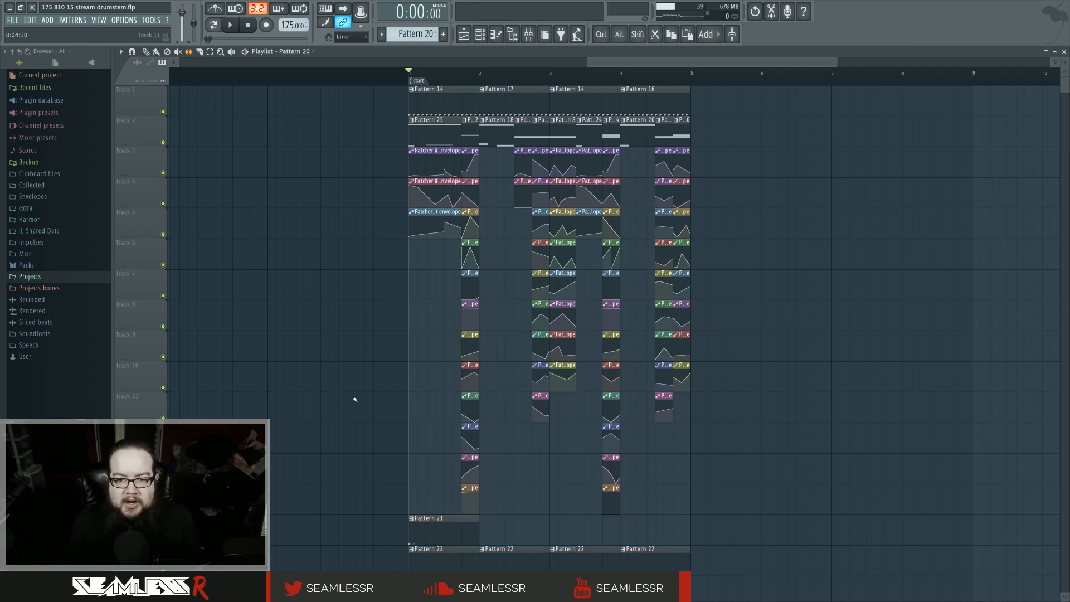
# Step: Select the whole arrangement section and duplicate it directly after itself
pyautogui.moveTo(382, 87); pyautogui.dragTo(748, 554)
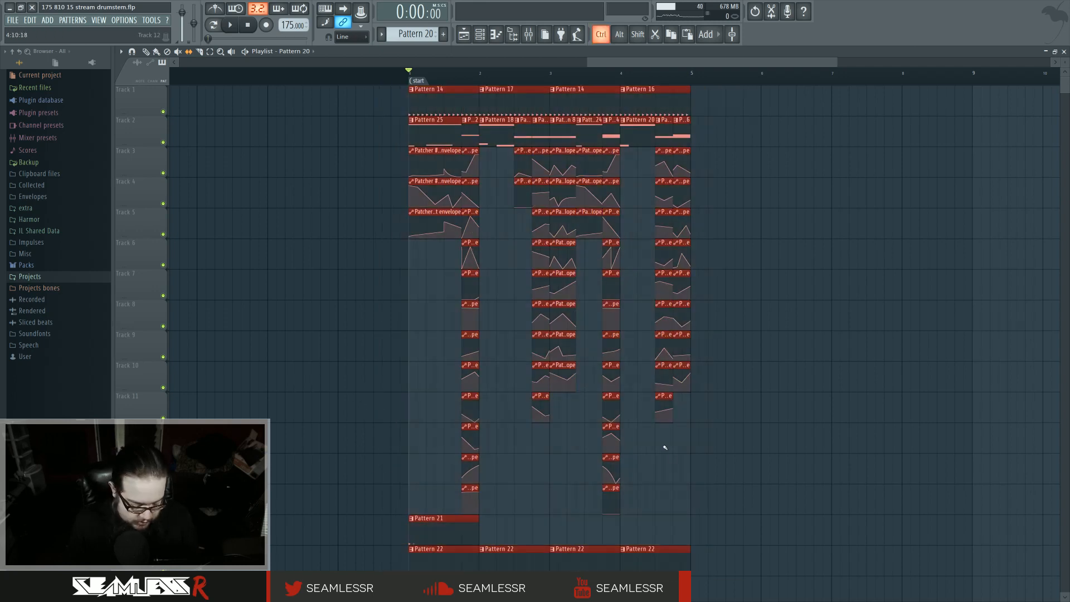
pyautogui.hotkey('ctrl', 'b')
pyautogui.click(696, 437)
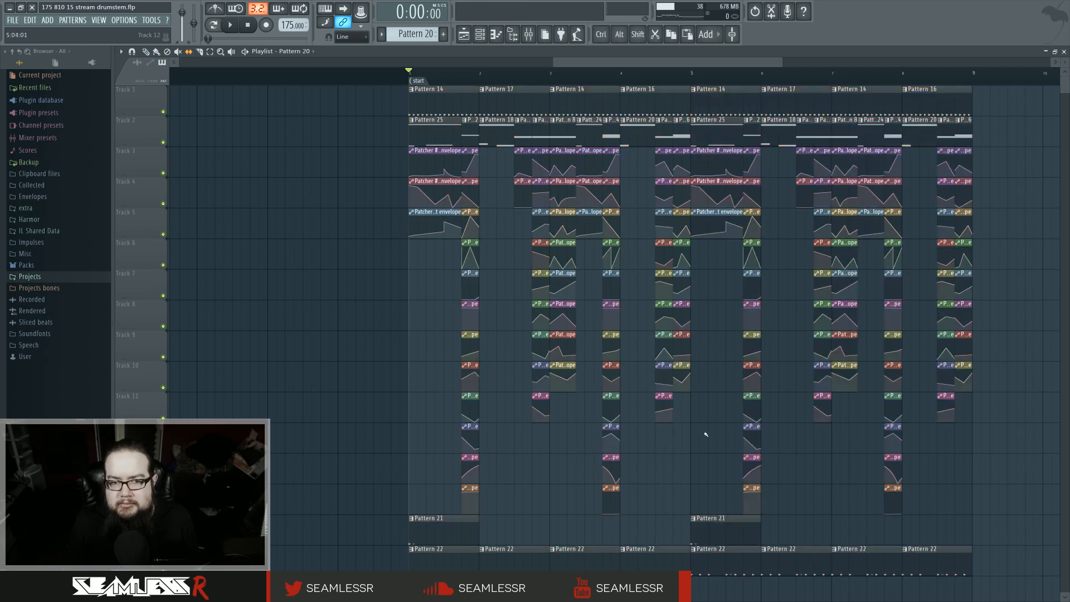
# Step: Play back and browse through the duplicated arrangement to review it
pyautogui.press('space')
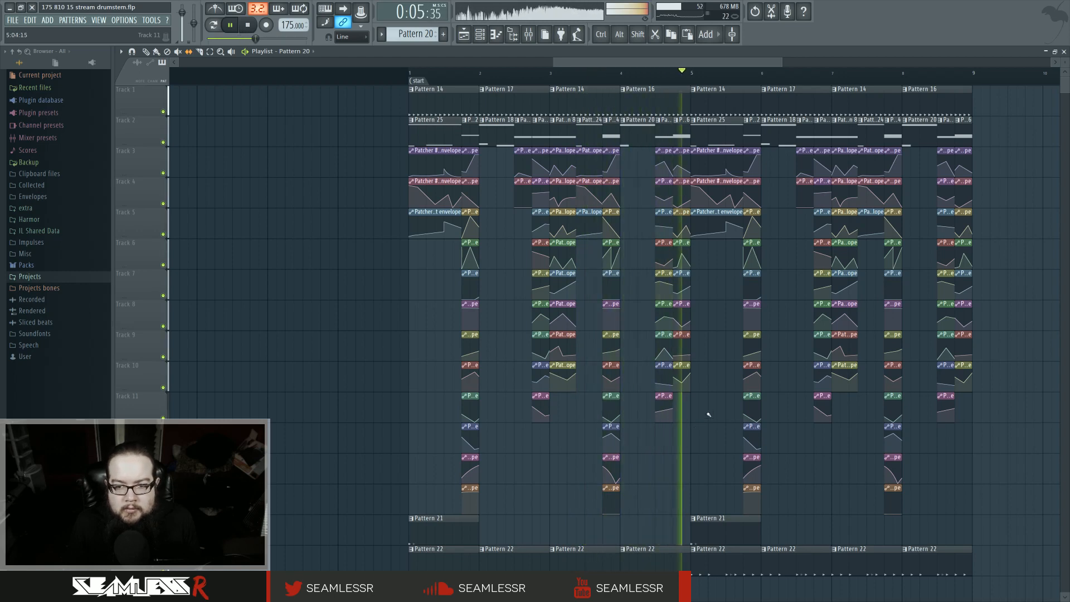
pyautogui.moveTo(690, 412); pyautogui.dragTo(645, 417)
pyautogui.scroll(3, 649, 413)
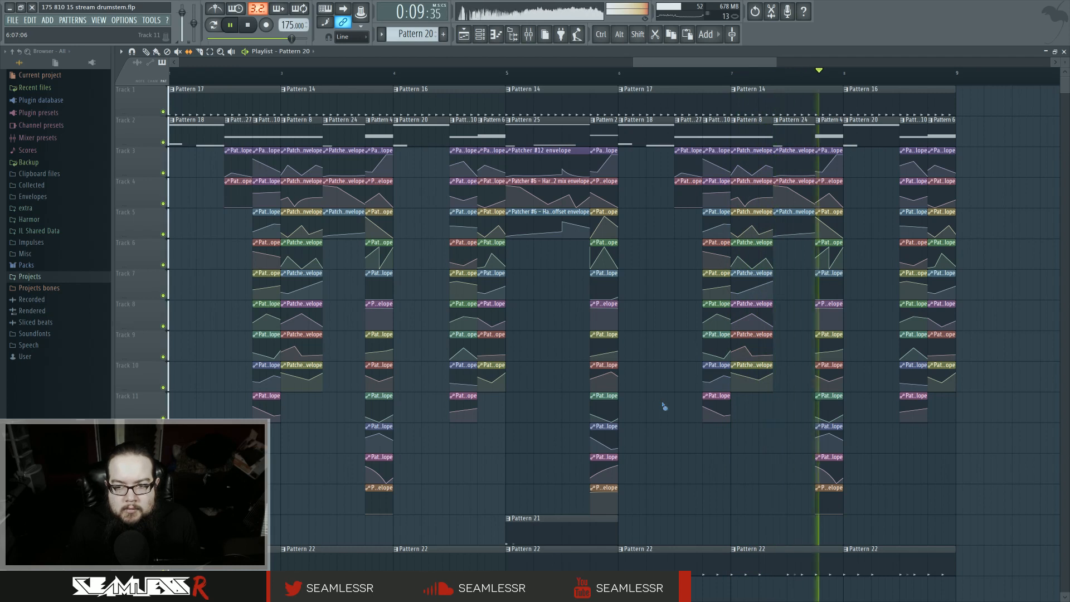
pyautogui.press('space')
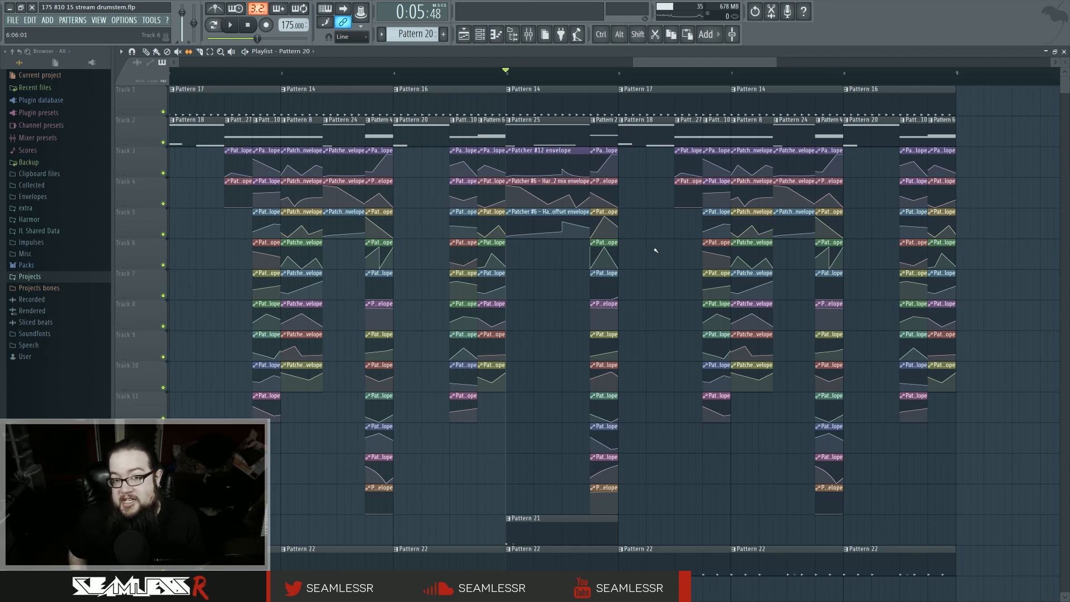
pyautogui.press('space')
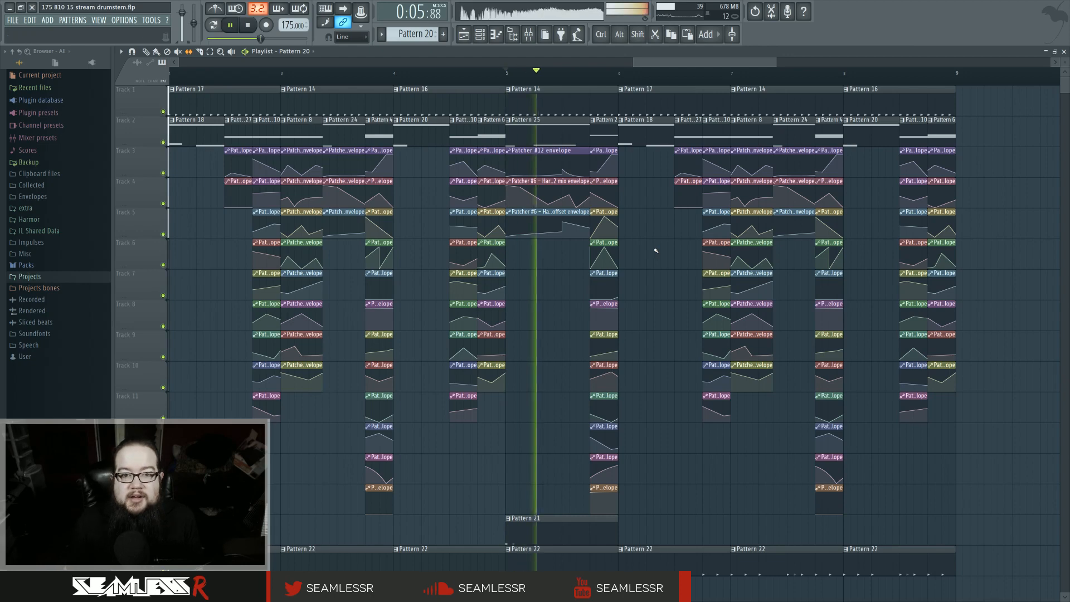
pyautogui.press('space')
pyautogui.moveTo(216, 223); pyautogui.dragTo(645, 148)
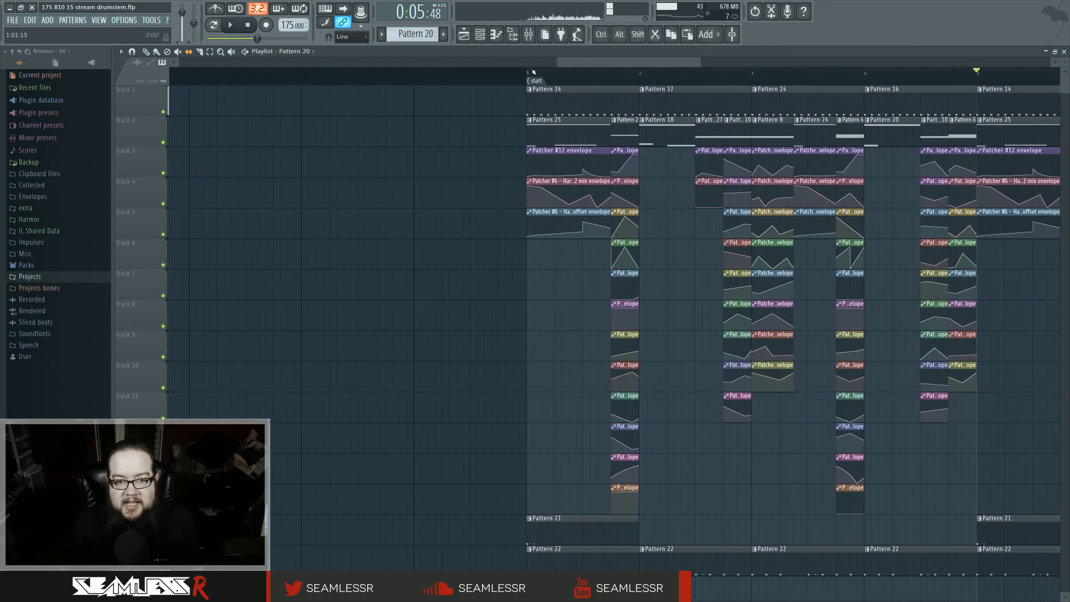
pyautogui.press('space')
pyautogui.press('space')
pyautogui.moveTo(678, 245); pyautogui.dragTo(382, 247)
pyautogui.scroll(3, 753, 277)
pyautogui.moveTo(720, 269); pyautogui.dragTo(642, 303)
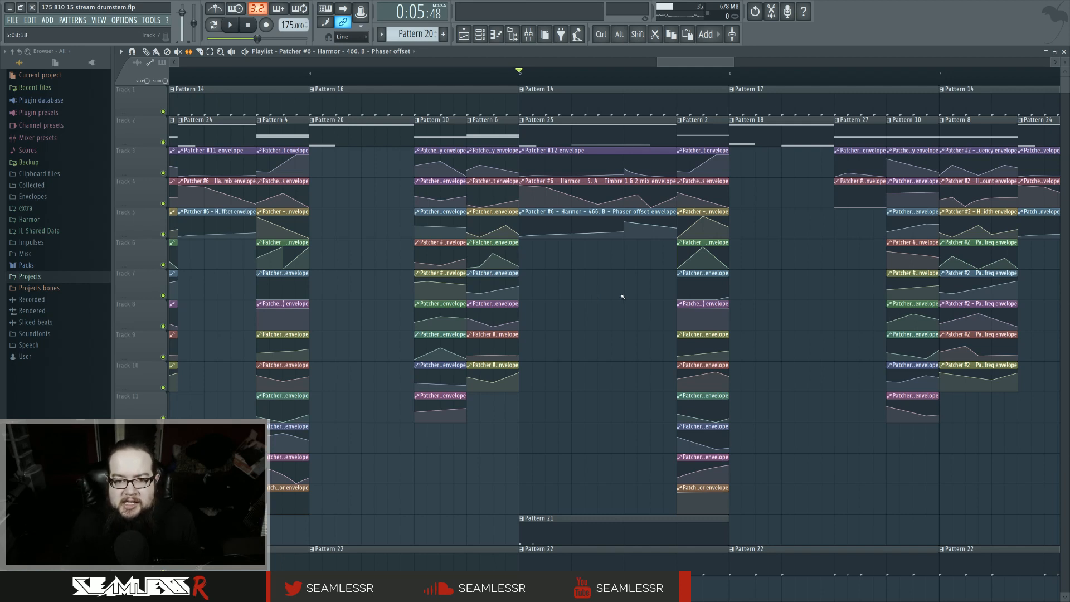
pyautogui.moveTo(623, 296); pyautogui.dragTo(602, 302)
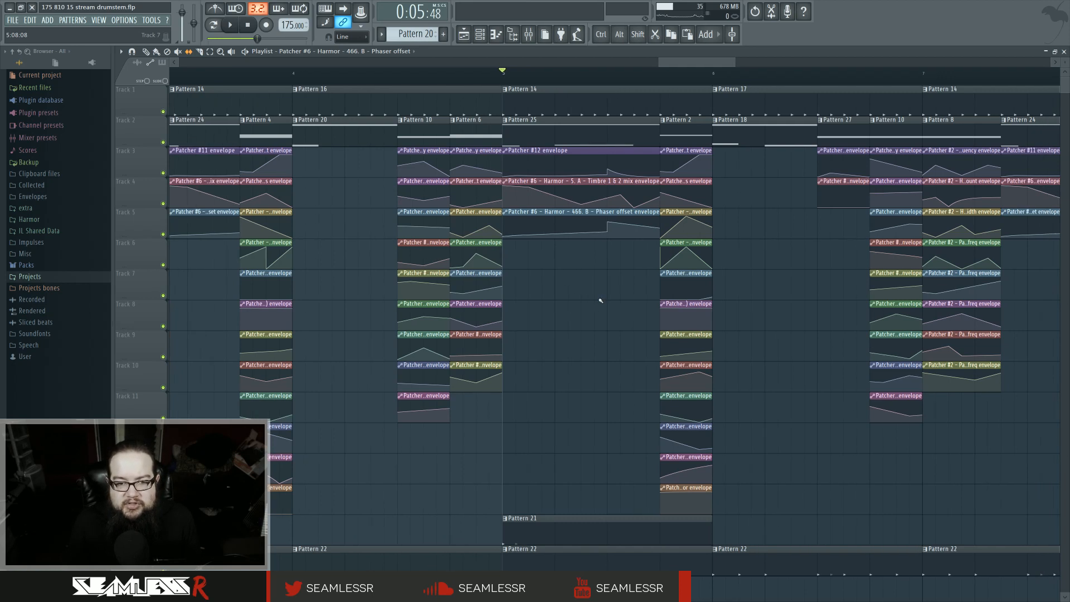
# Step: Make the Pattern 25 clip in the duplicated section unique and open it in the piano roll
pyautogui.click(506, 121)
pyautogui.click(527, 176)
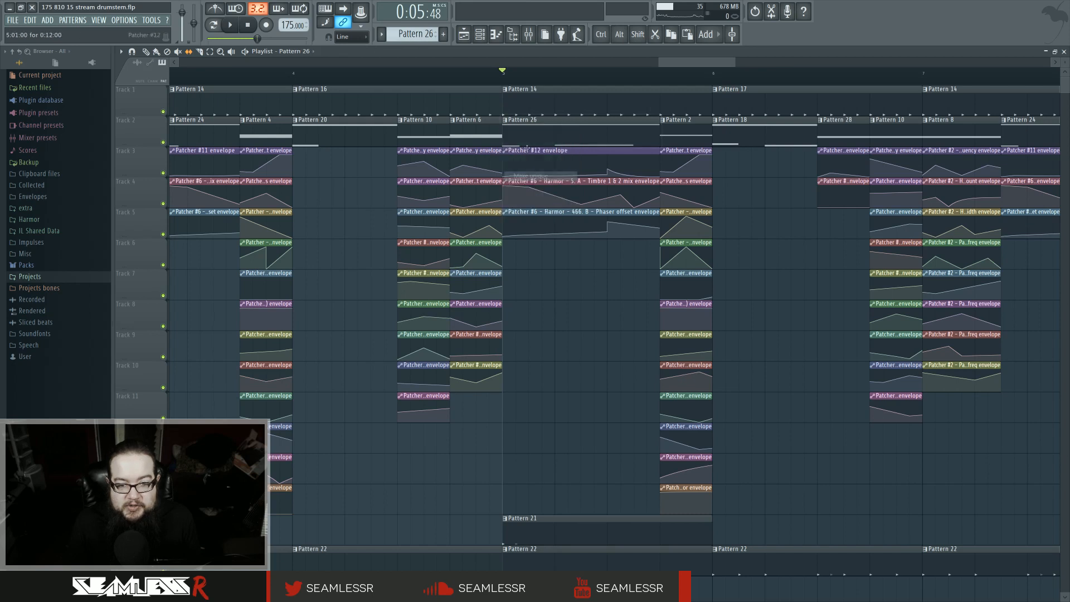
pyautogui.doubleClick(533, 135)
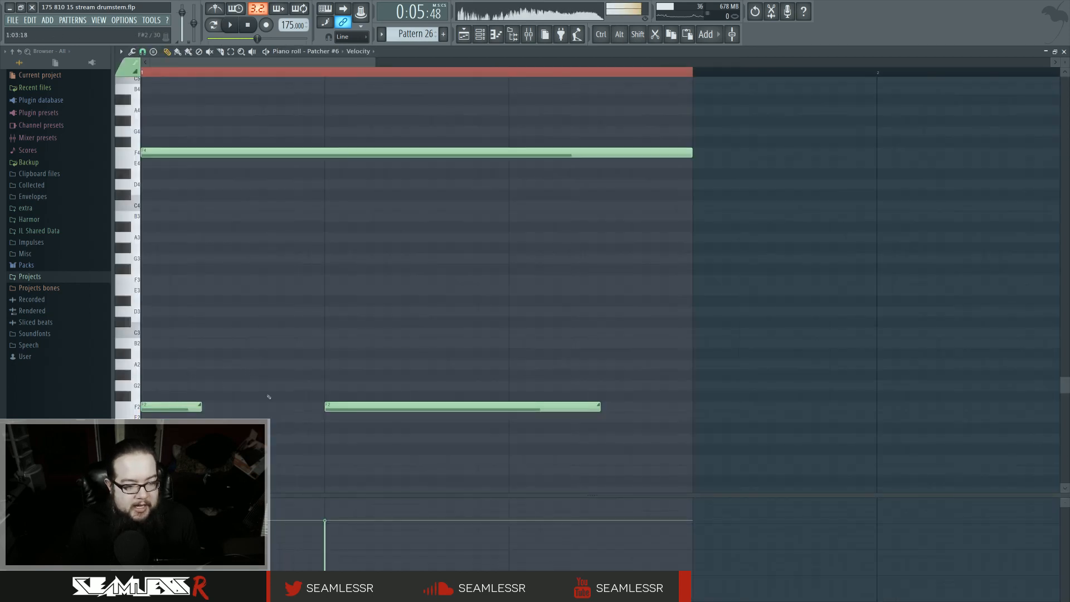
# Step: Delete the second low note and lengthen the first low note to about the end of the third beat
pyautogui.rightClick(346, 406)
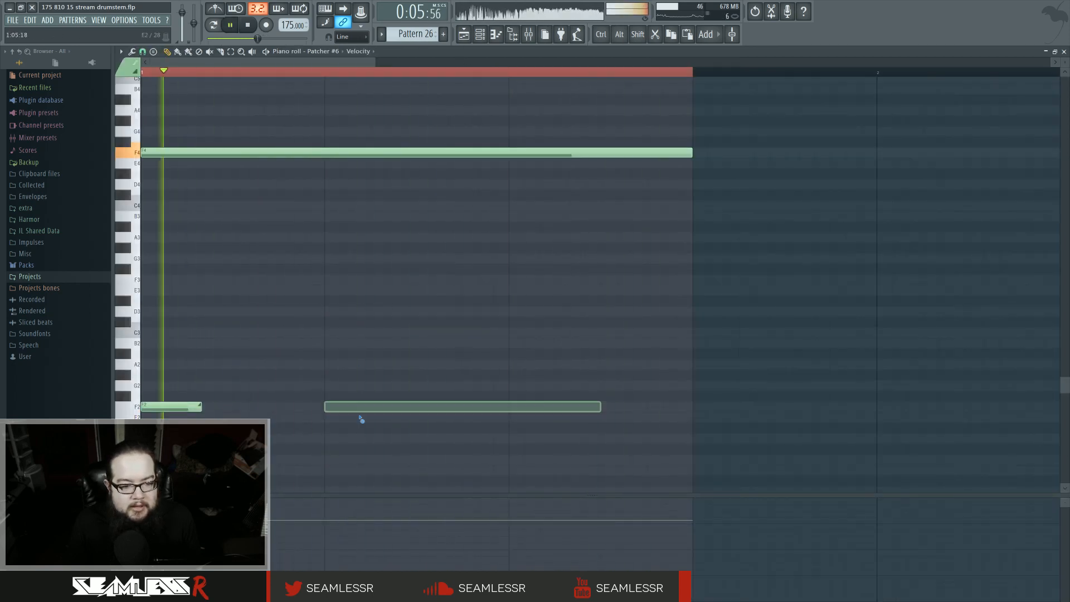
pyautogui.moveTo(309, 407); pyautogui.dragTo(418, 410)
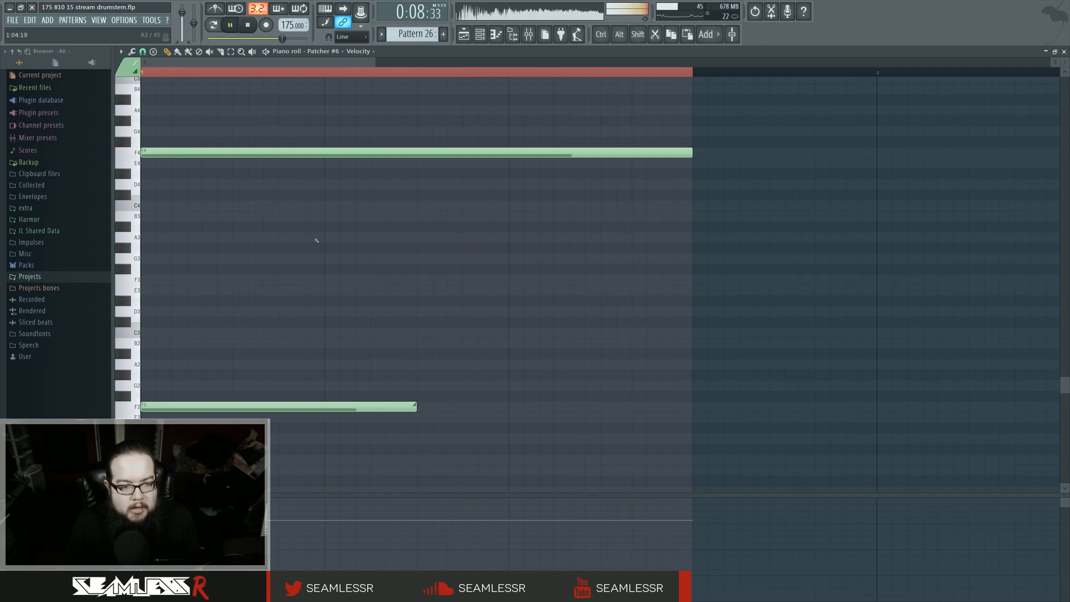
# Step: Move the long high note up a few semitones and return to the playlist
pyautogui.moveTo(268, 151); pyautogui.dragTo(234, 118)
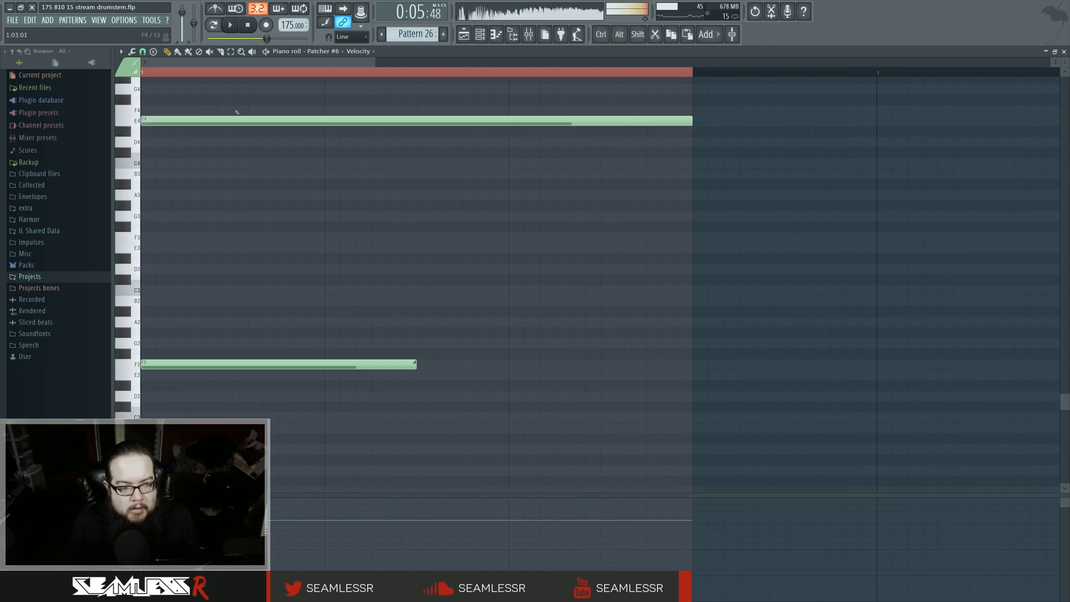
pyautogui.click(464, 35)
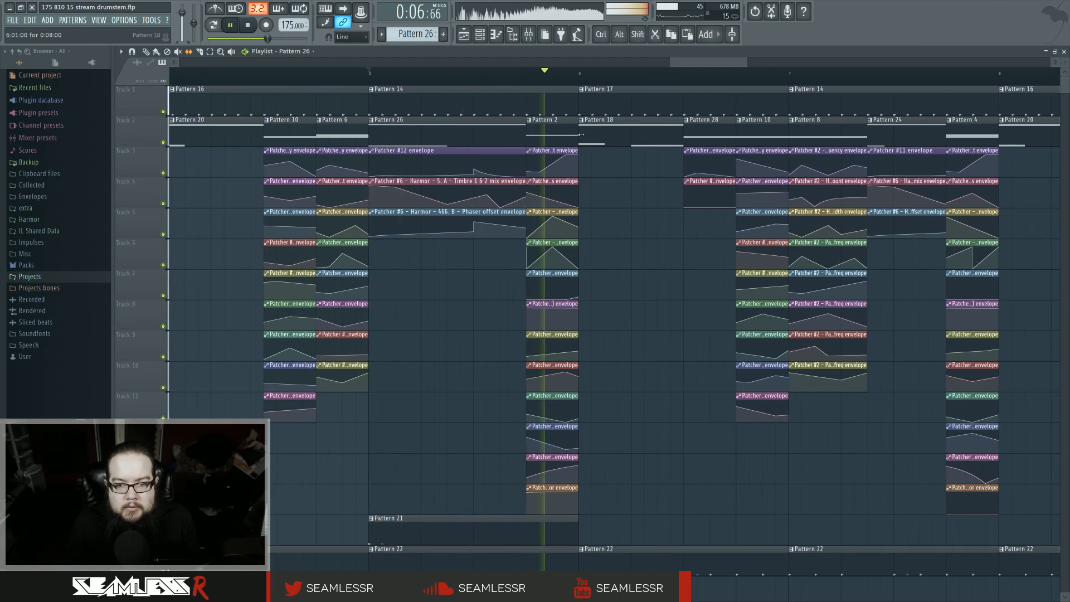
# Step: Delete the Pattern 28 clip and the two envelope clips beneath it
pyautogui.rightClick(705, 195)
pyautogui.rightClick(702, 163)
pyautogui.rightClick(697, 134)
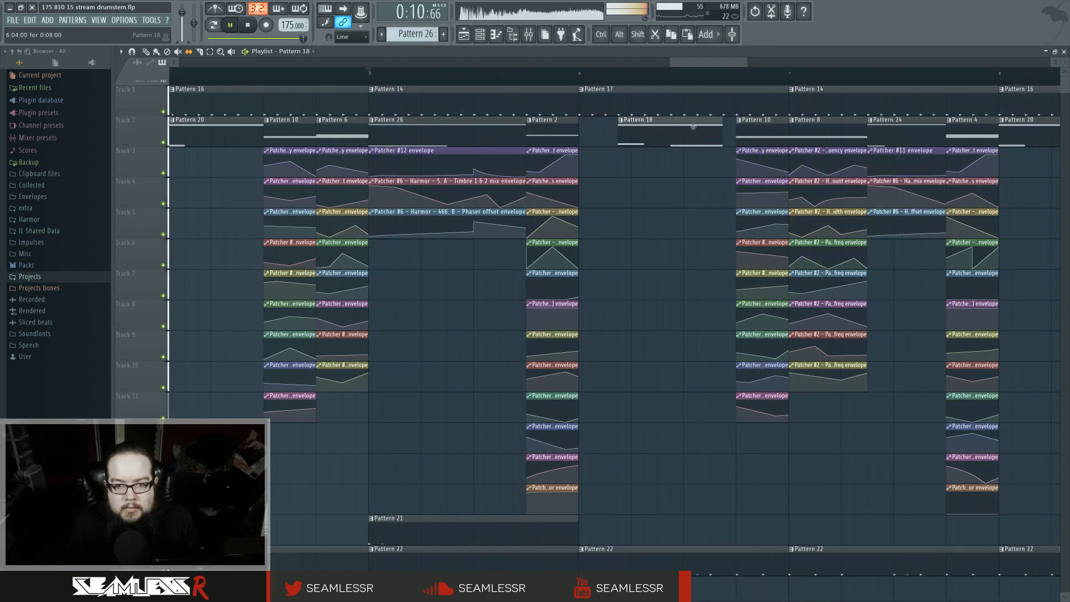
# Step: Select the Pattern 2 column of clips and duplicate it right after itself
pyautogui.moveTo(571, 116); pyautogui.dragTo(606, 490)
pyautogui.hotkey('ctrl', 'b')
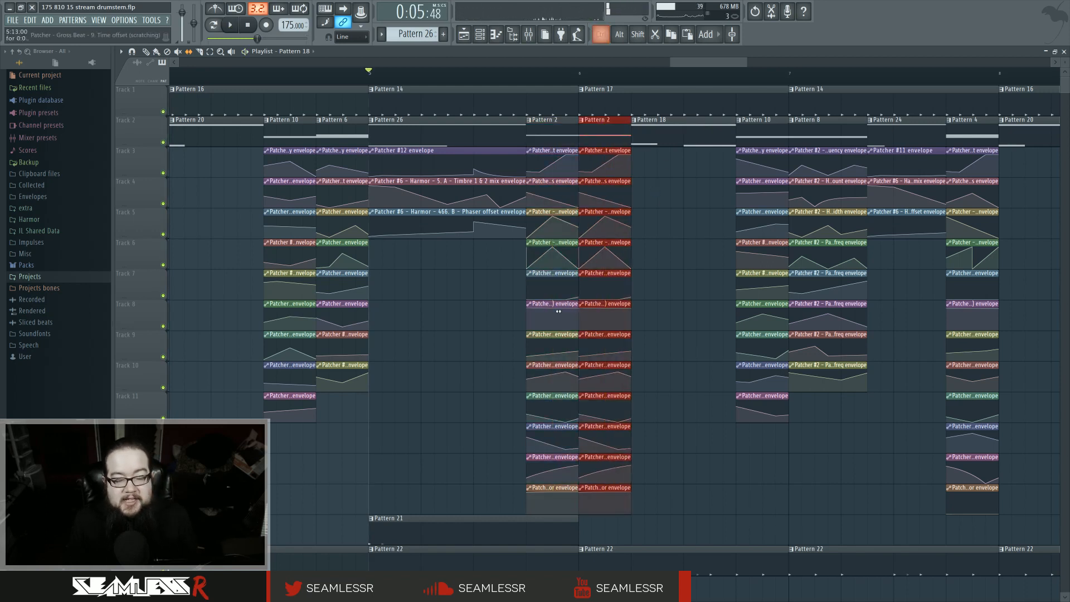
# Step: Play back the edited part of the arrangement to review it
pyautogui.press('space')
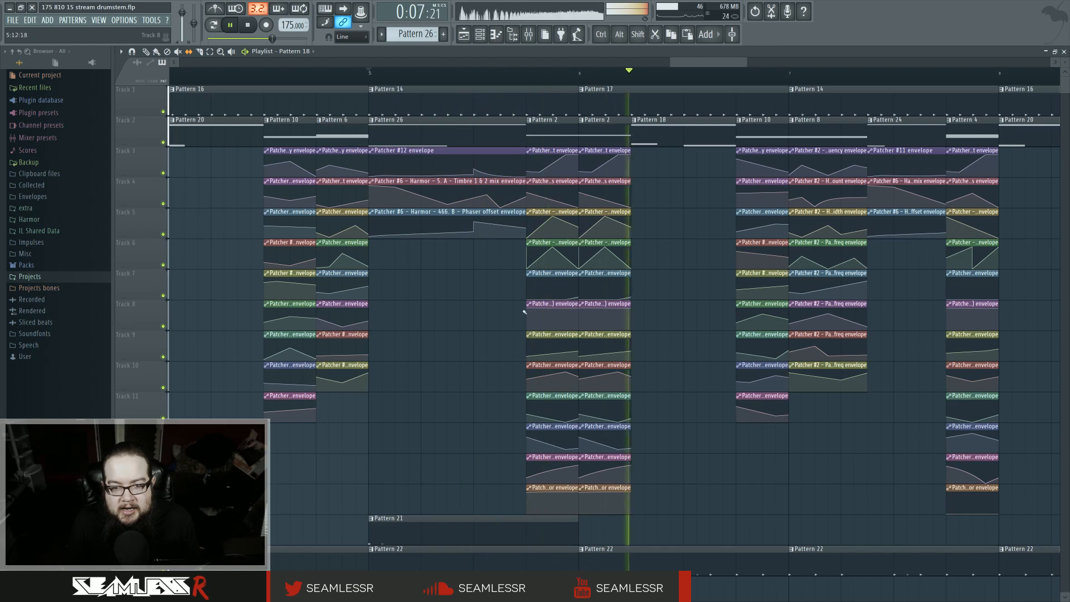
pyautogui.press('space')
pyautogui.press('space')
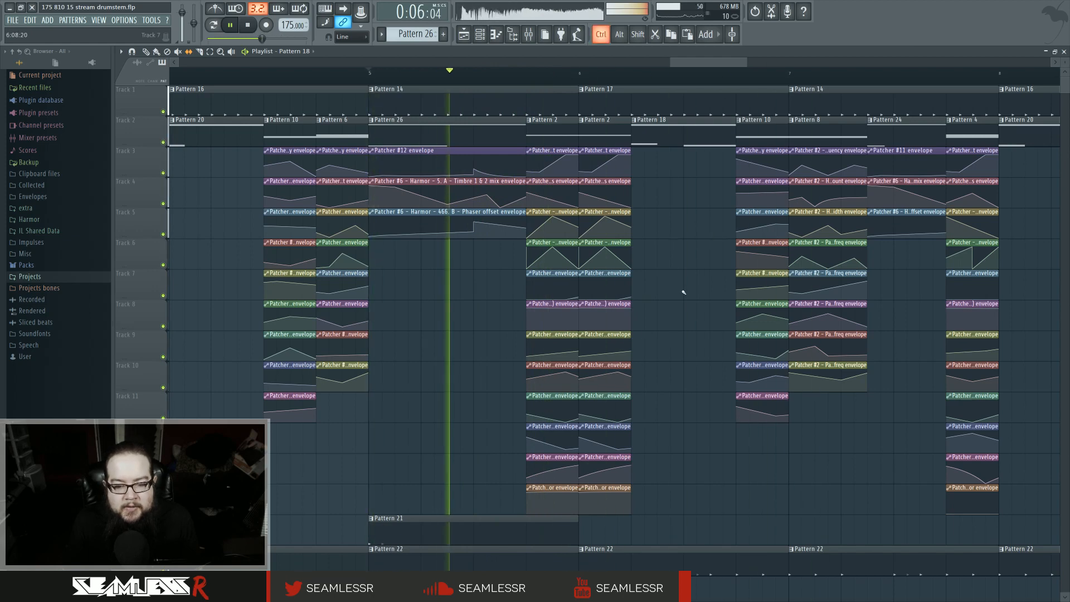
pyautogui.scroll(2, 682, 291)
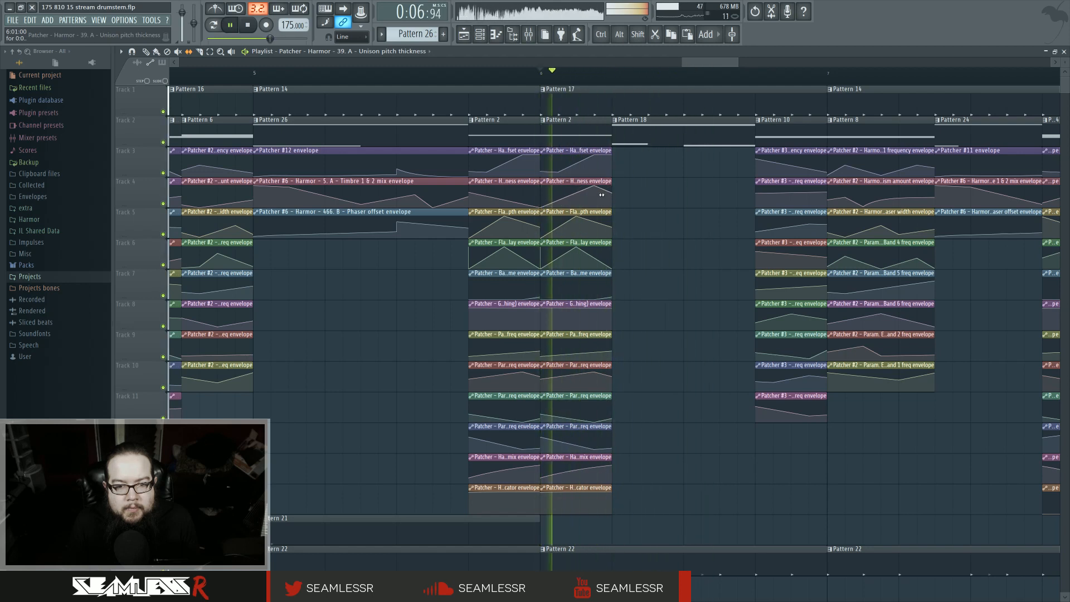
pyautogui.click(600, 228)
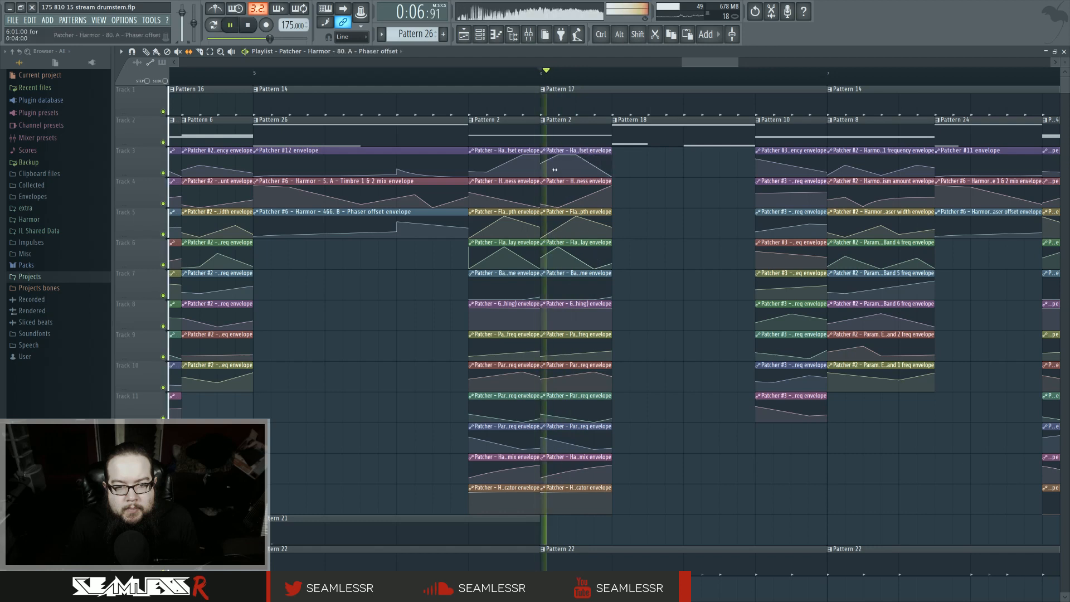
pyautogui.press('space')
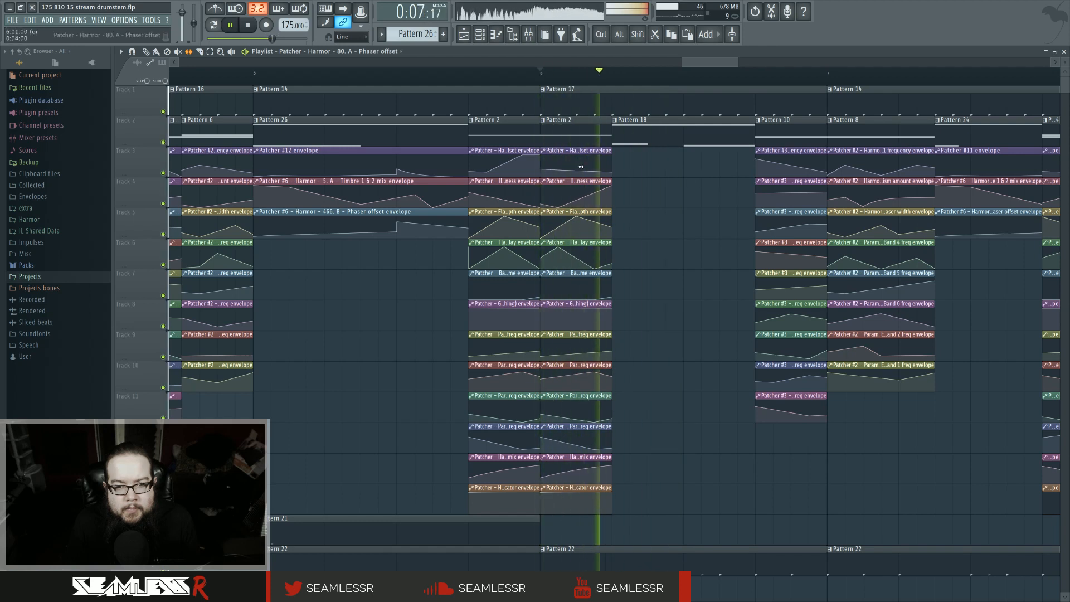
pyautogui.press('space')
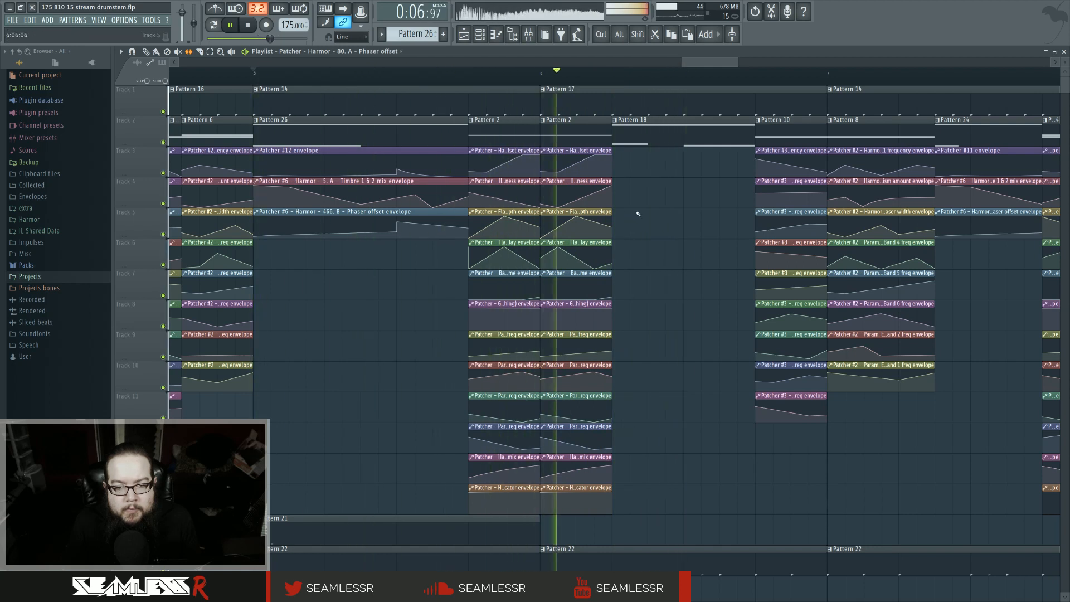
# Step: Make the duplicated Pattern 2 clip unique, open its pattern in the piano roll, and return to the playlist
pyautogui.click(558, 119)
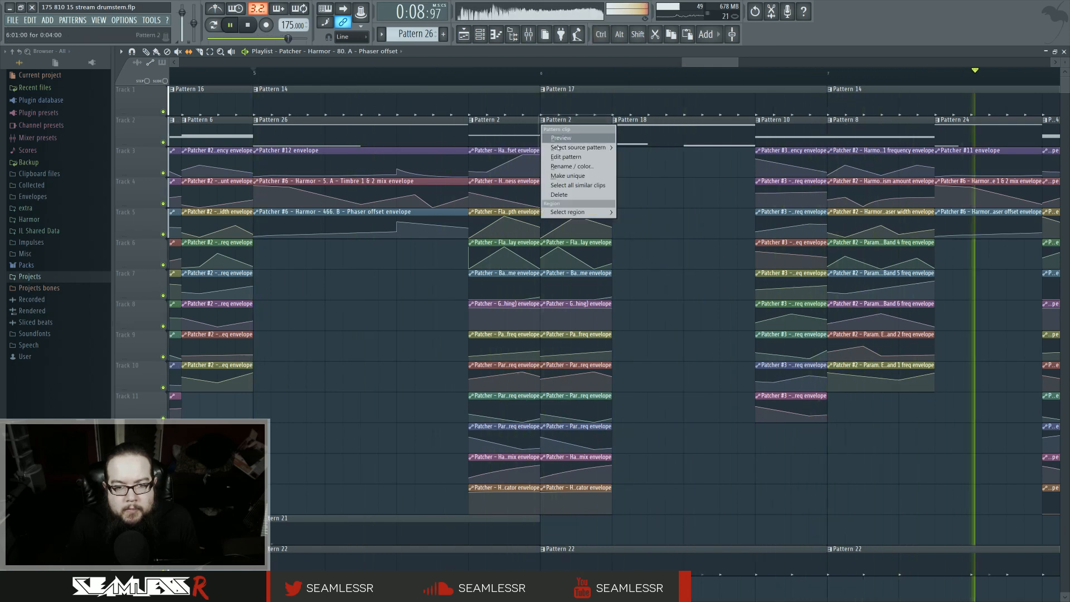
pyautogui.click(566, 156)
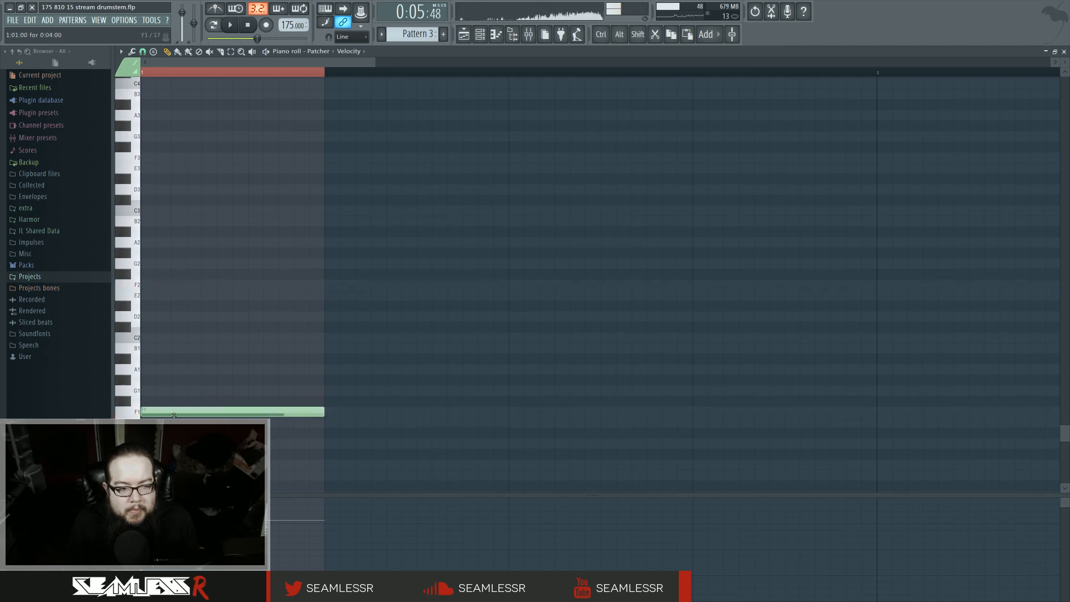
pyautogui.moveTo(173, 415); pyautogui.dragTo(128, 290)
pyautogui.press('F5')
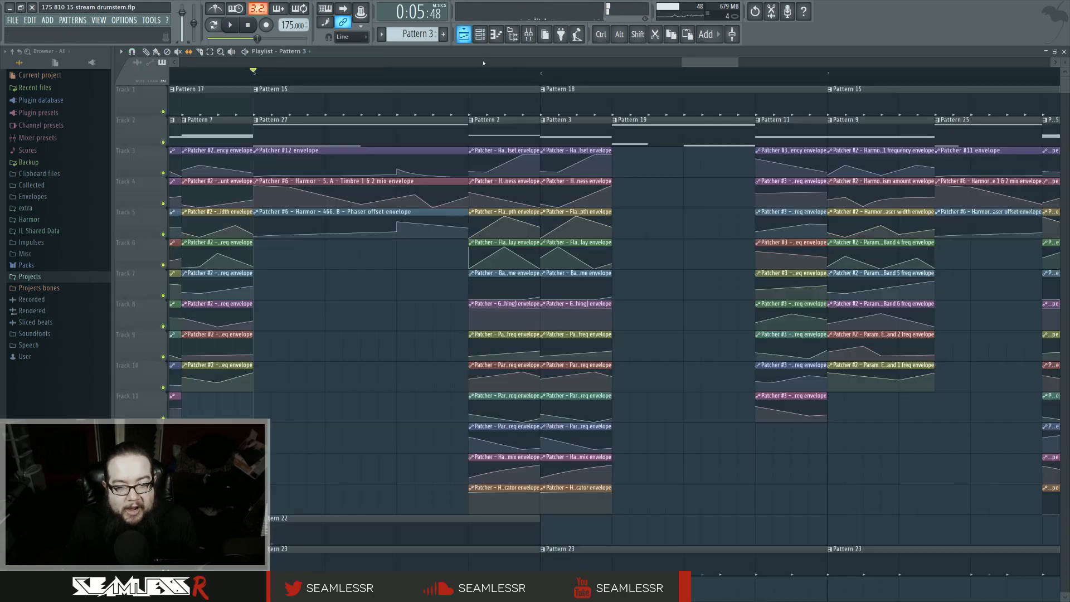
# Step: Play the arrangement again from the start of the edited section
pyautogui.press('space')
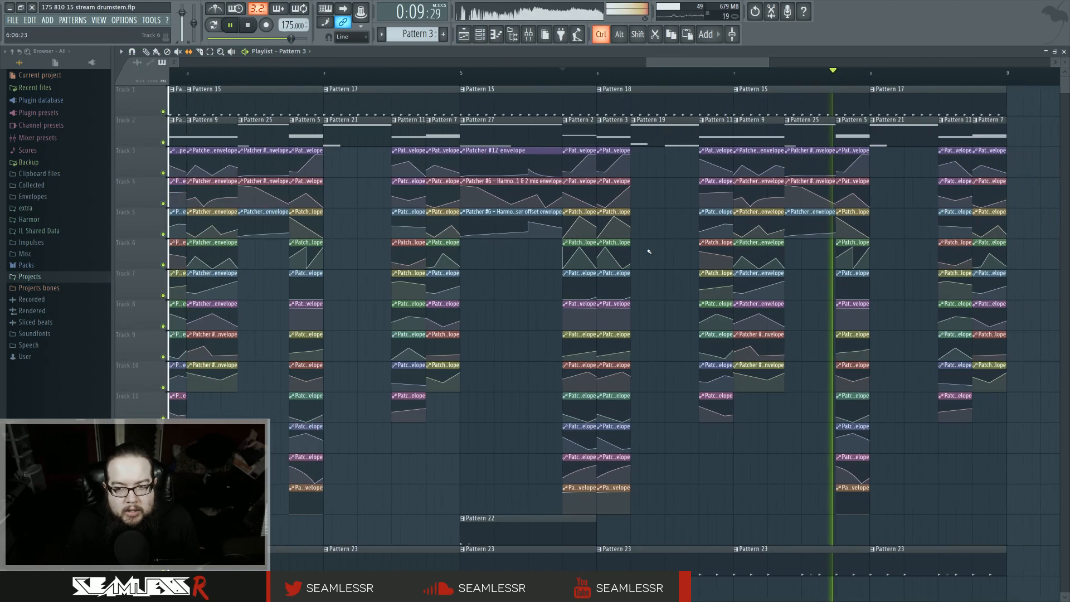
pyautogui.scroll(-2, 647, 250)
pyautogui.click(468, 79)
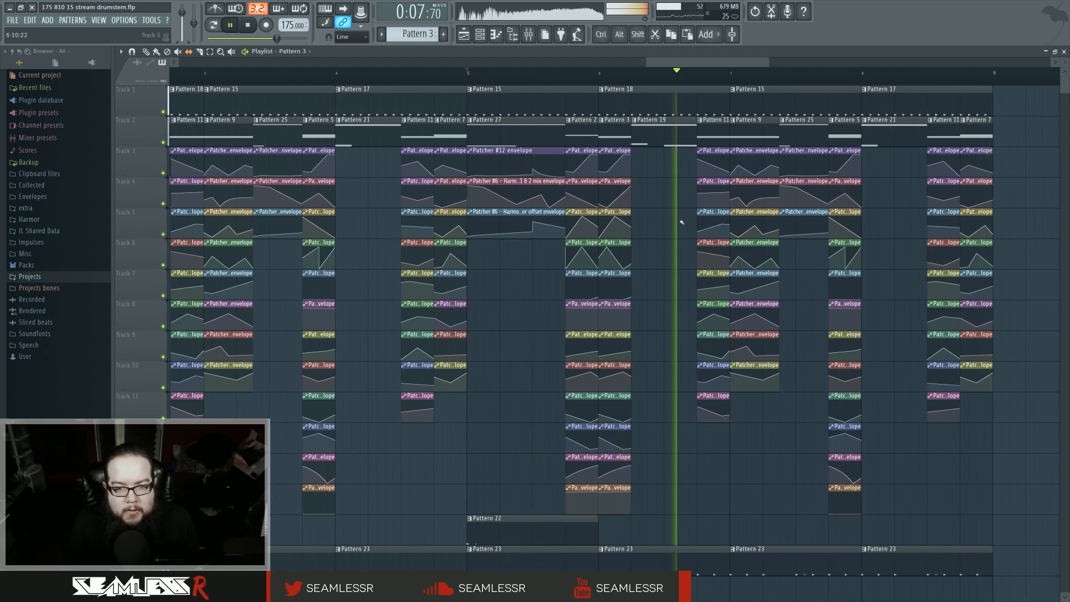
pyautogui.click(468, 80)
pyautogui.scroll(2, 350, 90)
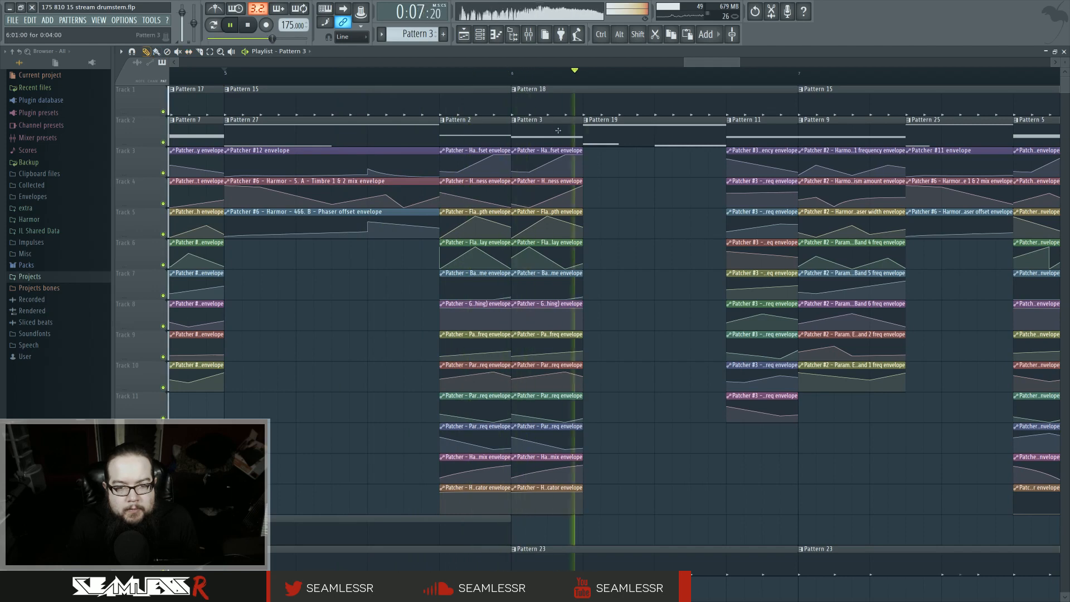
# Step: Make the Pattern 19 clip unique and open it in the piano roll
pyautogui.rightClick(585, 126)
pyautogui.click(618, 177)
pyautogui.press('F7')
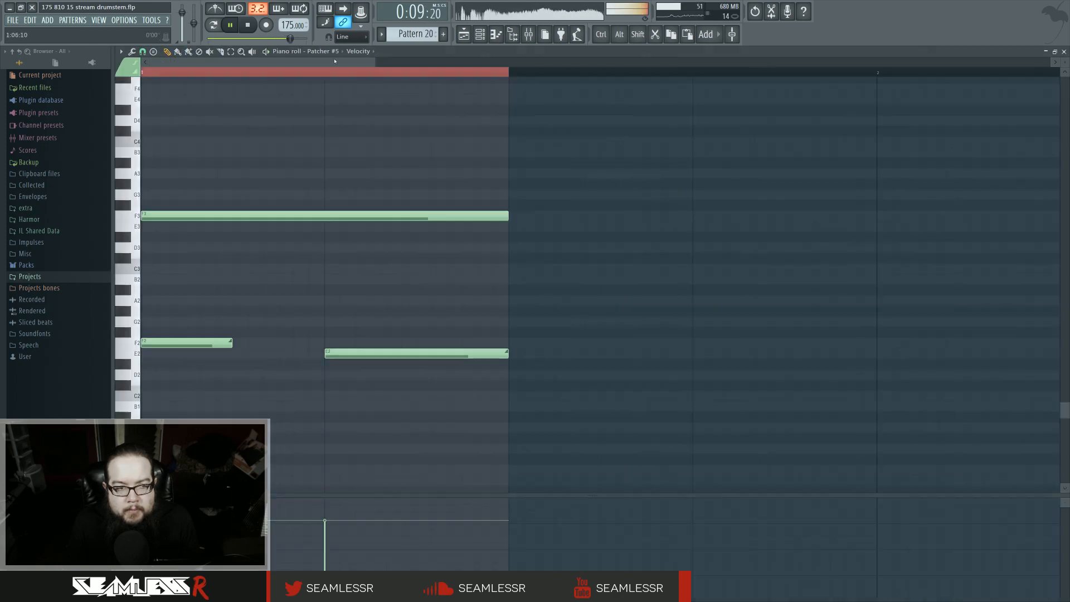
# Step: Delete both short low notes from the pattern
pyautogui.scroll(-2, 257, 227)
pyautogui.rightClick(320, 353)
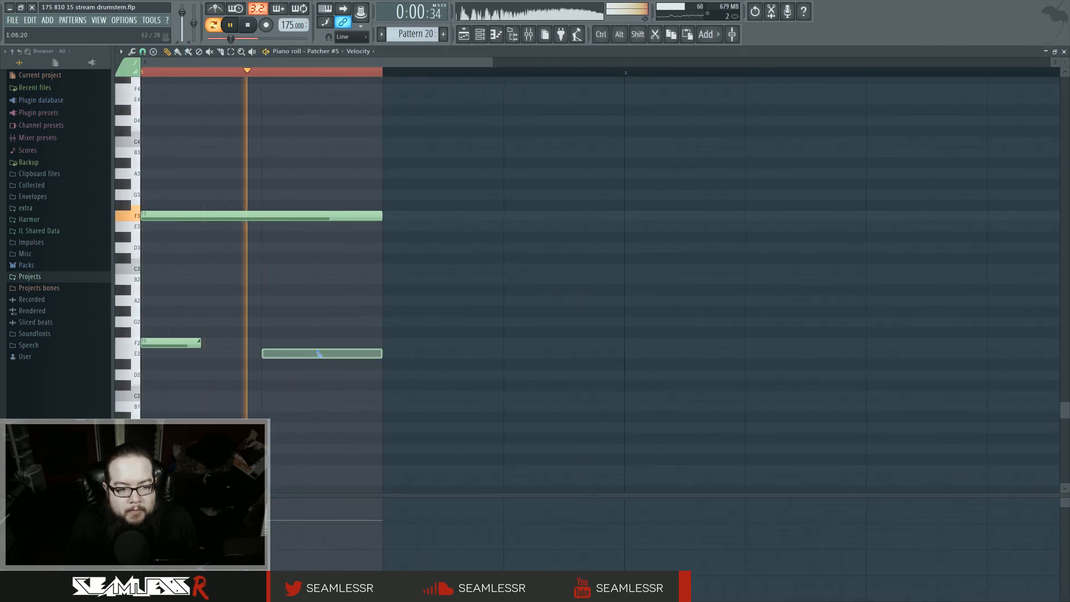
pyautogui.rightClick(197, 343)
# Step: Move the long note down to F#2 and add a shorter slide note to F2 after it starts
pyautogui.moveTo(162, 216); pyautogui.dragTo(174, 332)
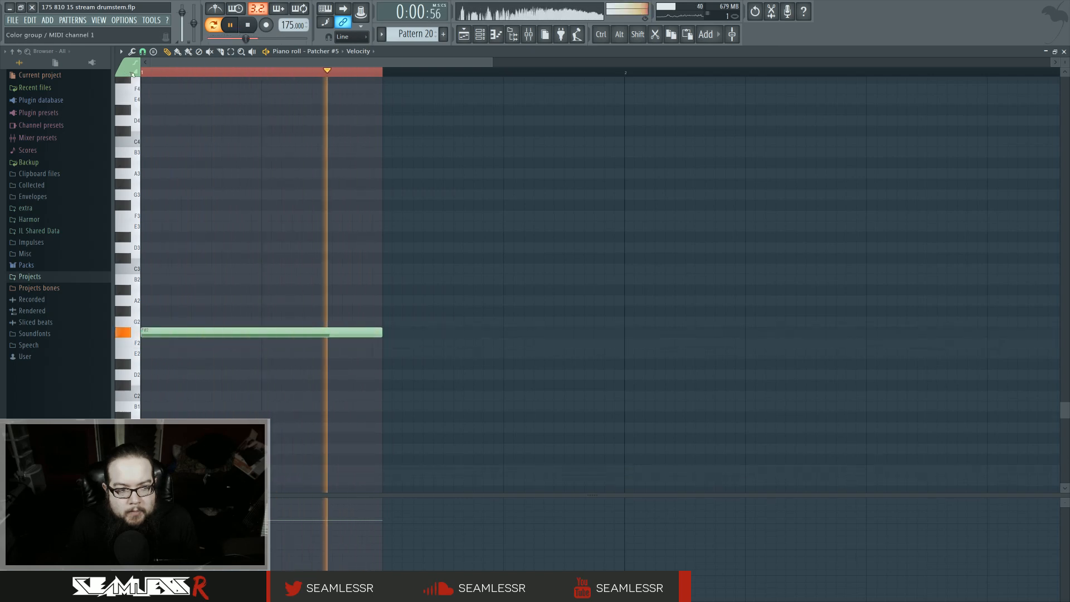
pyautogui.click(174, 342)
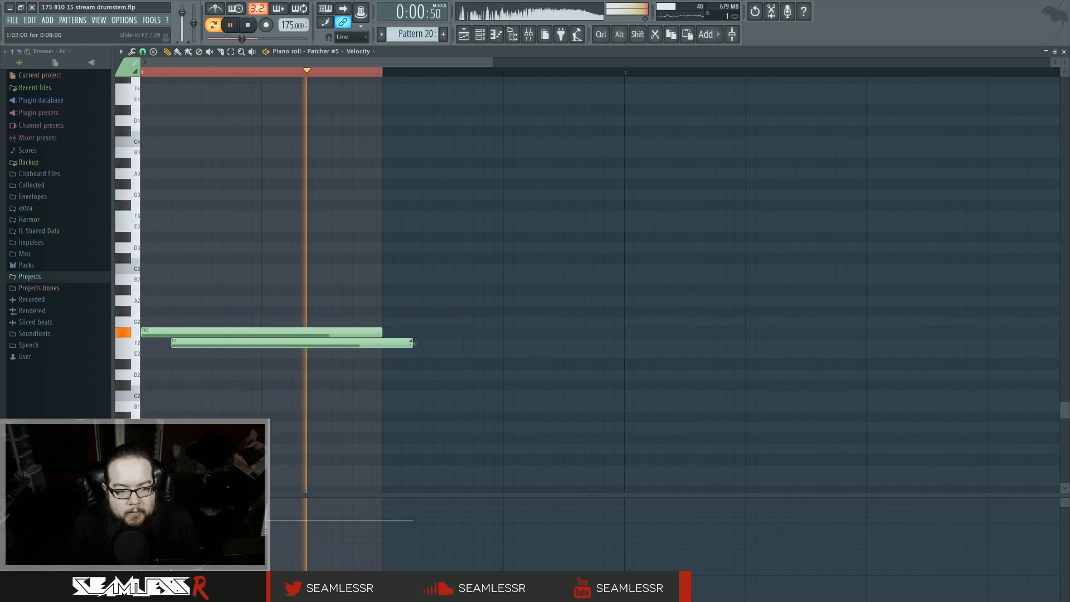
pyautogui.moveTo(410, 343); pyautogui.dragTo(291, 344)
pyautogui.click(463, 34)
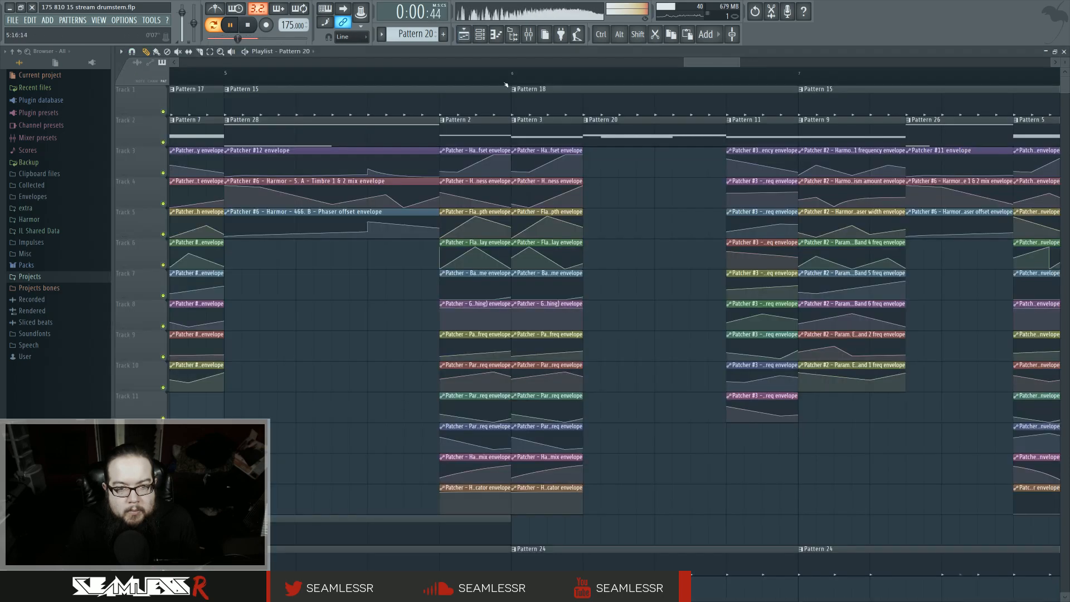
# Step: Set the playback position near the start of the edited section and play it
pyautogui.press('l')
pyautogui.click(512, 80)
pyautogui.click(439, 80)
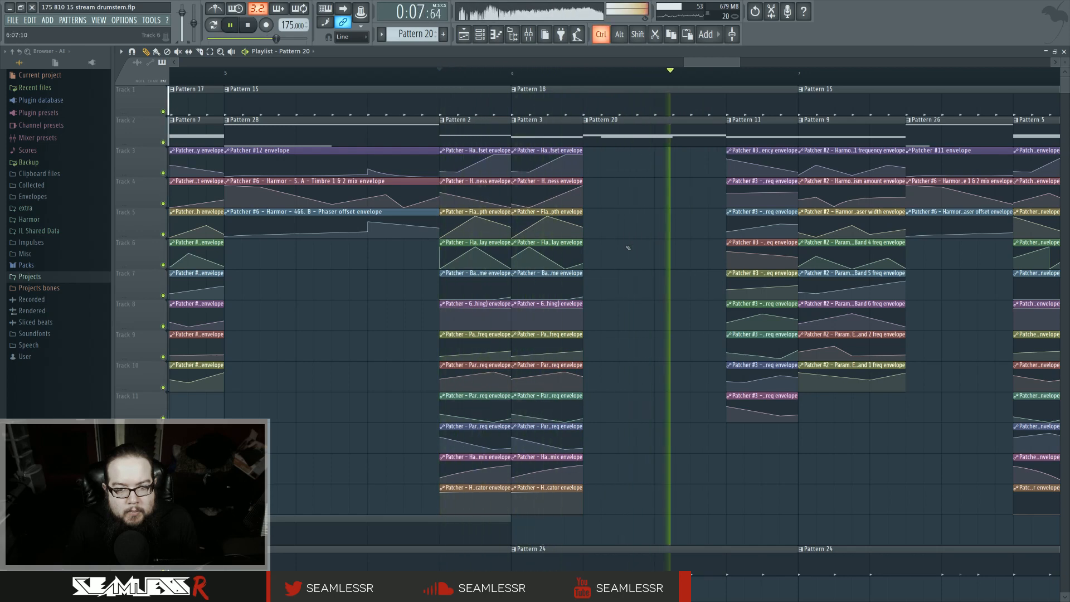
# Step: Play the arrangement from just before the Pattern 20 section
pyautogui.keyDown('ctrl'); pyautogui.scroll(-2, 634, 234); pyautogui.keyUp('ctrl')
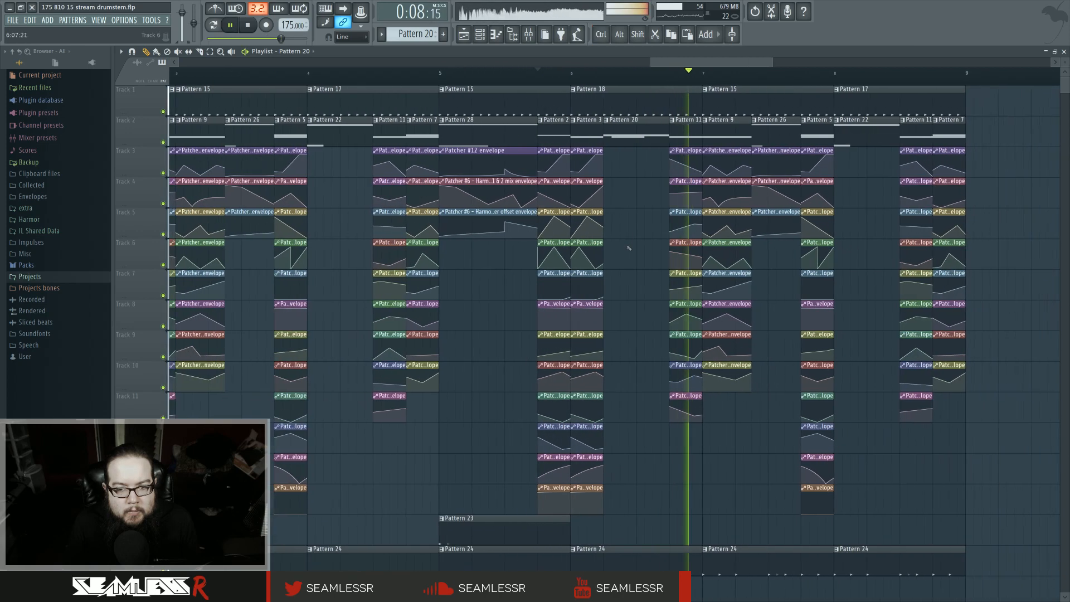
pyautogui.click(604, 82)
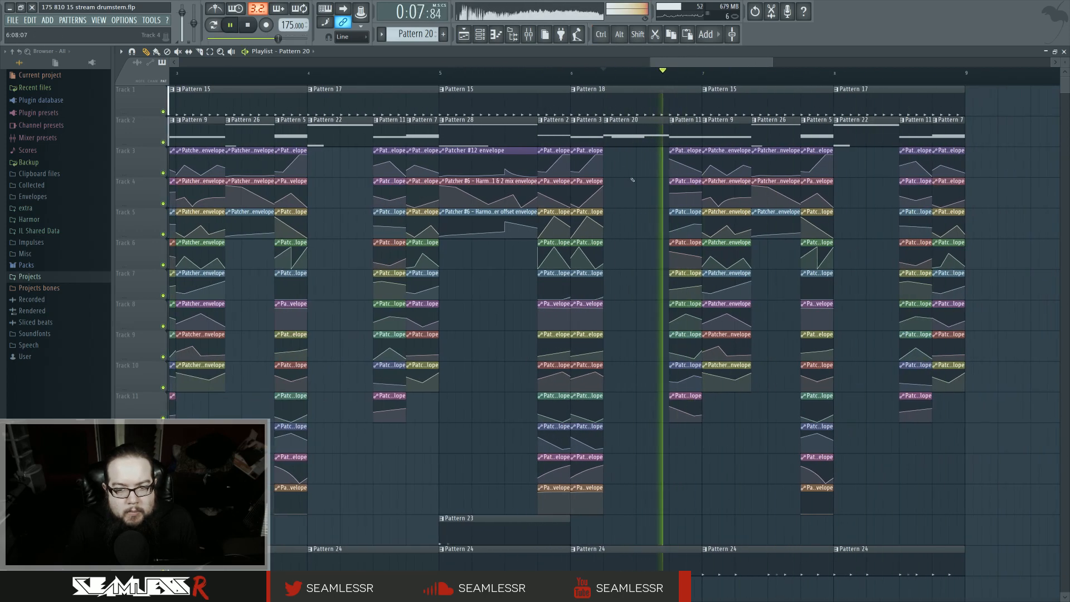
pyautogui.hscroll(2, 585, 284)
pyautogui.keyDown('ctrl'); pyautogui.scroll(3, 632, 317); pyautogui.keyUp('ctrl')
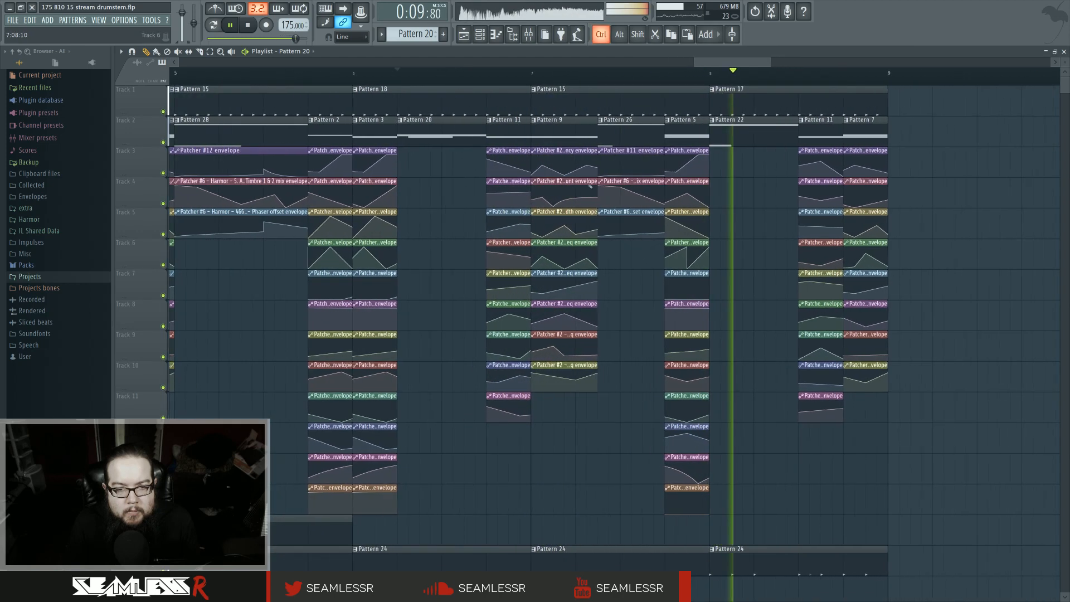
pyautogui.click(519, 83)
pyautogui.press('space')
# Step: Check the mixer during playback, close it, and stop playback
pyautogui.keyDown('ctrl'); pyautogui.scroll(3, 517, 208); pyautogui.keyUp('ctrl')
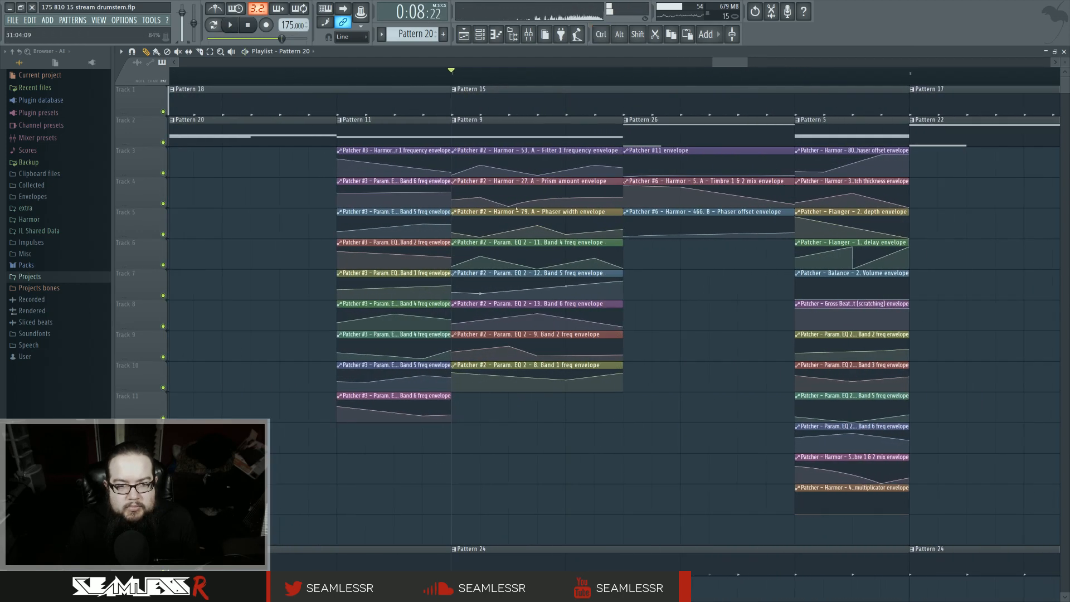
pyautogui.click(527, 34)
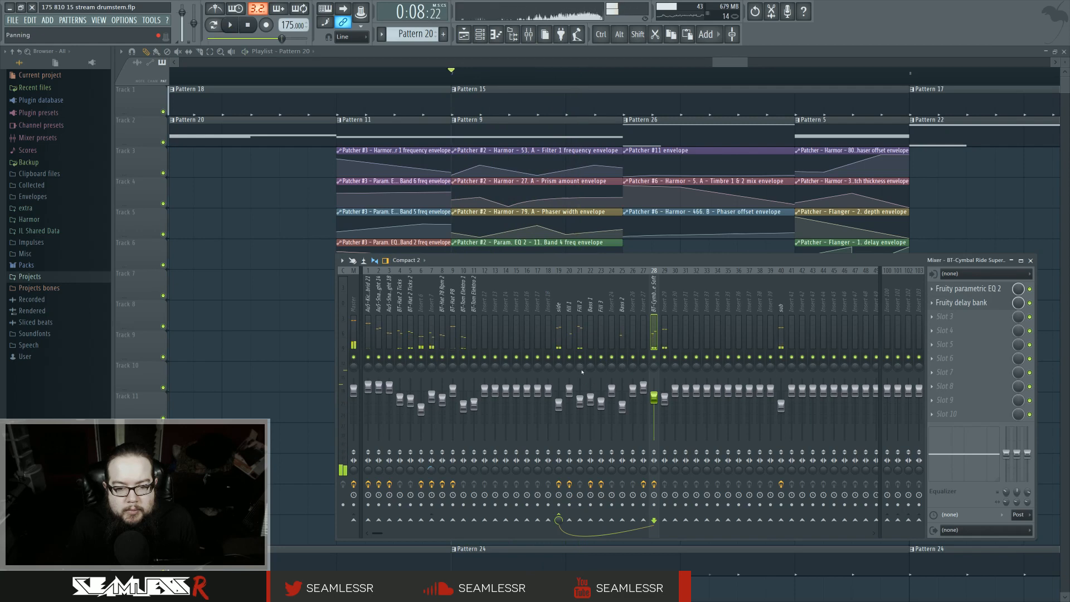
pyautogui.press('F9')
pyautogui.keyDown('ctrl'); pyautogui.scroll(-2, 289, 299); pyautogui.keyUp('ctrl')
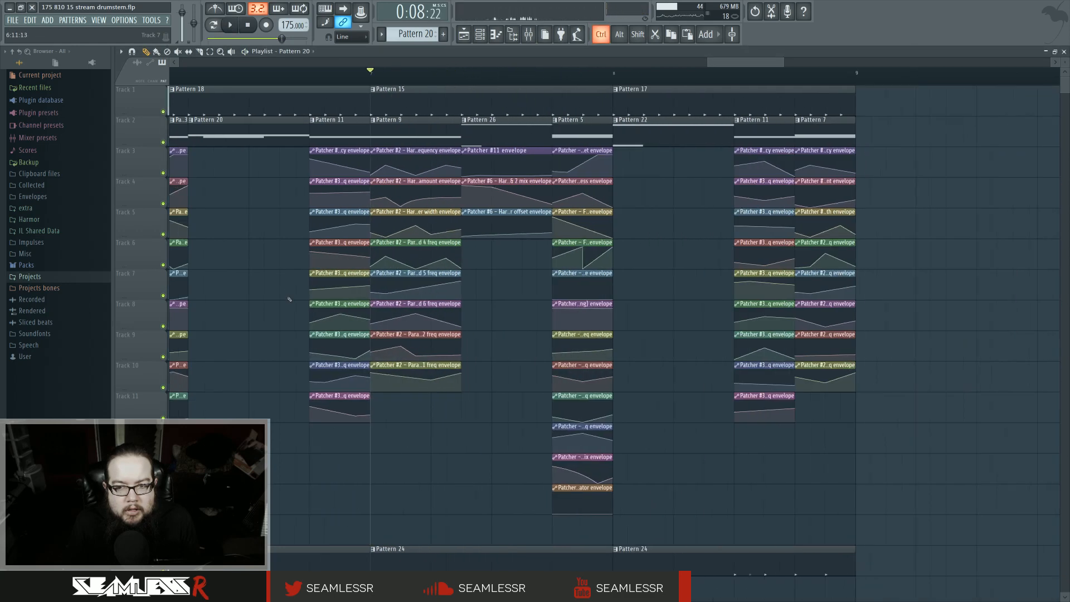
pyautogui.keyDown('ctrl'); pyautogui.scroll(-1, 290, 299); pyautogui.keyUp('ctrl')
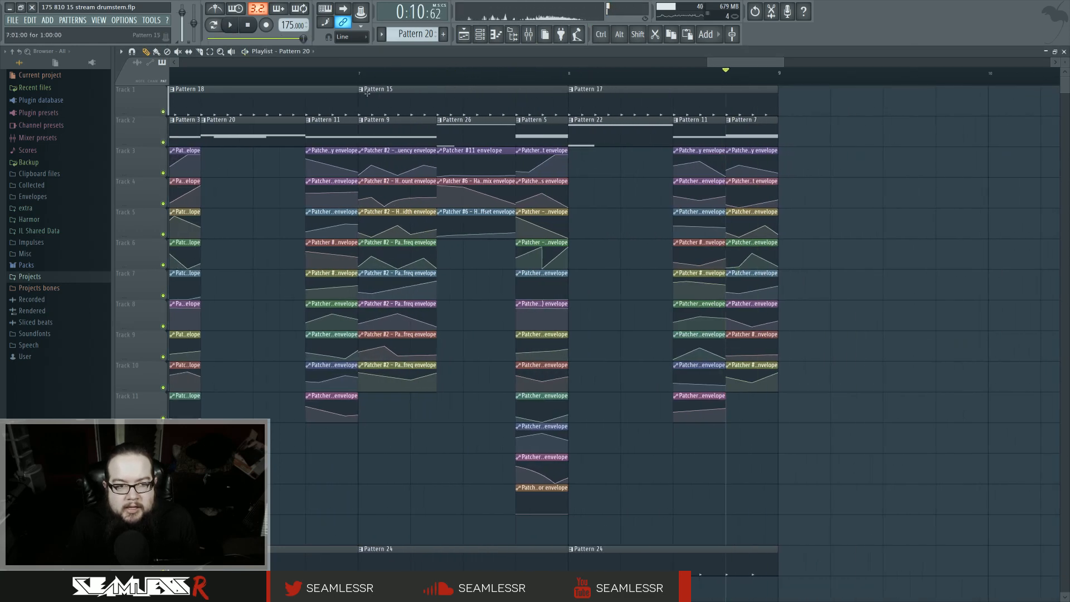
pyautogui.keyDown('ctrl'); pyautogui.scroll(2, 297, 241); pyautogui.keyUp('ctrl')
pyautogui.press('space')
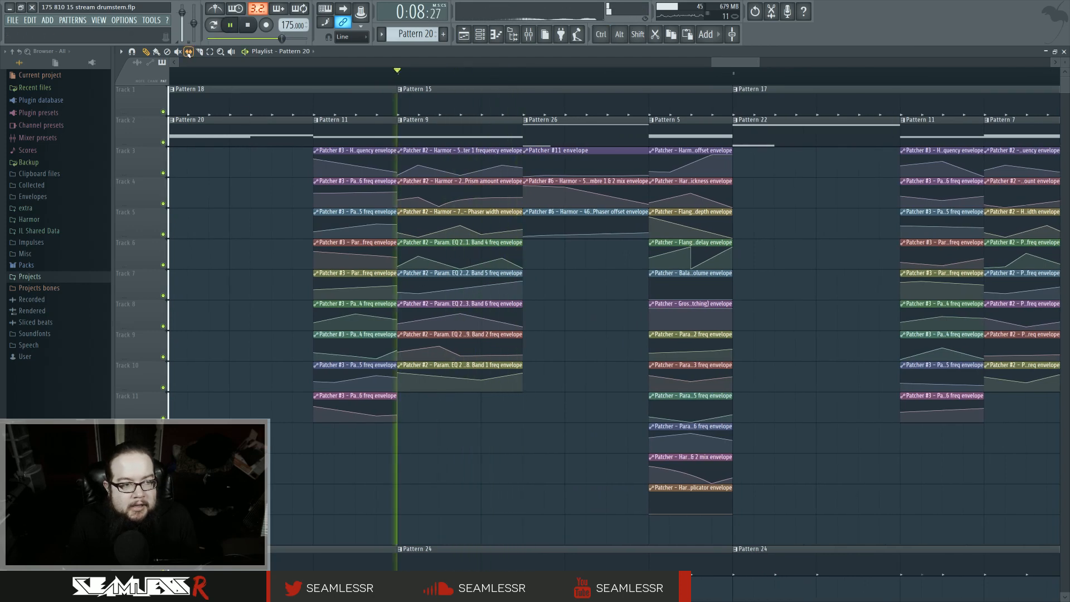
# Step: Inspect the Pattern 9 notes in the piano roll, then replay the section several times
pyautogui.doubleClick(422, 124)
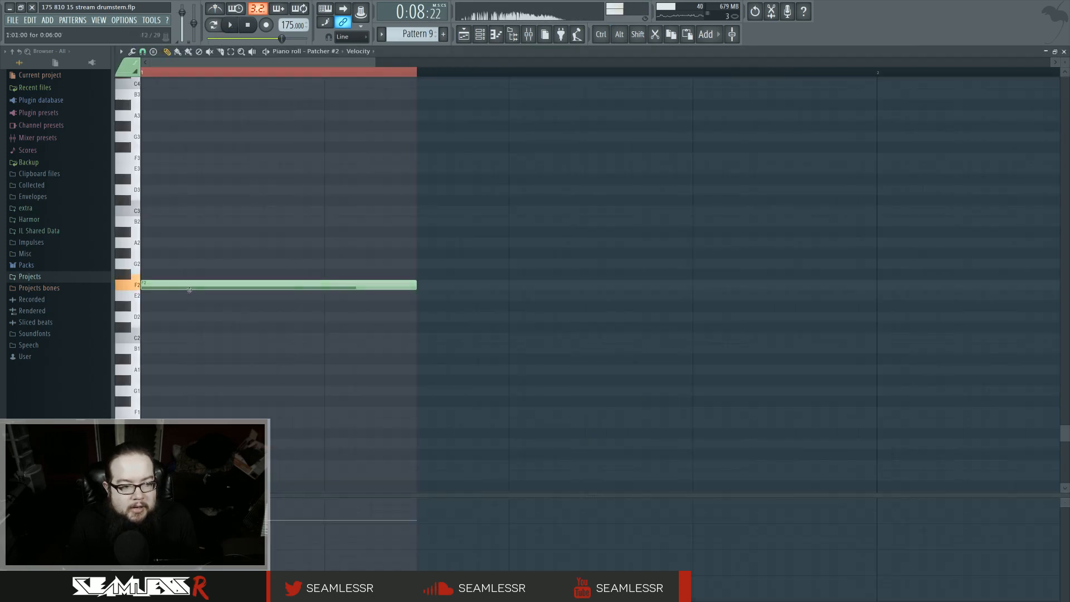
pyautogui.click(463, 34)
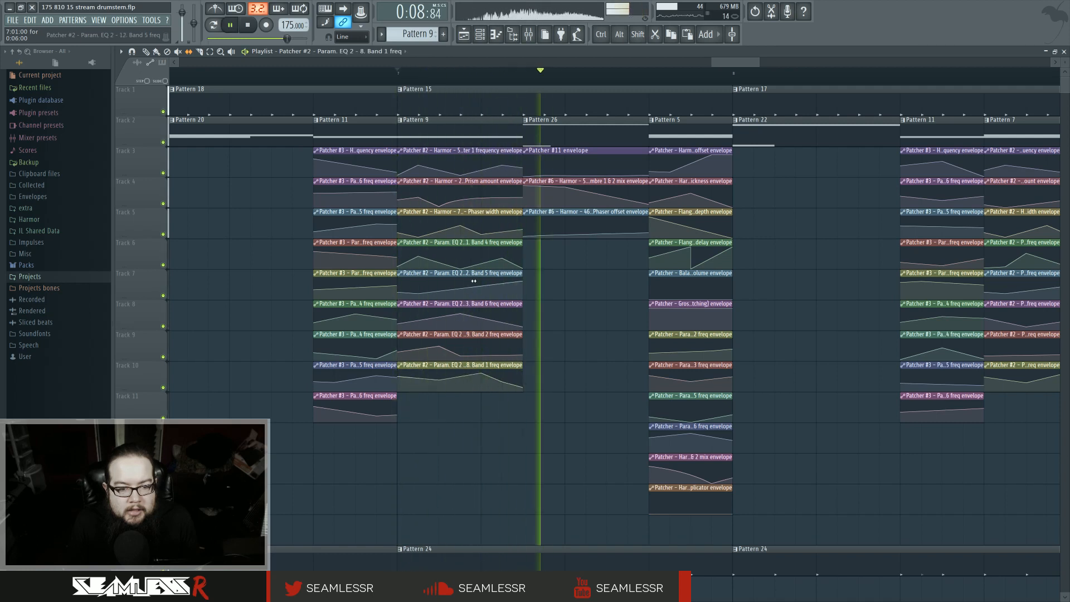
pyautogui.press('space')
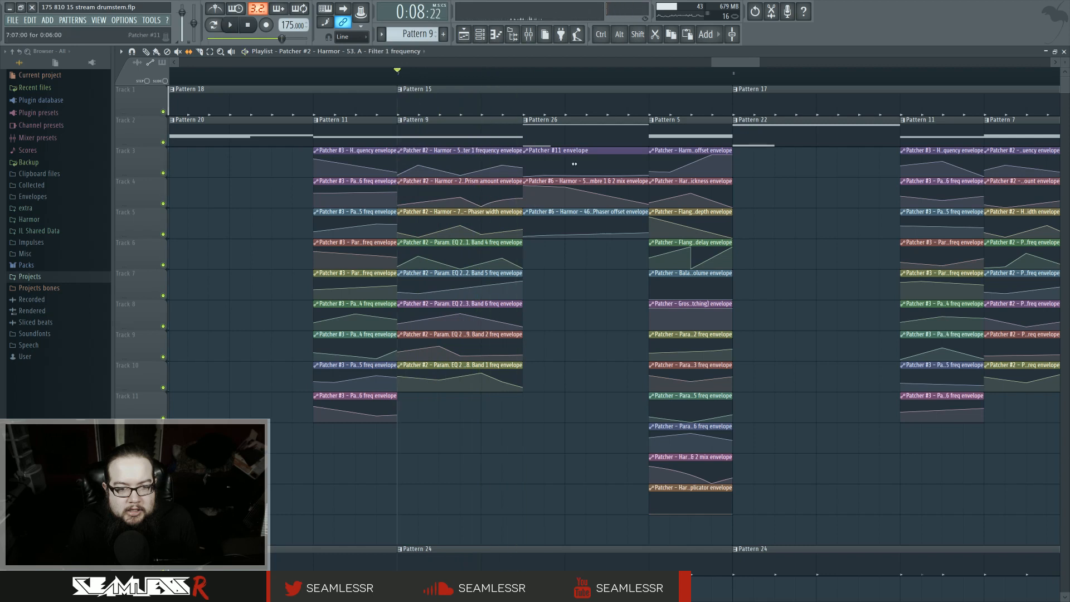
pyautogui.press('space')
pyautogui.press('space')
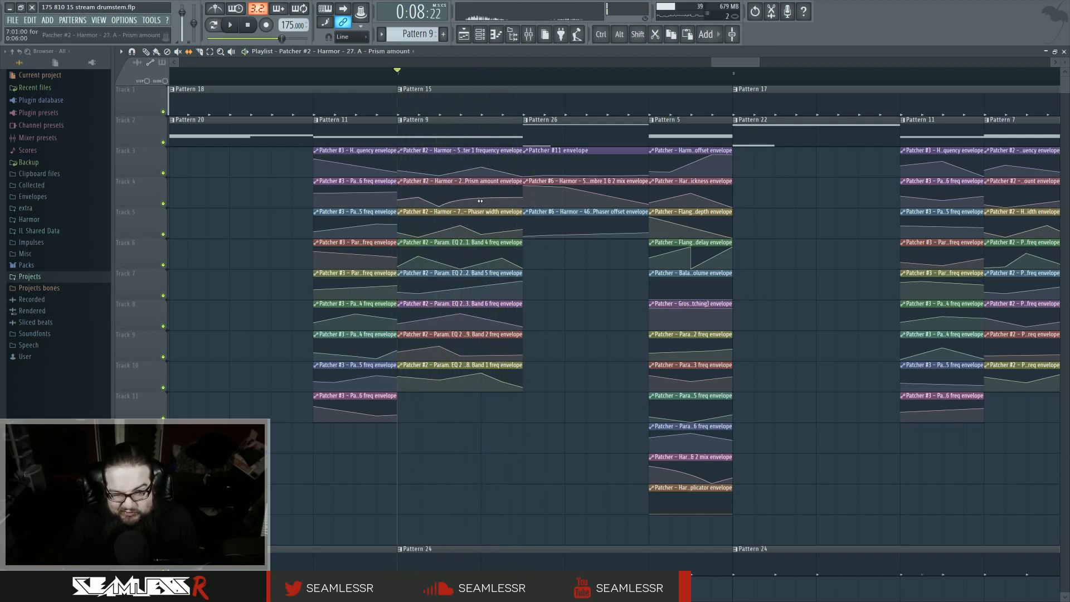
pyautogui.press('space')
pyautogui.press('space')
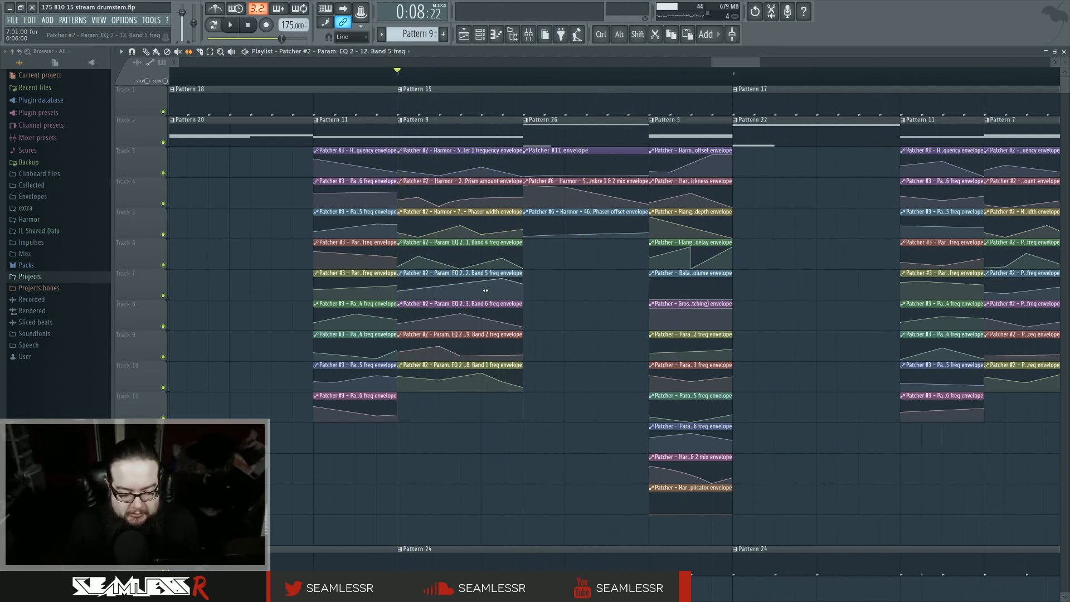
pyautogui.press('space')
pyautogui.press('space')
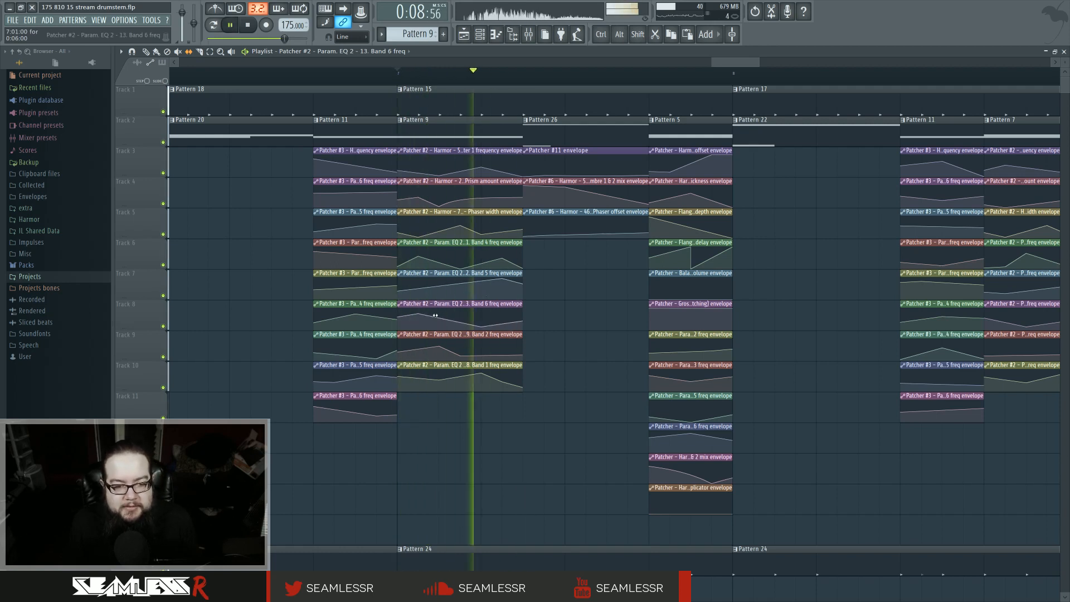
pyautogui.press('space')
pyautogui.press('space')
pyautogui.press('space')
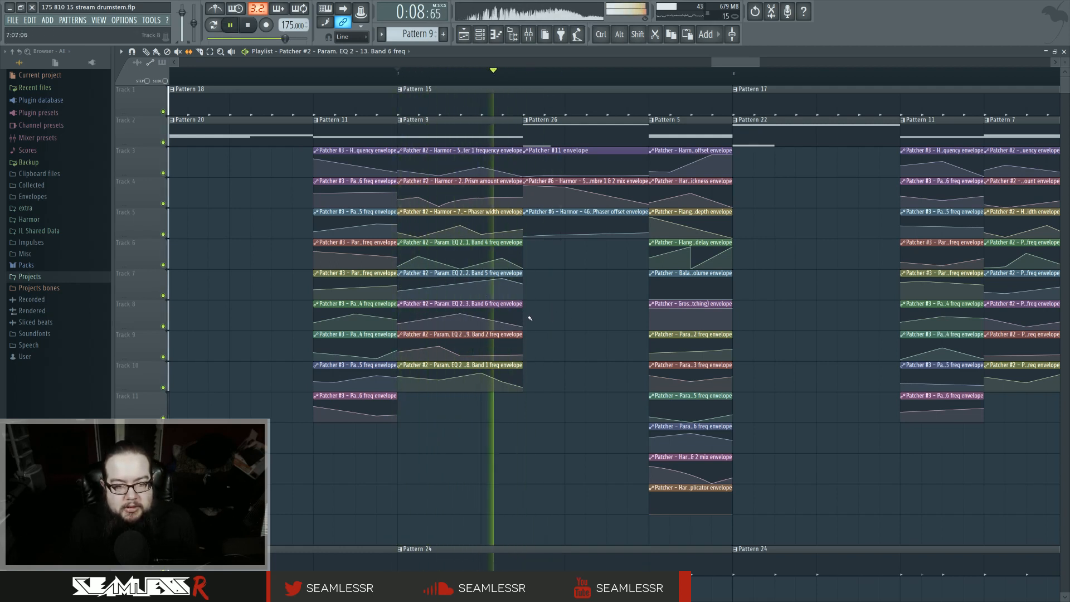
pyautogui.press('space')
pyautogui.press('space')
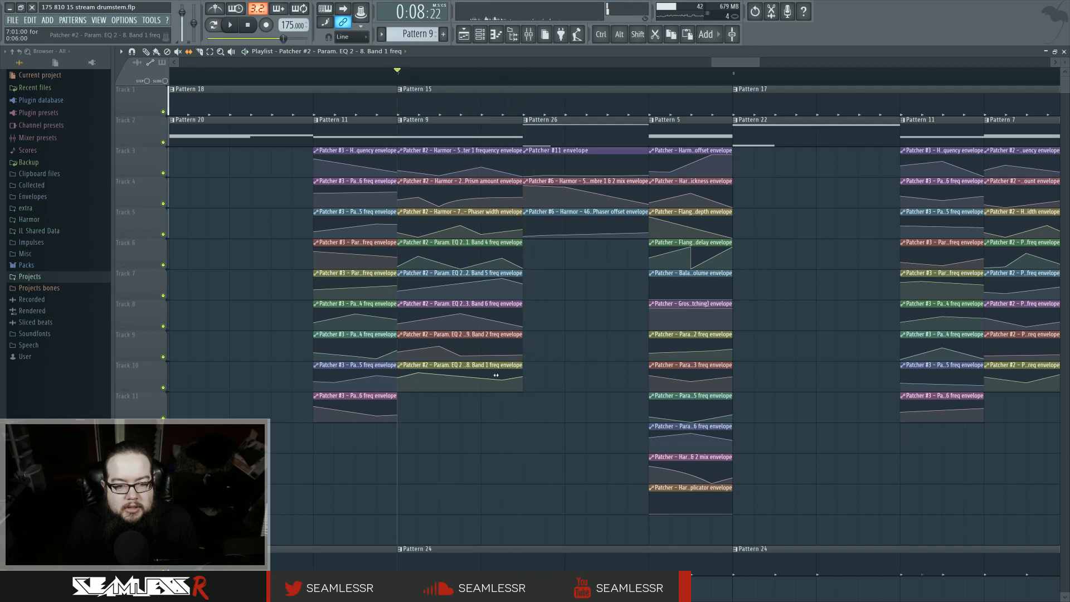
pyautogui.press('space')
# Step: Shorten the Pattern 9 clip and its envelope clips to about half their length
pyautogui.keyDown('ctrl'); pyautogui.click(468, 143); pyautogui.keyUp('ctrl')
pyautogui.moveTo(519, 129); pyautogui.dragTo(481, 134)
pyautogui.press('space')
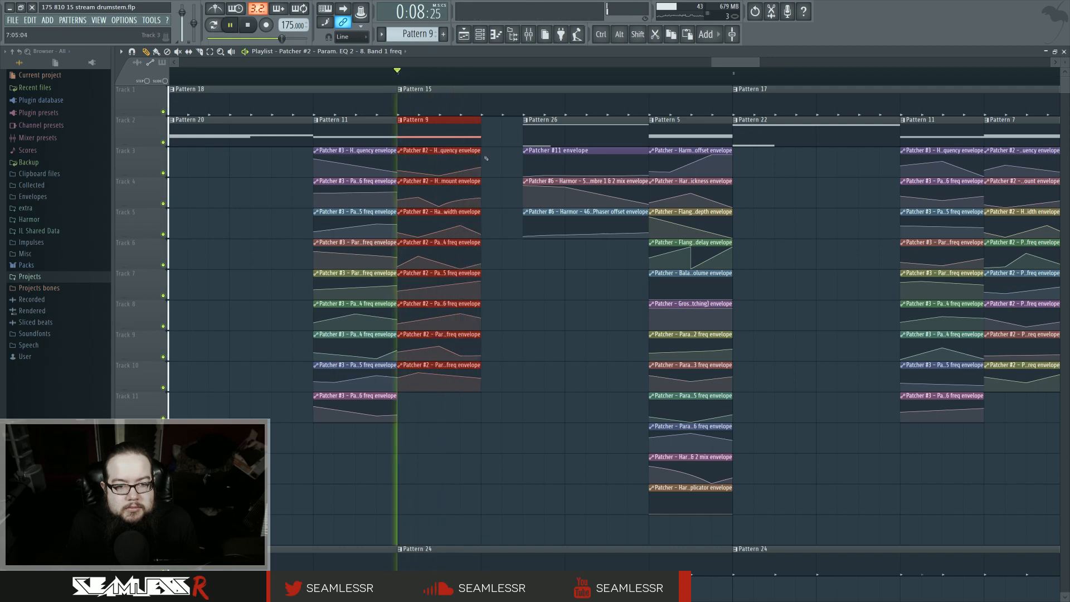
pyautogui.press('space')
# Step: Move the Pattern 26 clips left so they follow directly after the shortened Pattern 9 section
pyautogui.moveTo(562, 140); pyautogui.dragTo(530, 138)
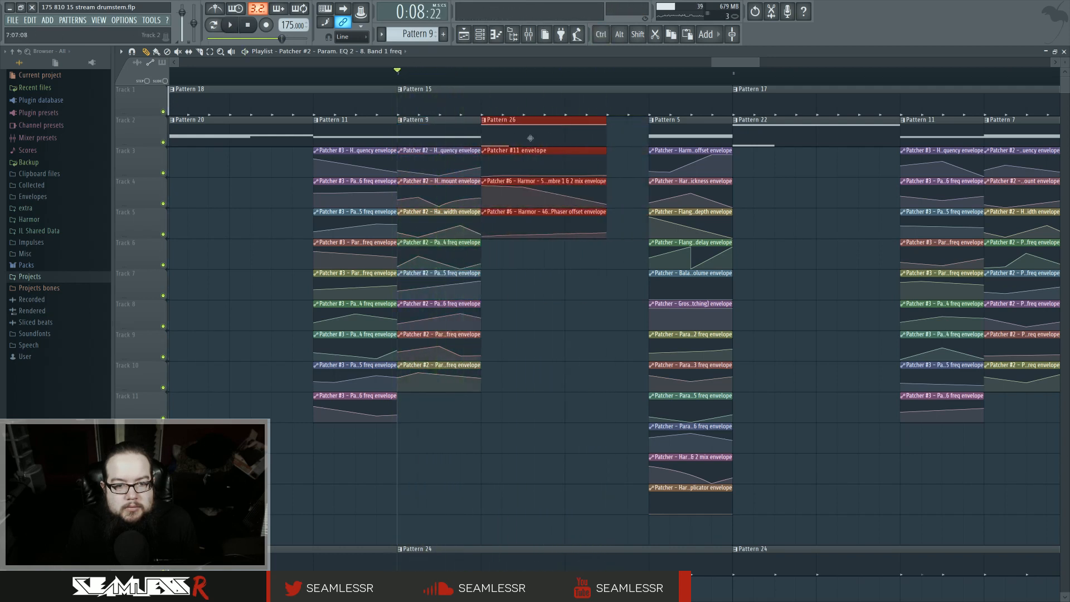
pyautogui.hotkey('ctrl', 'd')
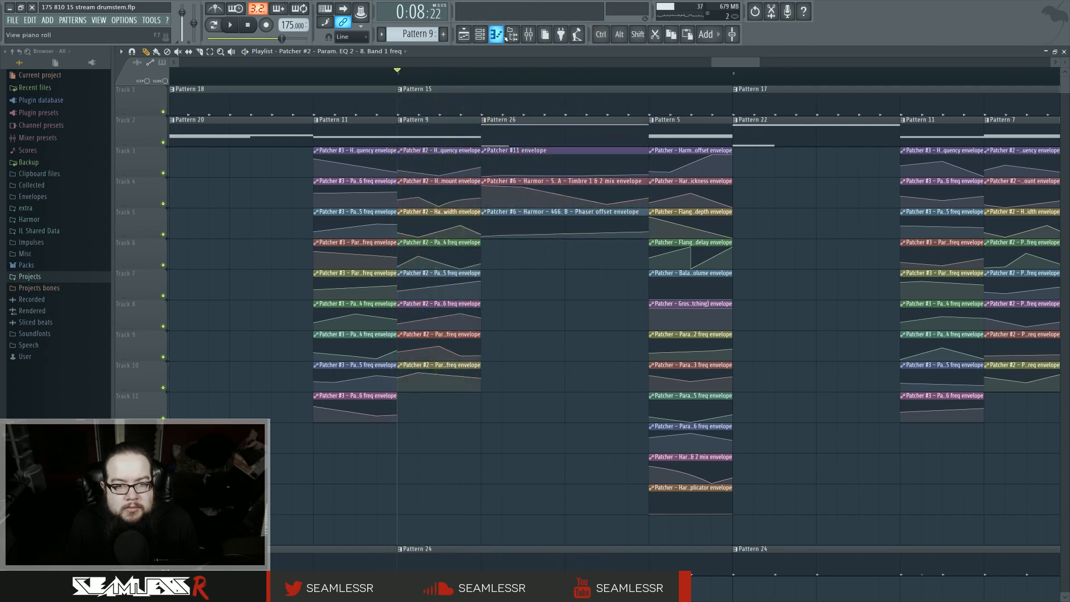
pyautogui.click(529, 35)
pyautogui.press('space')
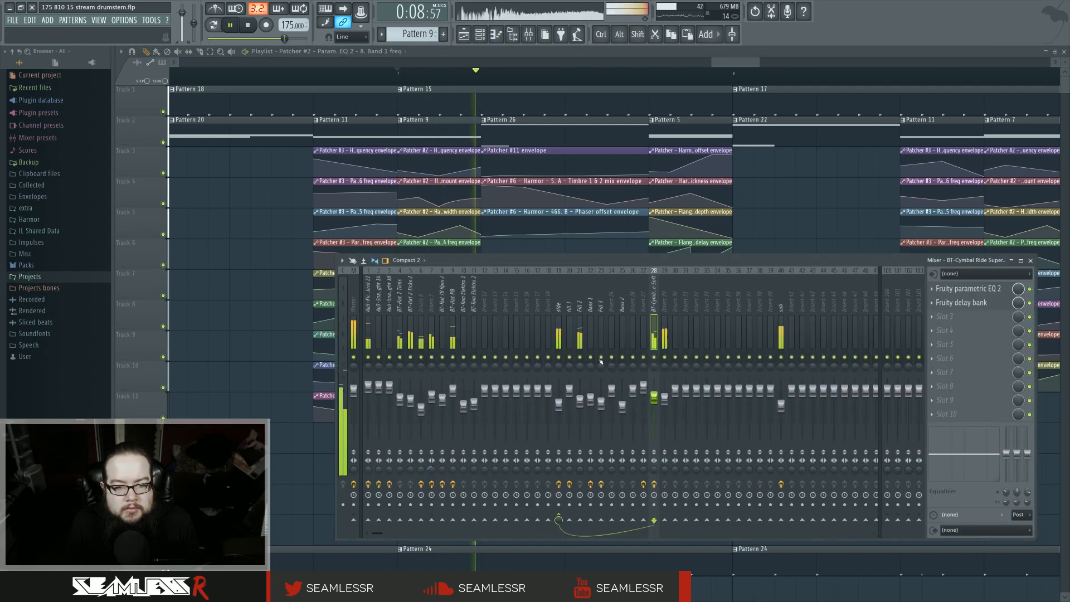
pyautogui.press('F9')
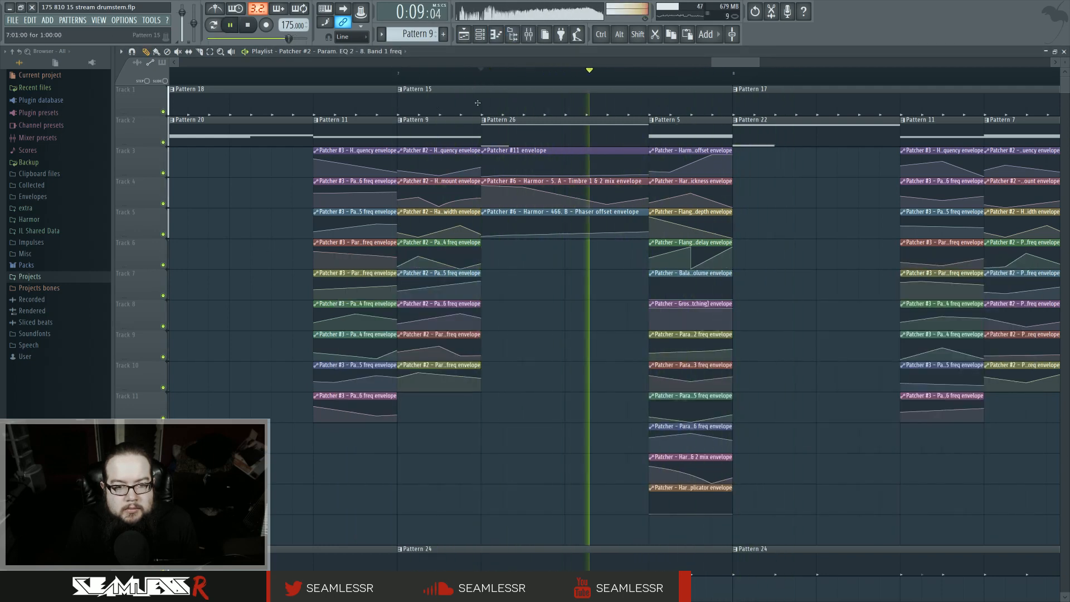
pyautogui.press('space')
# Step: Make the Pattern 26 clip unique and open it in the piano roll
pyautogui.click(486, 123)
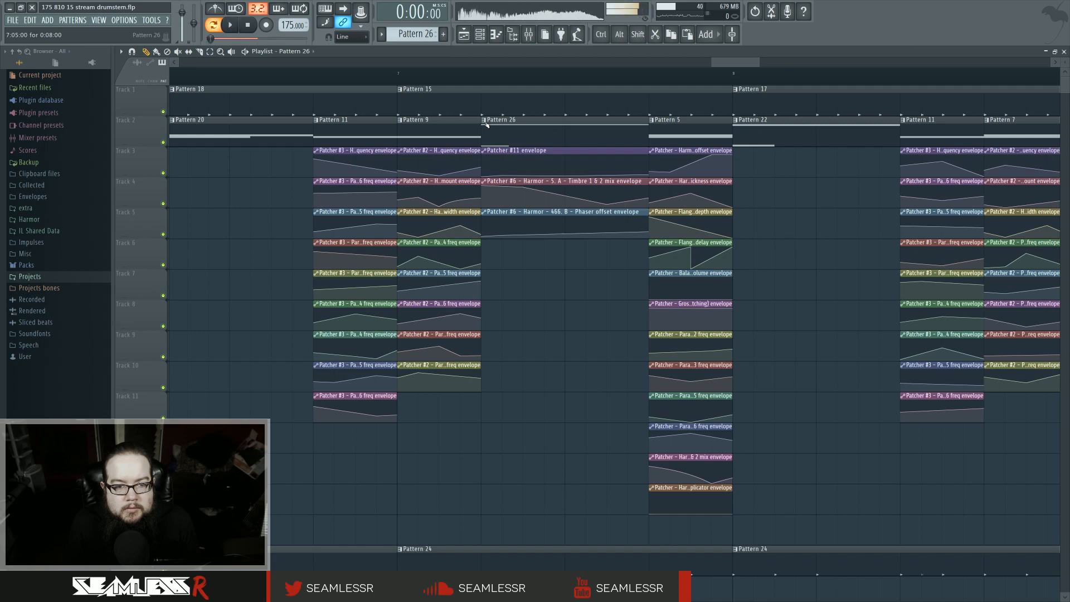
pyautogui.click(487, 124)
pyautogui.click(506, 133)
pyautogui.press('space')
pyautogui.doubleClick(500, 128)
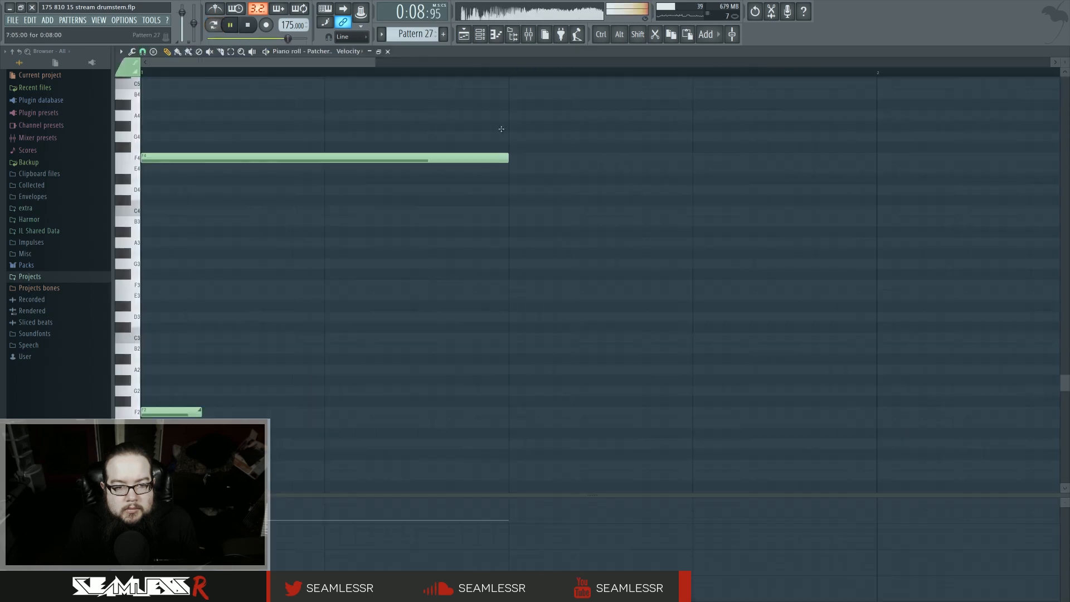
# Step: Move the long note down an octave from F4 to F3 and return to the playlist
pyautogui.press('space')
pyautogui.moveTo(184, 158); pyautogui.dragTo(183, 285)
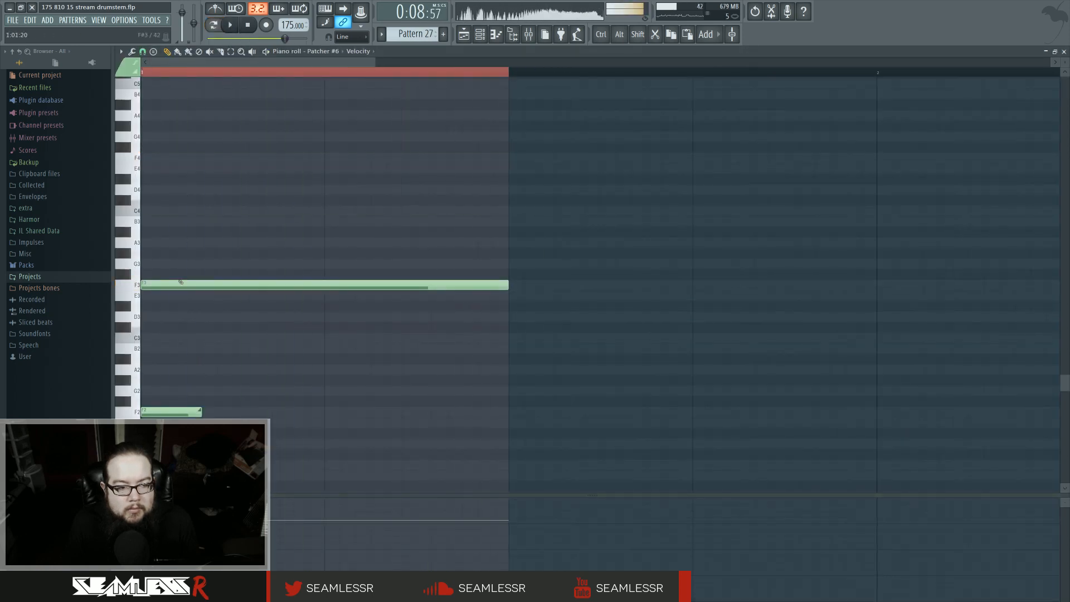
pyautogui.press('space')
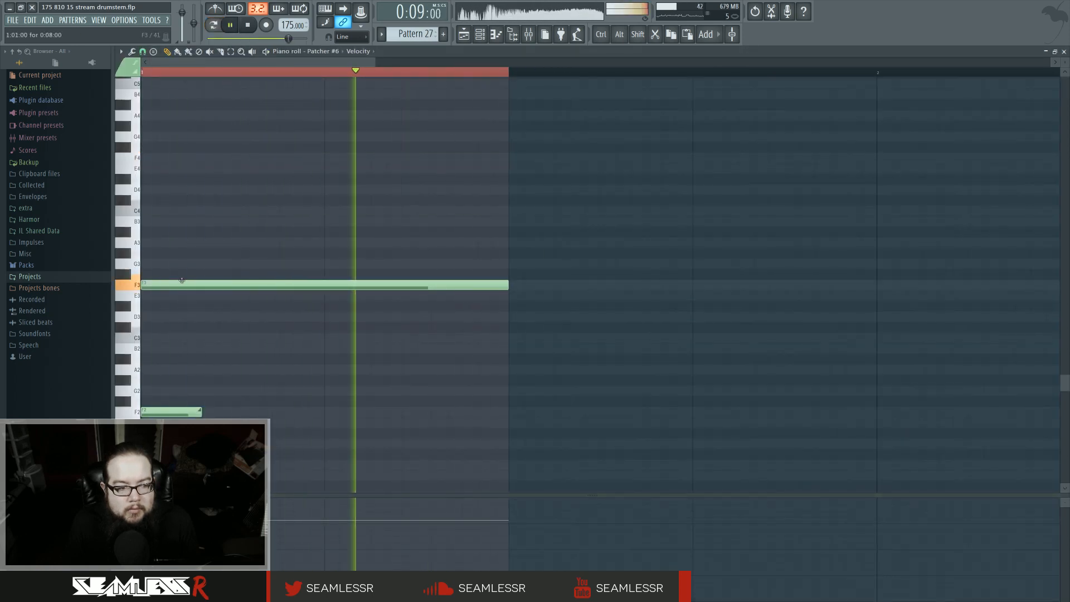
pyautogui.click(470, 42)
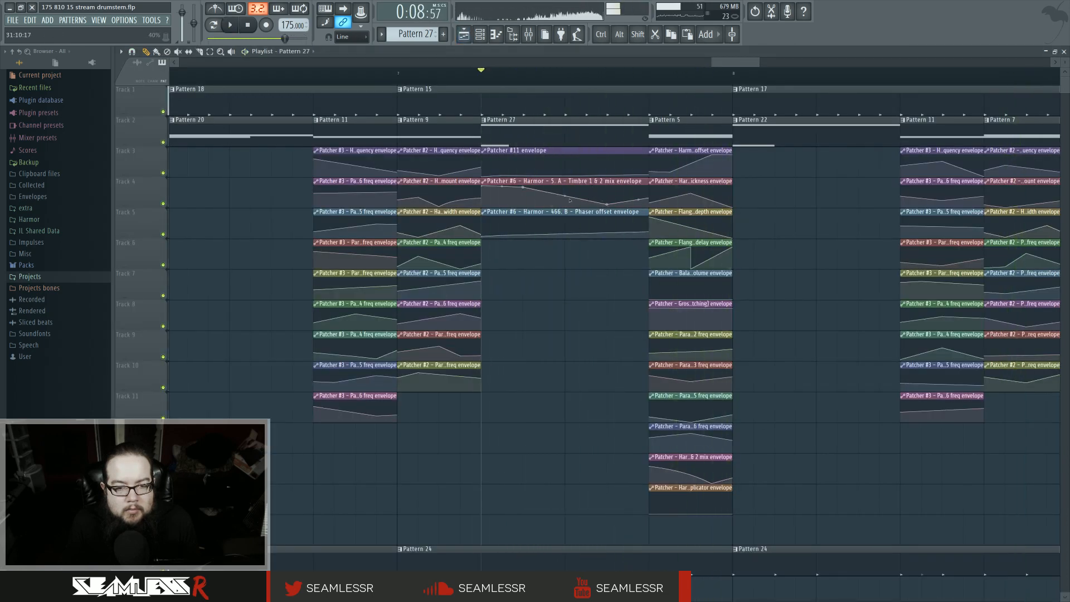
# Step: Play back the edited section and listen through to the end
pyautogui.press('space')
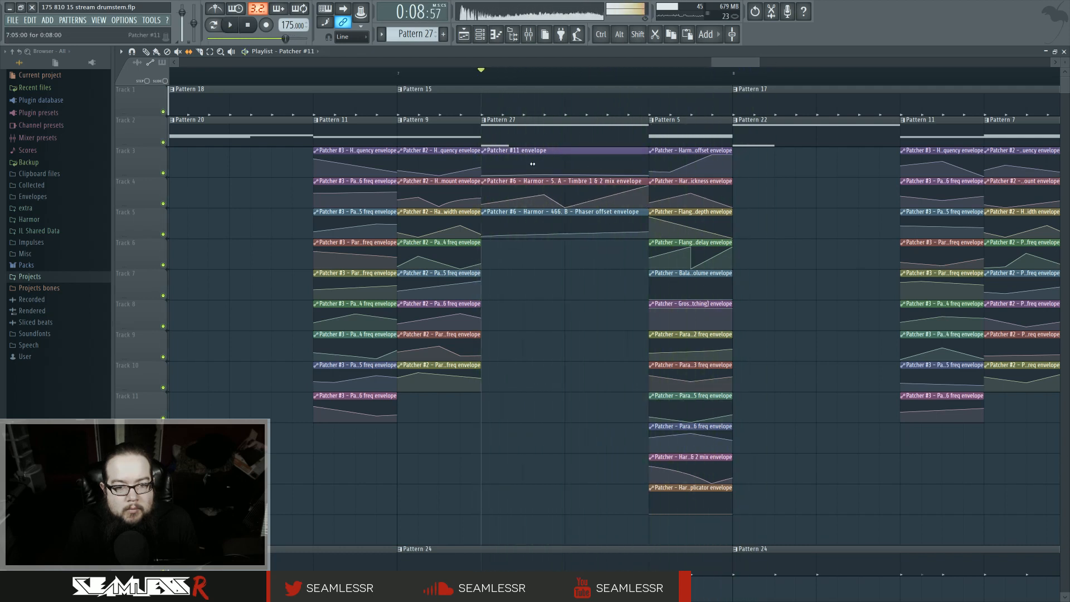
pyautogui.press('space')
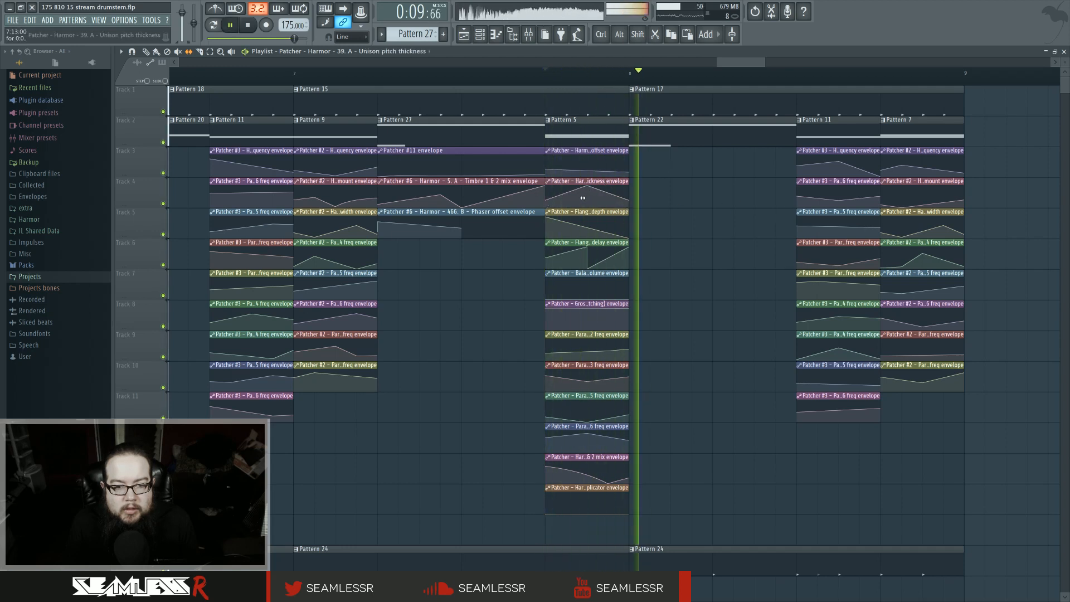
pyautogui.press('space')
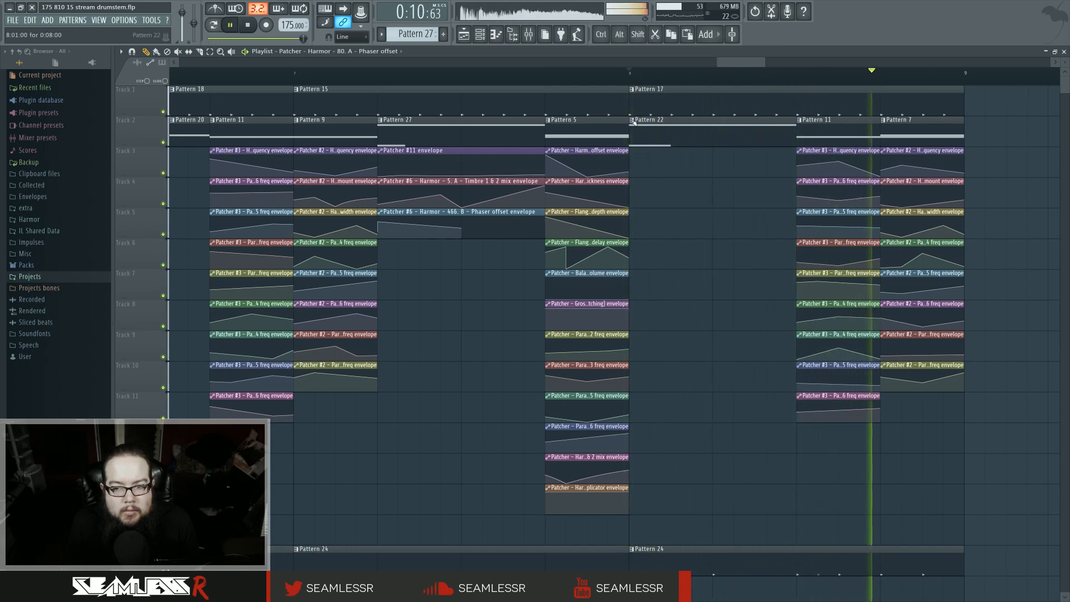
pyautogui.press('space')
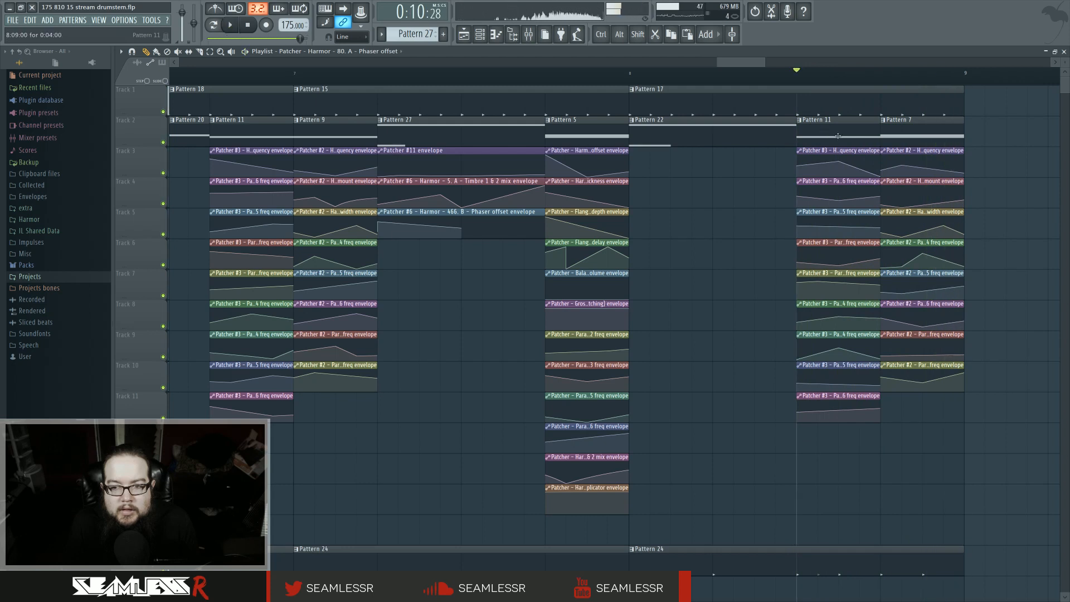
# Step: Select and delete the final Pattern 11 section with its envelope clips
pyautogui.moveTo(853, 133); pyautogui.dragTo(850, 423)
pyautogui.press('Delete')
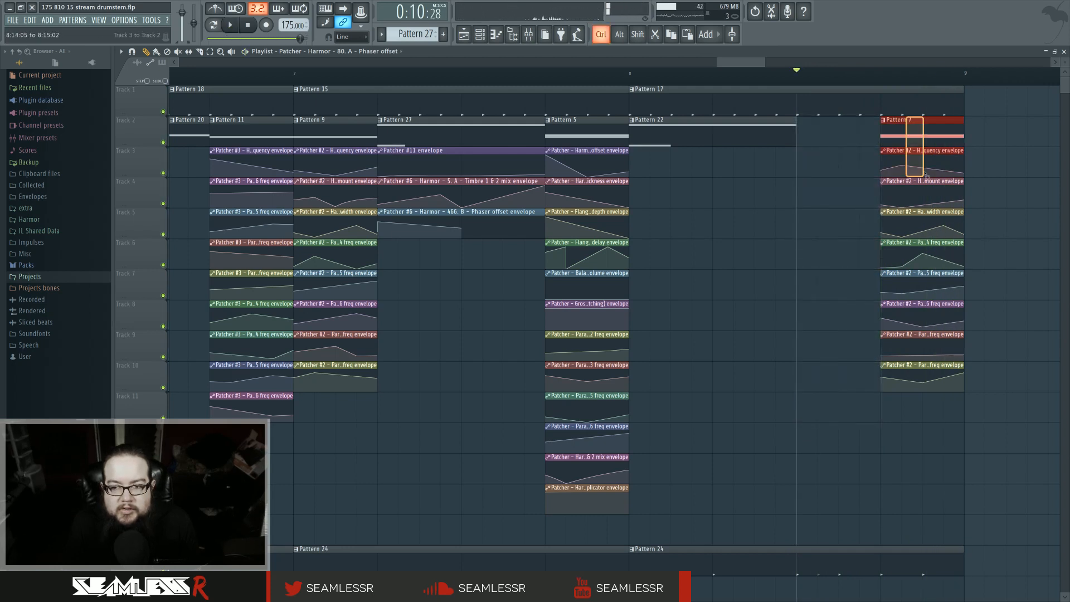
# Step: Move the Pattern 7 section left into the gap and lengthen its clips to double length
pyautogui.moveTo(926, 176); pyautogui.dragTo(838, 362)
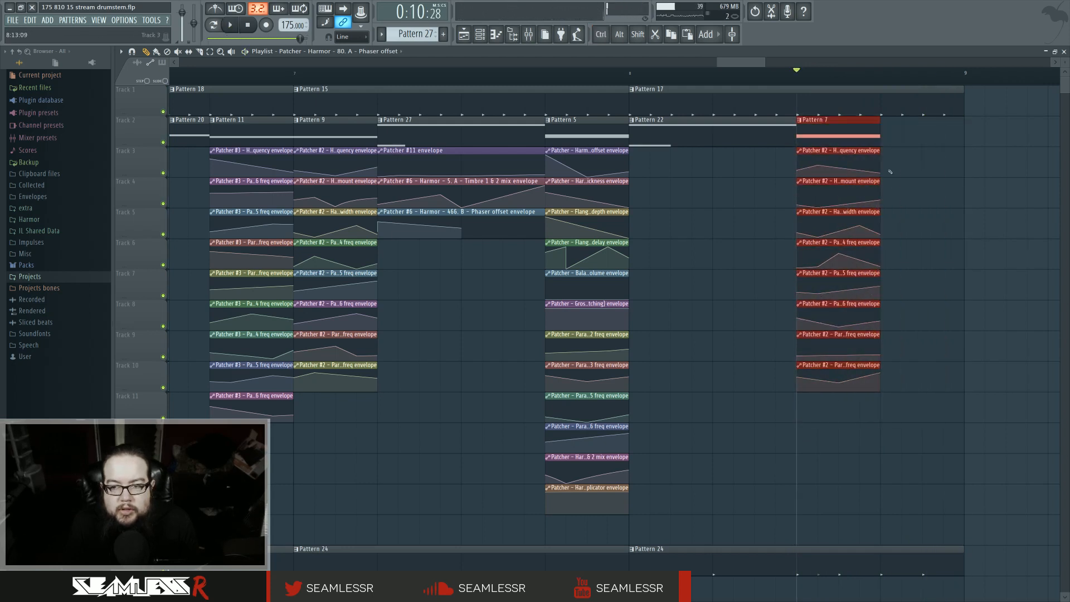
pyautogui.moveTo(880, 136); pyautogui.dragTo(964, 136)
pyautogui.press('space')
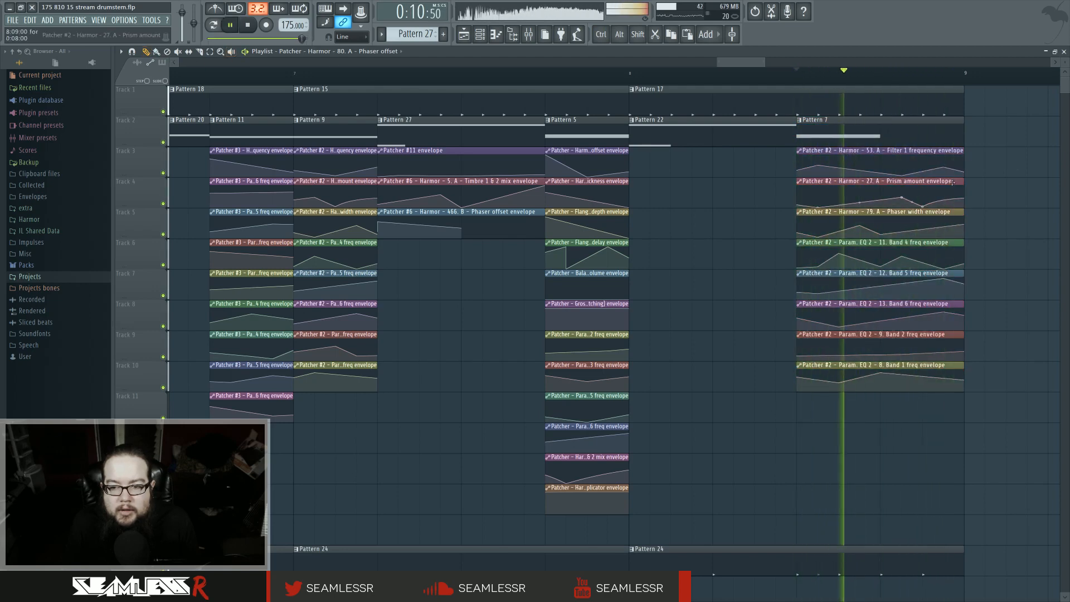
# Step: Make the lengthened Pattern 7 clip unique and open it in the piano roll
pyautogui.scroll(2, 971, 256)
pyautogui.moveTo(972, 256); pyautogui.dragTo(796, 303)
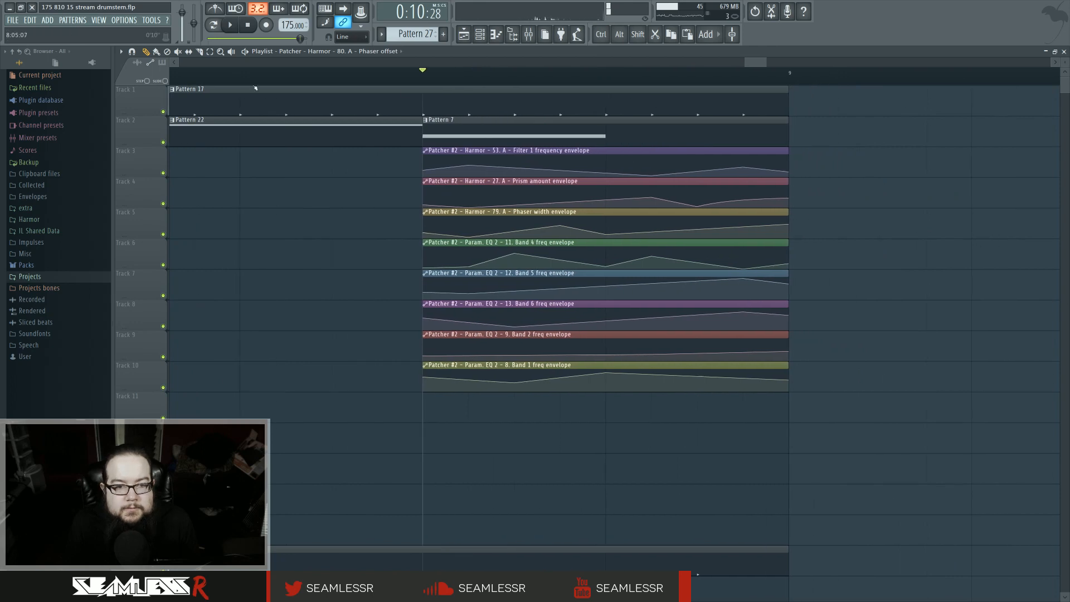
pyautogui.click(425, 120)
pyautogui.click(449, 175)
pyautogui.doubleClick(442, 133)
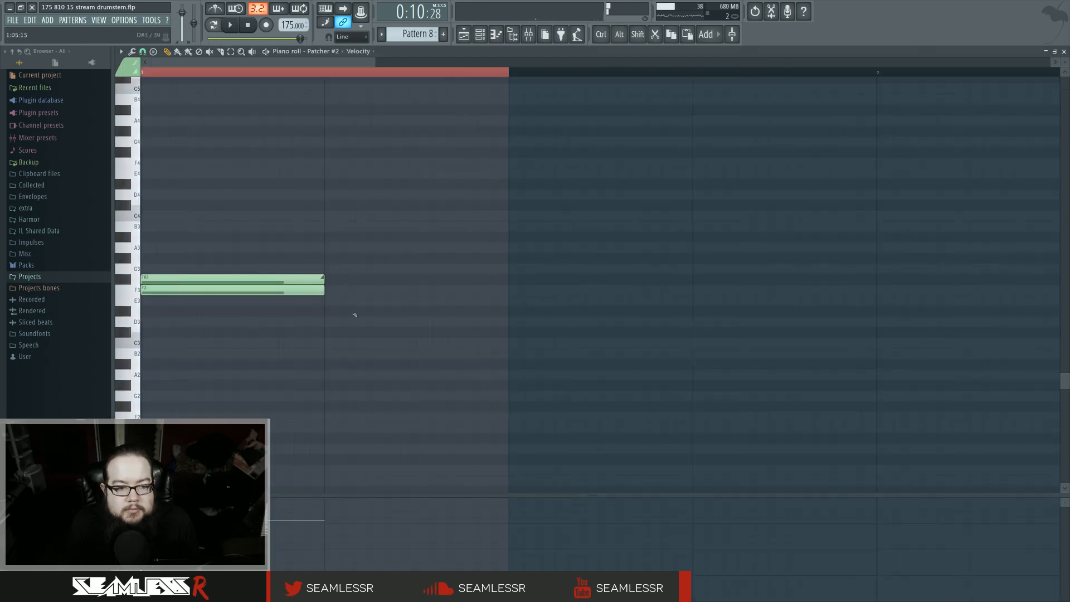
# Step: Duplicate all notes in the Pattern 8 piano roll to fill the doubled clip length
pyautogui.hotkey('ctrl', 'a')
pyautogui.hotkey('ctrl', 'd')
pyautogui.click(322, 289)
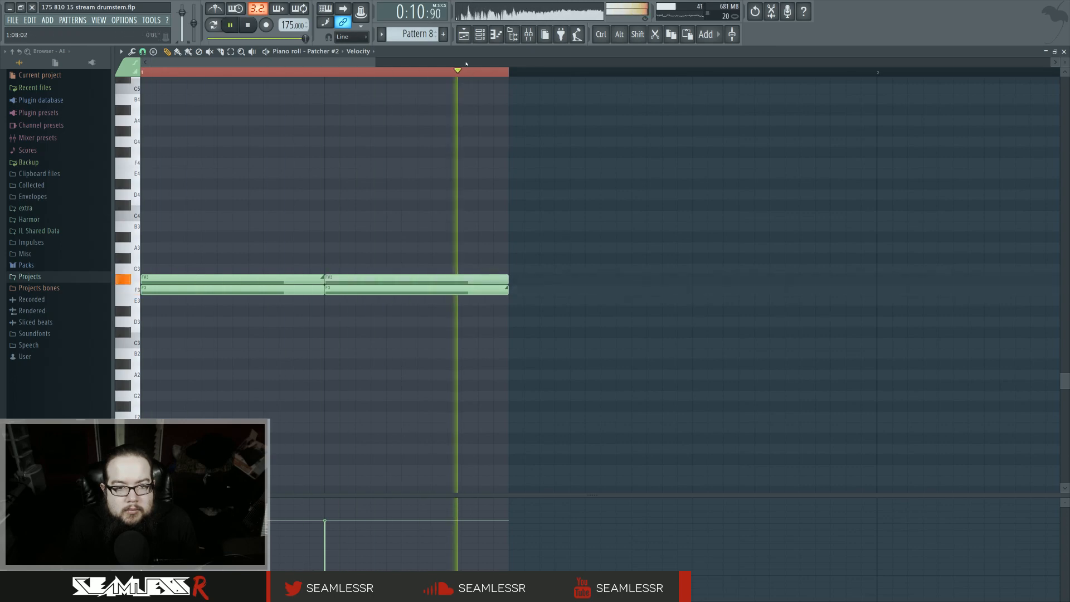
# Step: Return to the playlist and play the arrangement from several points to listen to the extended sections
pyautogui.click(464, 35)
pyautogui.scroll(-8, 693, 256)
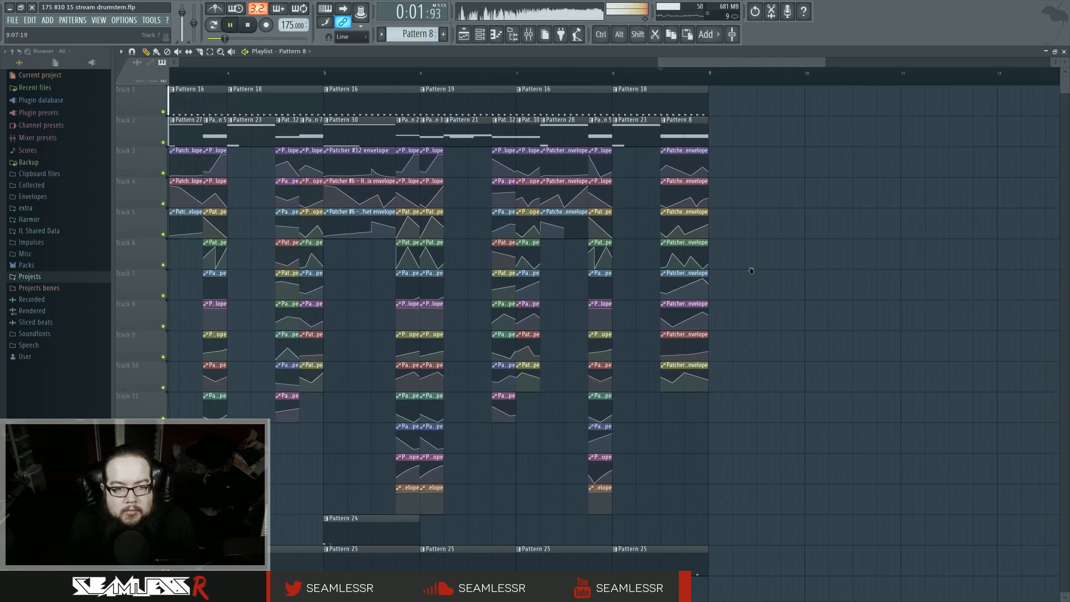
pyautogui.moveTo(750, 268); pyautogui.dragTo(888, 316)
pyautogui.scroll(-2, 989, 299)
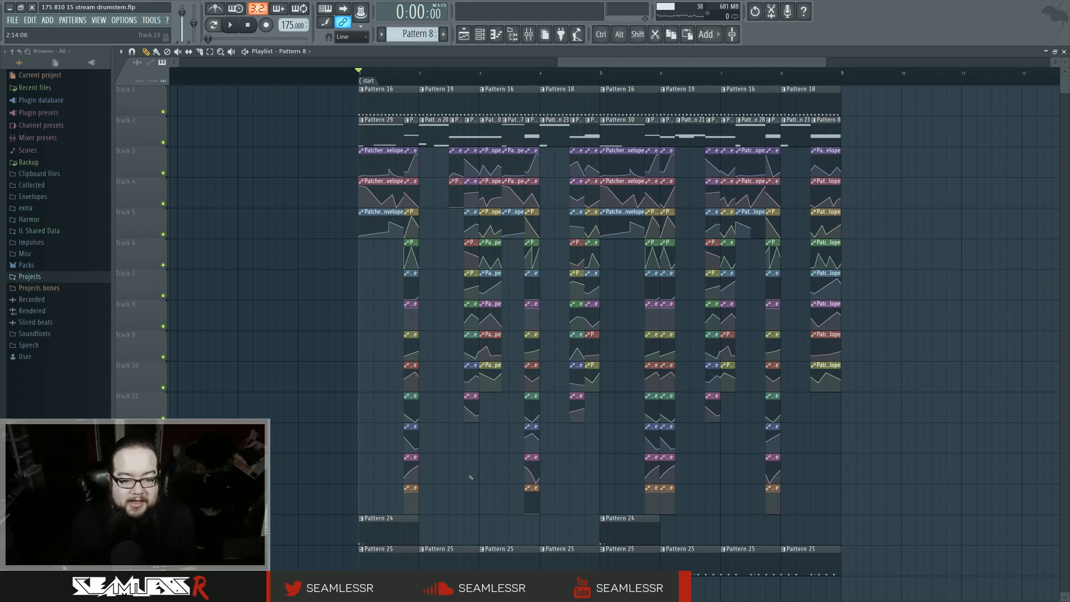
pyautogui.press('space')
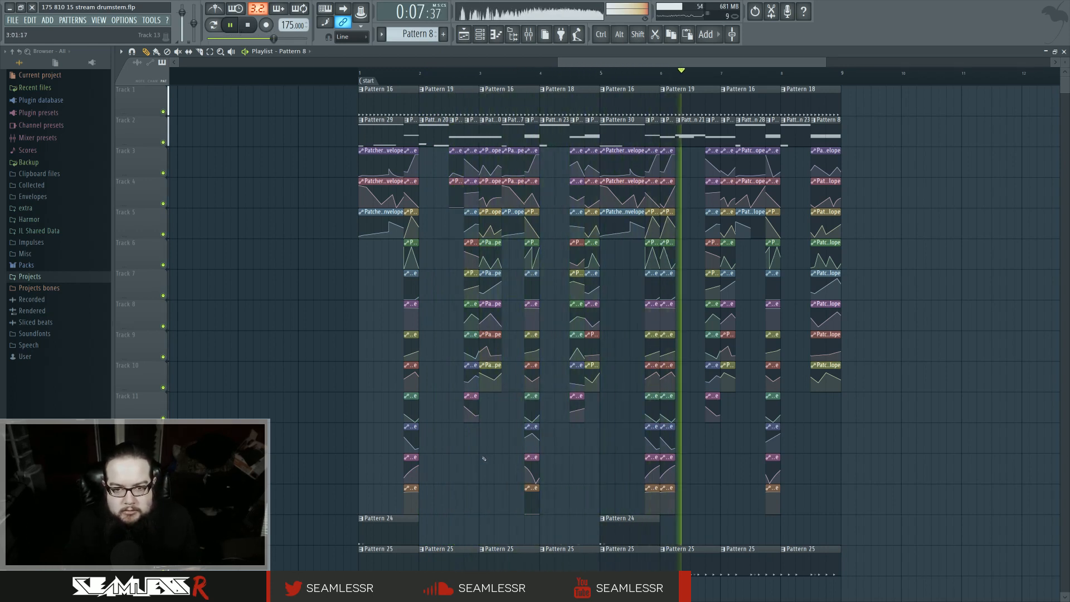
pyautogui.scroll(3, 713, 509)
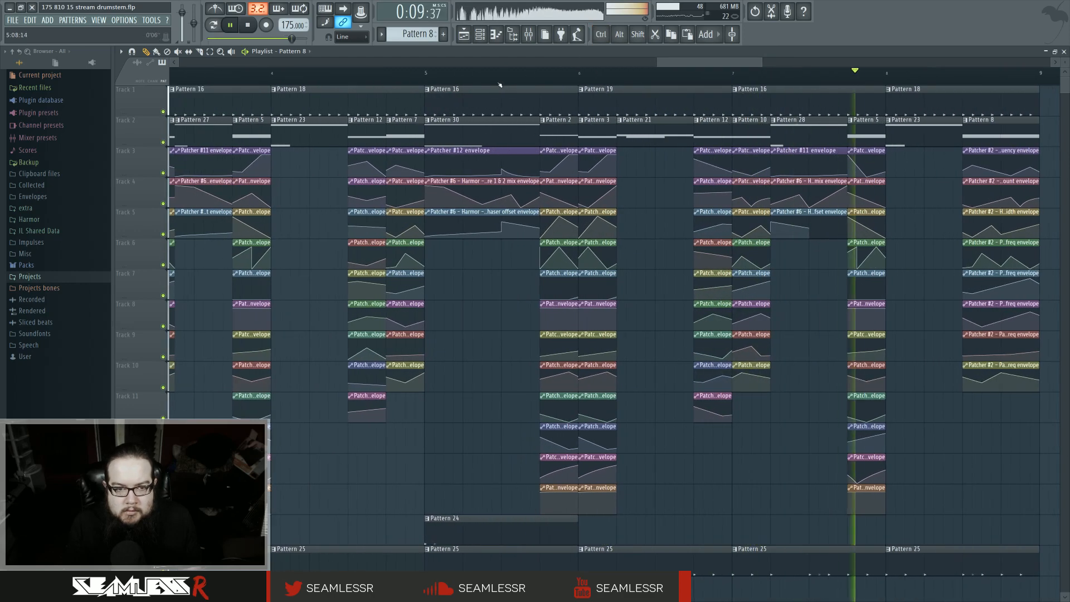
pyautogui.click(501, 82)
pyautogui.click(427, 82)
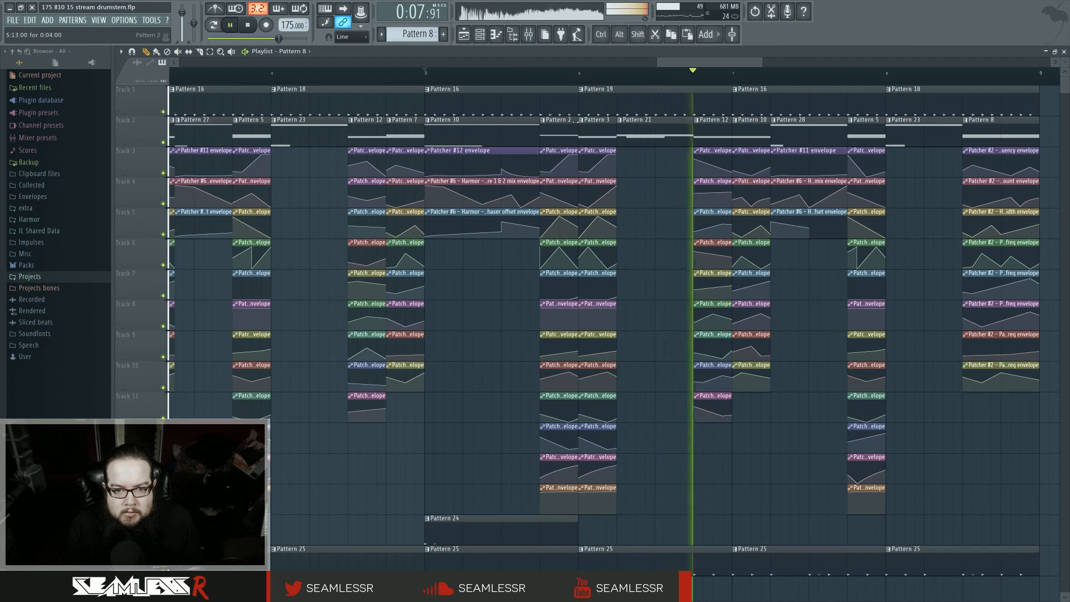
pyautogui.click(544, 82)
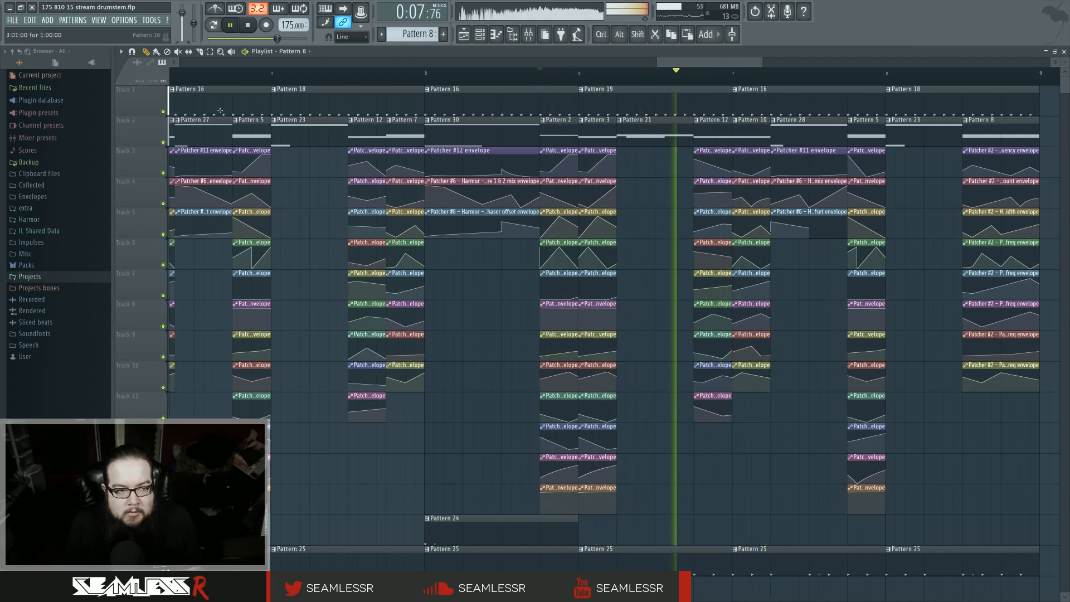
pyautogui.click(189, 52)
pyautogui.press('space')
# Step: Reshape the curve of the harmonic detuning multiplicator envelope clip on the bottom envelope track, playing it back
pyautogui.press('space')
pyautogui.moveTo(593, 500); pyautogui.dragTo(697, 515)
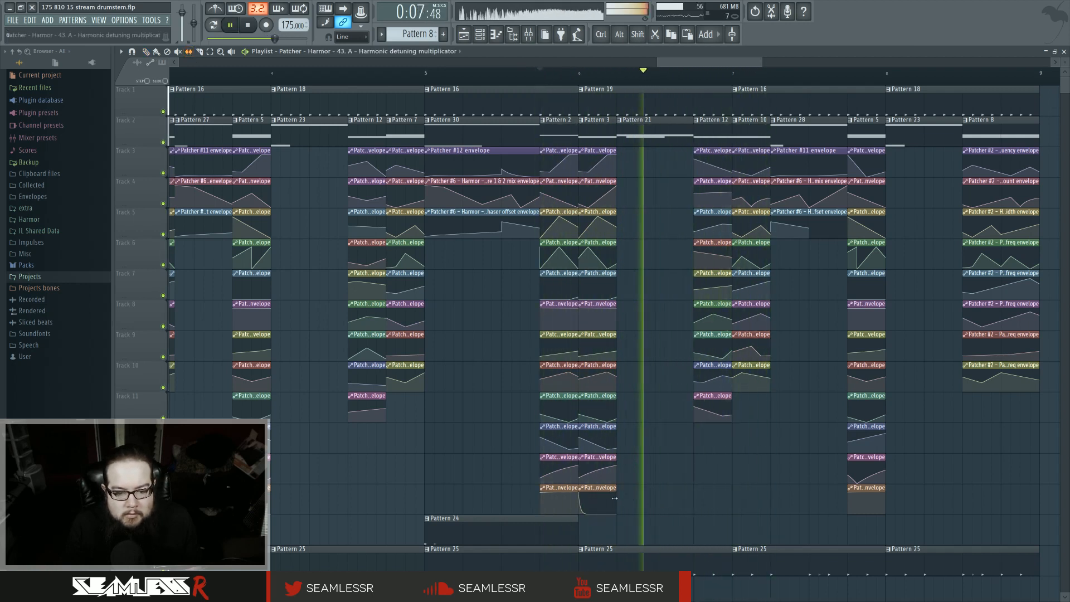
pyautogui.press('space')
pyautogui.moveTo(609, 500)
pyautogui.mouseDown()
pyautogui.moveTo(577, 502)
pyautogui.moveTo(601, 504)
pyautogui.mouseUp()
pyautogui.press('space')
pyautogui.press('space')
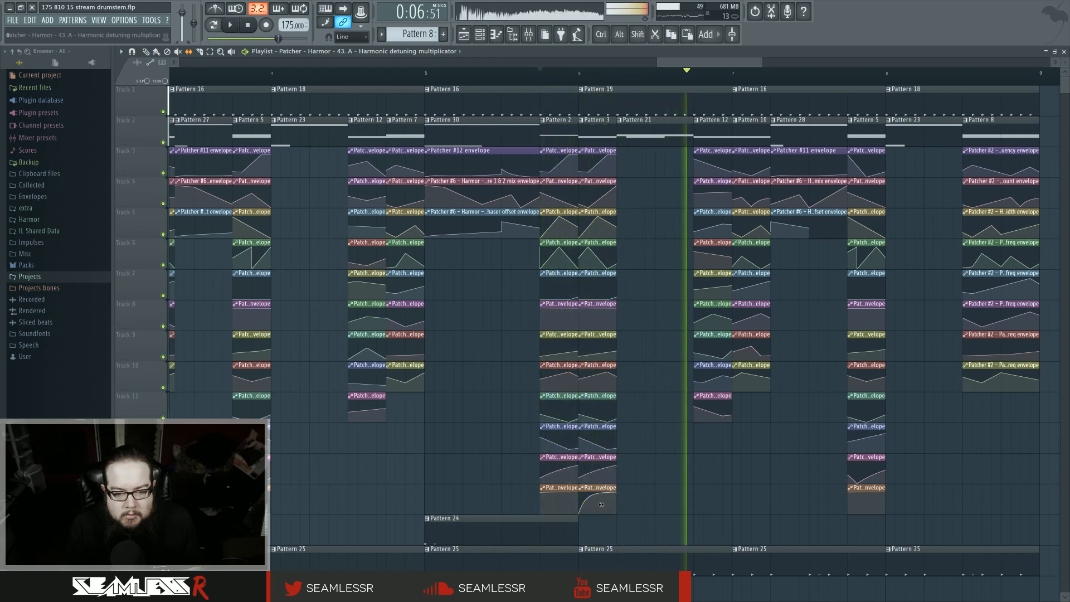
pyautogui.press('space')
pyautogui.press('space')
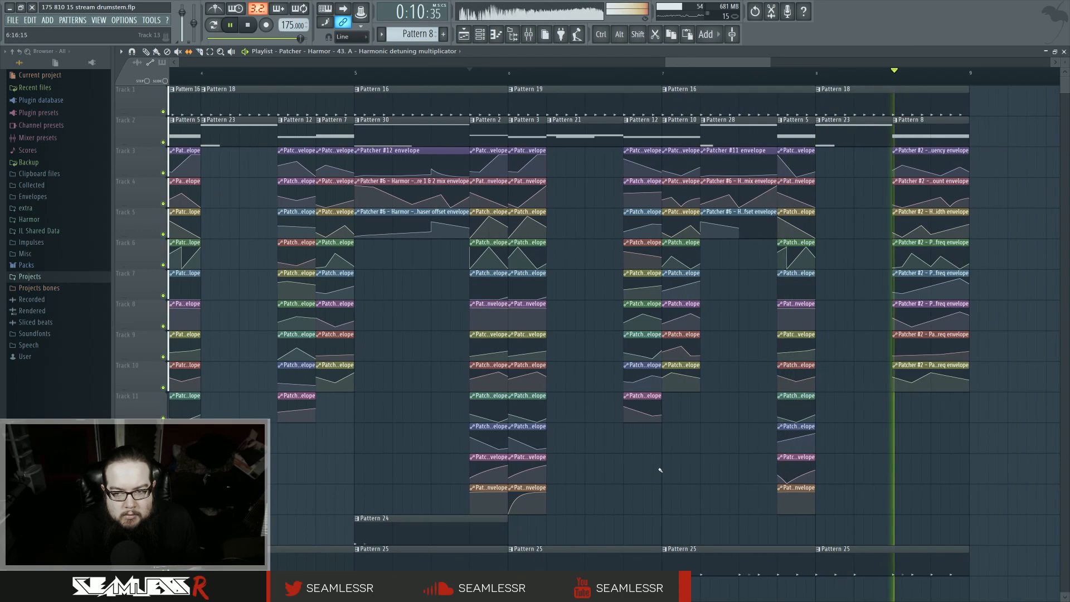
# Step: Make the Pattern 32 clip in the extended section unique
pyautogui.scroll(-3, 661, 470)
pyautogui.scroll(-1, 661, 470)
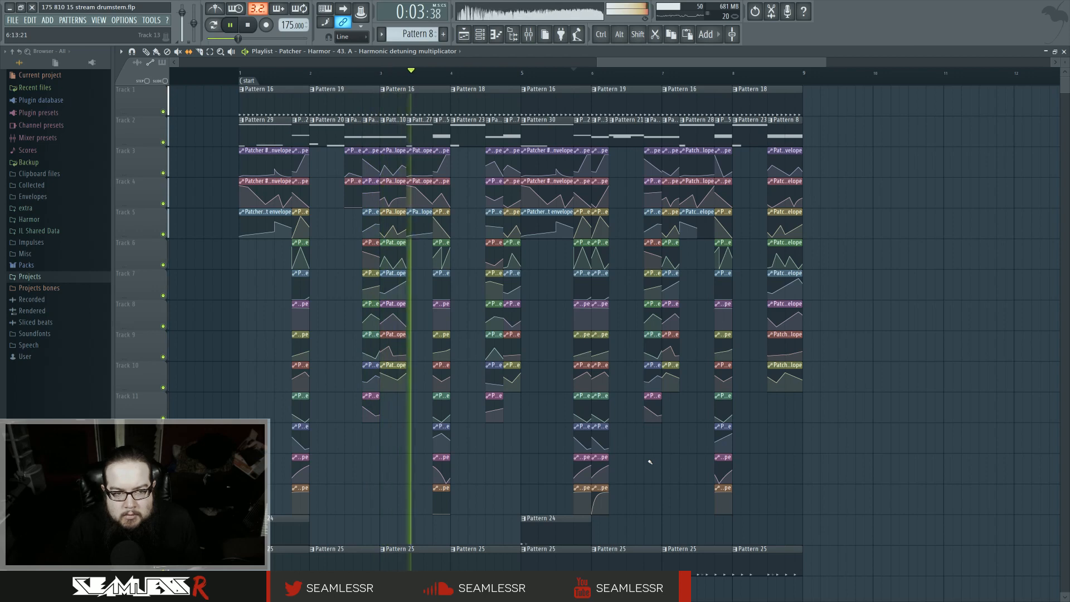
pyautogui.scroll(2, 379, 438)
pyautogui.click(306, 80)
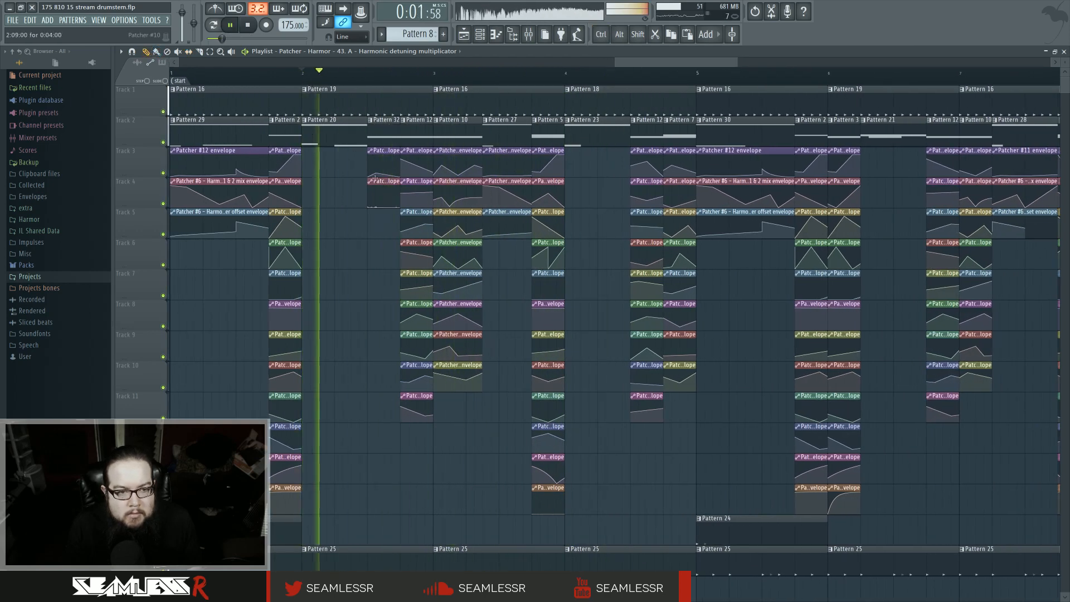
pyautogui.click(415, 126)
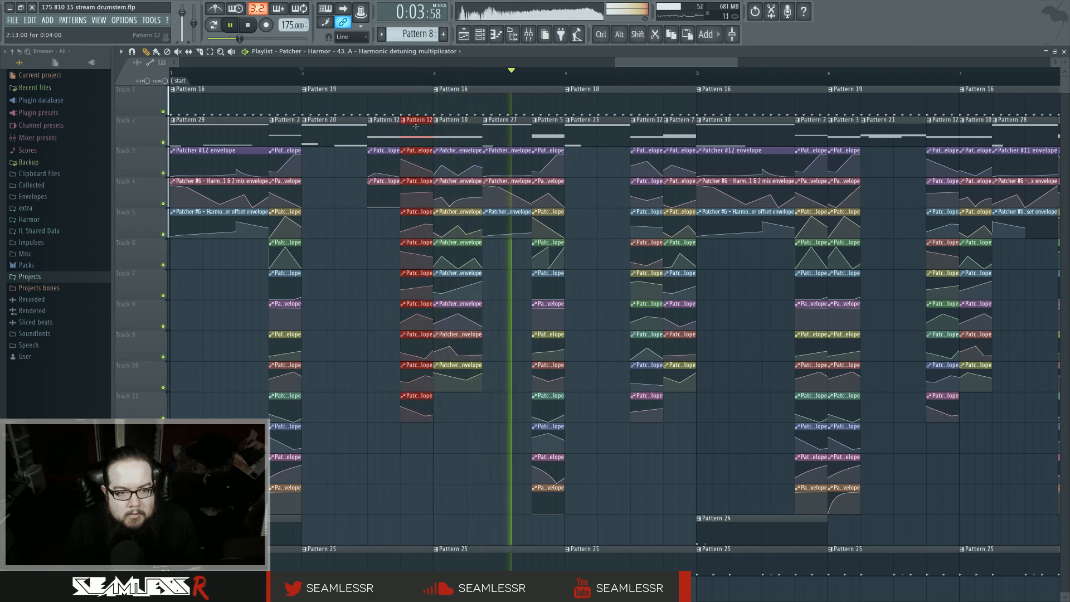
pyautogui.moveTo(416, 127)
pyautogui.mouseDown()
pyautogui.moveTo(383, 128)
pyautogui.moveTo(417, 182)
pyautogui.moveTo(414, 400)
pyautogui.moveTo(415, 157)
pyautogui.moveTo(396, 134)
pyautogui.moveTo(405, 173)
pyautogui.moveTo(406, 111)
pyautogui.mouseUp()
pyautogui.keyDown('ctrl'); pyautogui.scroll(3, 416, 257); pyautogui.keyUp('ctrl')
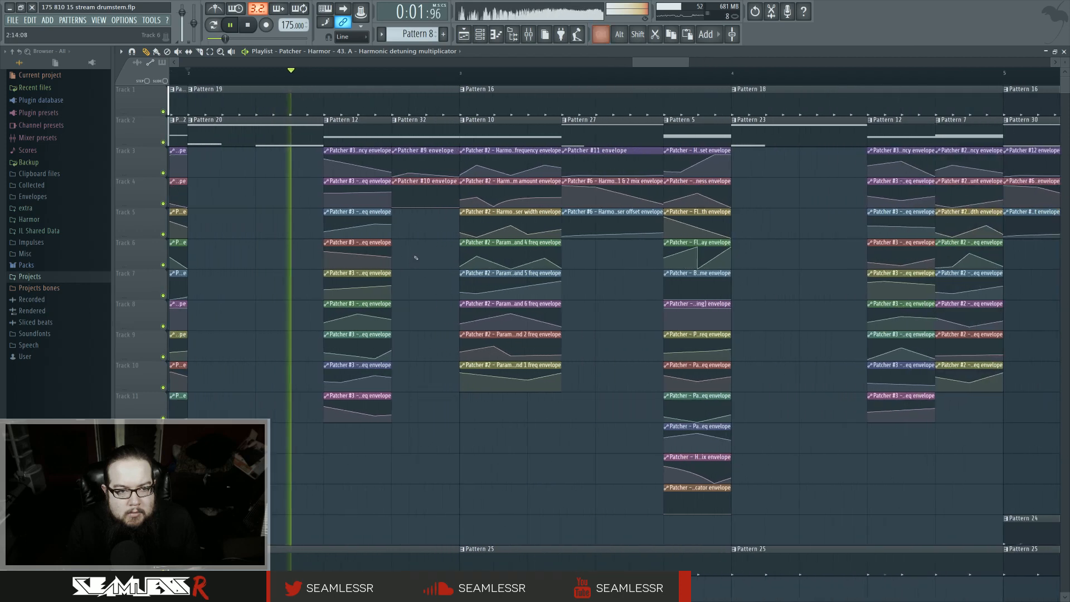
pyautogui.click(394, 123)
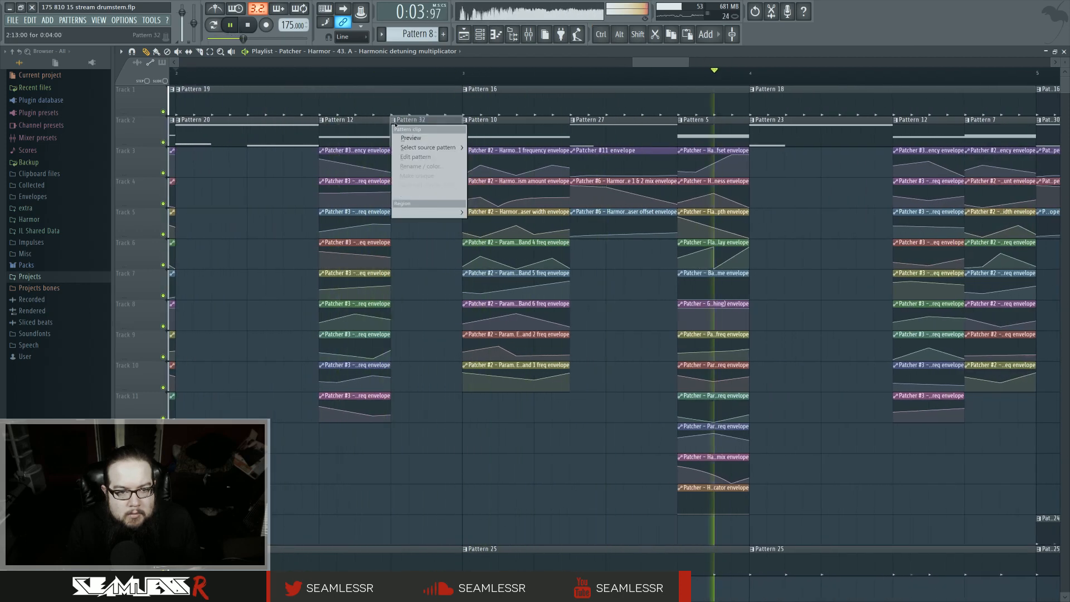
pyautogui.click(419, 175)
# Step: Open the unique Pattern 32 in the piano roll and move its note down an octave to F2
pyautogui.click(651, 341)
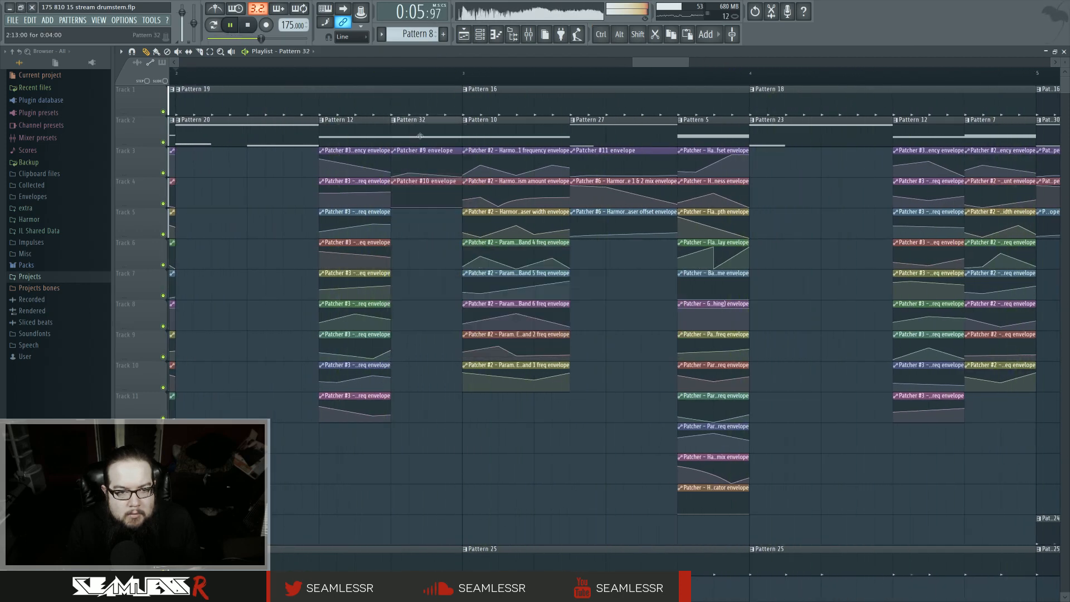
pyautogui.doubleClick(419, 136)
pyautogui.moveTo(211, 284); pyautogui.dragTo(204, 405)
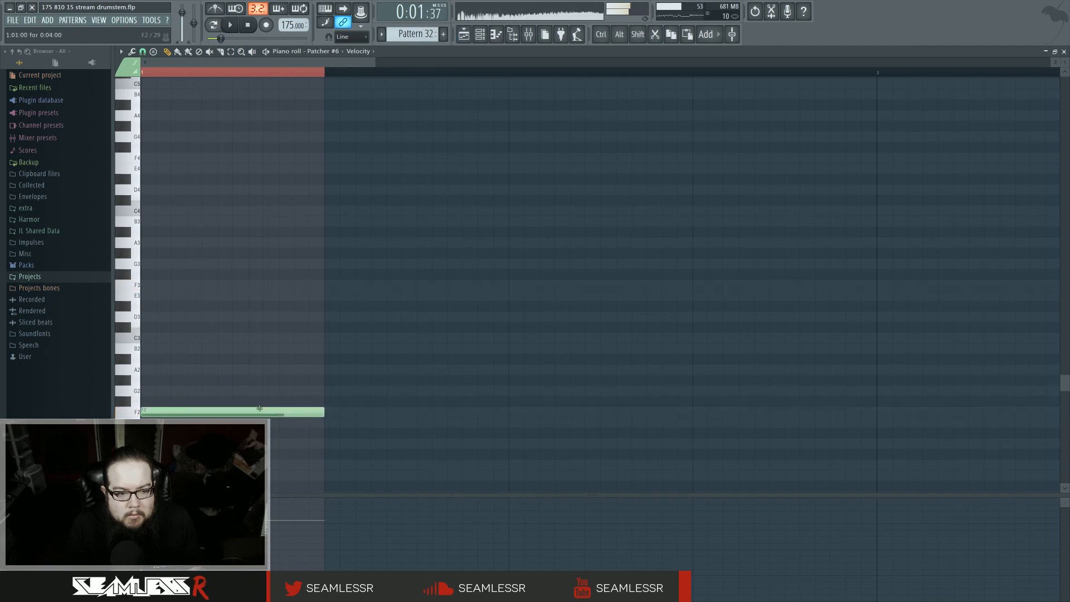
pyautogui.press('F5')
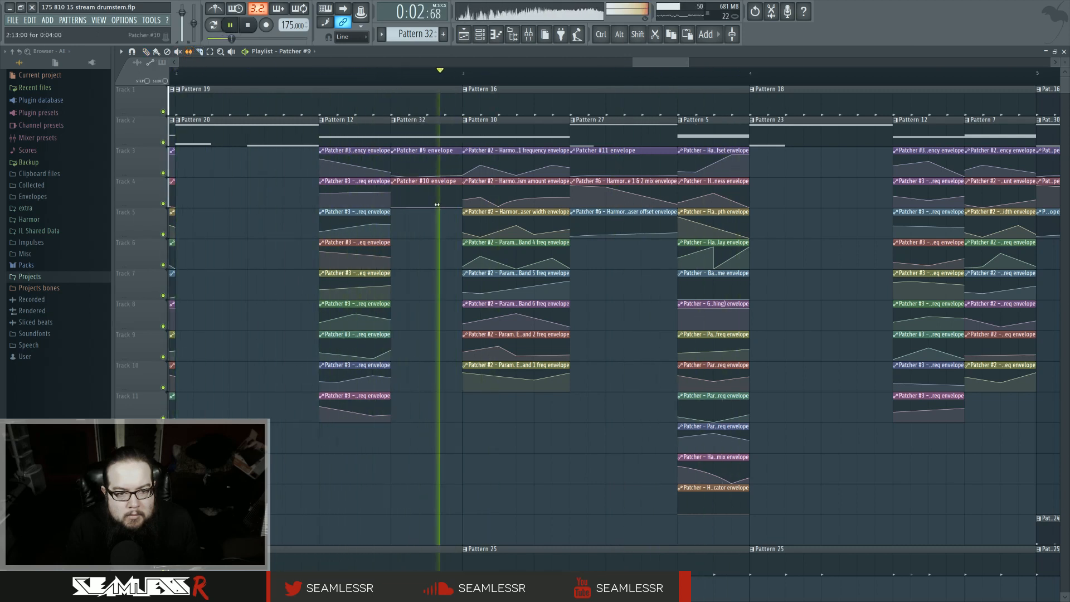
# Step: Reshape the Patcher #10 envelope clip's curve and play that section again
pyautogui.press('space')
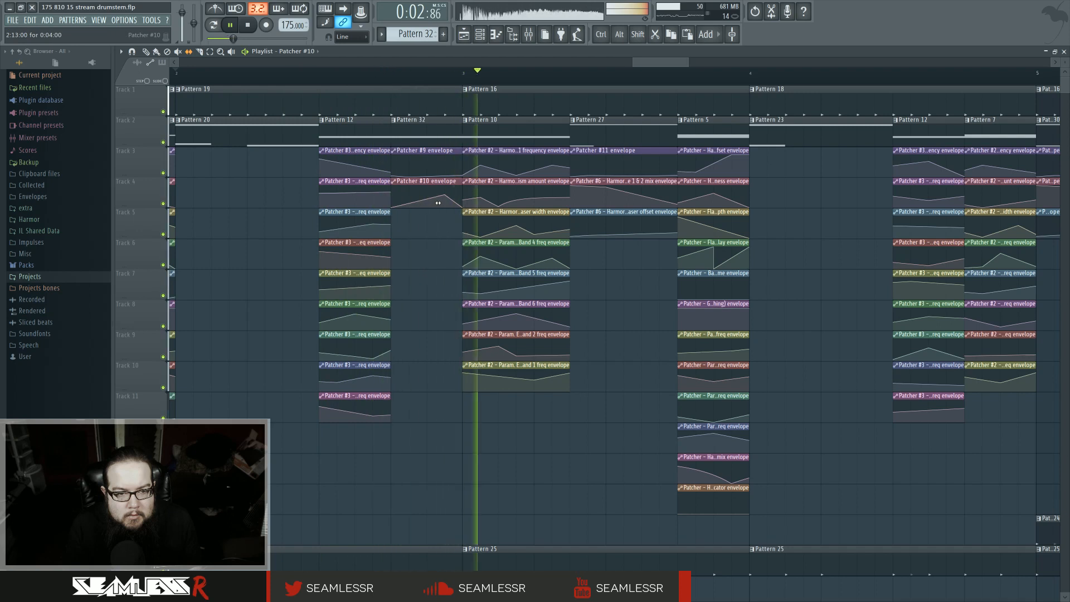
pyautogui.press('space')
pyautogui.press('space')
pyautogui.moveTo(447, 201); pyautogui.dragTo(405, 205)
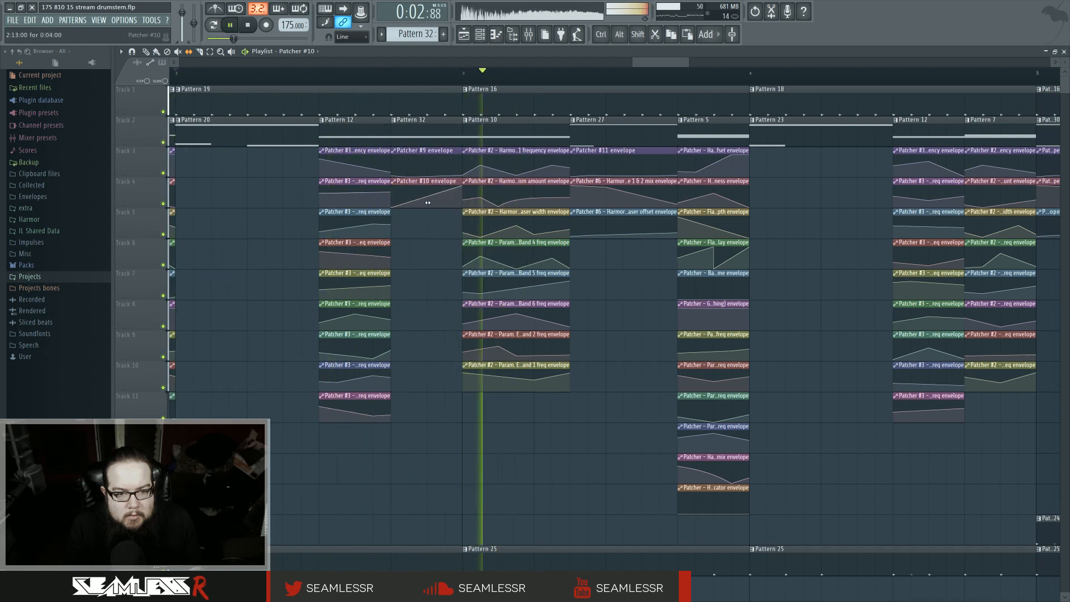
pyautogui.click(387, 78)
pyautogui.click(321, 82)
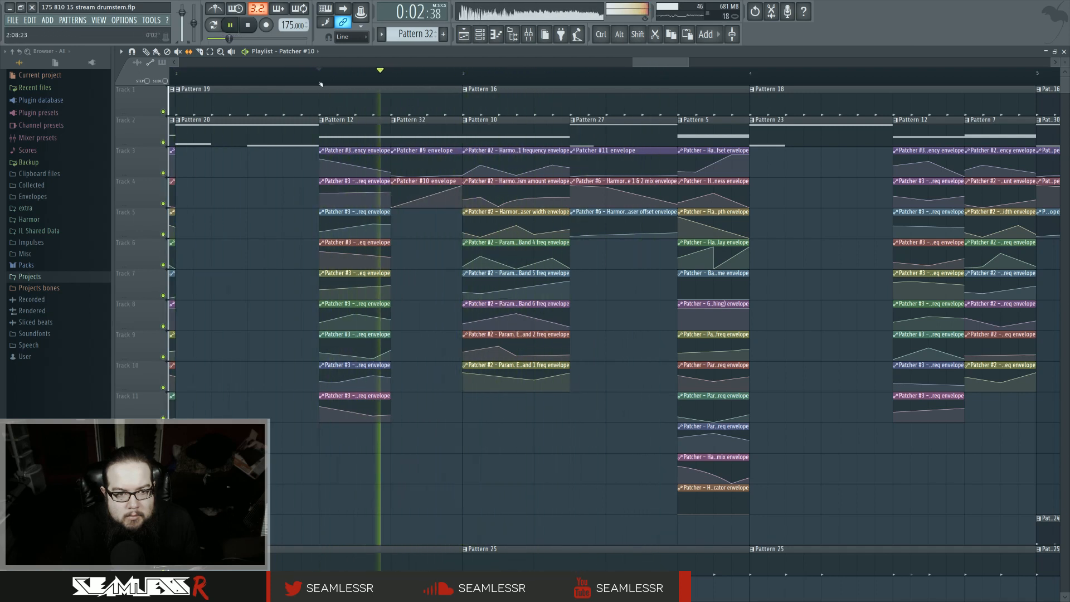
# Step: Zoom out and play back the whole arrangement to review the changes
pyautogui.scroll(-1, 643, 402)
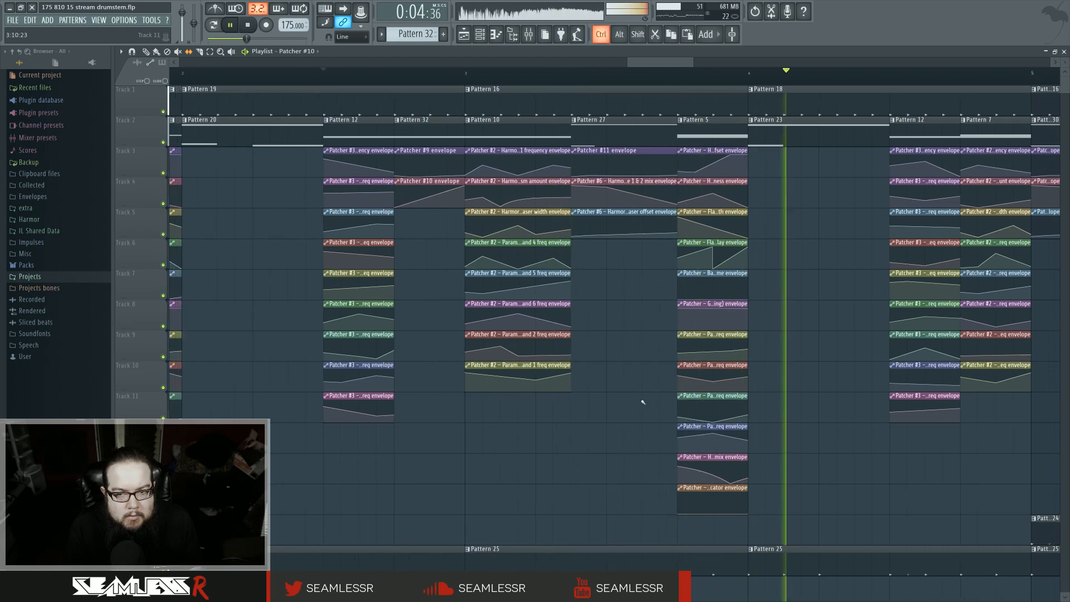
pyautogui.scroll(-3, 644, 402)
pyautogui.scroll(-3, 554, 441)
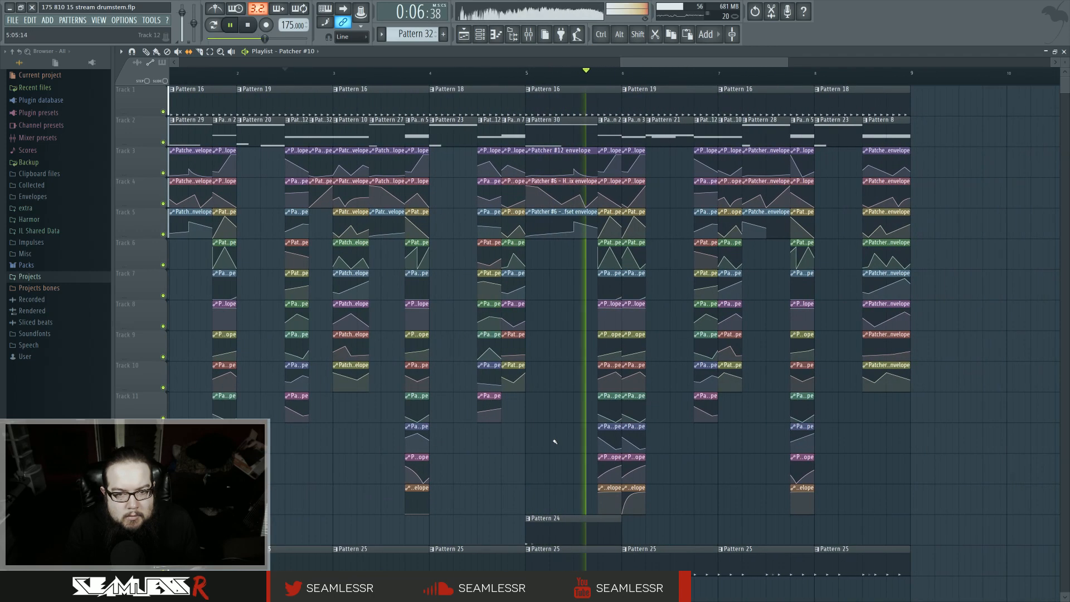
pyautogui.moveTo(722, 478); pyautogui.dragTo(635, 486)
pyautogui.scroll(-3, 609, 473)
pyautogui.press('space')
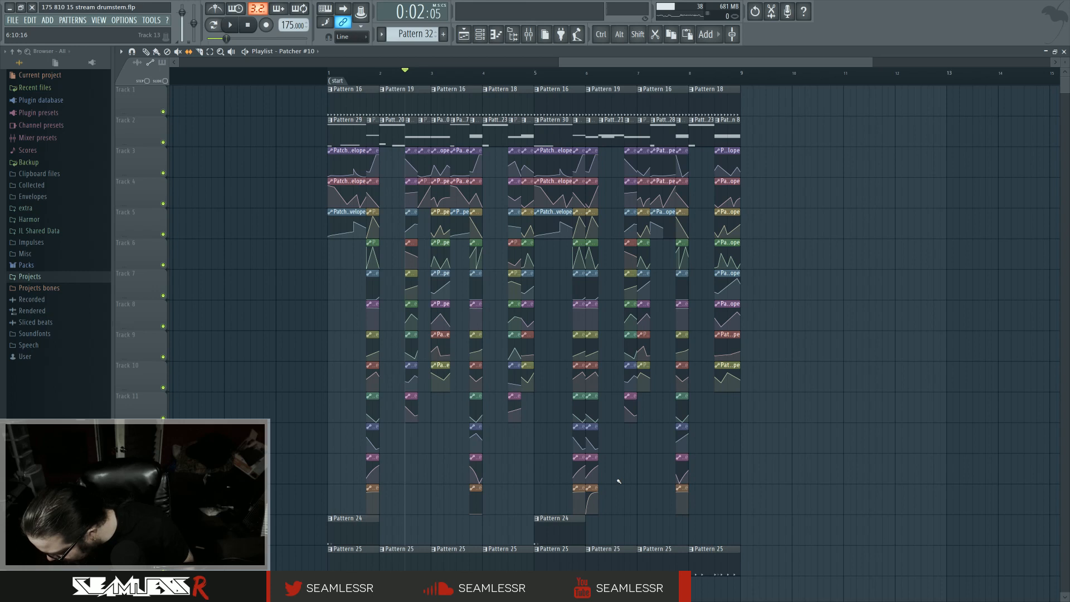
pyautogui.press('space')
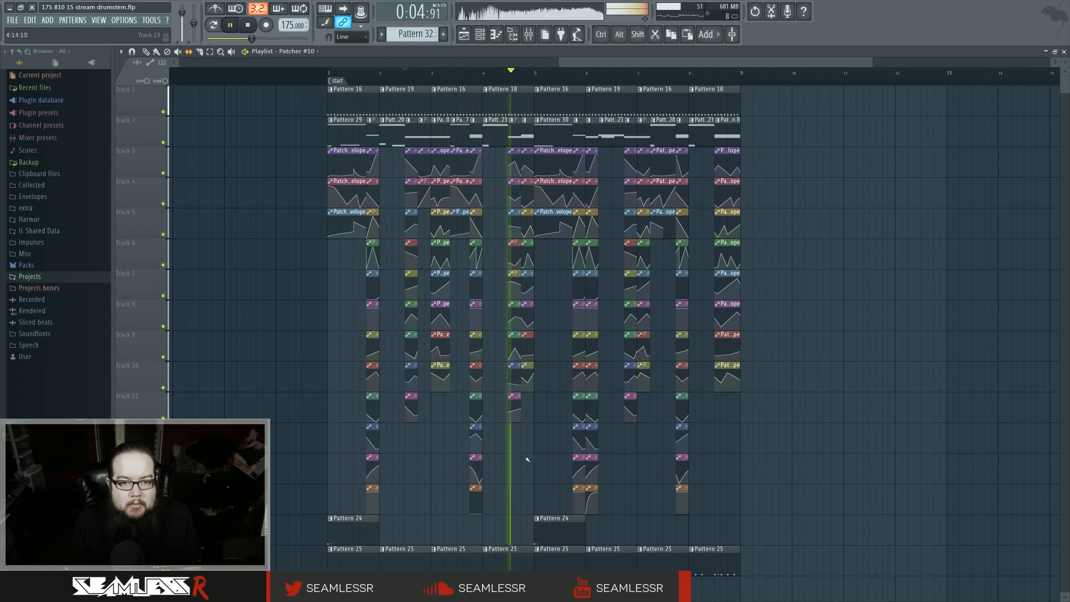
pyautogui.press('space')
pyautogui.scroll(-3, 522, 448)
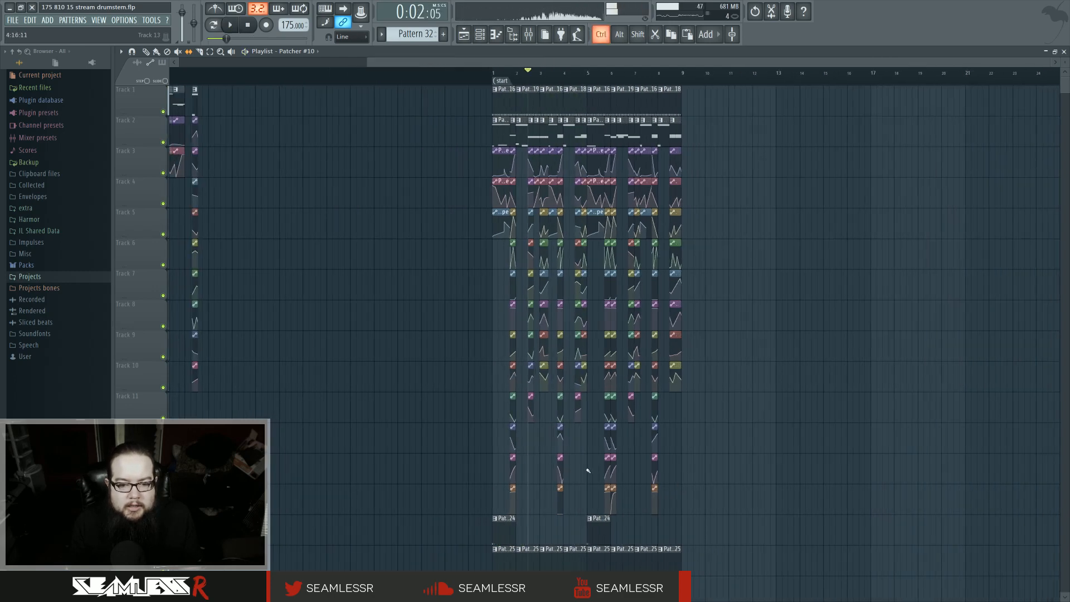
pyautogui.scroll(2, 588, 467)
pyautogui.hscroll(1, 589, 465)
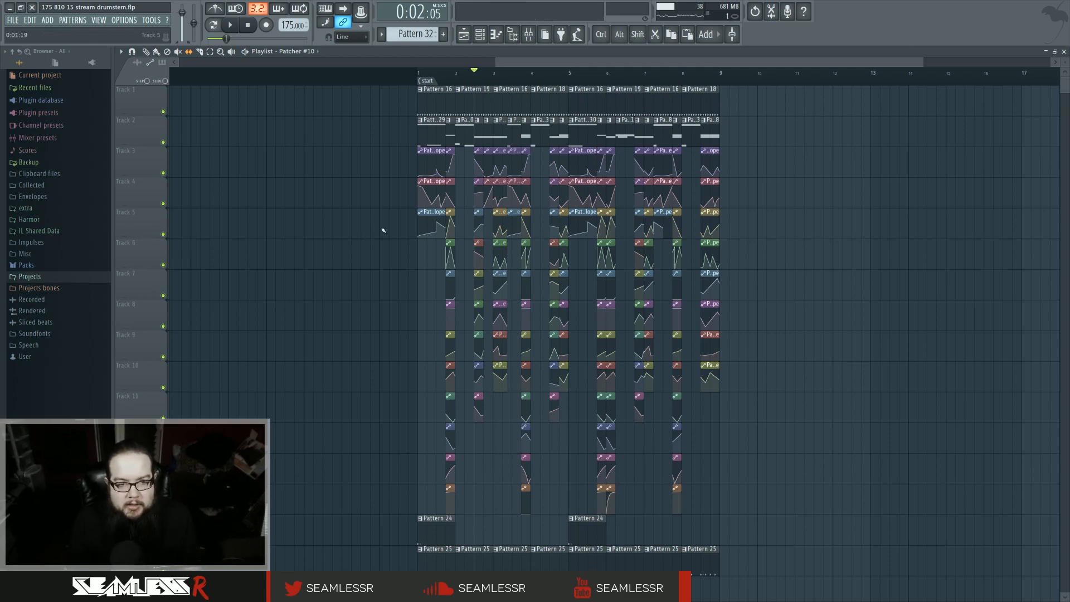
# Step: Select the whole arrangement and move it later so it starts at bar 37
pyautogui.moveTo(394, 101); pyautogui.dragTo(804, 556)
pyautogui.scroll(-3, 806, 552)
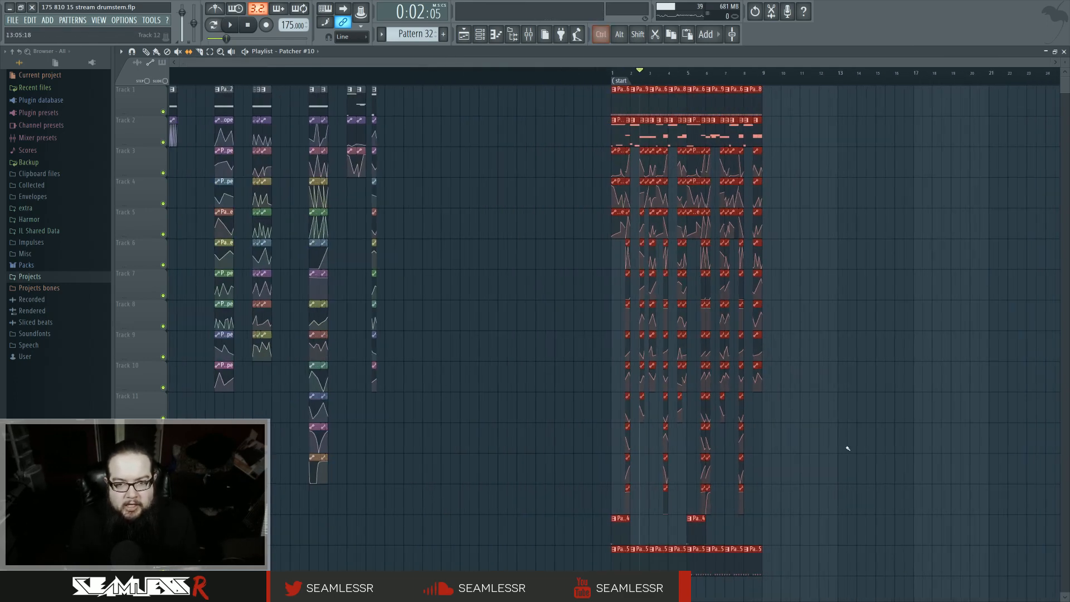
pyautogui.moveTo(263, 94); pyautogui.dragTo(932, 95)
pyautogui.keyDown('ctrl'); pyautogui.click(745, 270); pyautogui.keyUp('ctrl')
pyautogui.moveTo(745, 270); pyautogui.dragTo(621, 357)
pyautogui.scroll(-3, 600, 309)
pyautogui.scroll(3, 626, 342)
pyautogui.scroll(1, 621, 357)
pyautogui.moveTo(594, 357); pyautogui.dragTo(475, 358)
pyautogui.scroll(2, 513, 359)
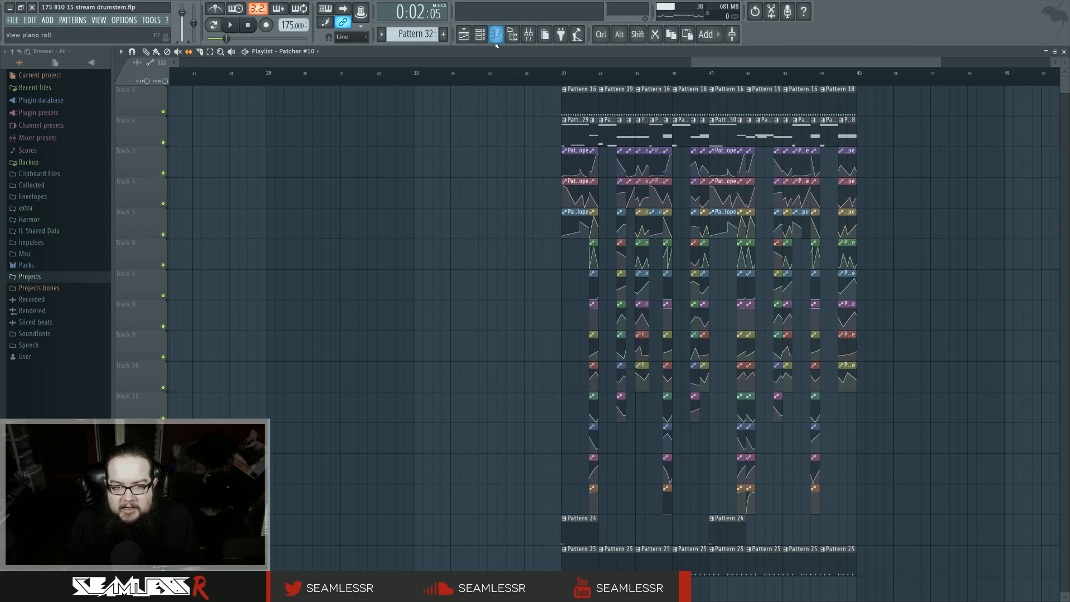
# Step: Create a new empty pattern, Pattern 33, and close the channel rack
pyautogui.click(479, 35)
pyautogui.click(415, 34)
pyautogui.click(460, 194)
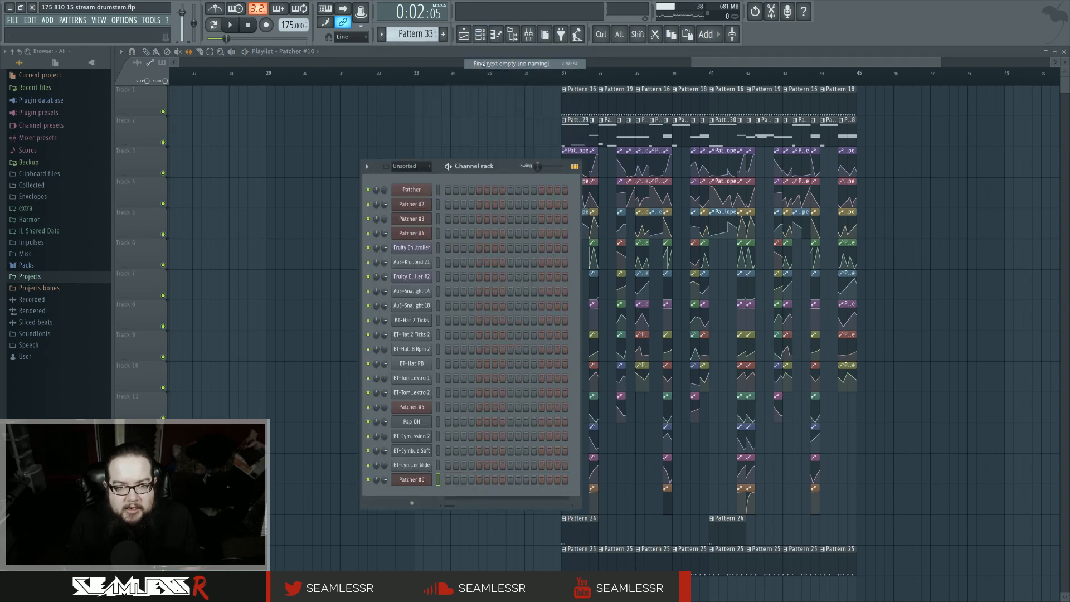
pyautogui.moveTo(507, 168); pyautogui.dragTo(477, 137)
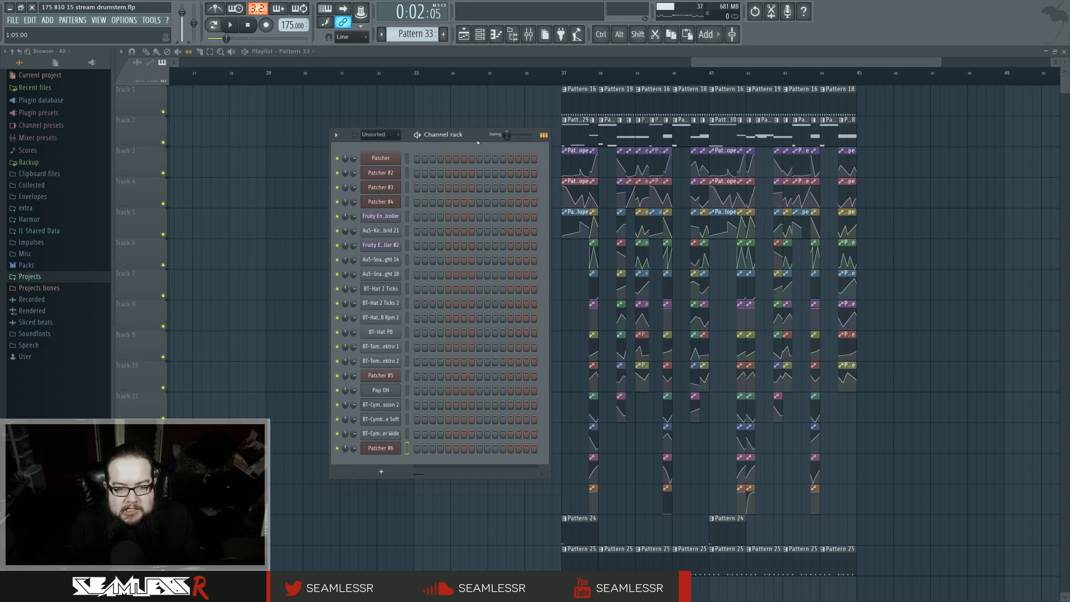
pyautogui.press('F6')
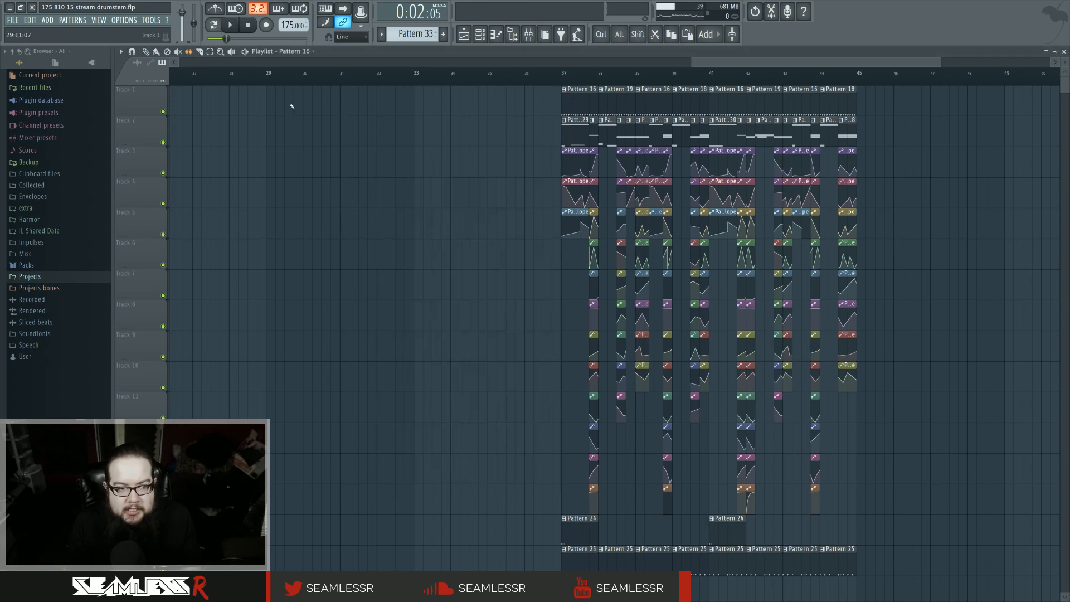
# Step: Paint four Pattern 16 clips on track 1 before the arrangement and play that range
pyautogui.moveTo(291, 106)
pyautogui.mouseDown()
pyautogui.moveTo(401, 109)
pyautogui.moveTo(392, 90)
pyautogui.mouseUp()
pyautogui.moveTo(267, 76); pyautogui.dragTo(413, 82)
pyautogui.press('space')
pyautogui.press('space')
# Step: Open the channel rack and create a new empty pattern, Pattern 34
pyautogui.click(480, 34)
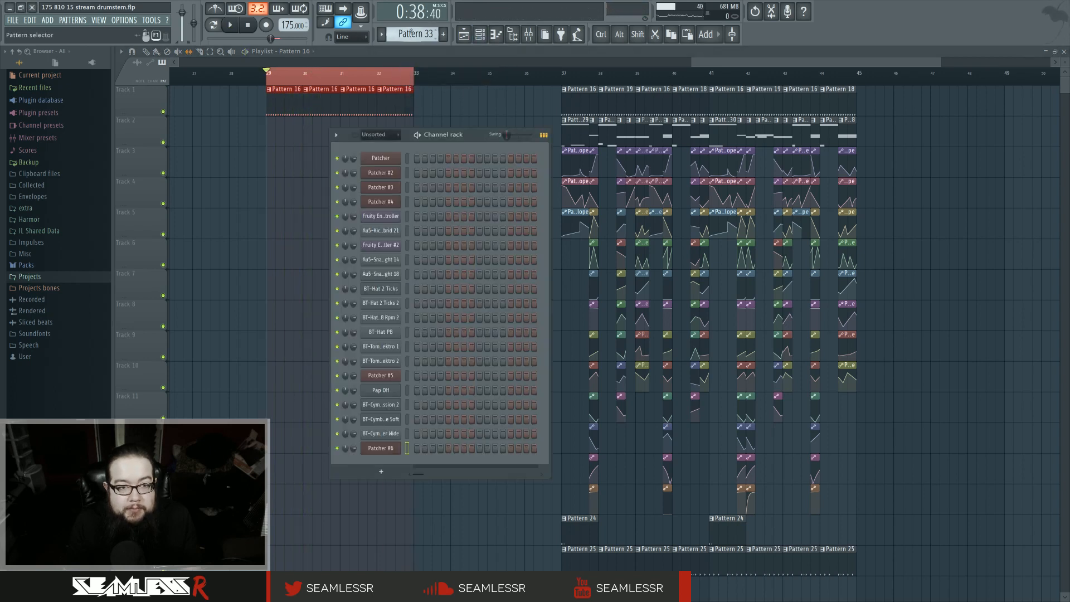
pyautogui.click(412, 34)
pyautogui.click(491, 58)
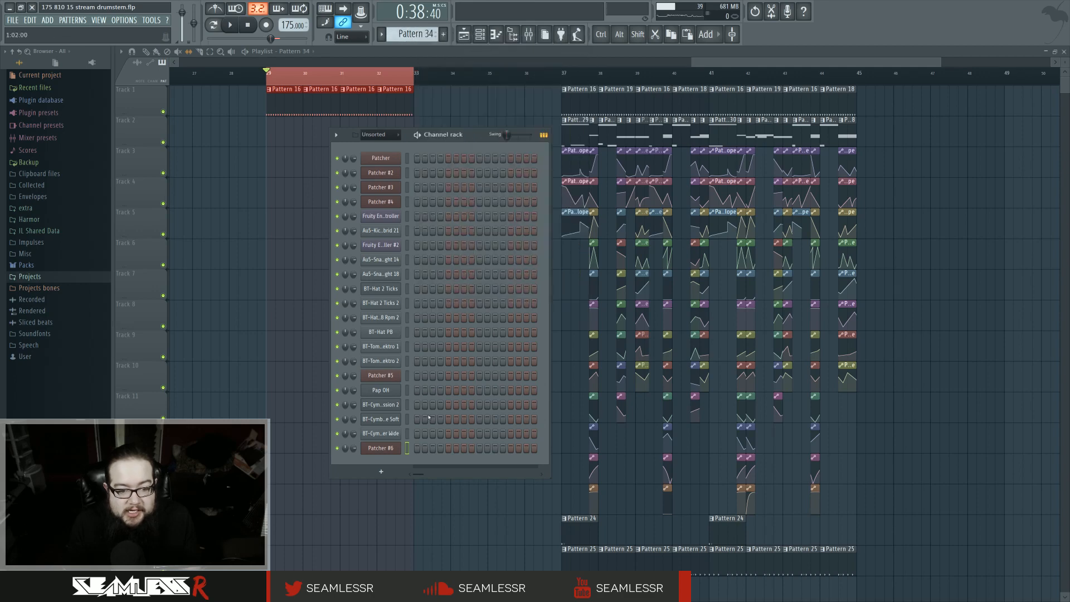
# Step: Add a Patcher channel loaded with Harmor from the plugin picker and reposition its window
pyautogui.press('F8')
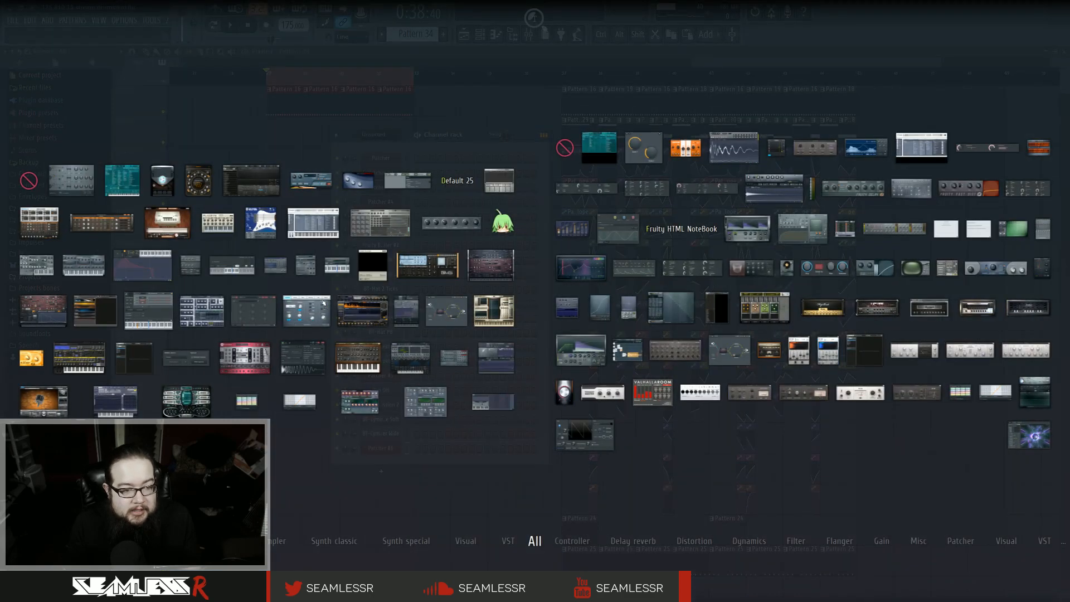
pyautogui.moveTo(446, 310); pyautogui.dragTo(397, 475)
pyautogui.press('F8')
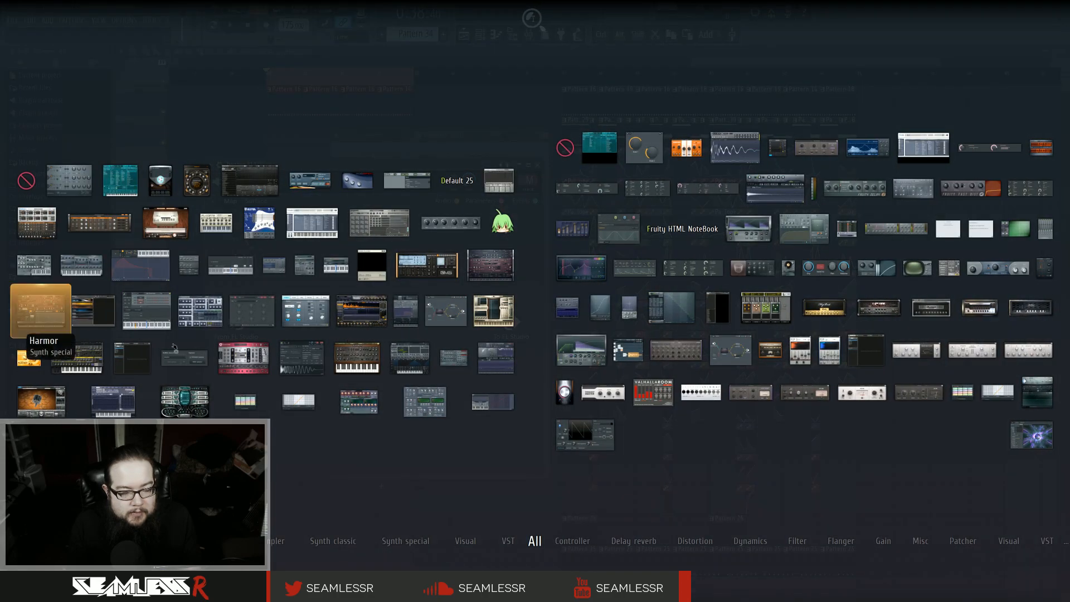
pyautogui.moveTo(41, 310); pyautogui.dragTo(333, 368)
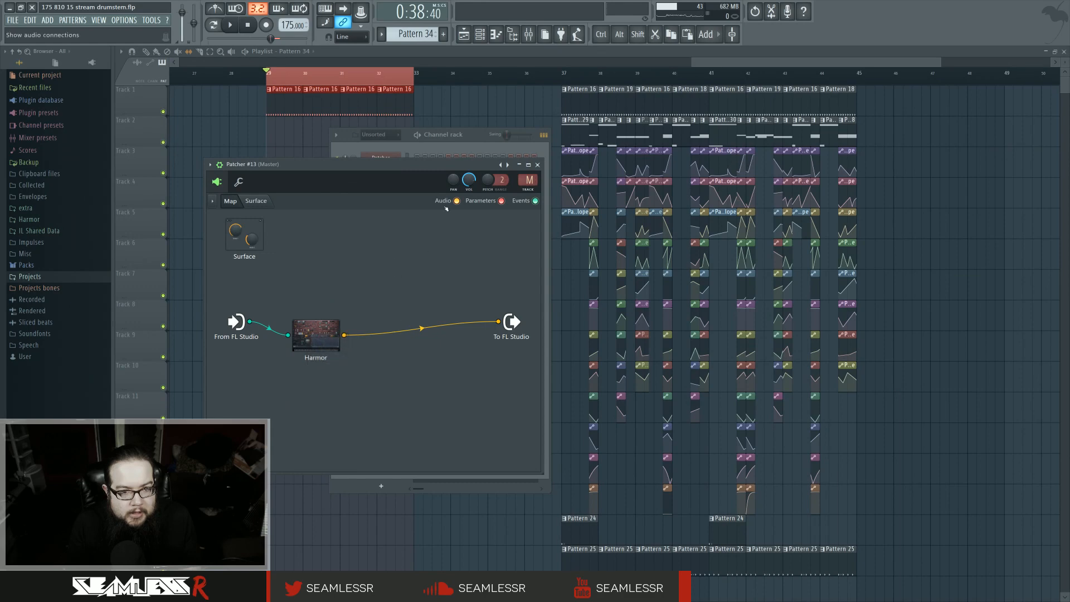
pyautogui.moveTo(455, 168); pyautogui.dragTo(728, 135)
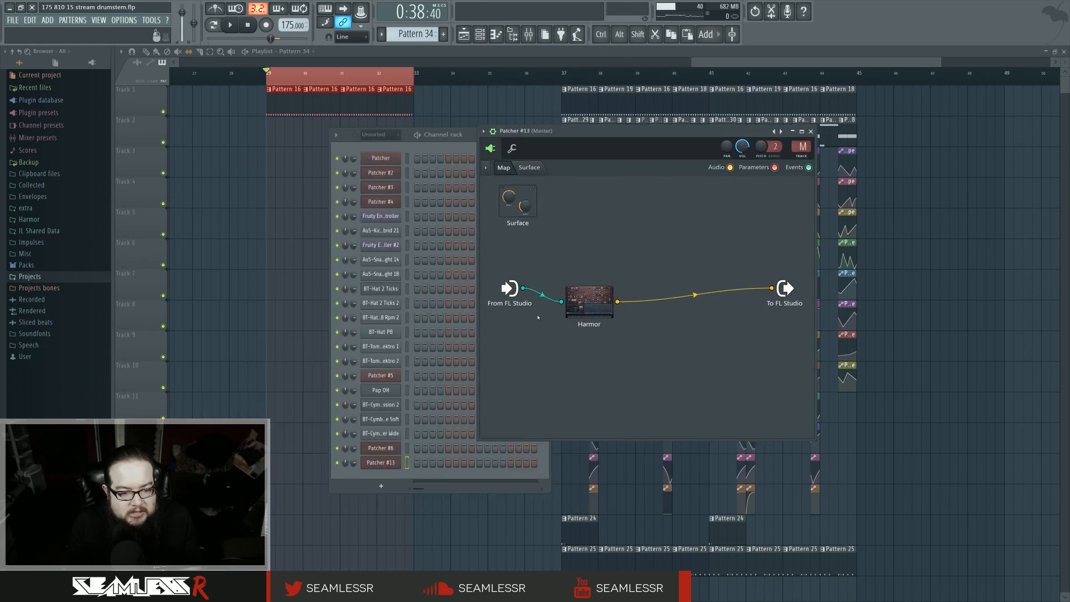
# Step: Open Harmor with its spectral display and set filter 1 to Classic band pass
pyautogui.click(588, 298)
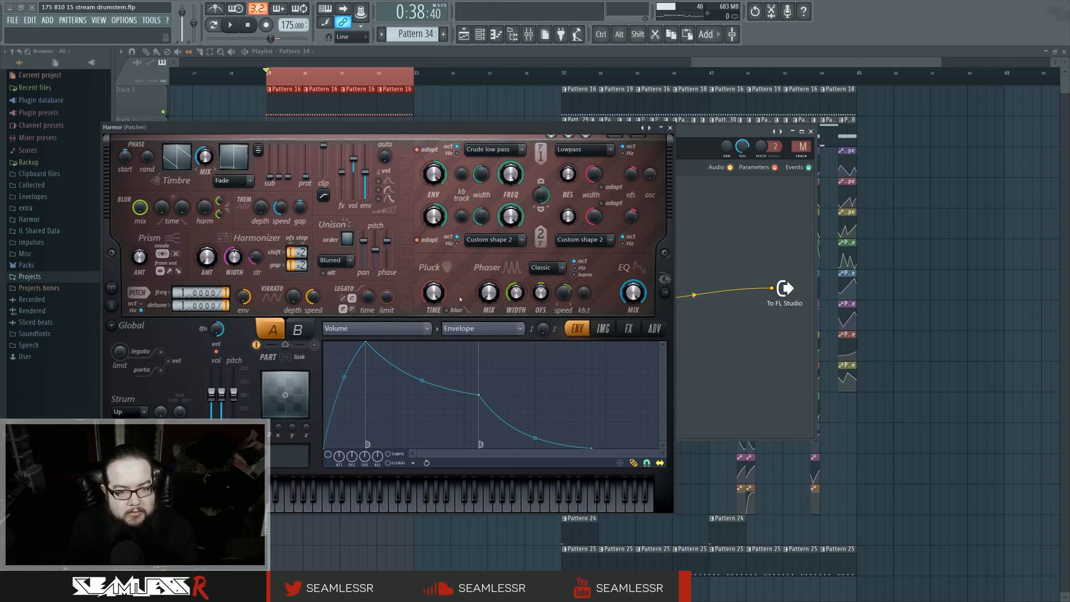
pyautogui.click(665, 293)
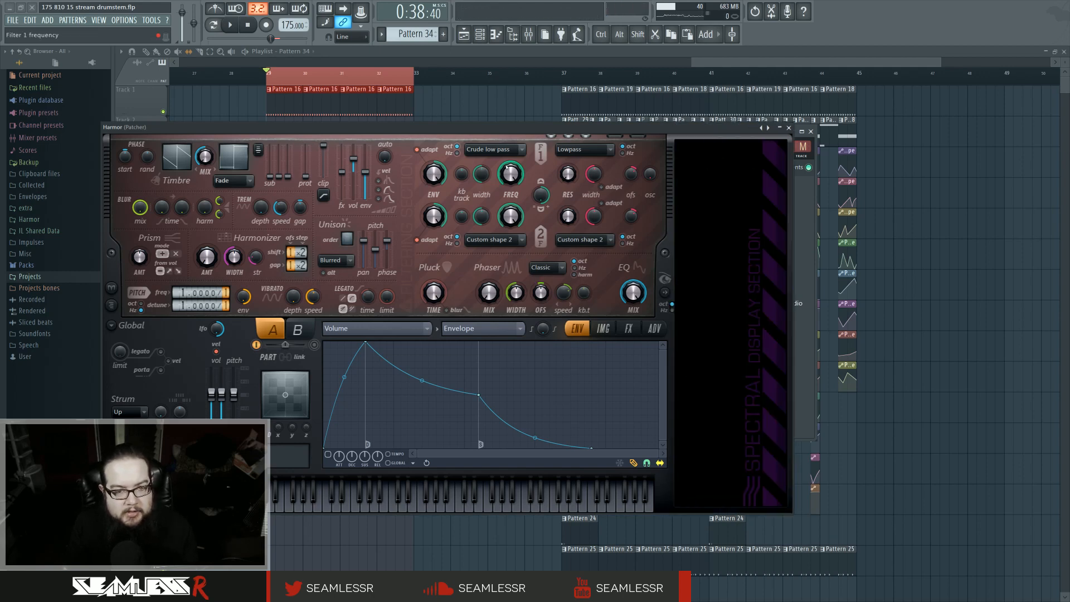
pyautogui.click(495, 150)
pyautogui.click(490, 166)
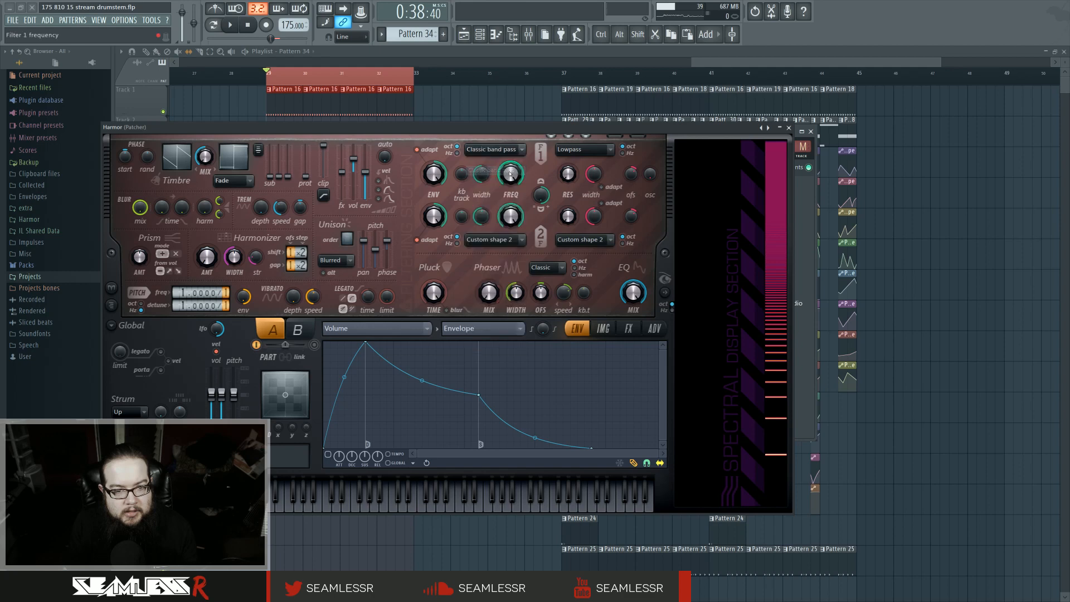
# Step: Create a Filter 1 frequency envelope and curve its decay segment
pyautogui.rightClick(510, 173)
pyautogui.click(539, 197)
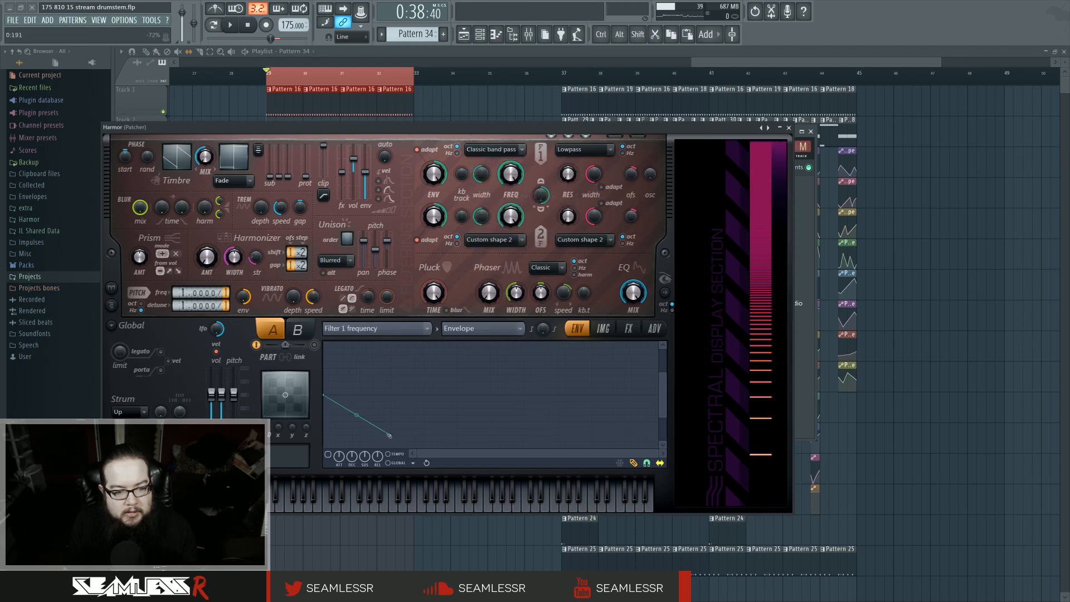
pyautogui.click(632, 463)
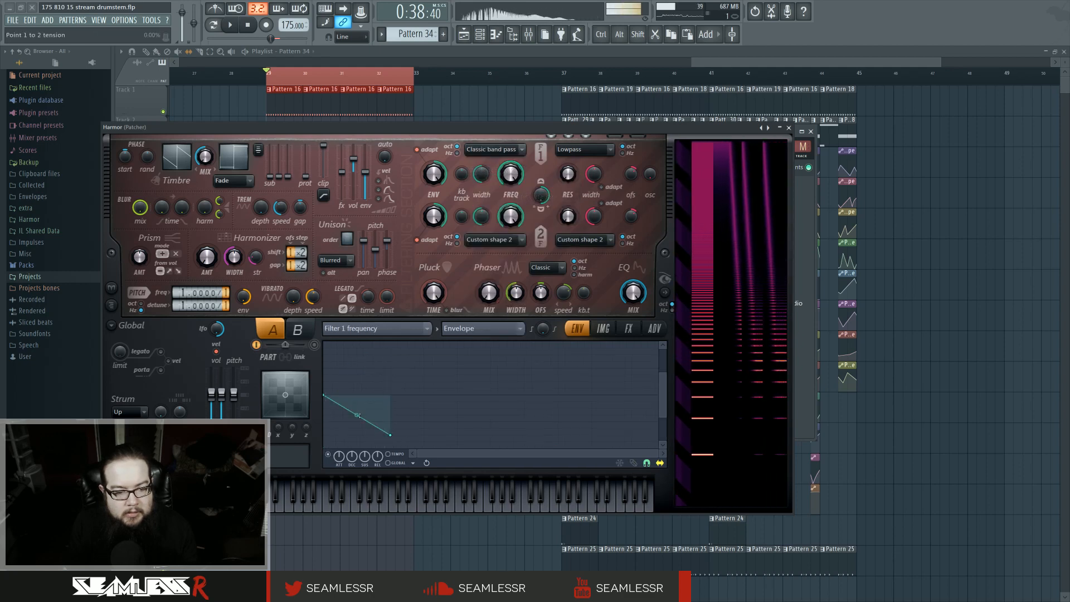
pyautogui.moveTo(356, 415); pyautogui.dragTo(357, 430)
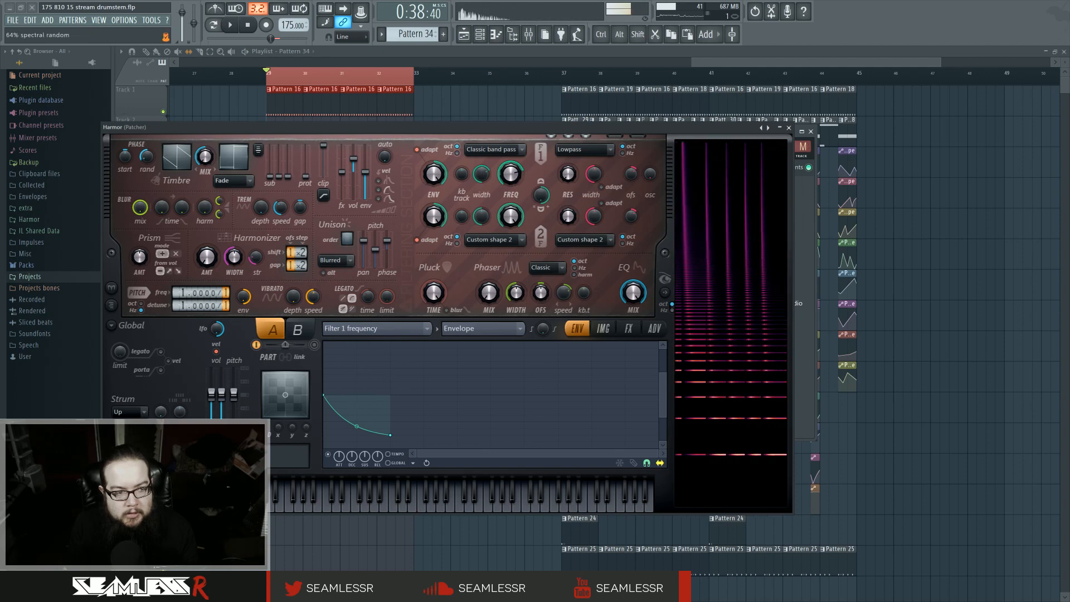
# Step: Set Harmor's distortion type to Hill and raise its amount
pyautogui.click(628, 328)
pyautogui.click(407, 357)
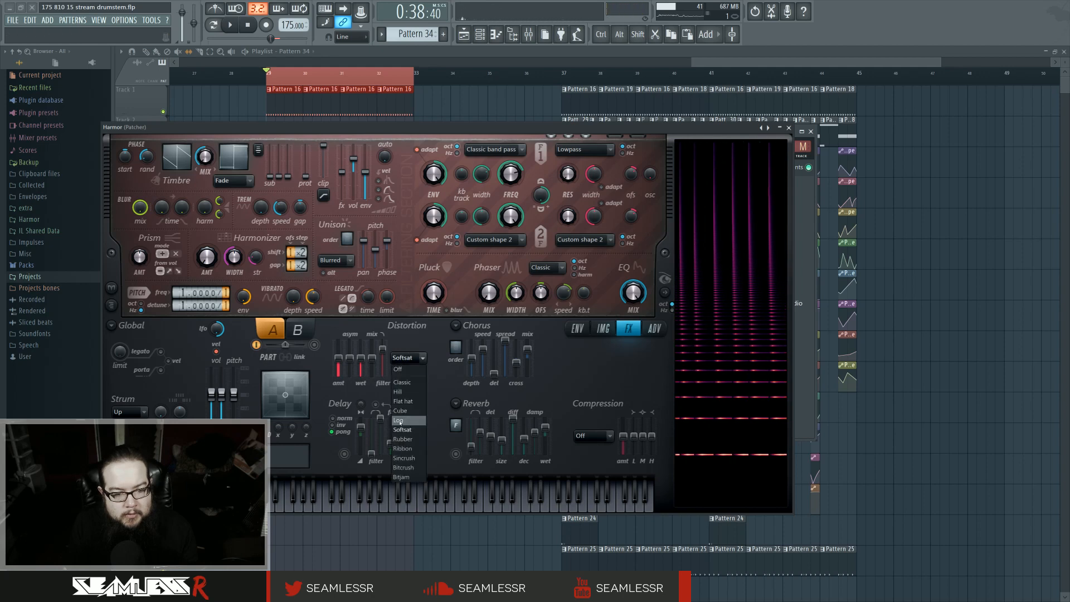
pyautogui.click(399, 421)
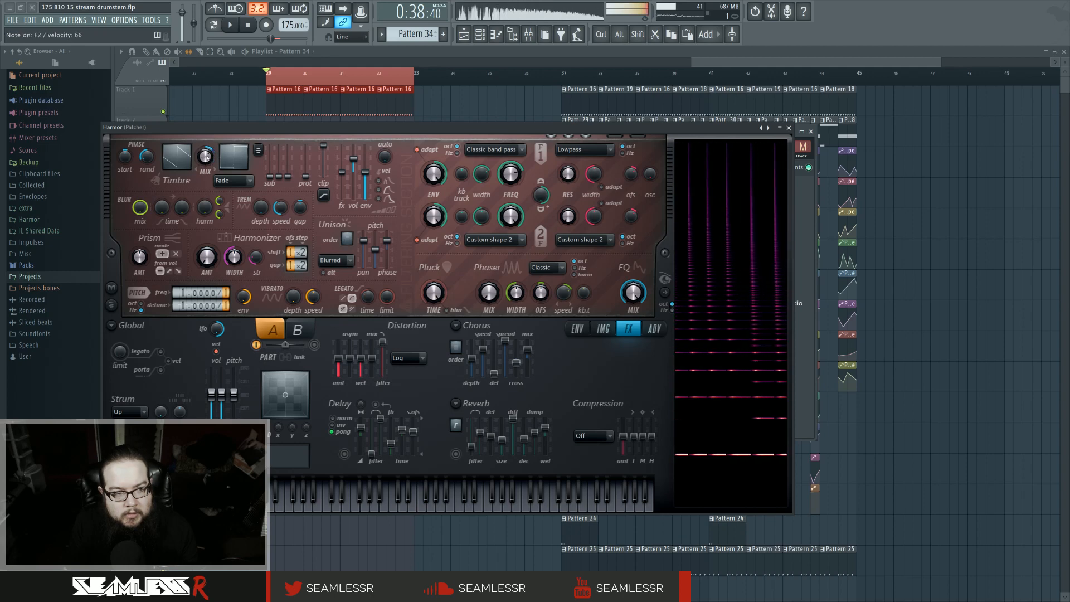
pyautogui.click(412, 360)
pyautogui.click(407, 401)
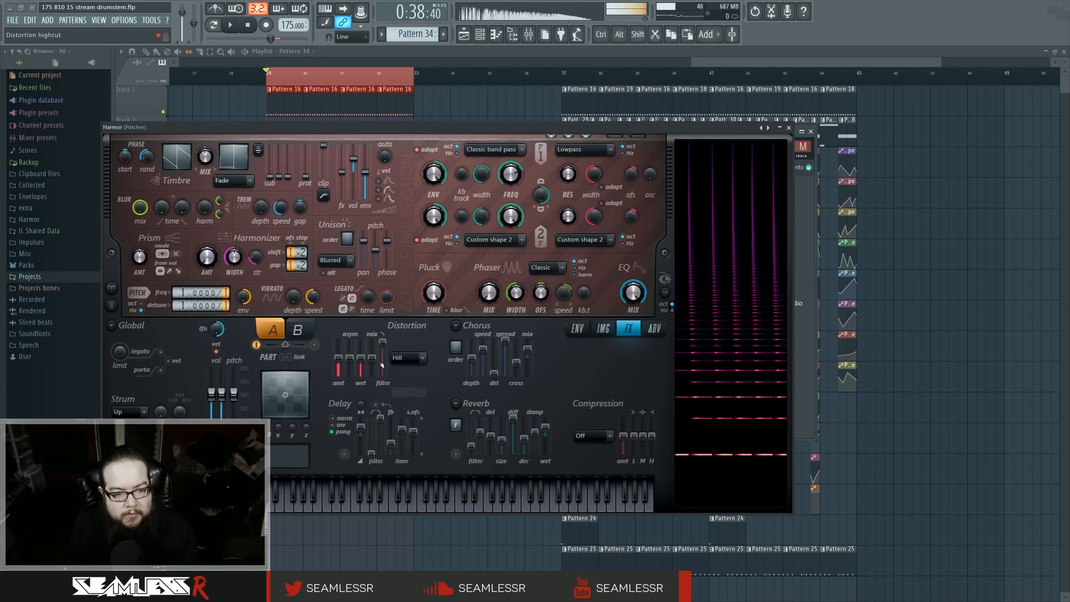
pyautogui.moveTo(339, 357); pyautogui.dragTo(334, 349)
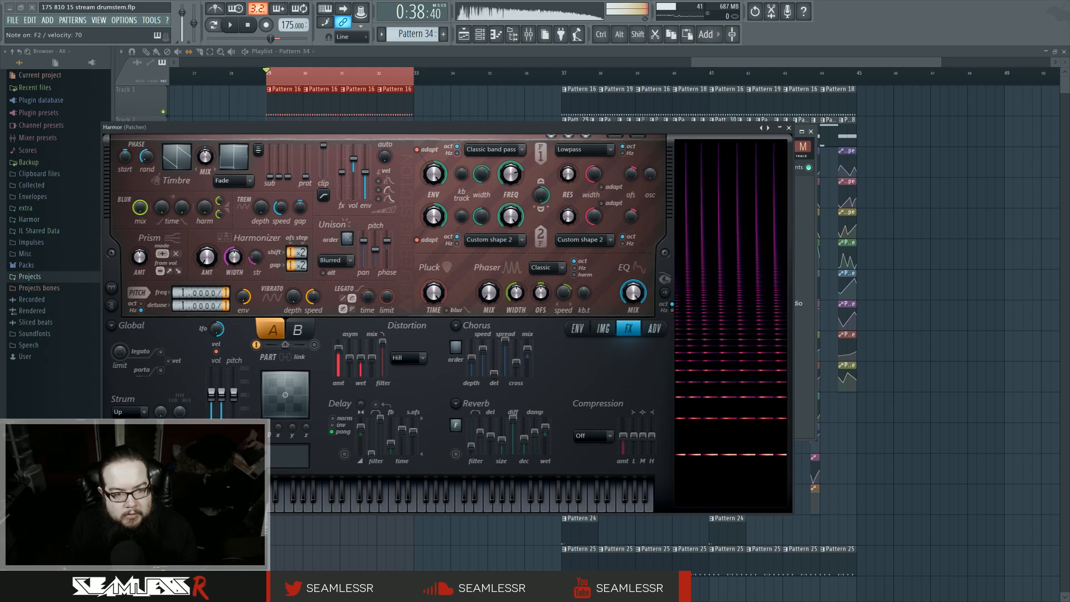
# Step: Raise the unison pitch thickness and open a Unison pitch thickness envelope
pyautogui.moveTo(364, 242)
pyautogui.mouseDown()
pyautogui.moveTo(364, 263)
pyautogui.moveTo(377, 245)
pyautogui.mouseUp()
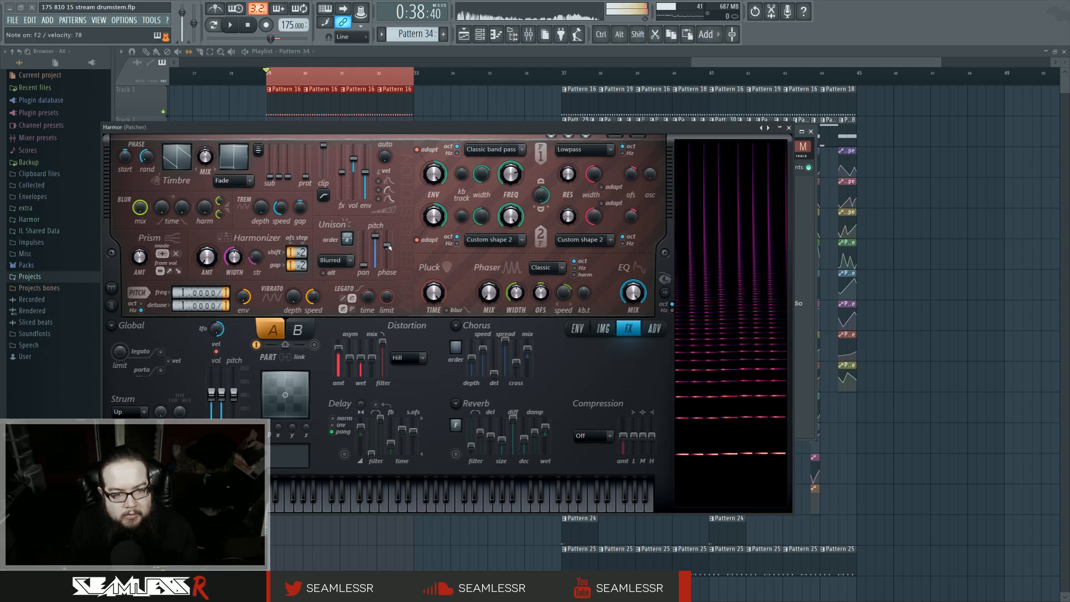
pyautogui.rightClick(378, 243)
pyautogui.click(401, 266)
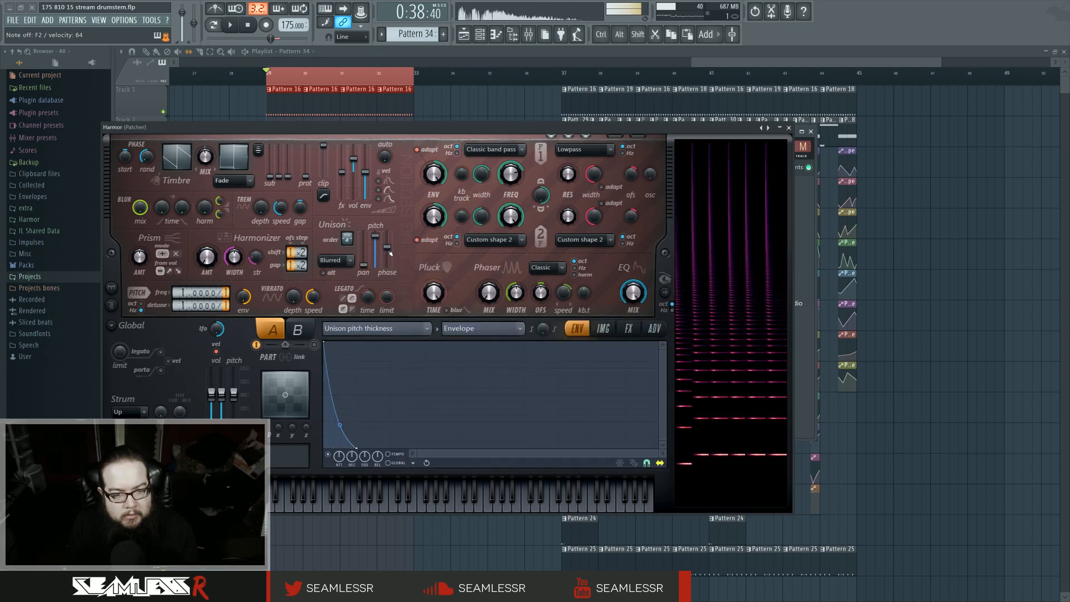
pyautogui.moveTo(390, 243); pyautogui.dragTo(392, 248)
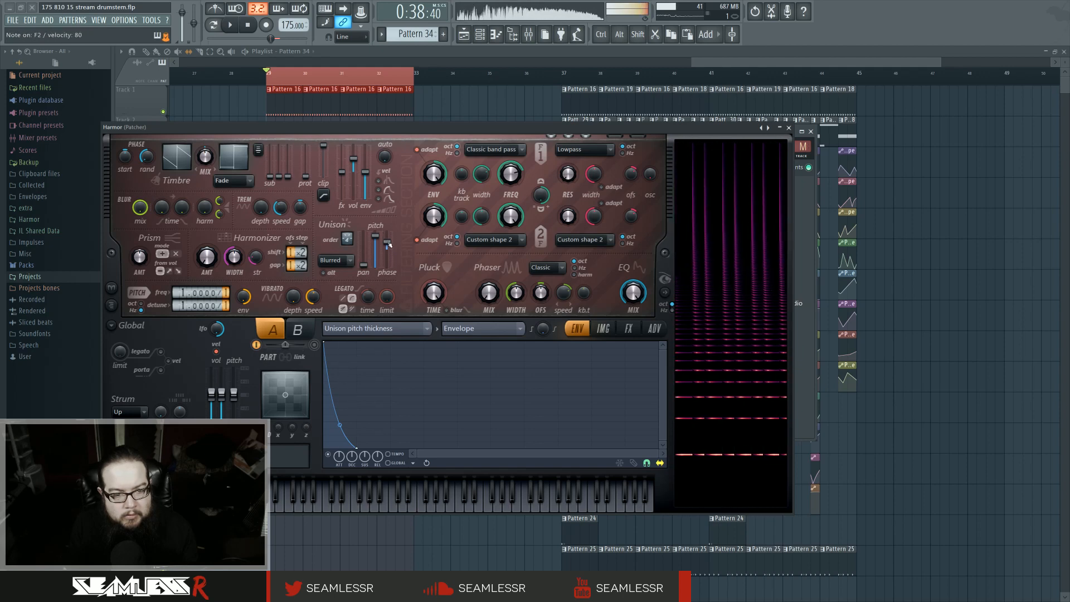
# Step: Try the Uniform unison order, readjust the pitch thickness, and switch back to Blurred
pyautogui.click(338, 260)
pyautogui.click(334, 274)
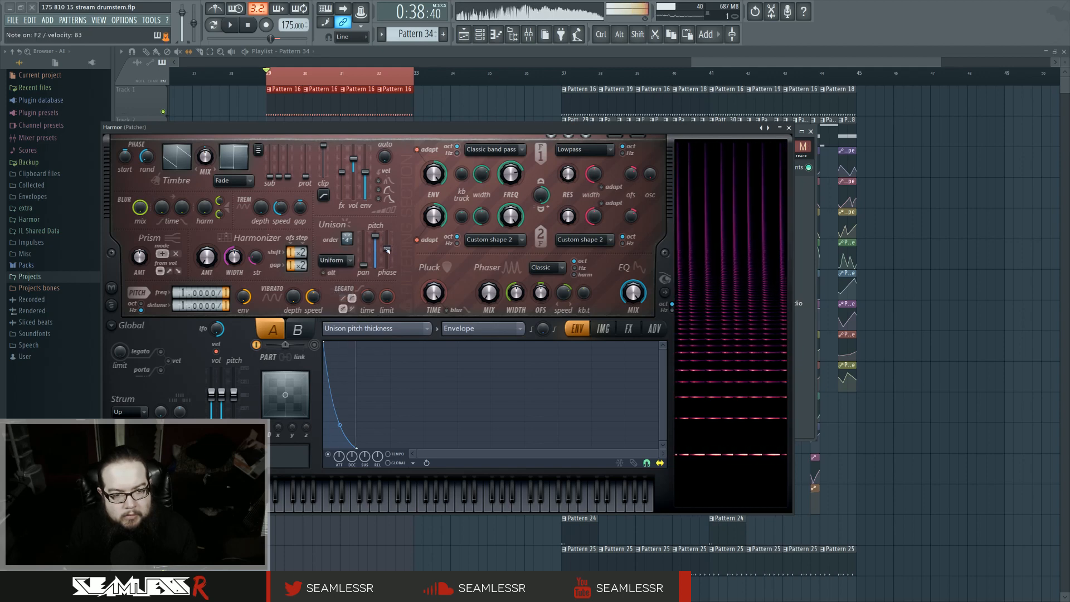
pyautogui.moveTo(389, 264); pyautogui.dragTo(392, 244)
pyautogui.click(338, 261)
pyautogui.click(336, 282)
# Step: Switch the envelope to Harmonic unison pitch and draw a rise-and-fall curve with added points
pyautogui.click(410, 334)
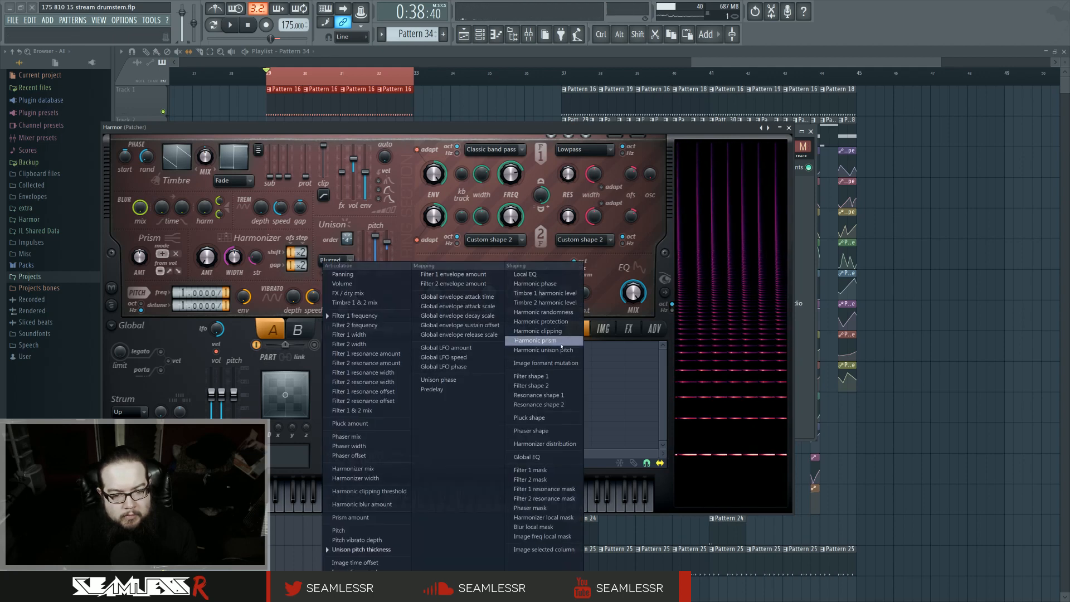
pyautogui.click(644, 406)
pyautogui.moveTo(658, 396); pyautogui.dragTo(658, 342)
pyautogui.moveTo(510, 382); pyautogui.dragTo(510, 418)
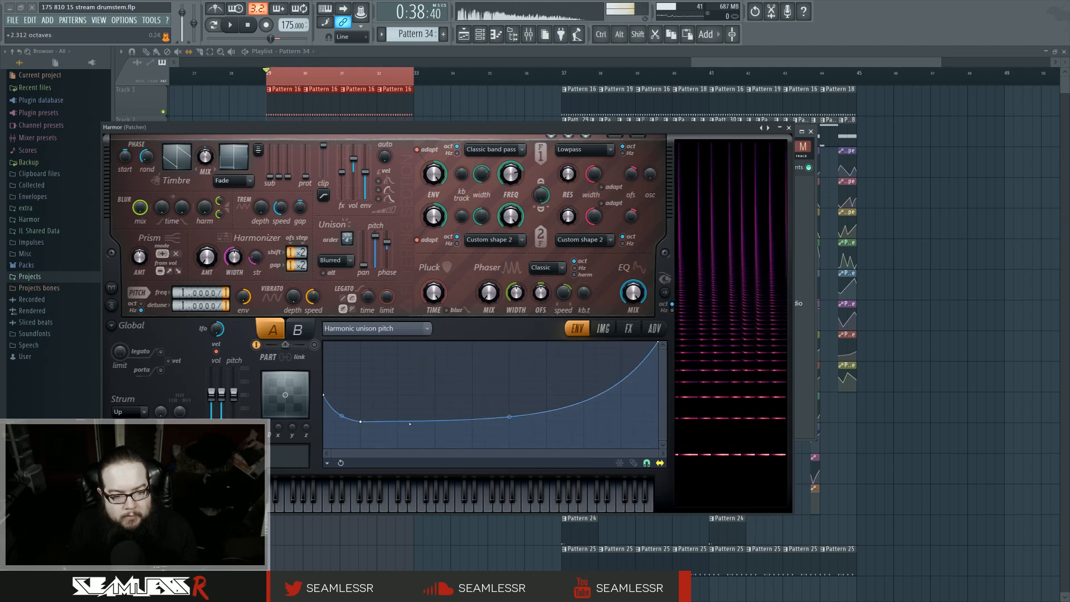
pyautogui.rightClick(398, 445)
pyautogui.moveTo(361, 422); pyautogui.dragTo(324, 448)
pyautogui.rightClick(535, 367)
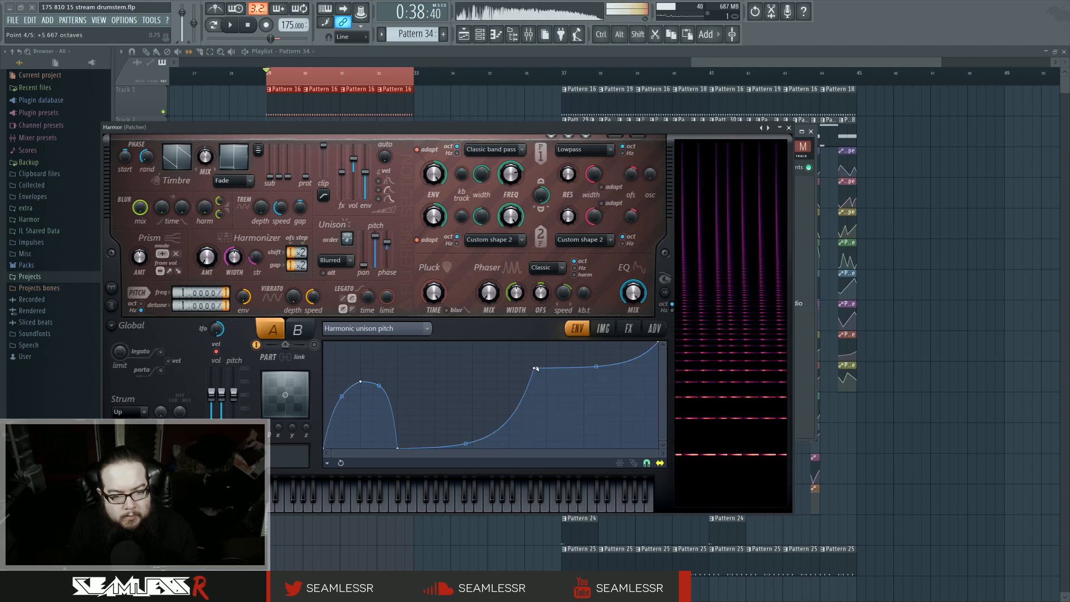
pyautogui.moveTo(534, 368); pyautogui.dragTo(497, 369)
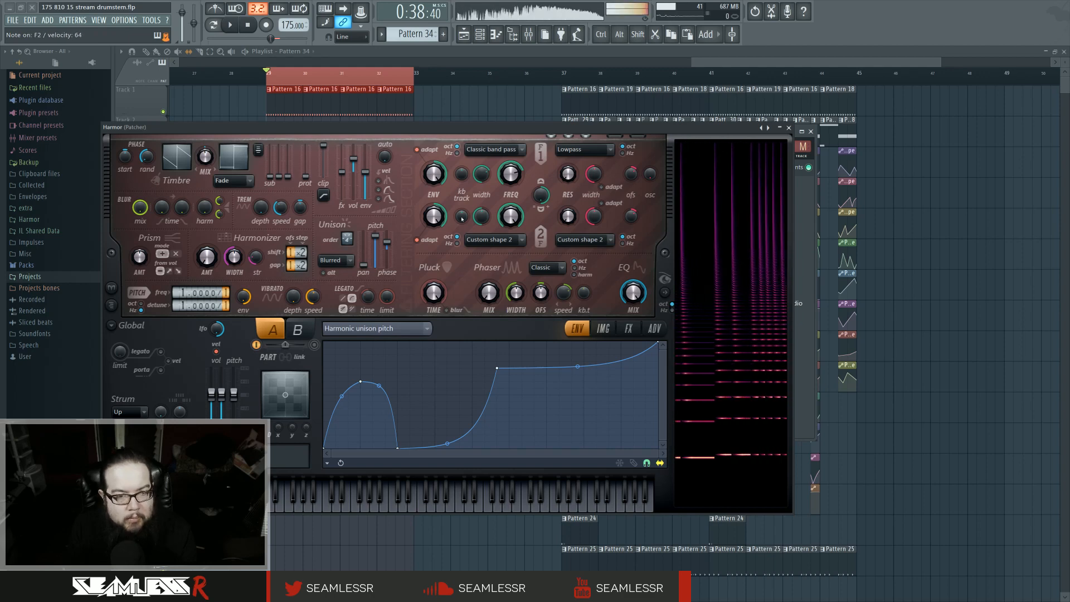
# Step: Select the Pitch envelope, enable it, and raise its starting point
pyautogui.click(654, 328)
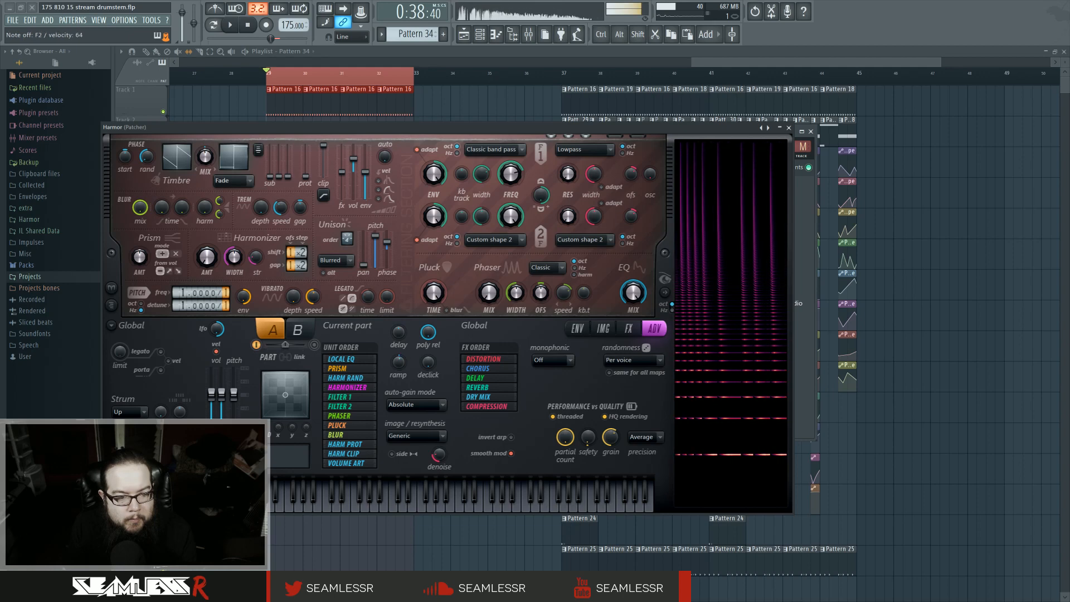
pyautogui.click(578, 328)
pyautogui.click(376, 328)
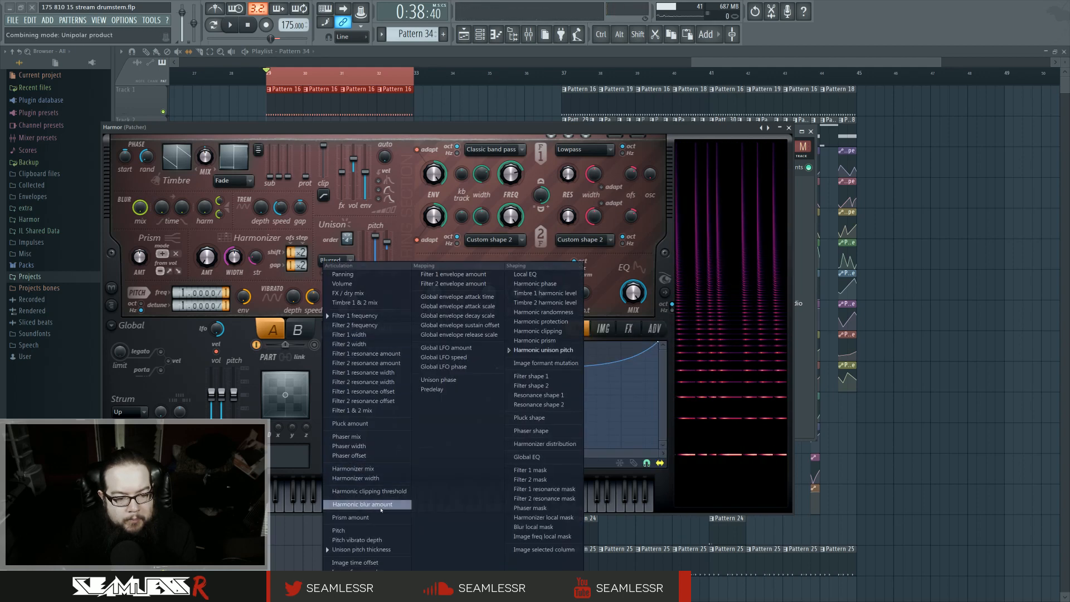
pyautogui.click(379, 526)
pyautogui.rightClick(357, 395)
pyautogui.moveTo(324, 395); pyautogui.dragTo(325, 279)
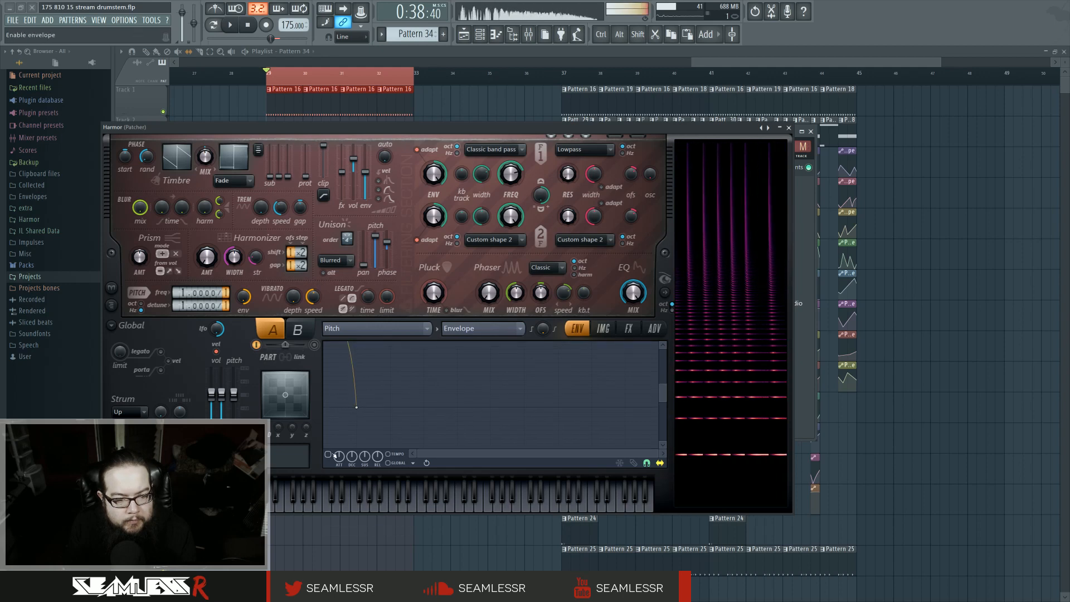
# Step: Shape the pitch envelope into a short, fast downward drop, then close Harmor
pyautogui.moveTo(656, 453); pyautogui.dragTo(621, 454)
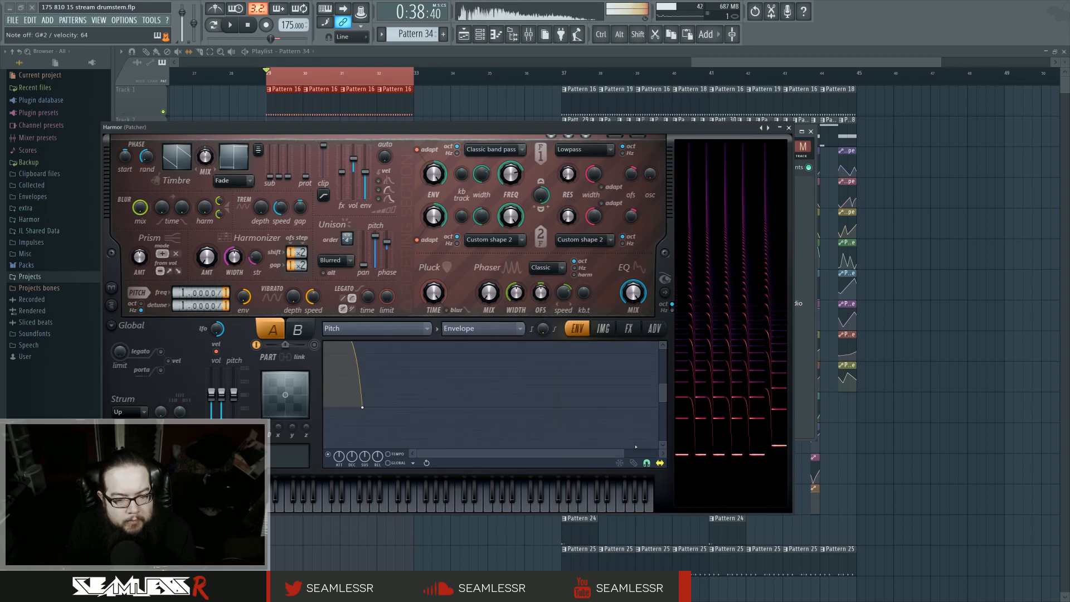
pyautogui.moveTo(662, 384); pyautogui.dragTo(662, 367)
pyautogui.moveTo(324, 374); pyautogui.dragTo(324, 385)
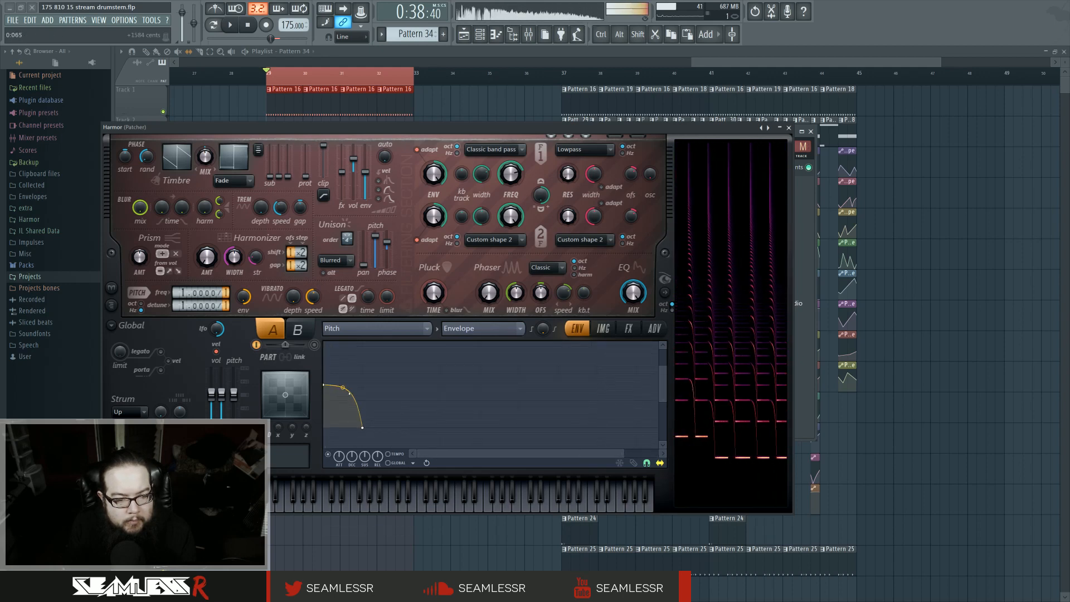
pyautogui.rightClick(343, 392)
pyautogui.moveTo(362, 427)
pyautogui.mouseDown()
pyautogui.moveTo(324, 427)
pyautogui.moveTo(362, 428)
pyautogui.mouseUp()
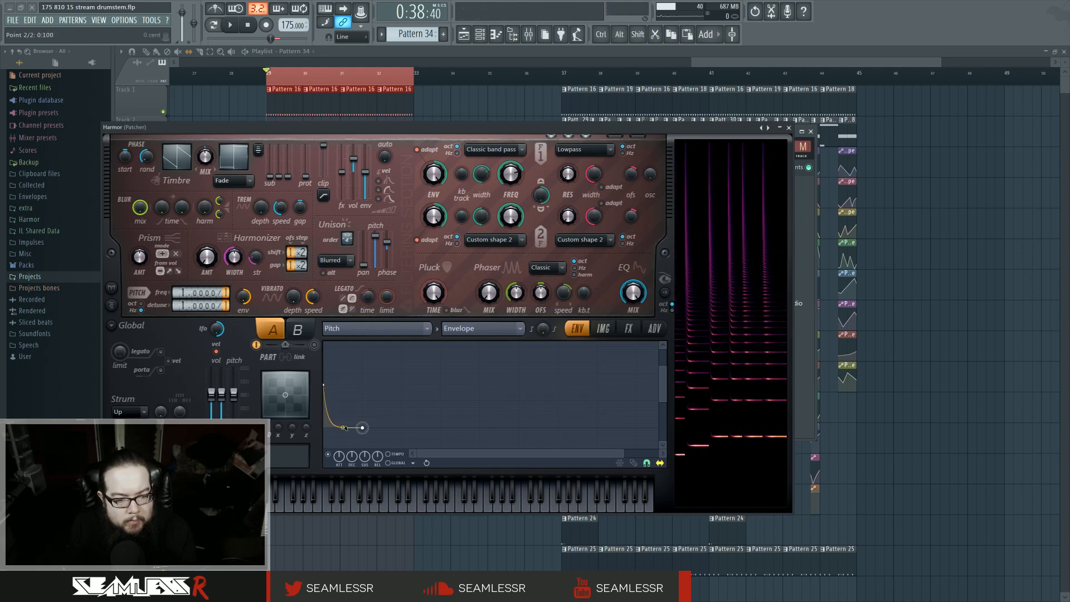
pyautogui.moveTo(323, 384); pyautogui.dragTo(323, 323)
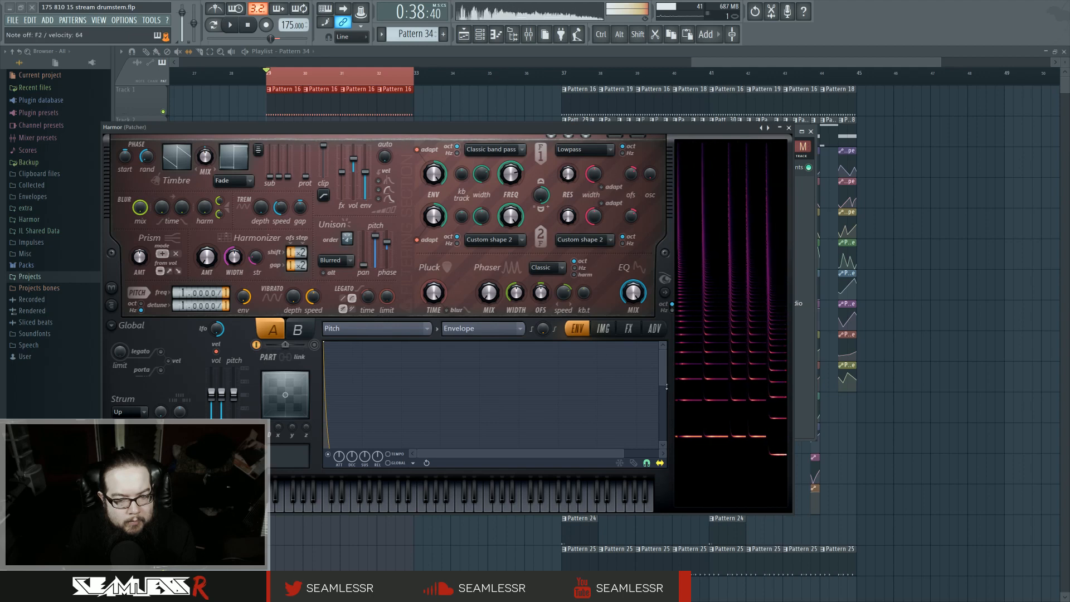
pyautogui.moveTo(663, 385); pyautogui.dragTo(664, 464)
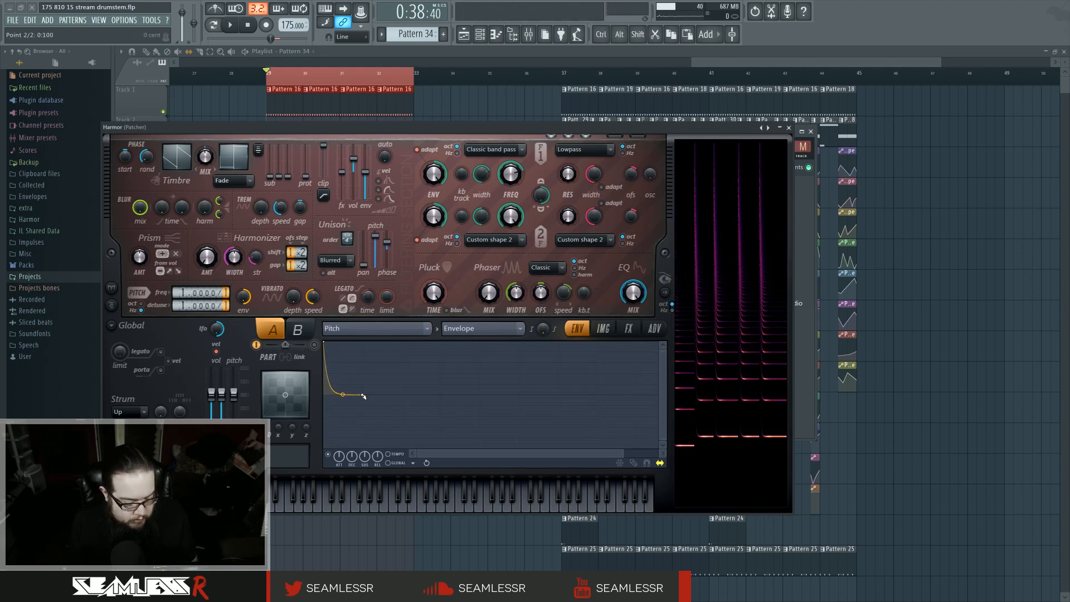
pyautogui.moveTo(364, 397); pyautogui.dragTo(340, 396)
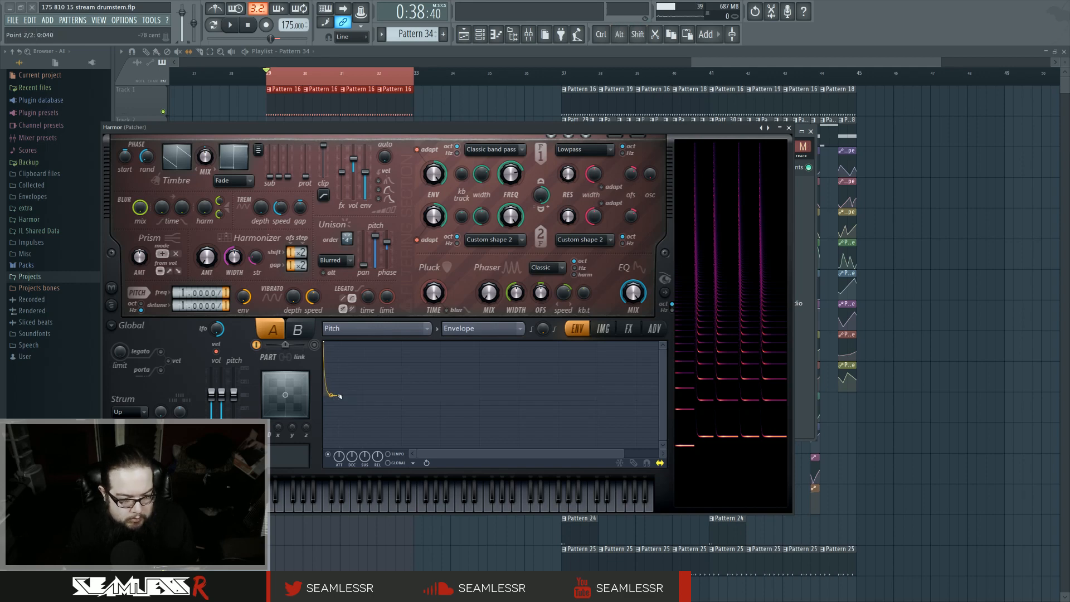
pyautogui.moveTo(339, 397)
pyautogui.mouseDown()
pyautogui.moveTo(327, 396)
pyautogui.moveTo(362, 395)
pyautogui.moveTo(331, 395)
pyautogui.mouseUp()
pyautogui.click(646, 464)
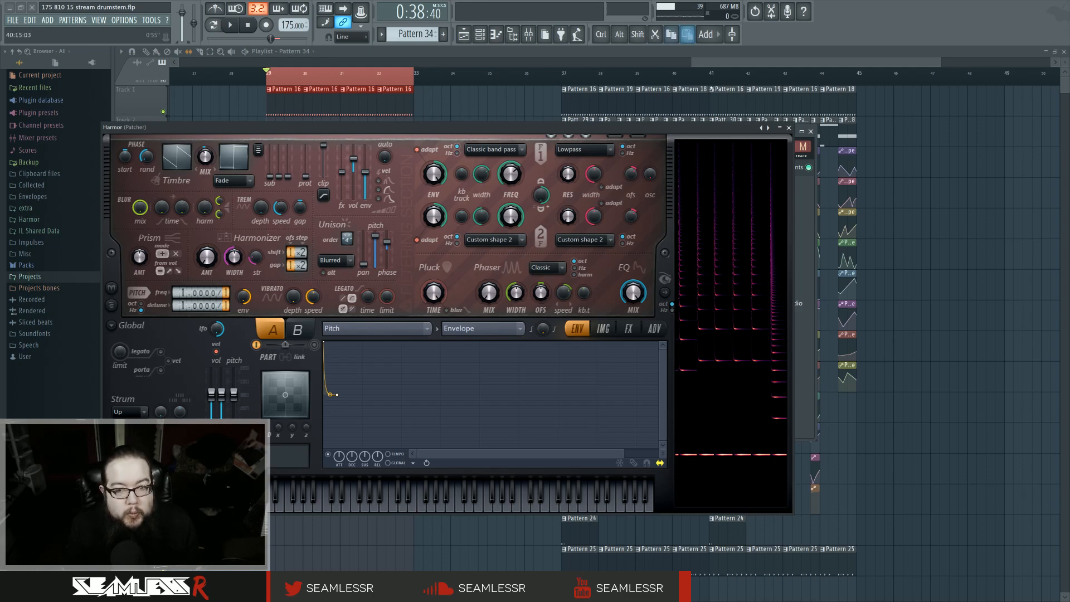
pyautogui.click(789, 128)
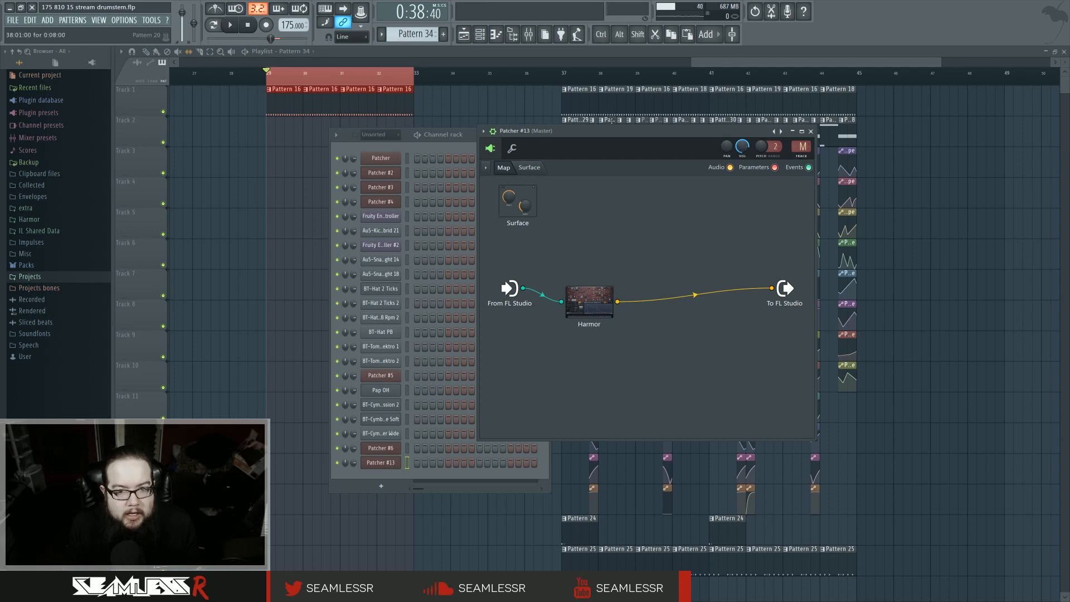
# Step: Assign the Patcher #13 channel to mixer insert 30 and route that insert only to another mixer track
pyautogui.moveTo(612, 131); pyautogui.dragTo(638, 132)
pyautogui.moveTo(828, 149); pyautogui.dragTo(828, 111)
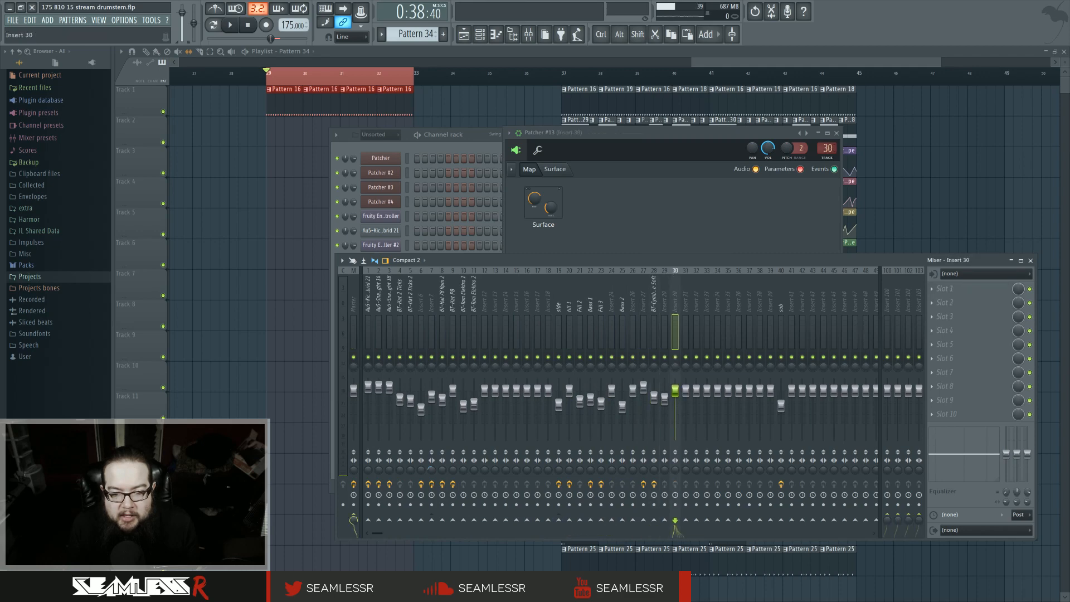
pyautogui.rightClick(560, 522)
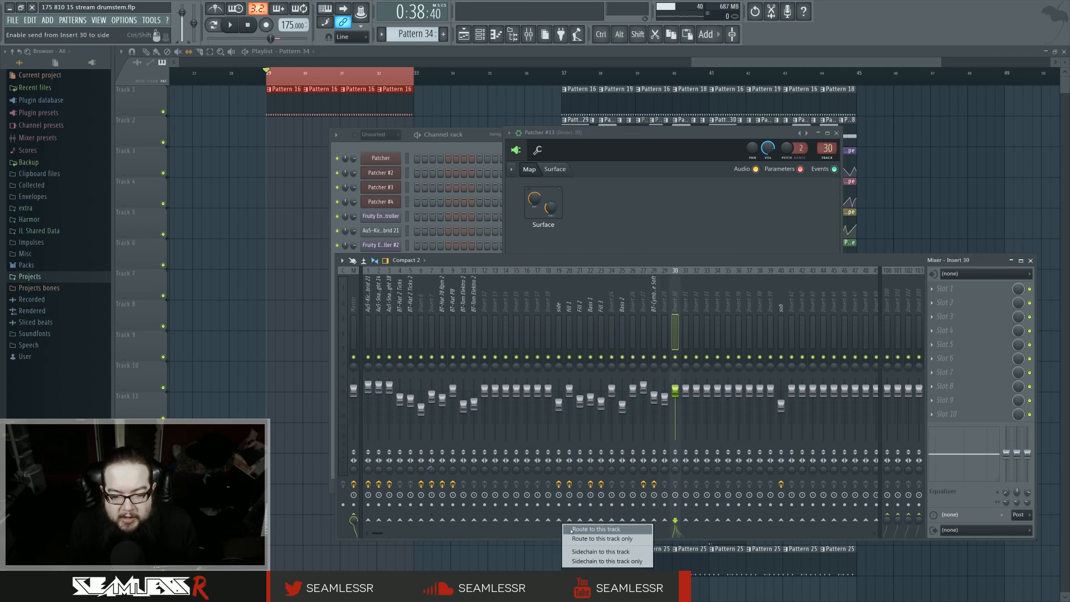
pyautogui.click(574, 537)
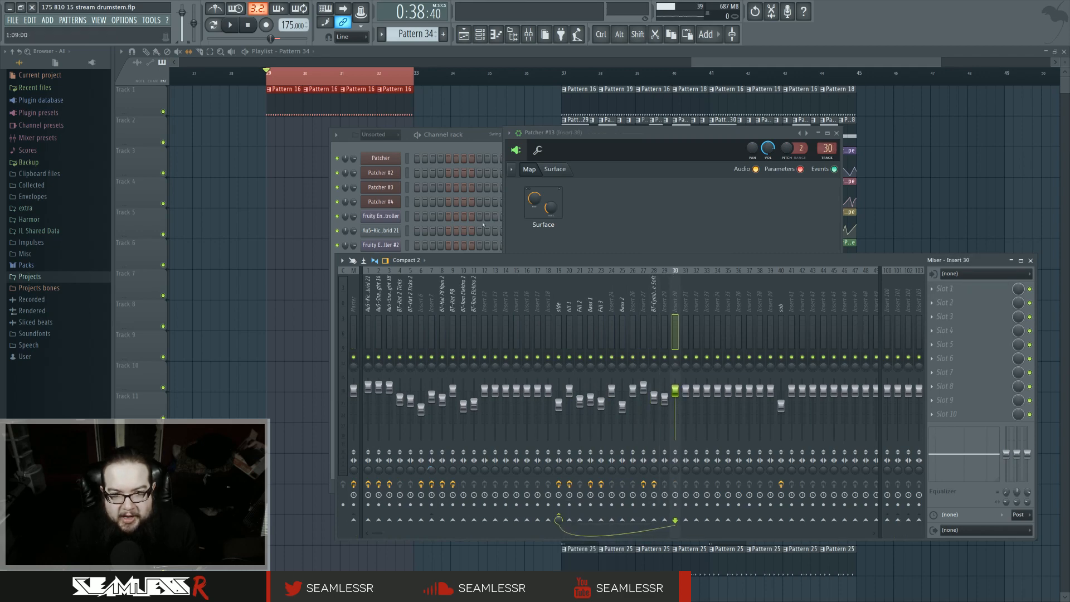
# Step: Open Patcher #13 in the piano roll and set the snap to 1/2 step
pyautogui.click(475, 142)
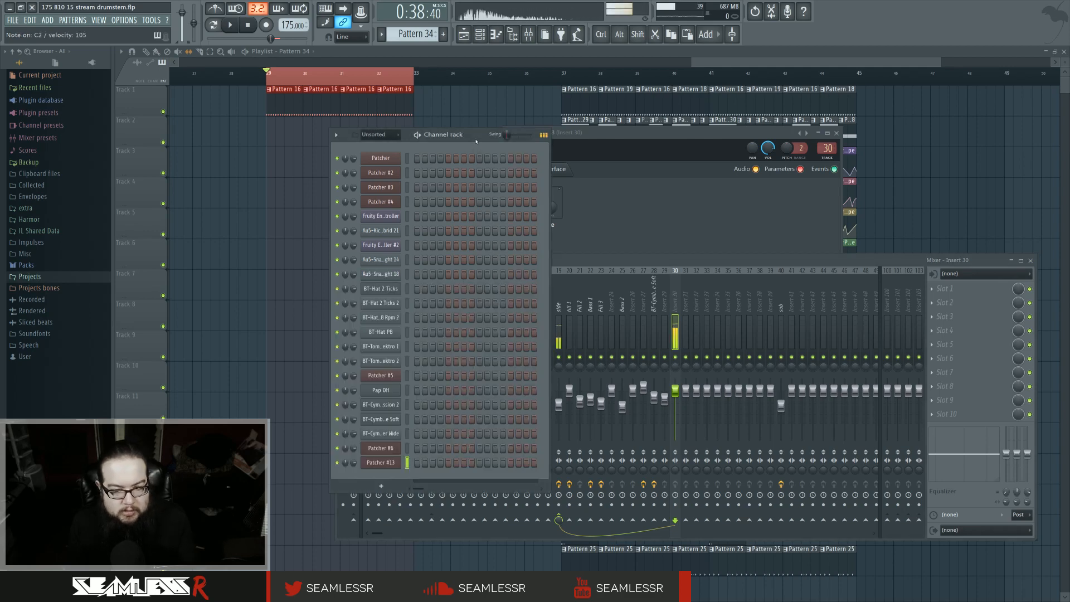
pyautogui.rightClick(393, 464)
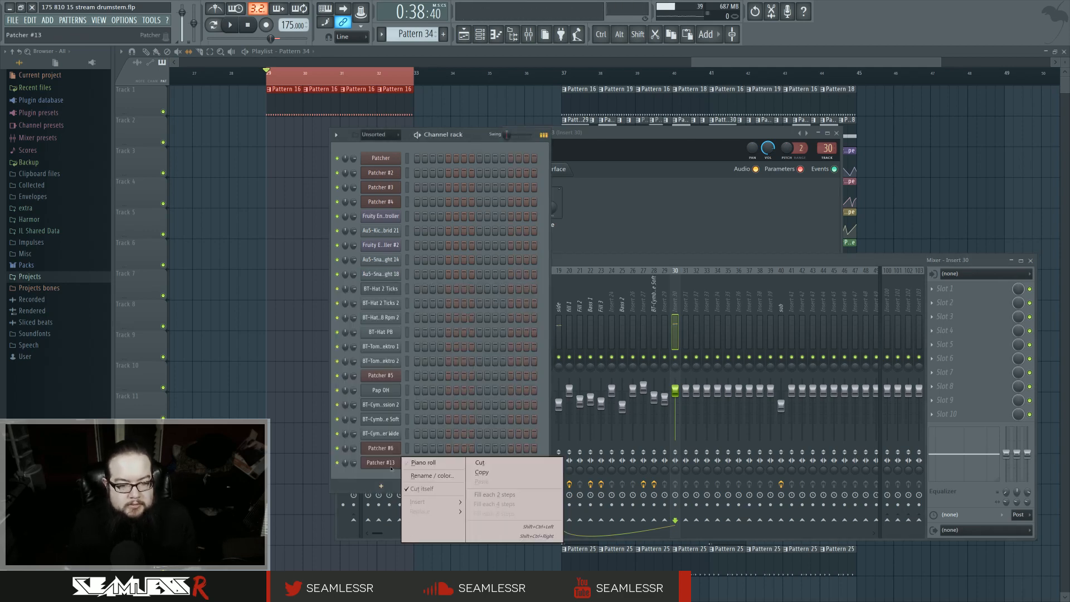
pyautogui.click(423, 462)
pyautogui.scroll(-5, 218, 306)
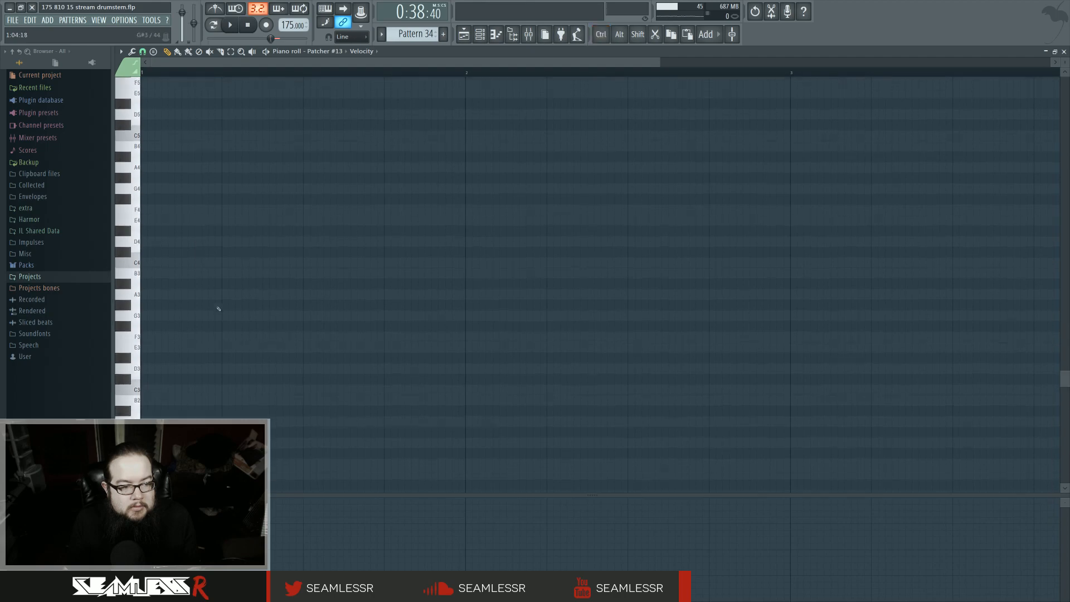
pyautogui.click(151, 296)
pyautogui.moveTo(150, 298); pyautogui.dragTo(150, 422)
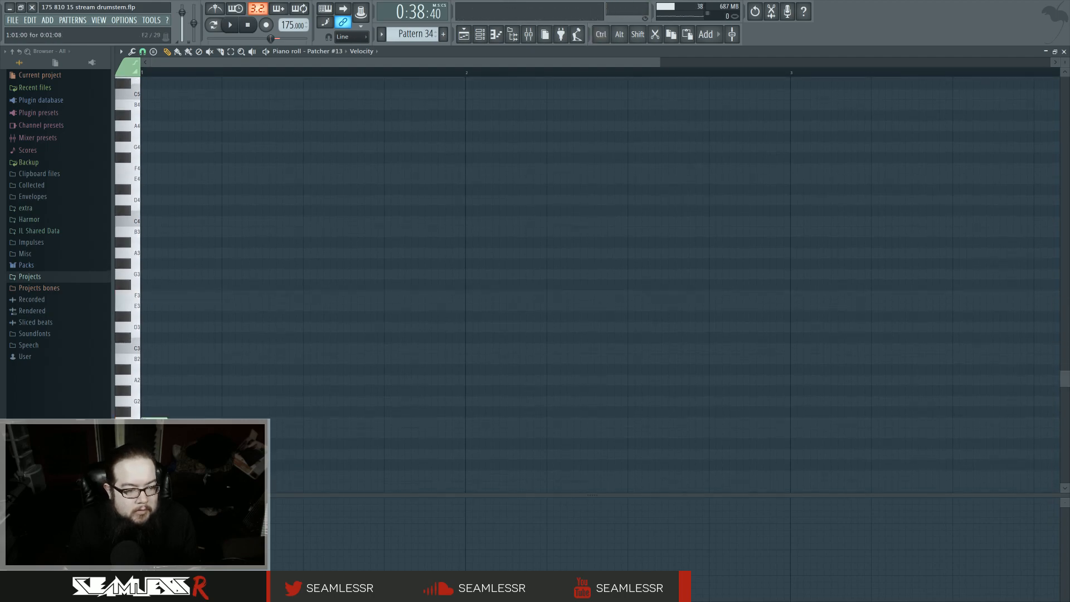
pyautogui.scroll(-2, 156, 335)
pyautogui.click(143, 51)
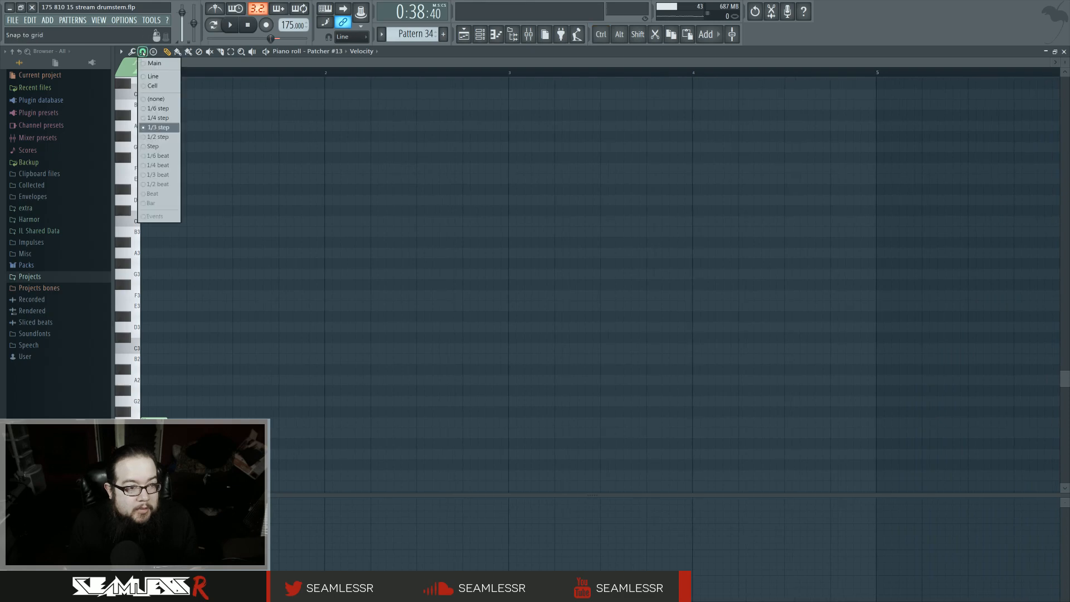
pyautogui.click(162, 136)
# Step: Draw short F2 and F3 notes in the first bar of the Patcher #13 pattern and preview it
pyautogui.hotkey('alt', 'q')
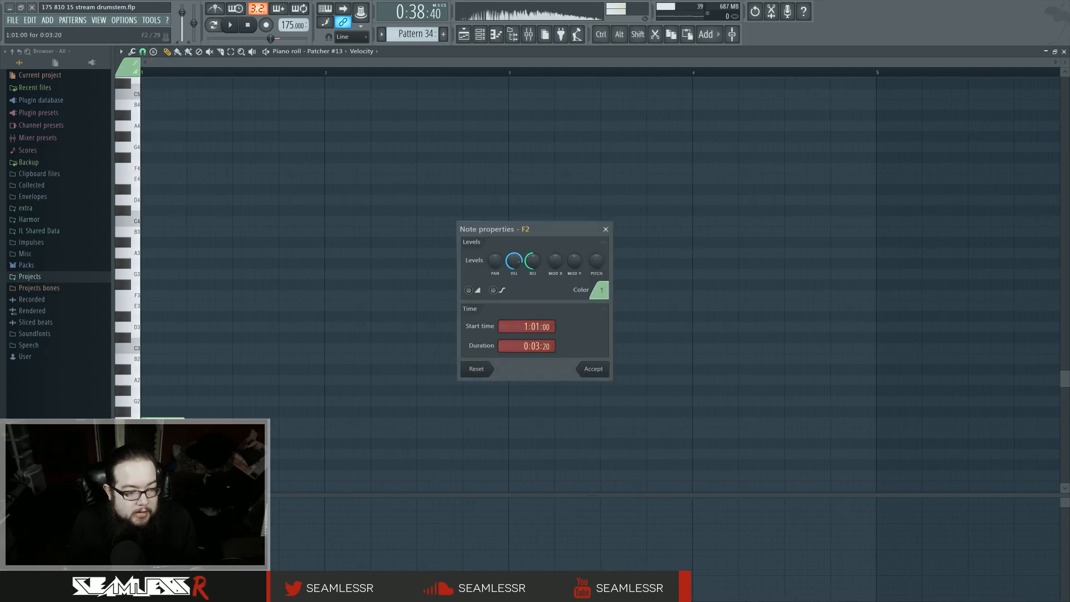
pyautogui.click(585, 372)
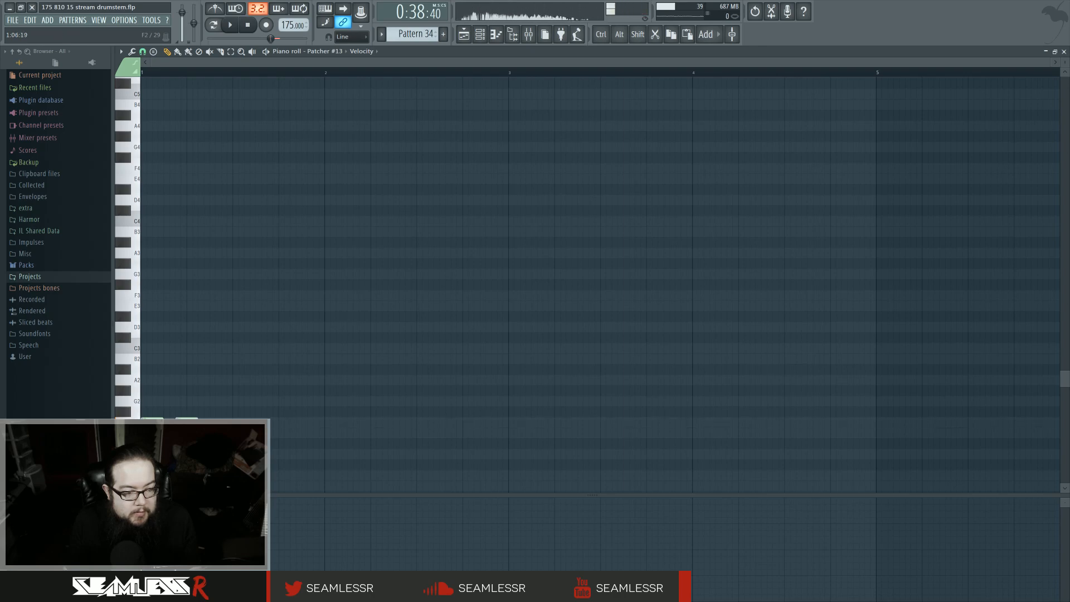
pyautogui.click(280, 423)
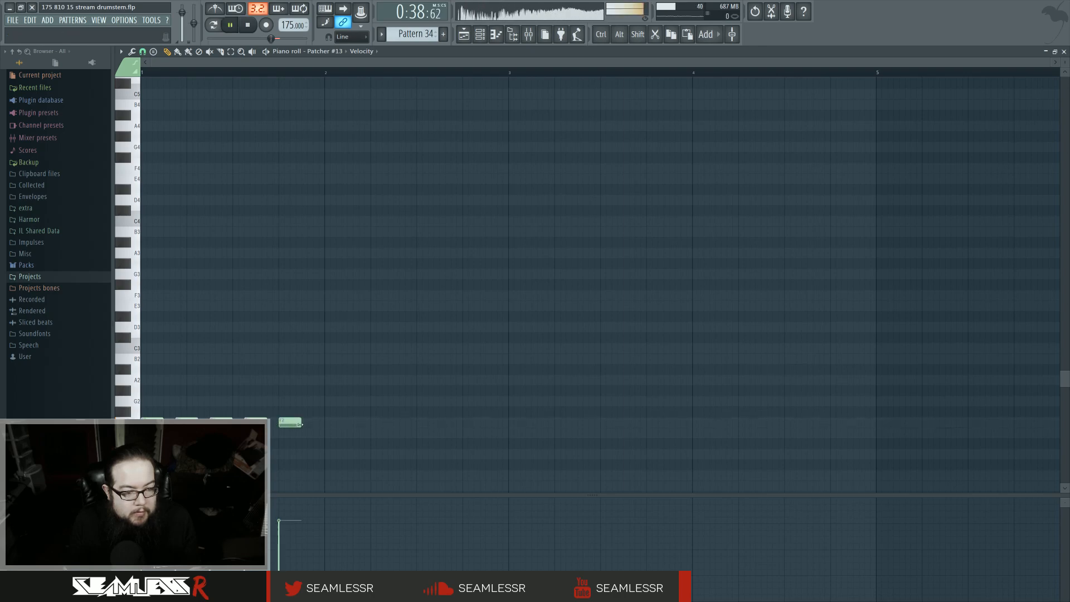
pyautogui.press('space')
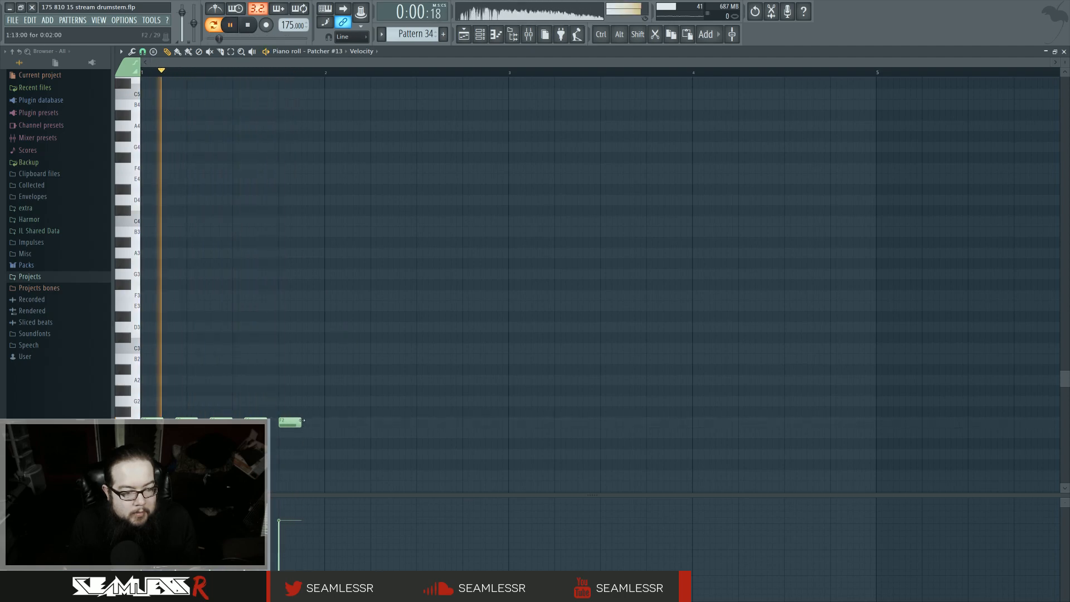
pyautogui.moveTo(303, 424); pyautogui.dragTo(289, 422)
pyautogui.click(292, 296)
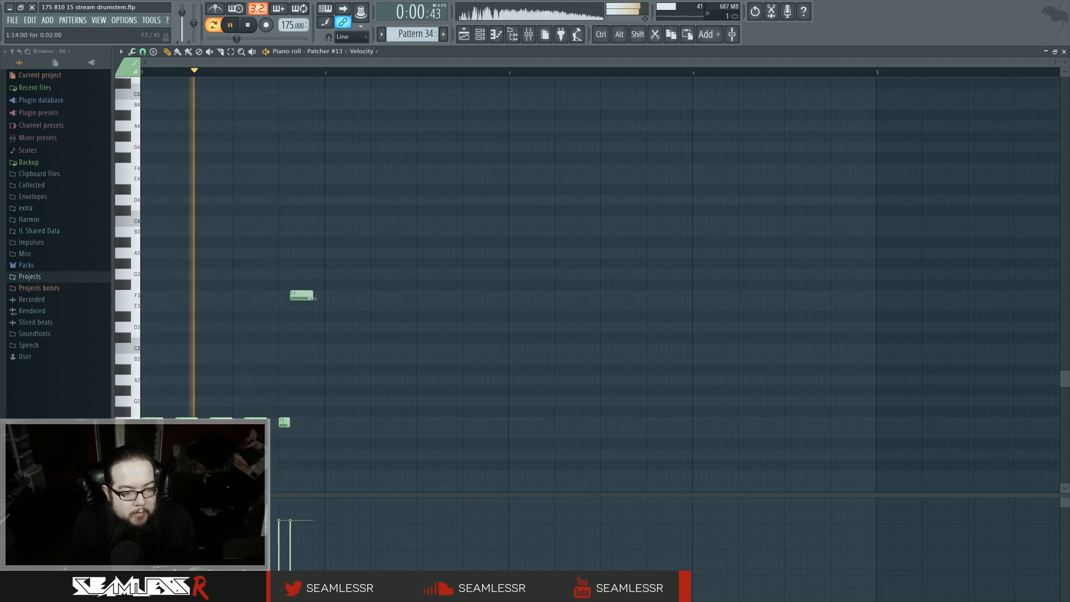
pyautogui.click(316, 422)
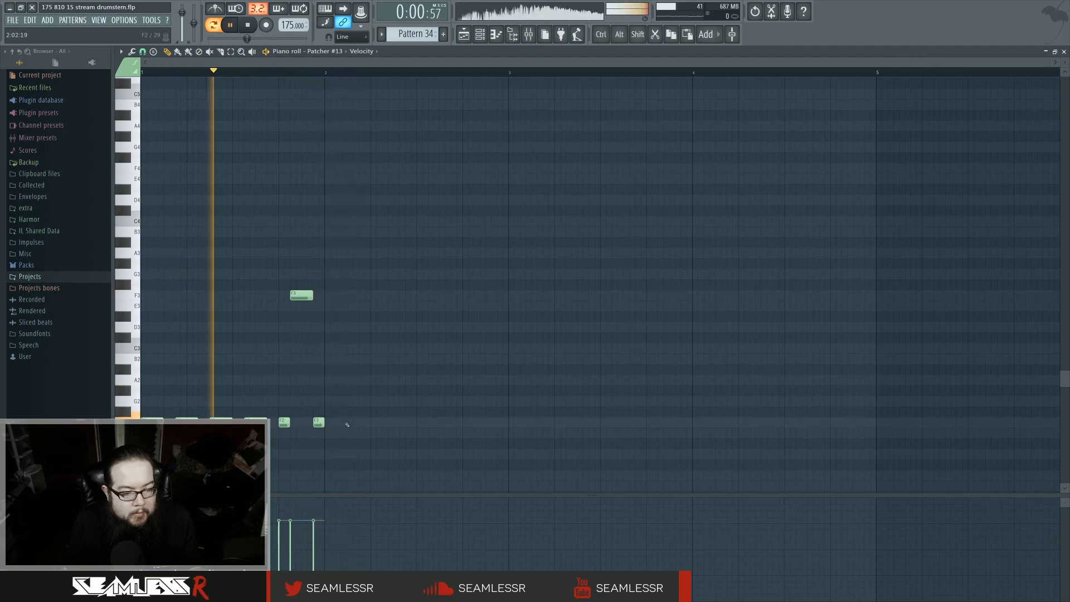
pyautogui.click(203, 295)
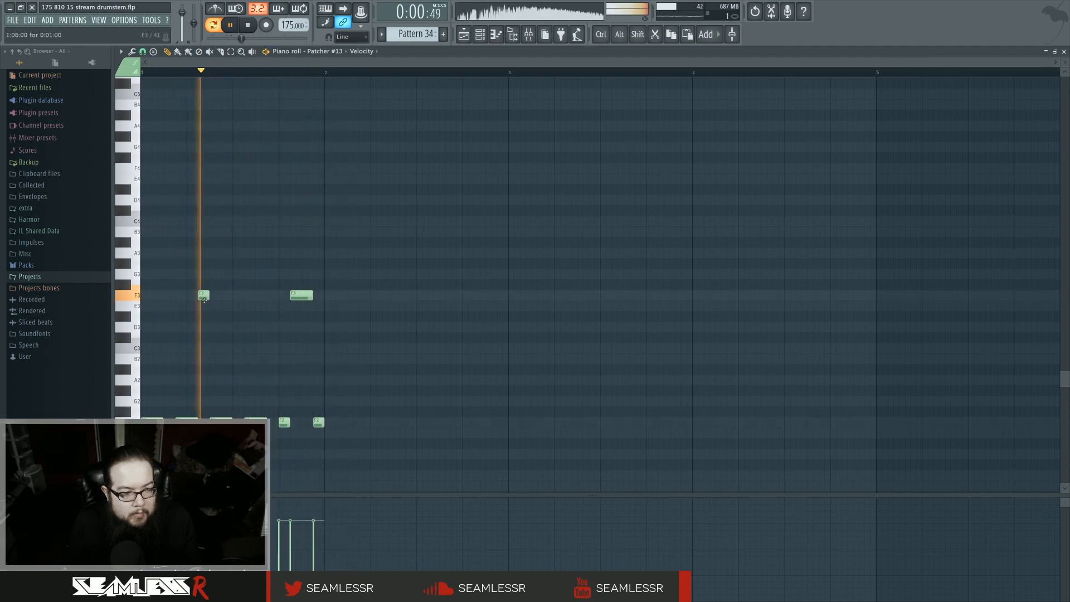
# Step: Delete the second F2 note, re-place the early F3 note, and shift the longer F3 note slightly later
pyautogui.rightClick(204, 296)
pyautogui.click(236, 297)
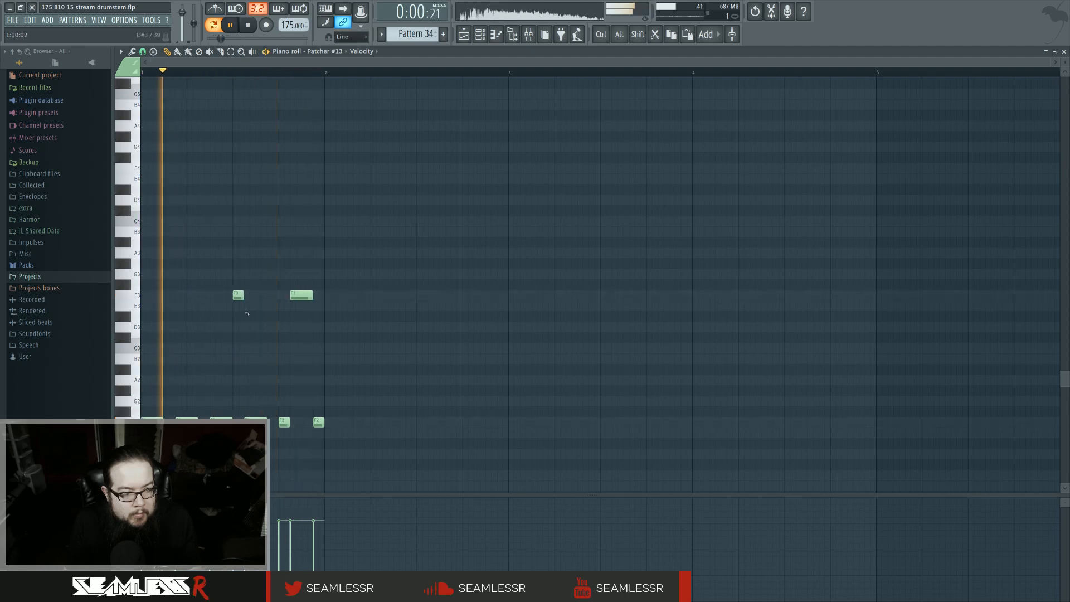
pyautogui.moveTo(237, 296); pyautogui.dragTo(202, 296)
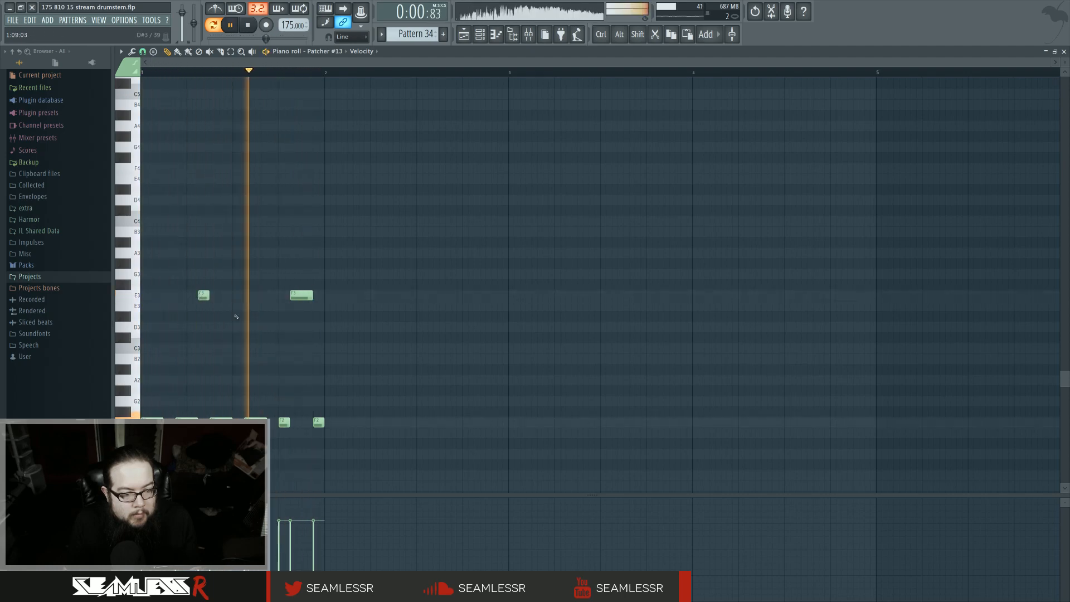
pyautogui.rightClick(318, 422)
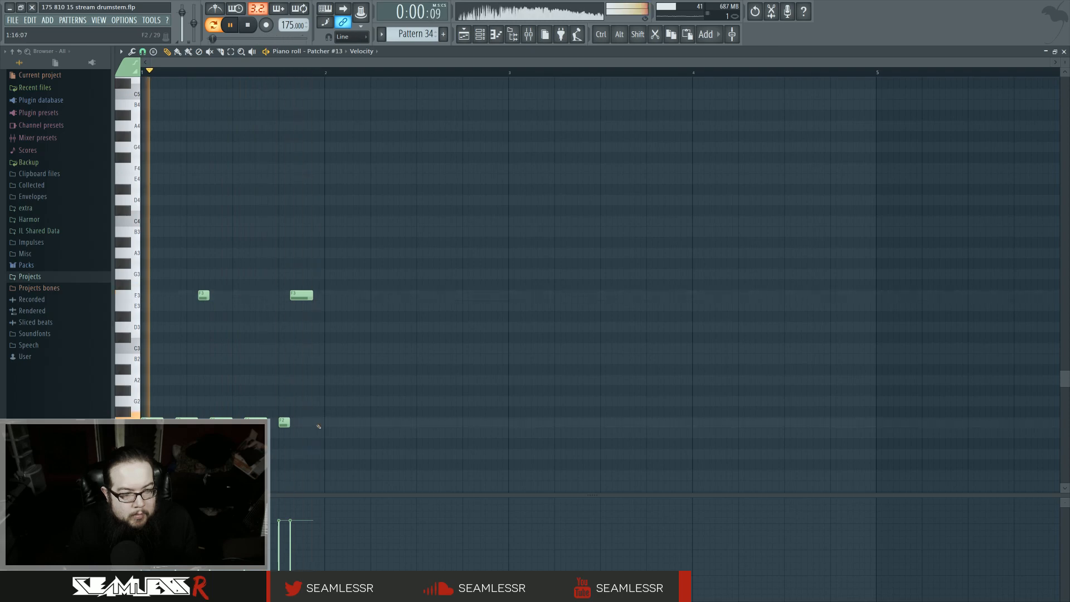
pyautogui.moveTo(302, 294); pyautogui.dragTo(313, 294)
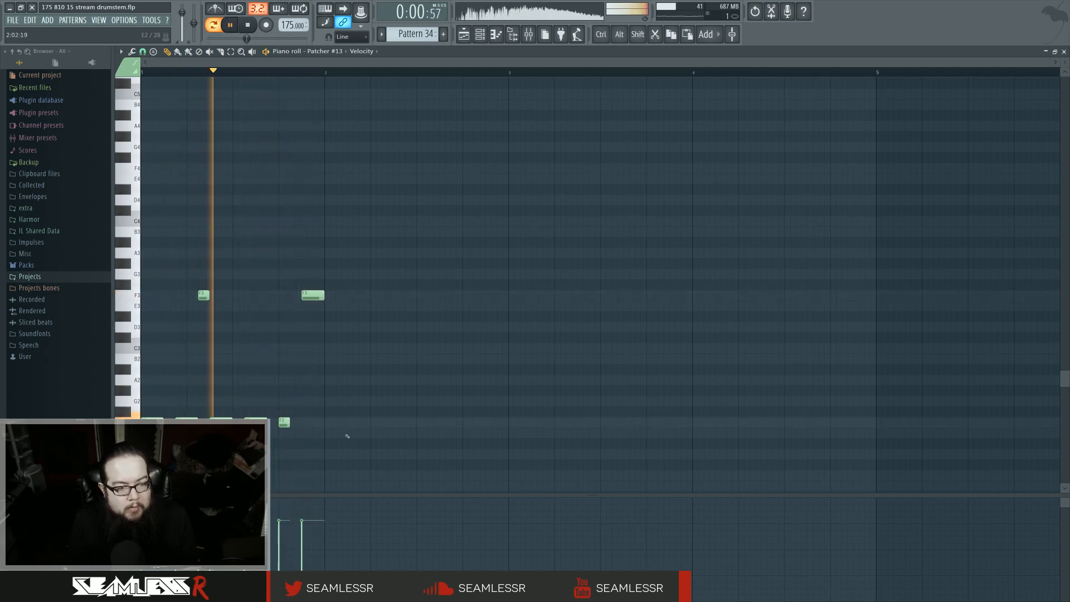
pyautogui.press('space')
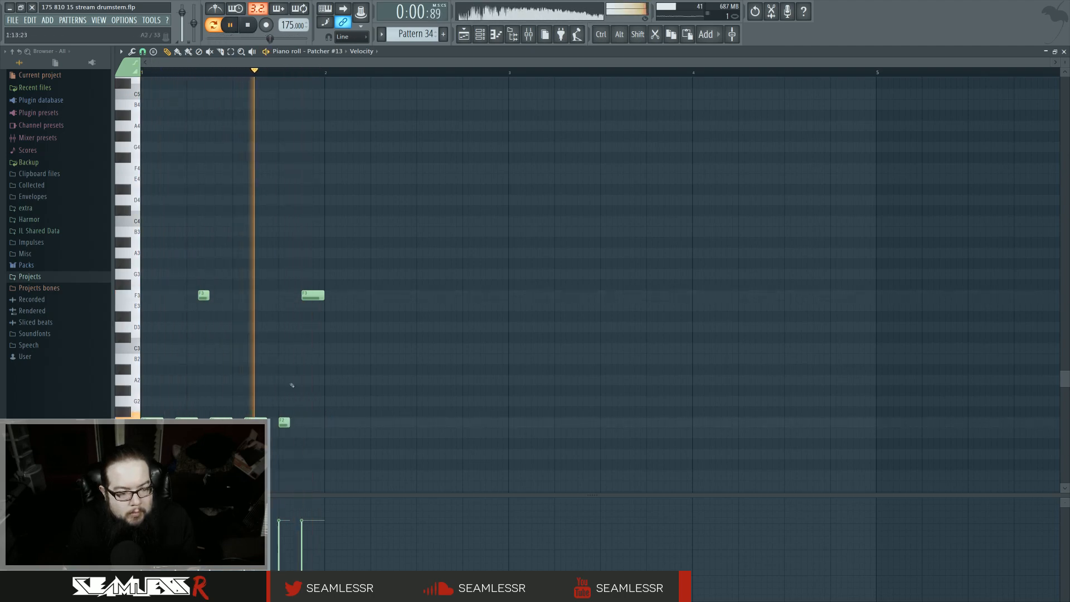
# Step: Raise the bass note to G2 and the upper note to G3, then duplicate the phrase and shift the copy upward
pyautogui.press('space')
pyautogui.moveTo(286, 420); pyautogui.dragTo(278, 401)
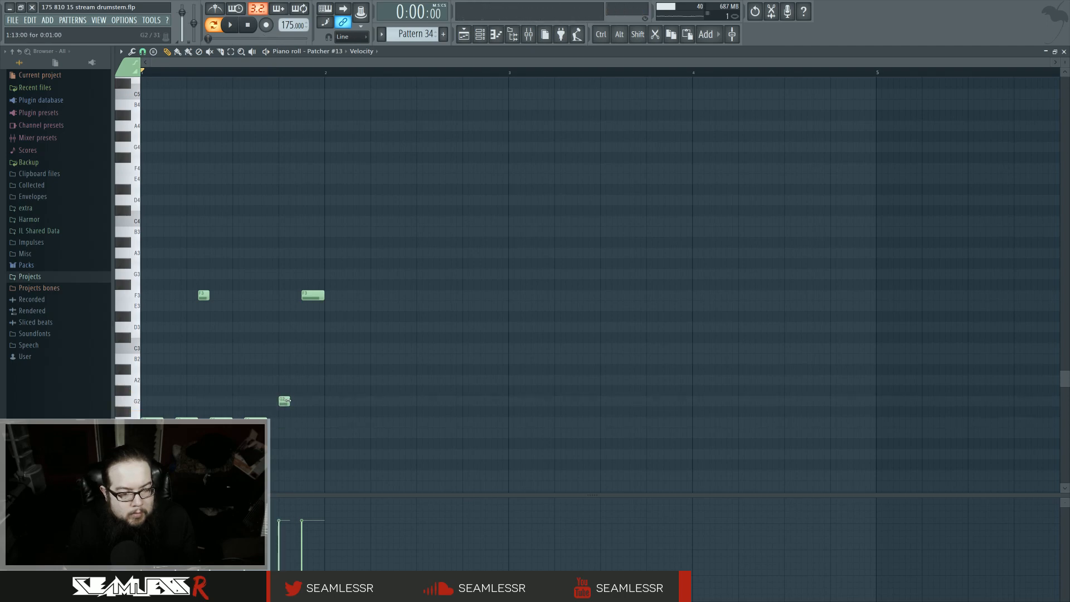
pyautogui.moveTo(313, 292); pyautogui.dragTo(314, 274)
pyautogui.moveTo(354, 427); pyautogui.dragTo(136, 236)
pyautogui.hotkey('ctrl', 'b')
pyautogui.moveTo(335, 421); pyautogui.dragTo(335, 389)
pyautogui.press('space')
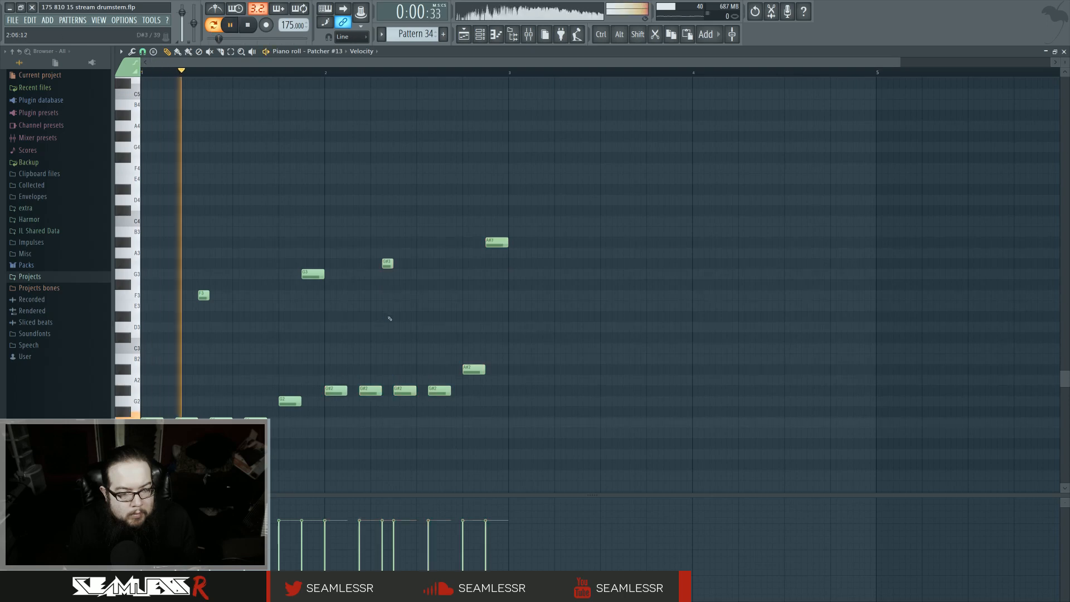
# Step: Lower the last pair of notes in the second bar to G2 and G3 and preview the phrase
pyautogui.moveTo(474, 369); pyautogui.dragTo(474, 401)
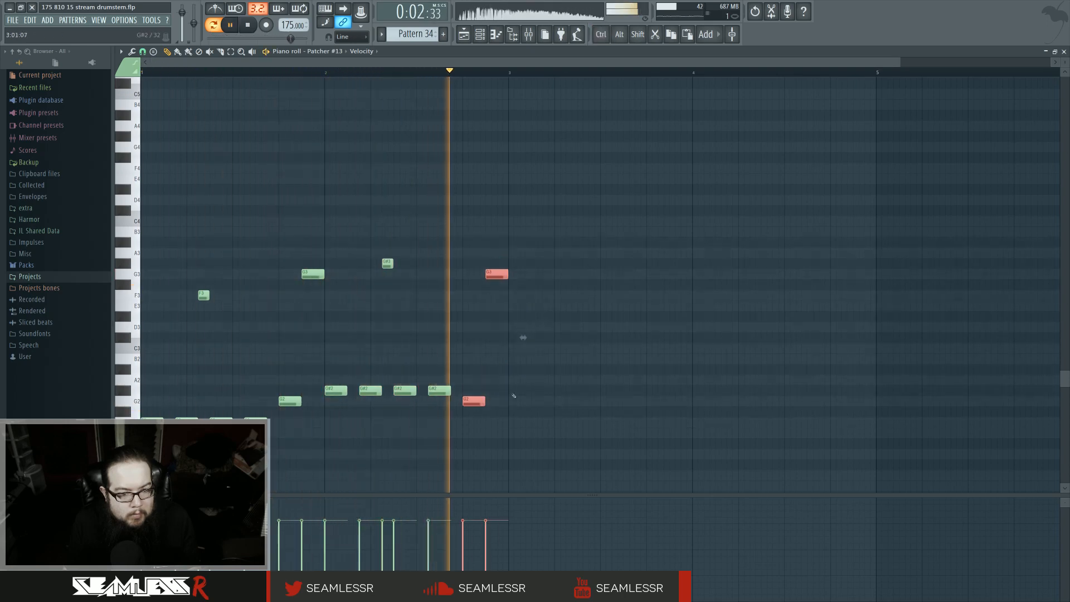
pyautogui.keyDown('ctrl'); pyautogui.click(514, 396); pyautogui.keyUp('ctrl')
pyautogui.press('space')
# Step: Try adding a low note after the second bar of the phrase
pyautogui.press('space')
pyautogui.moveTo(557, 450); pyautogui.dragTo(142, 78)
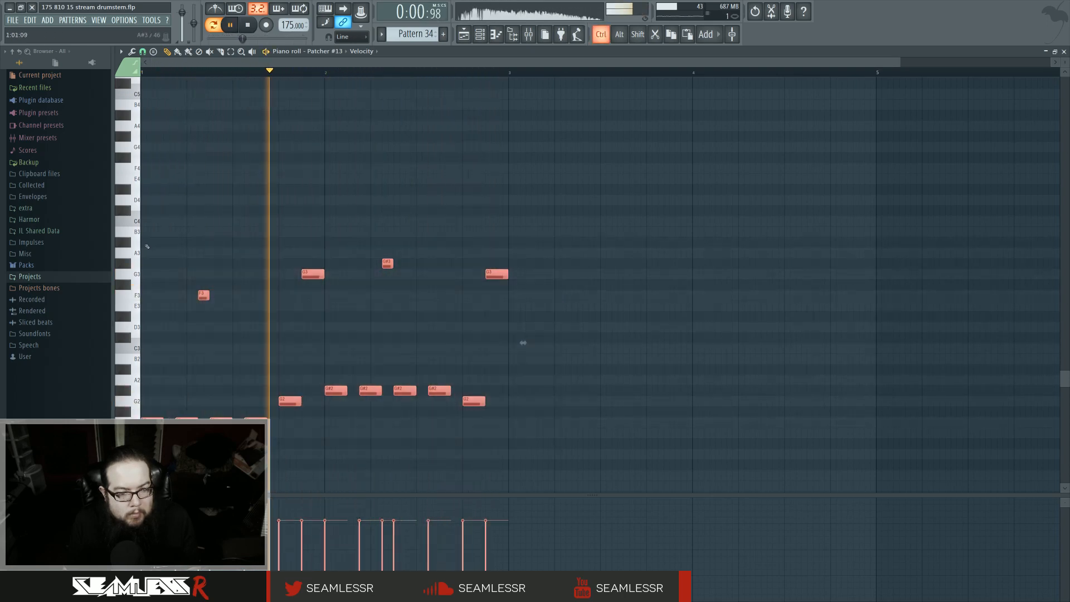
pyautogui.keyDown('ctrl'); pyautogui.click(516, 409); pyautogui.keyUp('ctrl')
pyautogui.press('space')
pyautogui.click(517, 445)
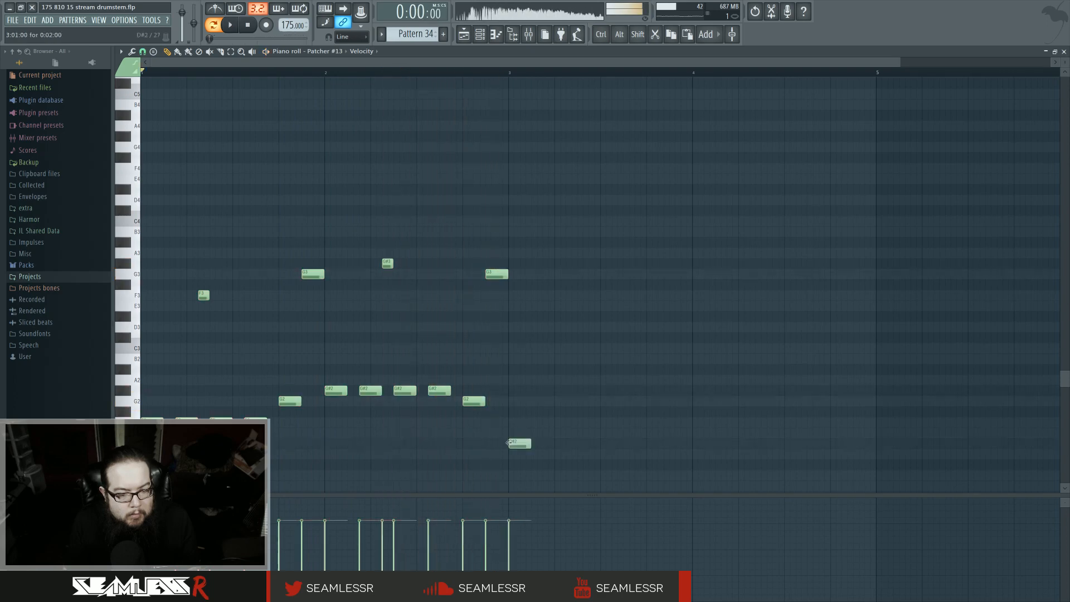
pyautogui.rightClick(518, 445)
pyautogui.click(518, 434)
pyautogui.rightClick(519, 435)
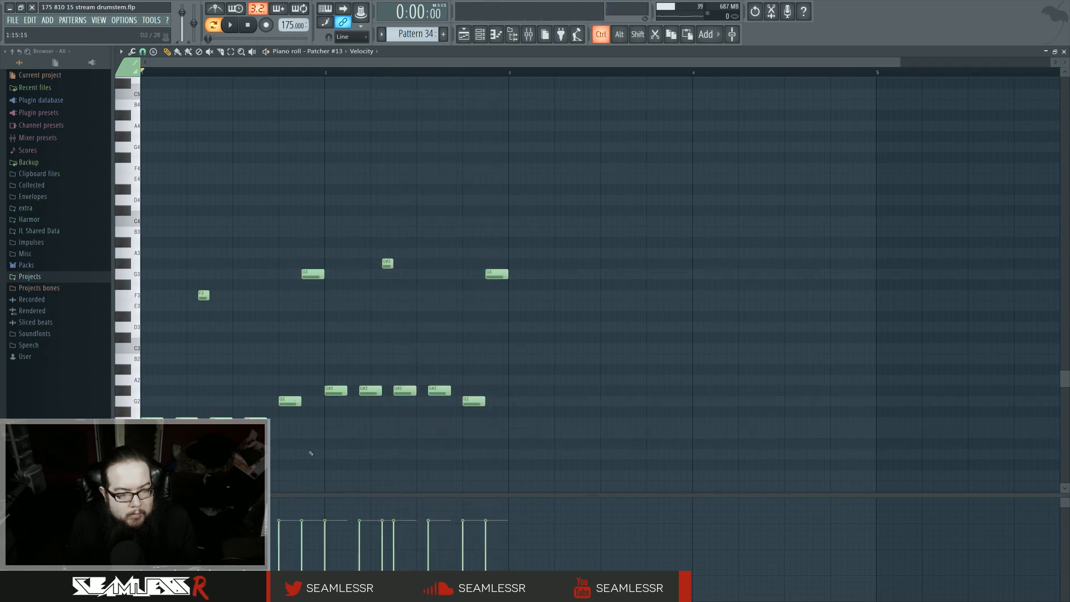
# Step: Duplicate the second-bar phrase into the third bar and lower the copy to start on E2
pyautogui.moveTo(311, 453); pyautogui.dragTo(170, 249)
pyautogui.hotkey('ctrl', 'b')
pyautogui.moveTo(337, 425); pyautogui.dragTo(521, 436)
pyautogui.keyDown('ctrl'); pyautogui.click(553, 368); pyautogui.keyUp('ctrl')
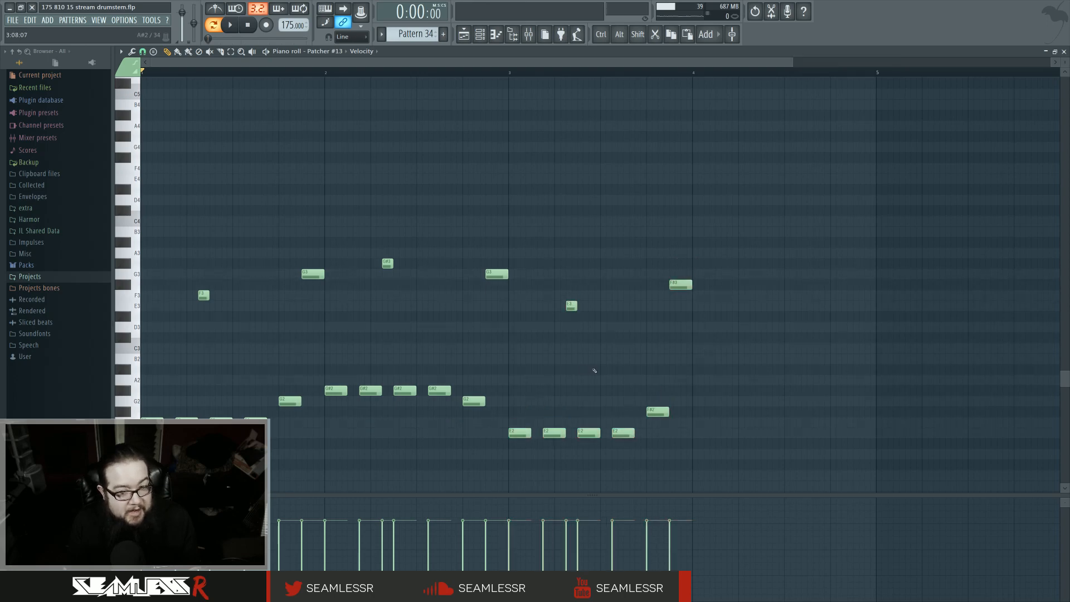
# Step: Raise the last two notes of the third bar to G#2 and G#3
pyautogui.hscroll(2, 594, 370)
pyautogui.moveTo(605, 271); pyautogui.dragTo(683, 454)
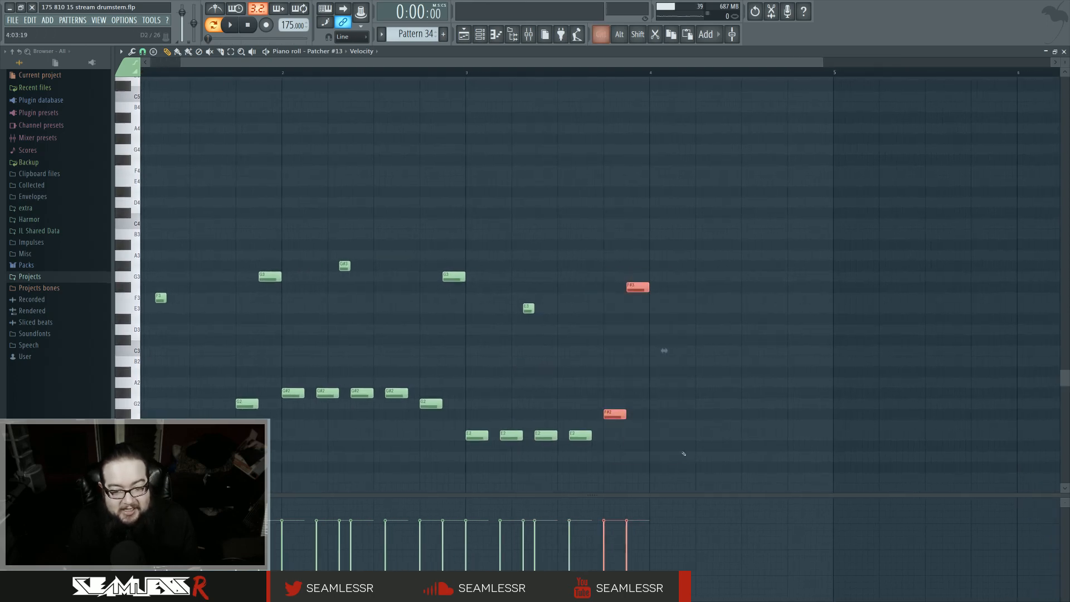
pyautogui.moveTo(692, 377); pyautogui.dragTo(736, 346)
pyautogui.press('space')
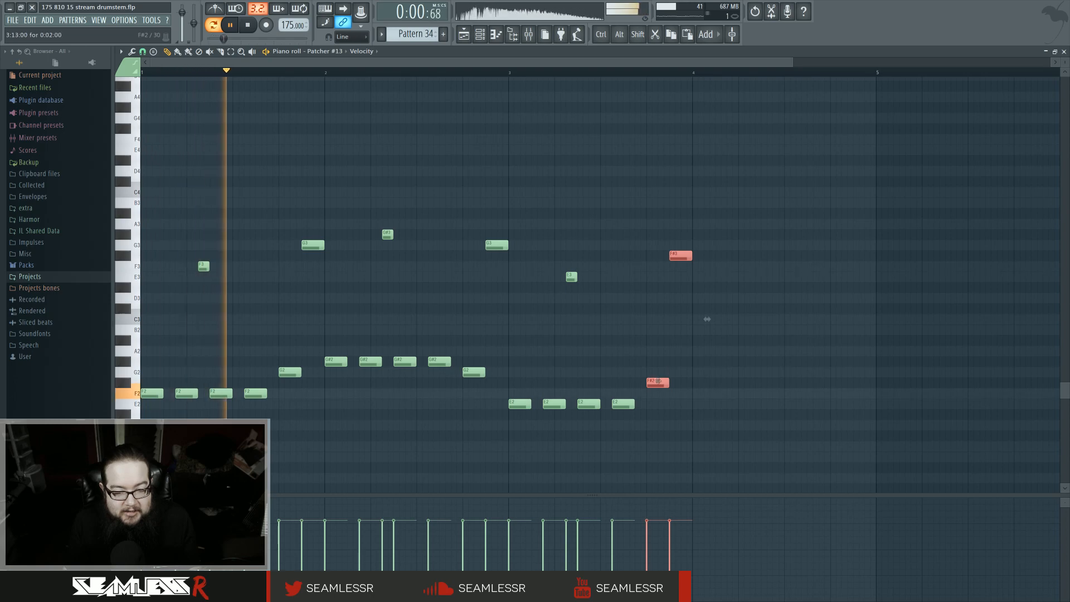
pyautogui.moveTo(662, 378); pyautogui.dragTo(660, 357)
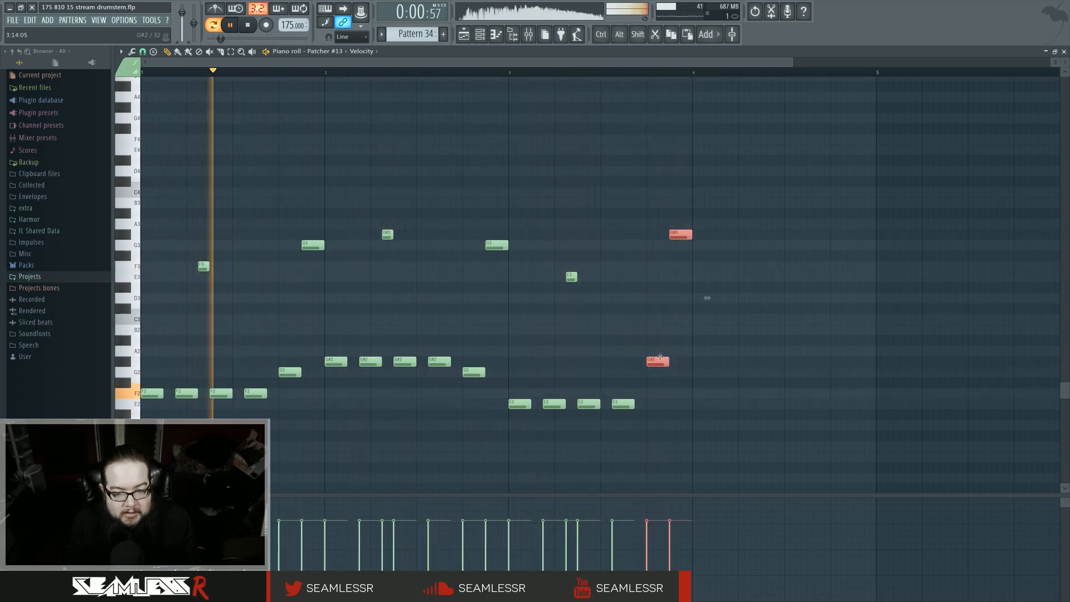
pyautogui.click(619, 353)
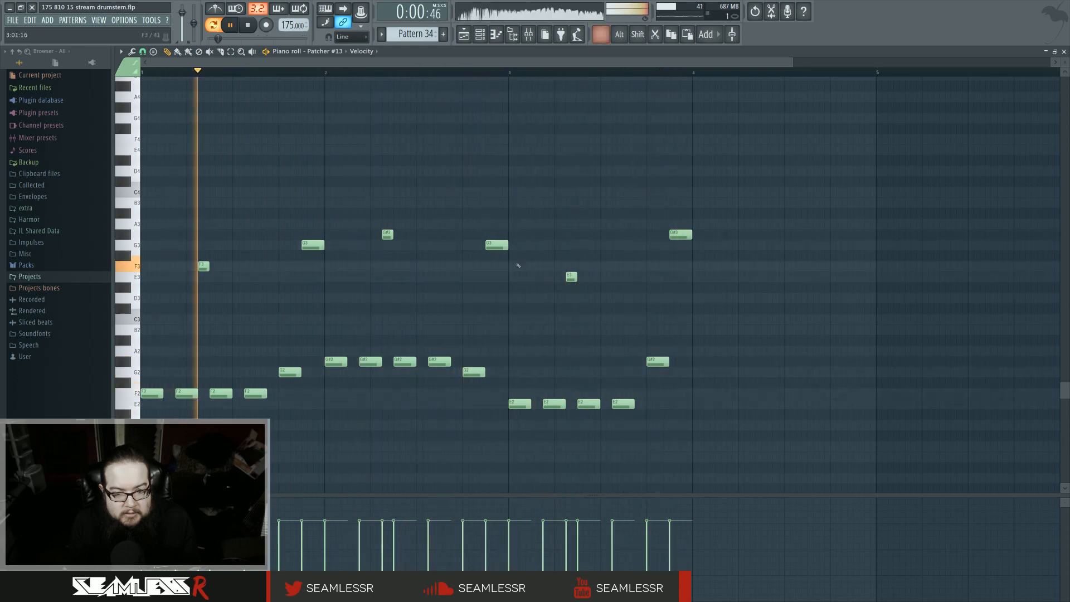
# Step: Duplicate the first-bar phrase into the fourth bar and lower its final two notes to F2 and F3
pyautogui.moveTo(516, 261); pyautogui.dragTo(635, 423)
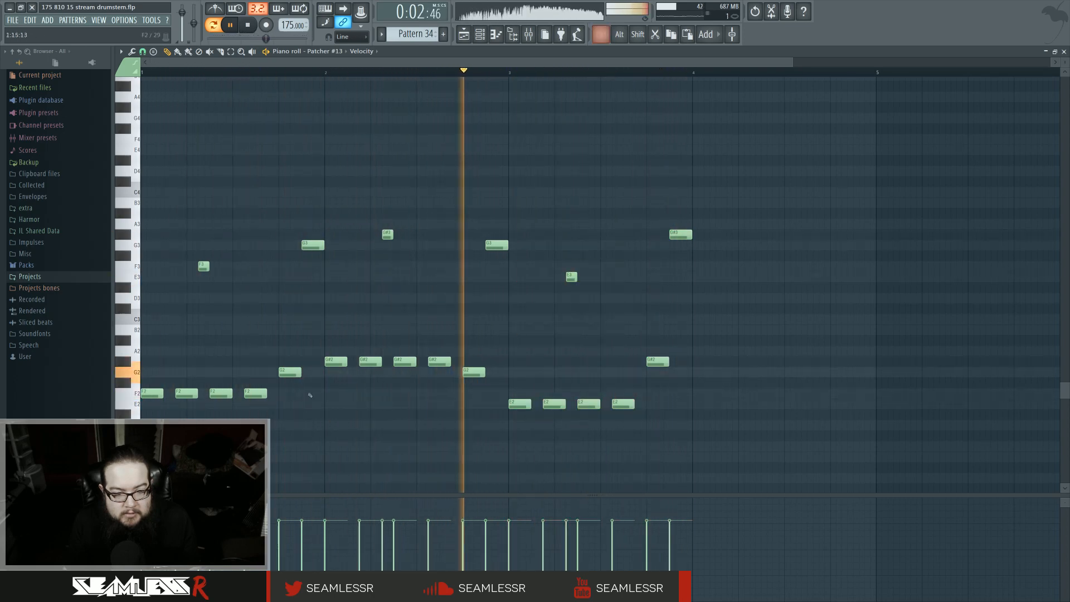
pyautogui.moveTo(325, 430); pyautogui.dragTo(115, 207)
pyautogui.hotkey('ctrl', 'b')
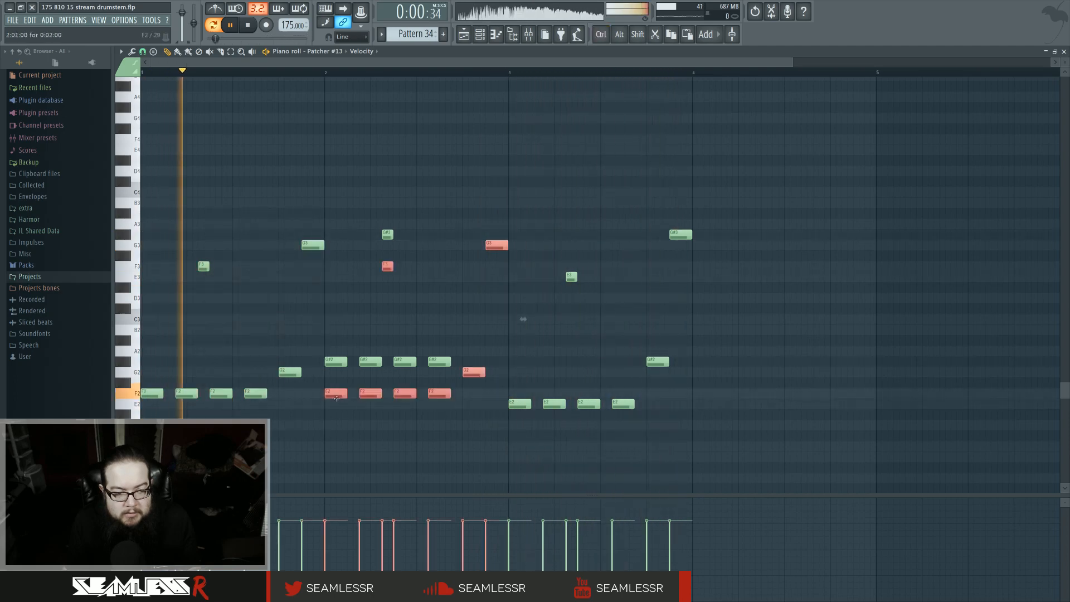
pyautogui.moveTo(467, 372); pyautogui.dragTo(834, 372)
pyautogui.keyDown('ctrl'); pyautogui.click(832, 215); pyautogui.keyUp('ctrl')
pyautogui.moveTo(833, 215); pyautogui.dragTo(890, 384)
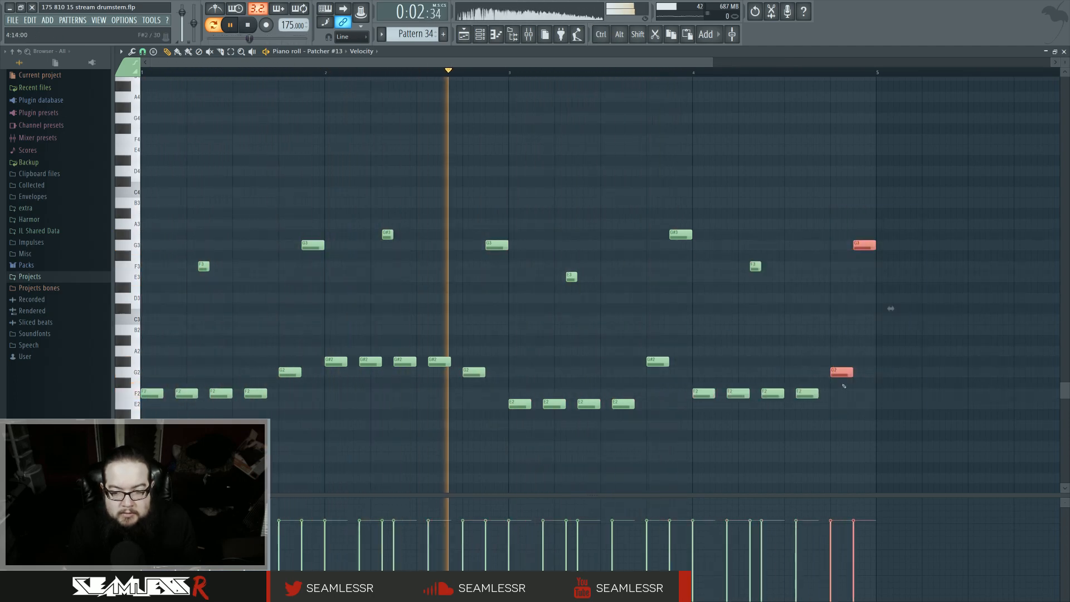
pyautogui.hotkey('shift', 'Down')
pyautogui.hotkey('shift', 'Down')
pyautogui.keyDown('ctrl'); pyautogui.click(815, 324); pyautogui.keyUp('ctrl')
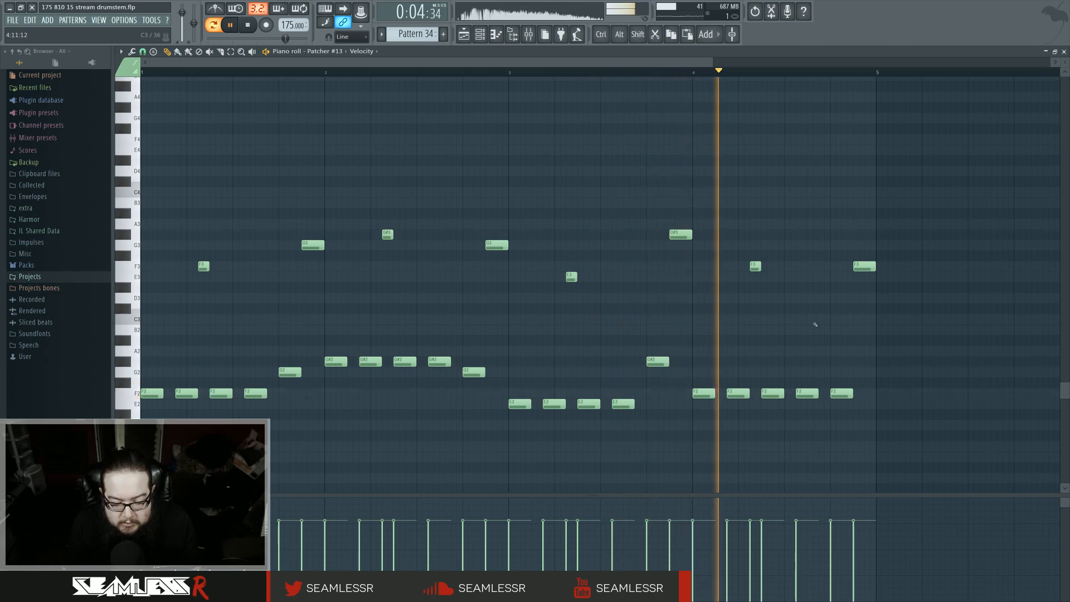
# Step: Play the melody and move the Pattern 34 clip so it starts at the first bar of the intro section
pyautogui.press('space')
pyautogui.scroll(-3, 815, 324)
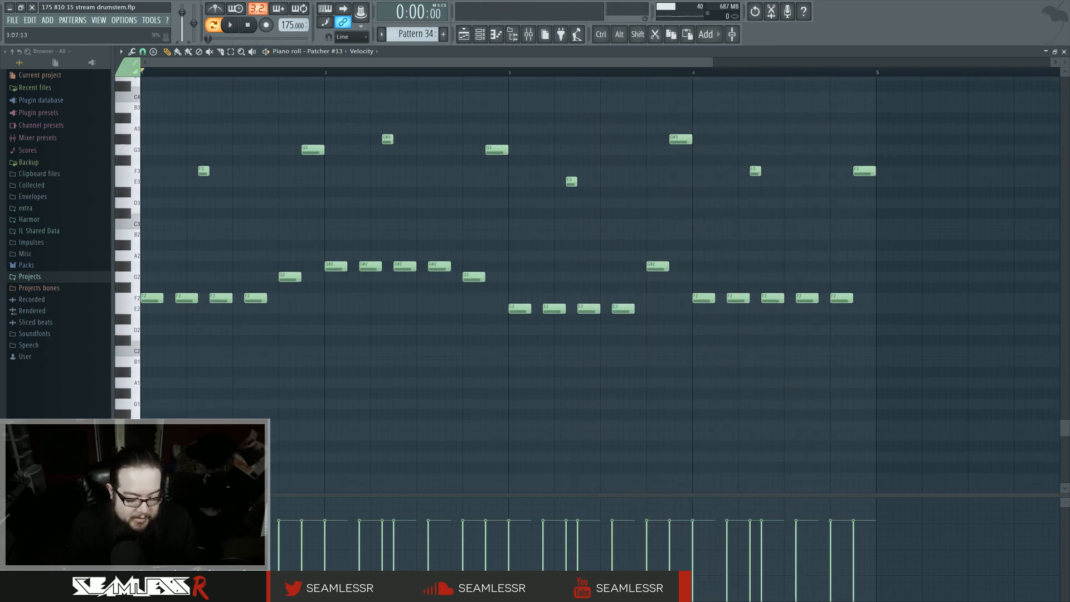
pyautogui.press('space')
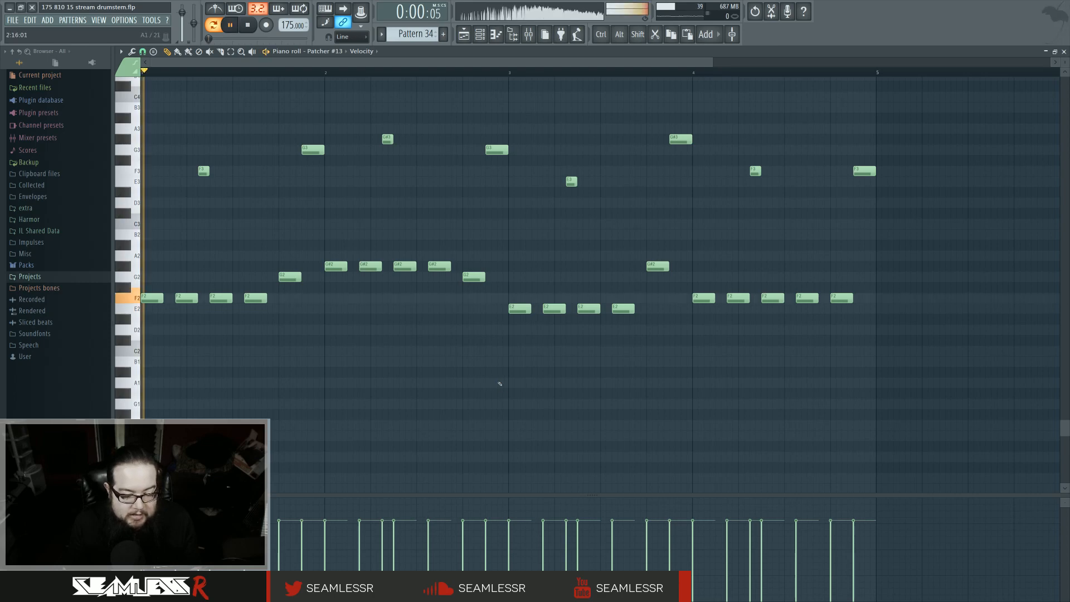
pyautogui.press('space')
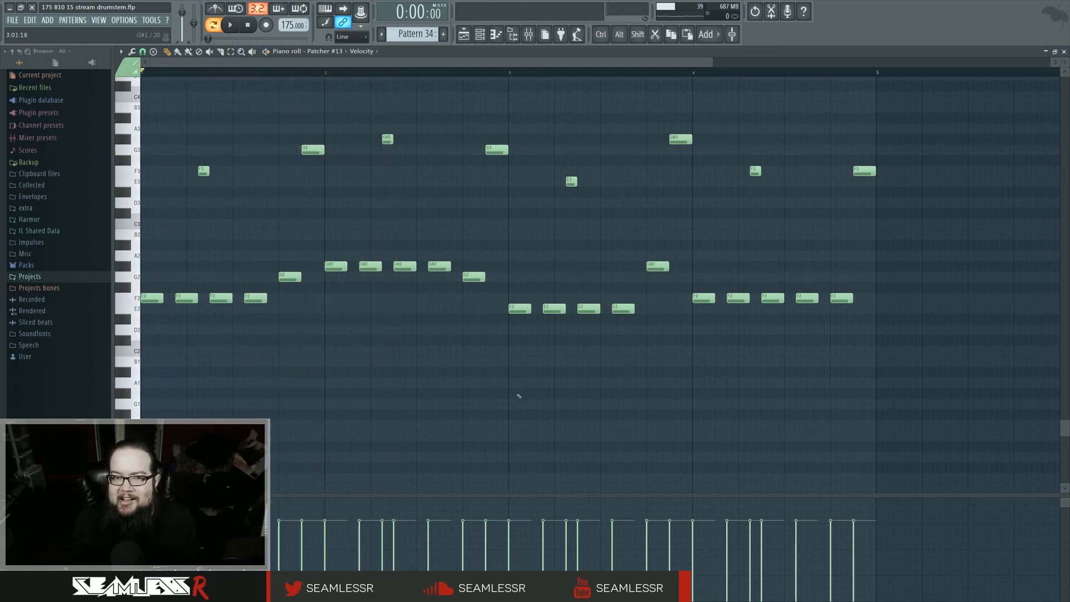
pyautogui.click(463, 34)
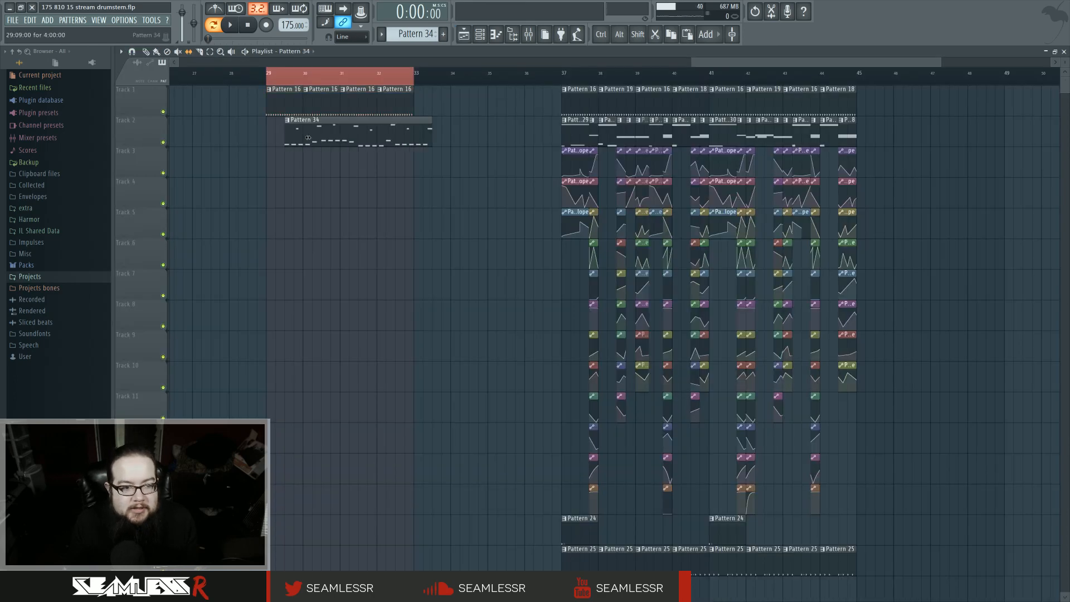
pyautogui.moveTo(313, 122); pyautogui.dragTo(296, 123)
pyautogui.press('space')
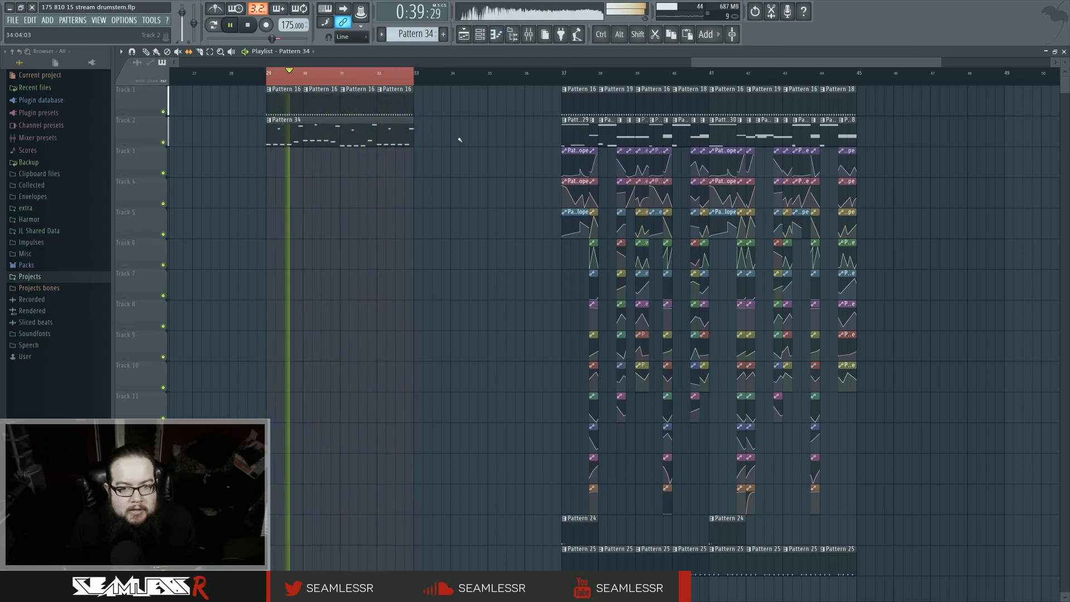
# Step: On track 1 of the intro, replace the second and fourth Pattern 16 clips with Pattern 19 and Pattern 18
pyautogui.click(610, 98)
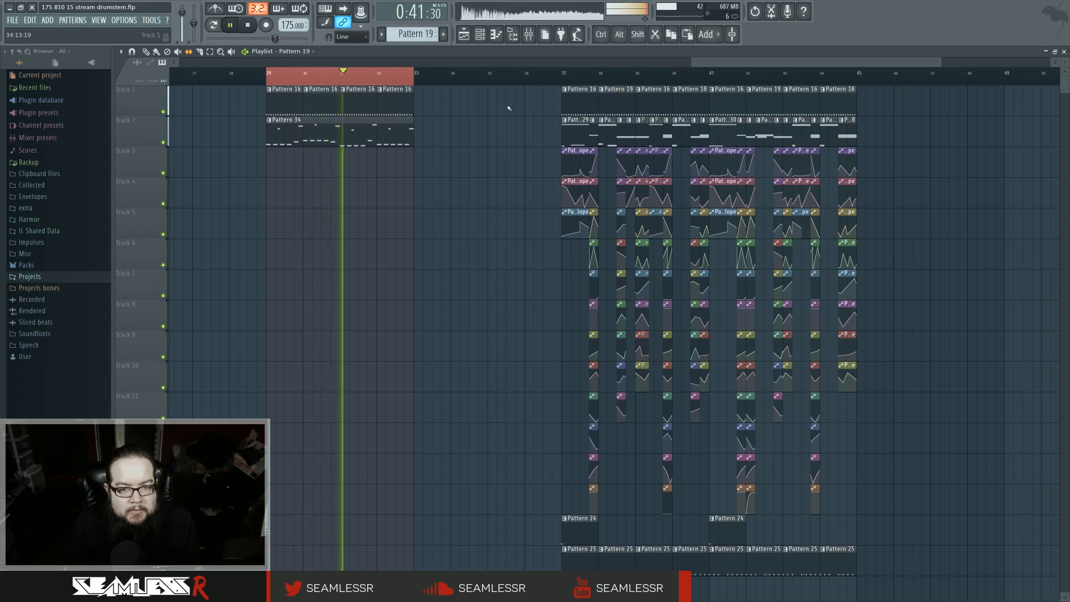
pyautogui.rightClick(322, 93)
pyautogui.click(322, 94)
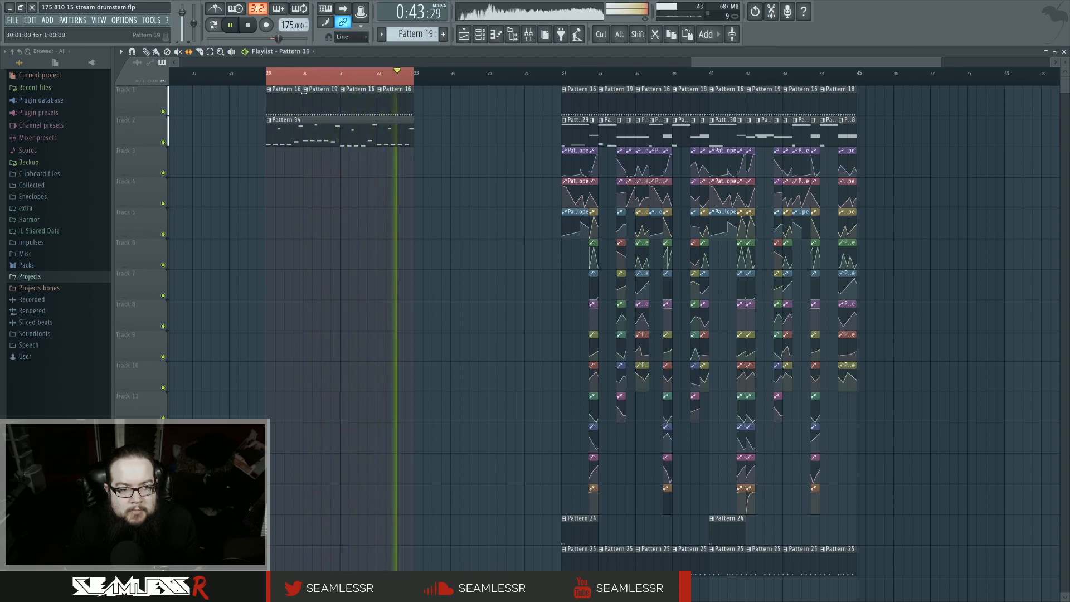
pyautogui.click(674, 96)
pyautogui.click(393, 162)
pyautogui.rightClick(392, 95)
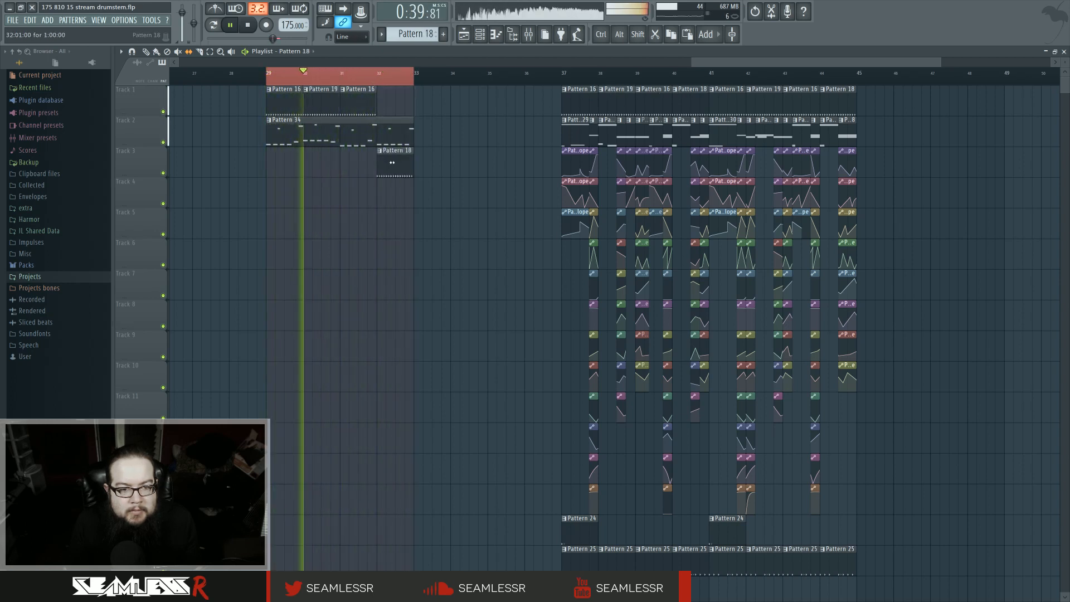
pyautogui.rightClick(394, 162)
pyautogui.click(393, 95)
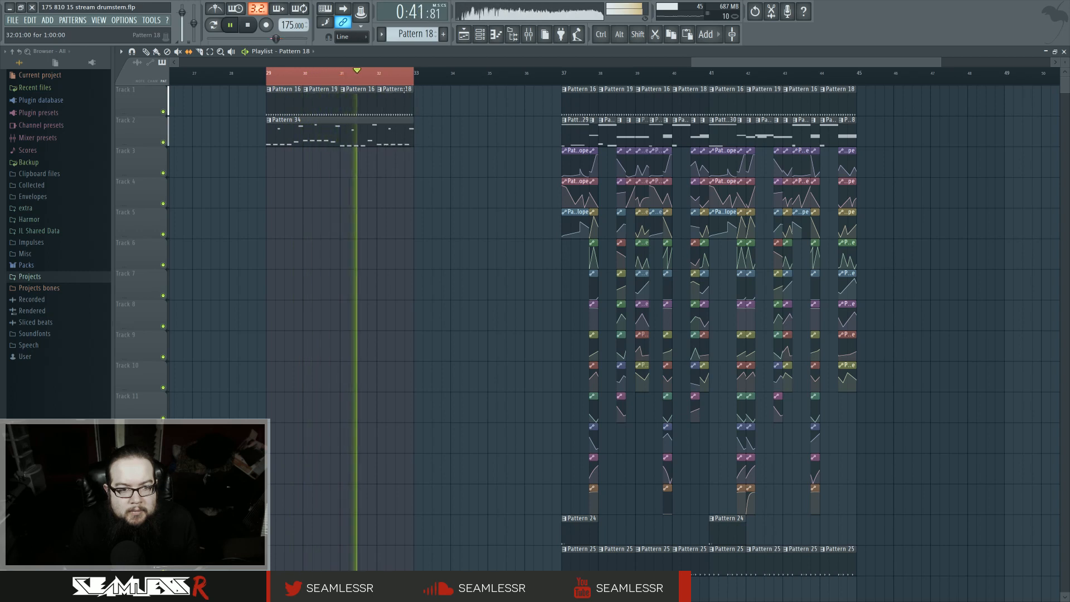
# Step: Open Harmor inside Patcher #13 and draw a Local EQ envelope curve that rolls off the low end
pyautogui.click(512, 34)
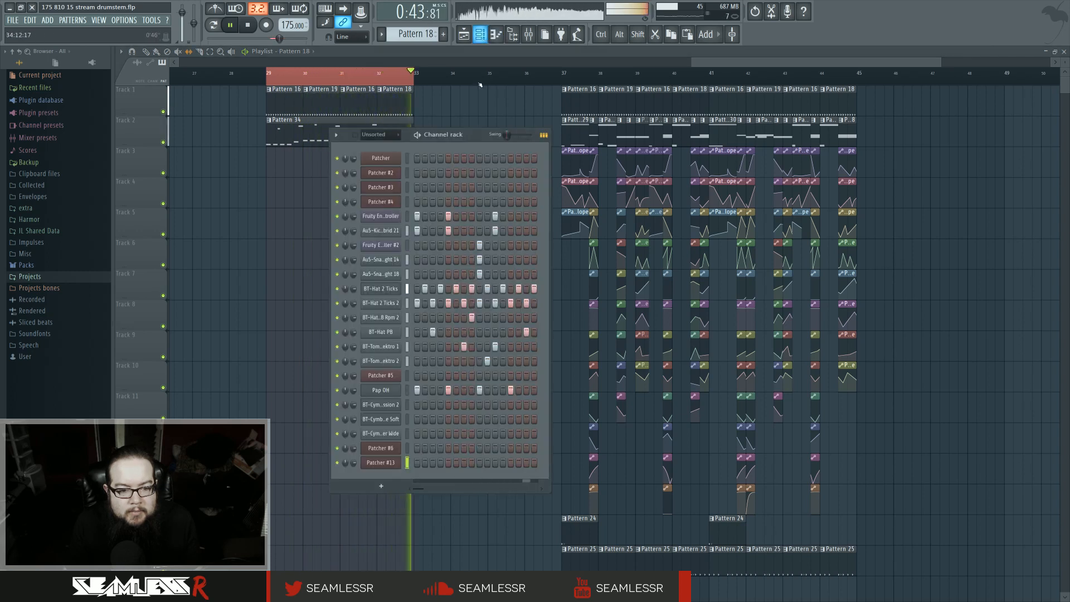
pyautogui.click(381, 462)
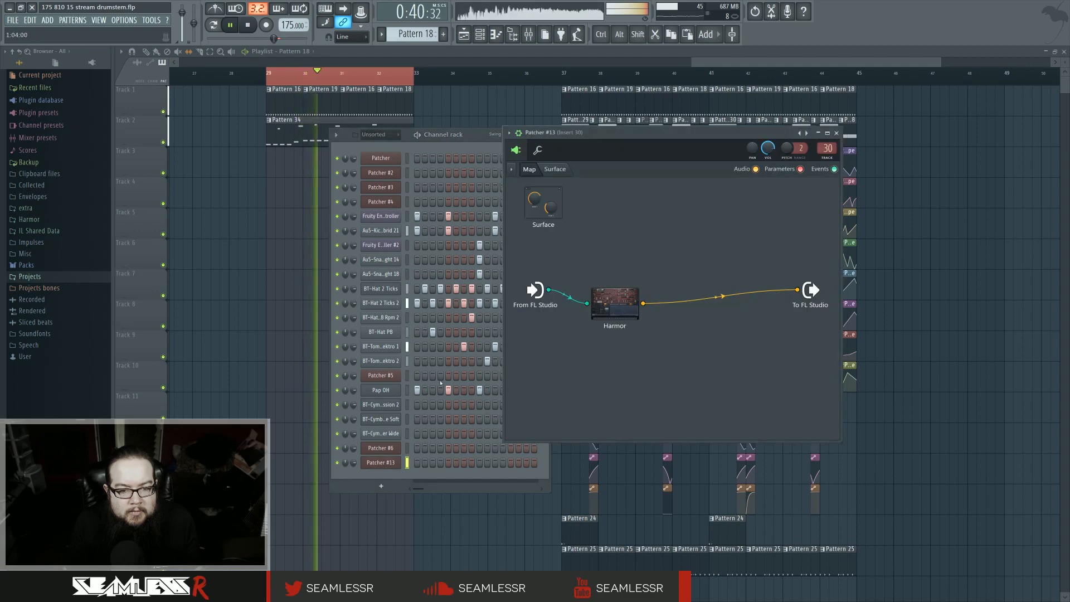
pyautogui.press('space')
pyautogui.doubleClick(622, 299)
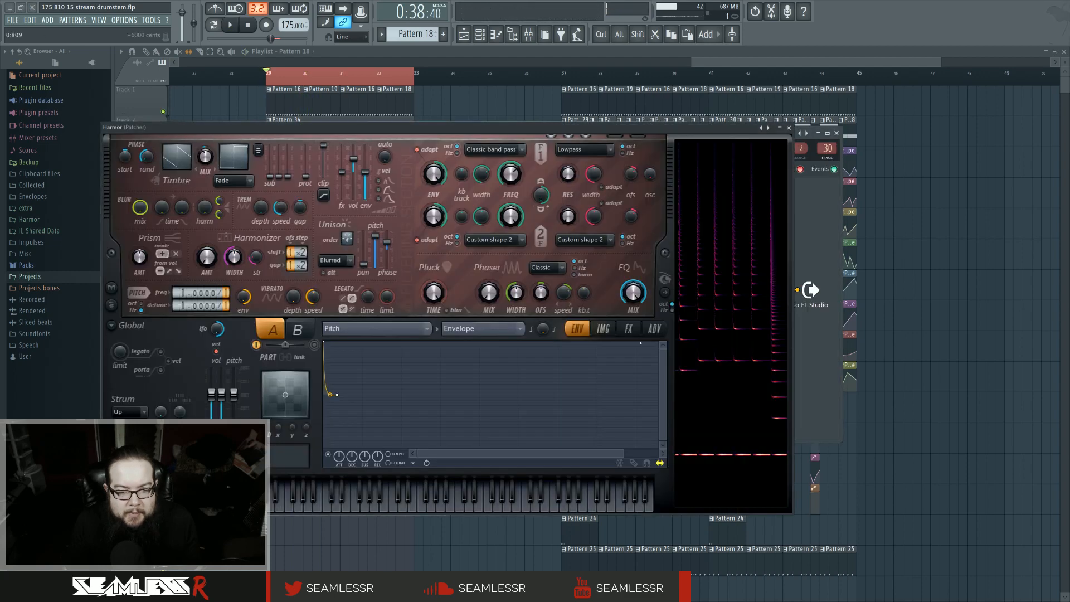
pyautogui.click(423, 328)
pyautogui.click(528, 275)
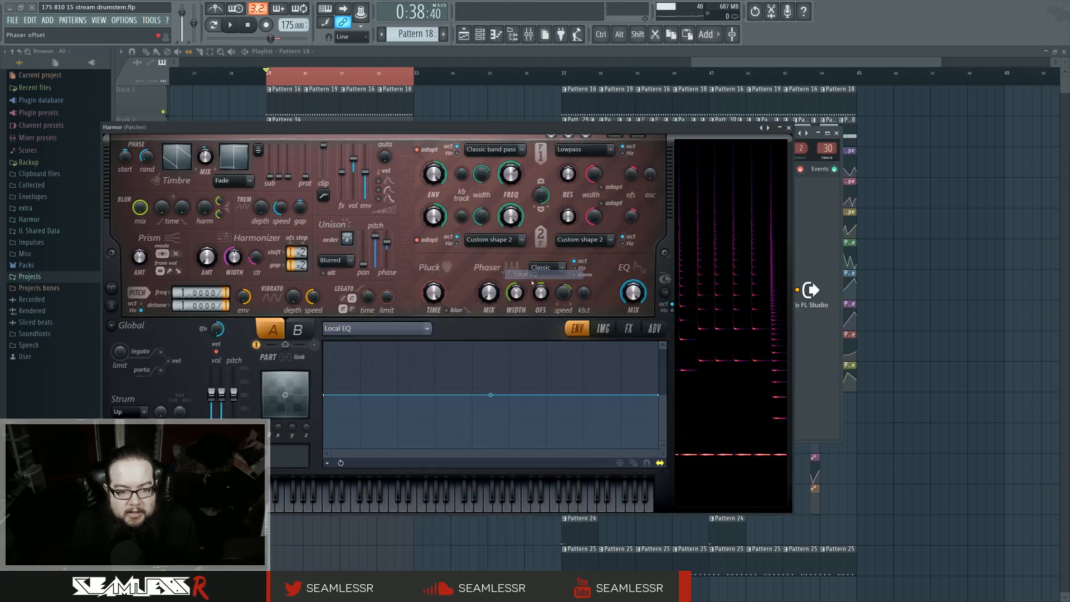
pyautogui.press('space')
pyautogui.rightClick(400, 397)
pyautogui.moveTo(361, 397); pyautogui.dragTo(362, 374)
pyautogui.moveTo(323, 395); pyautogui.dragTo(324, 427)
pyautogui.moveTo(361, 398); pyautogui.dragTo(392, 396)
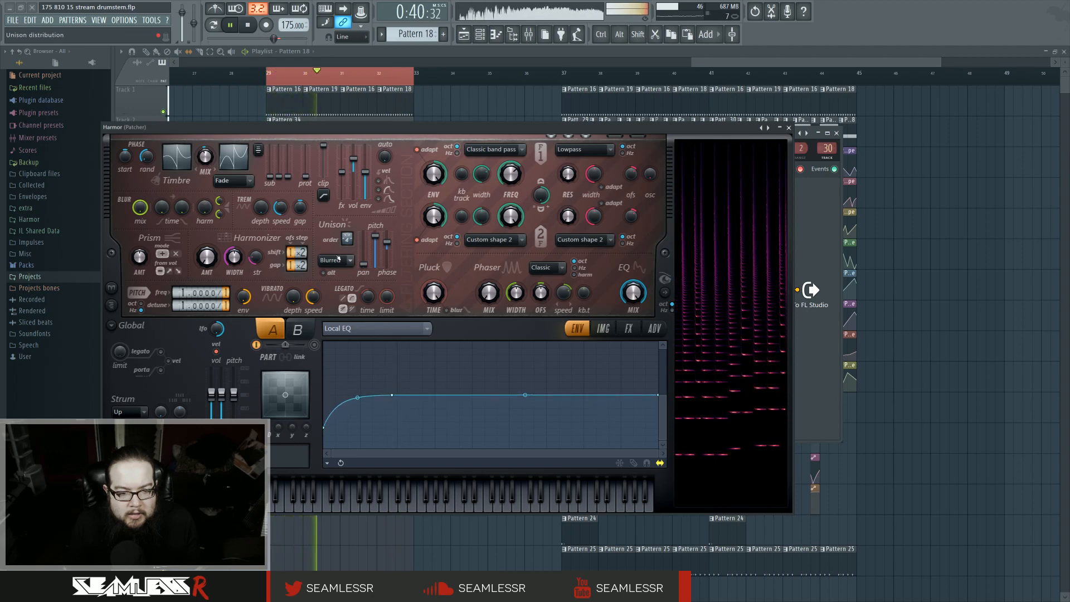
pyautogui.moveTo(363, 264); pyautogui.dragTo(364, 262)
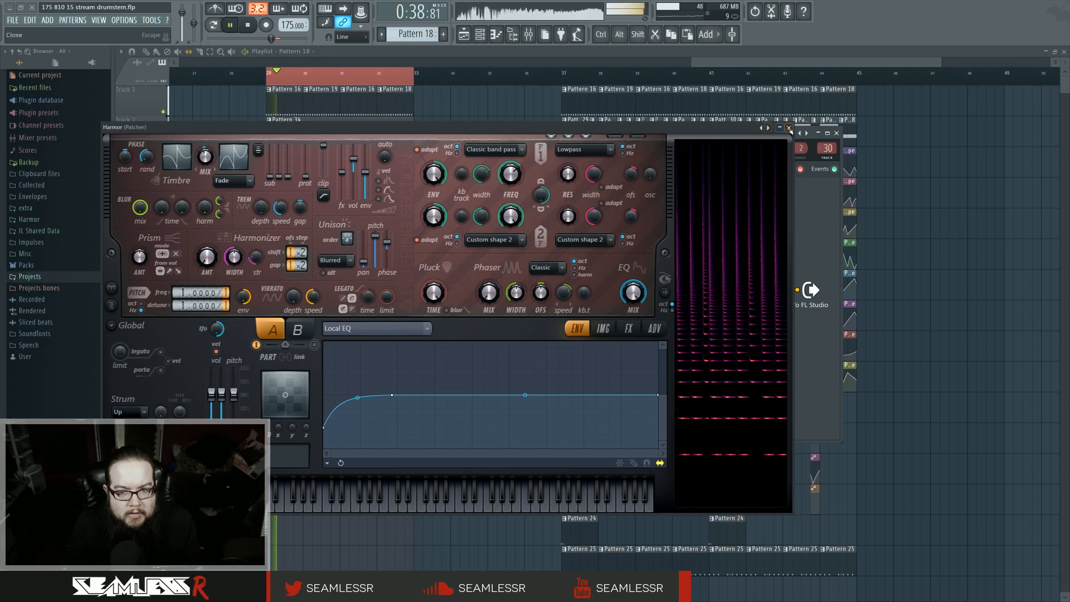
pyautogui.click(788, 128)
# Step: Add a Parametric EQ 2 after Harmor and boost its high shelf with a slight mid dip
pyautogui.rightClick(651, 303)
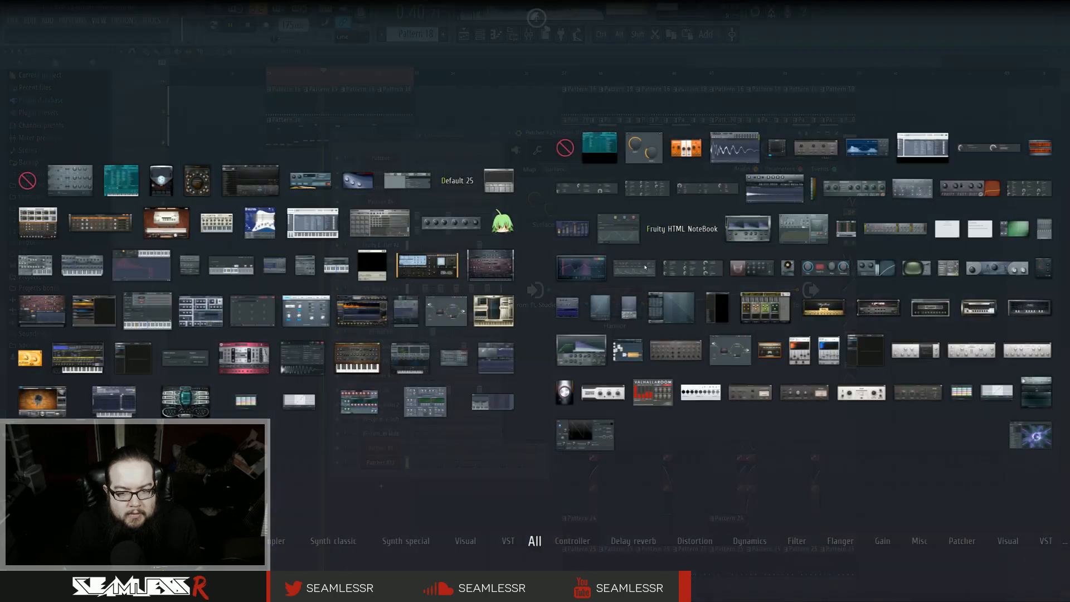
pyautogui.click(580, 267)
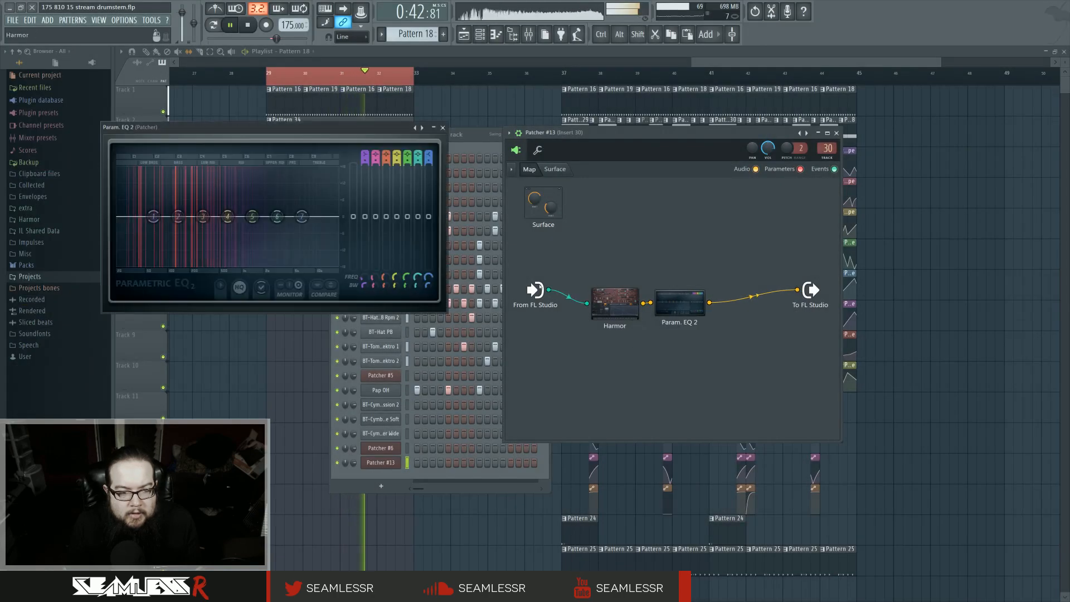
pyautogui.moveTo(234, 229); pyautogui.dragTo(305, 203)
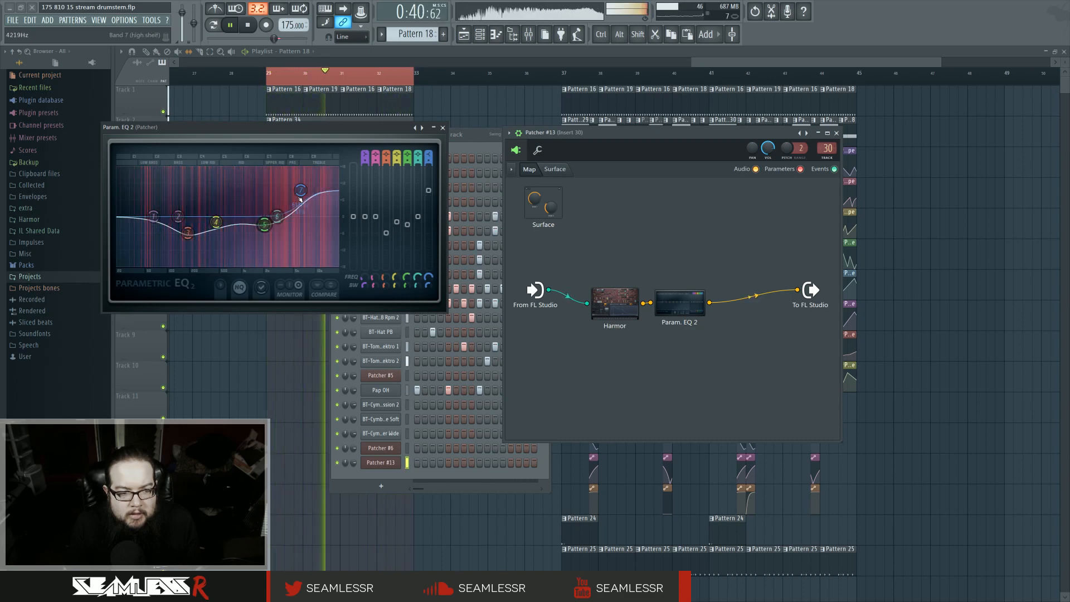
pyautogui.moveTo(188, 232); pyautogui.dragTo(185, 228)
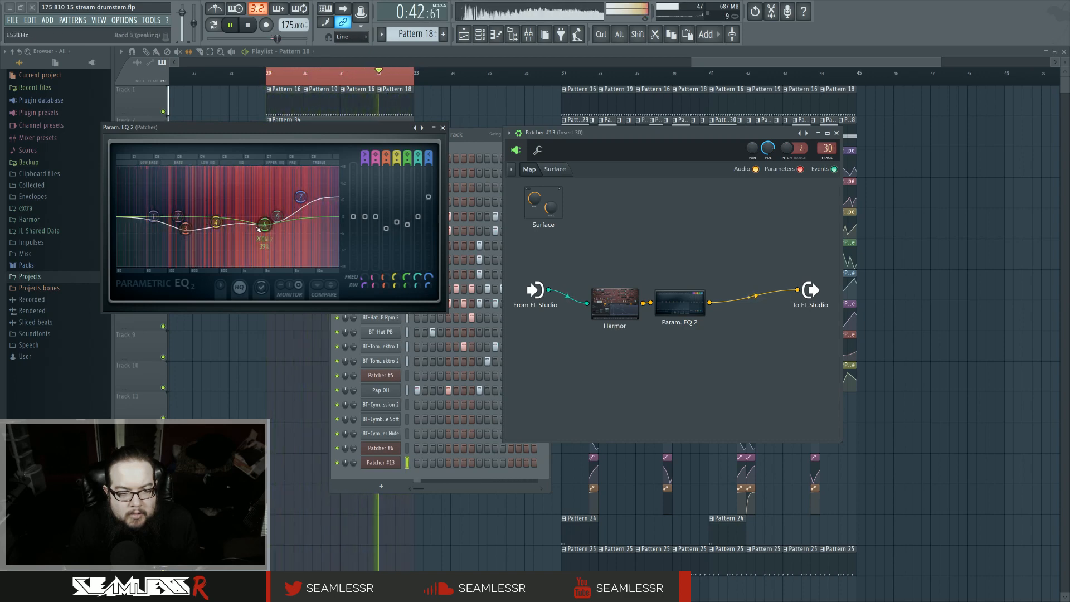
# Step: Insert a WaveShaper after the EQ and bend its transfer curve upward for saturation
pyautogui.press('space')
pyautogui.press('F8')
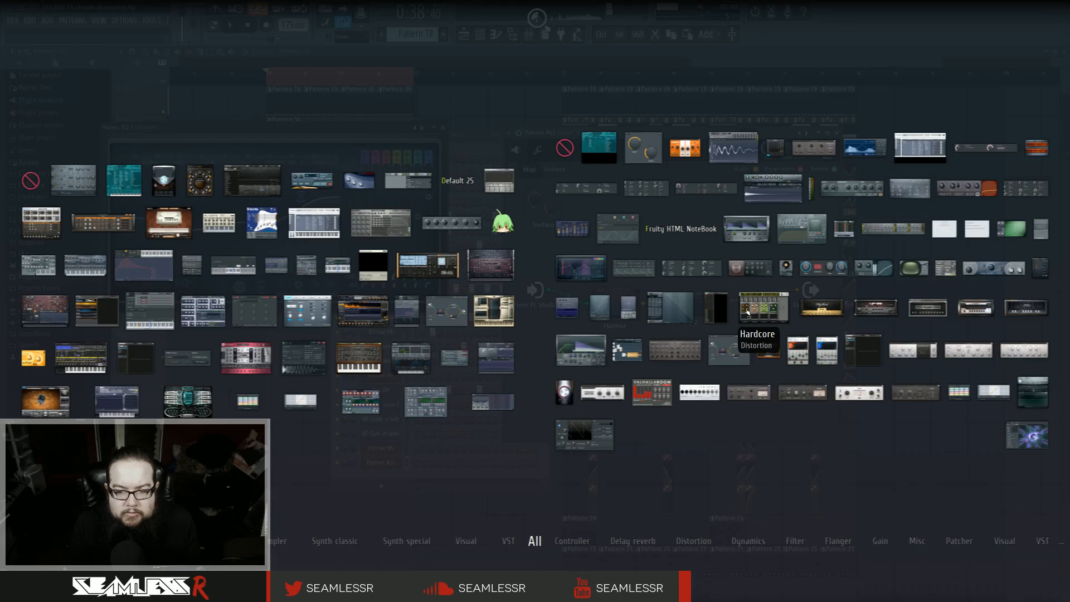
pyautogui.moveTo(607, 313); pyautogui.dragTo(720, 308)
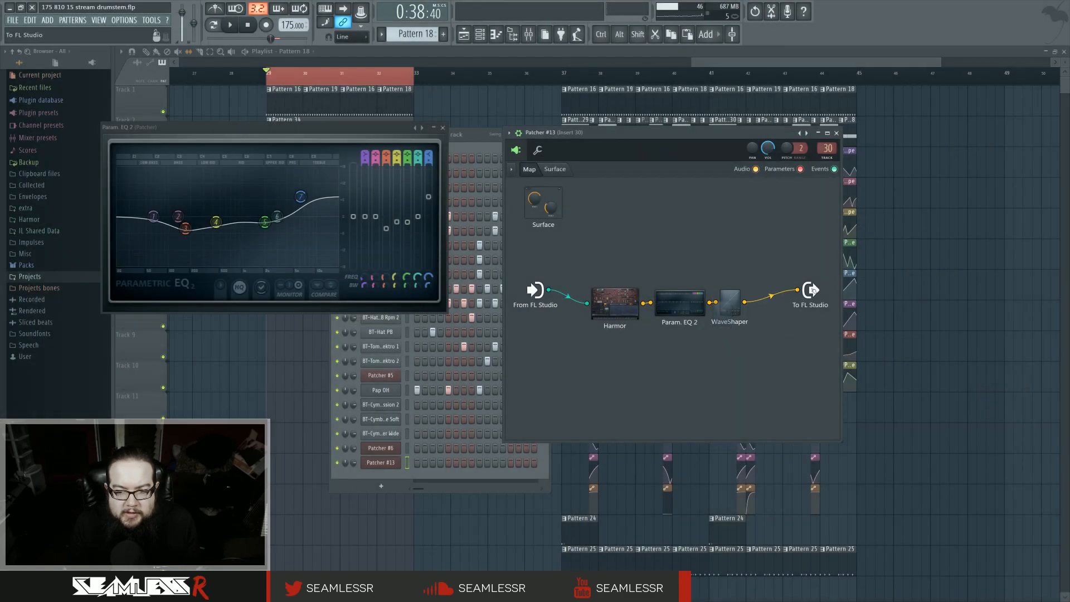
pyautogui.doubleClick(731, 303)
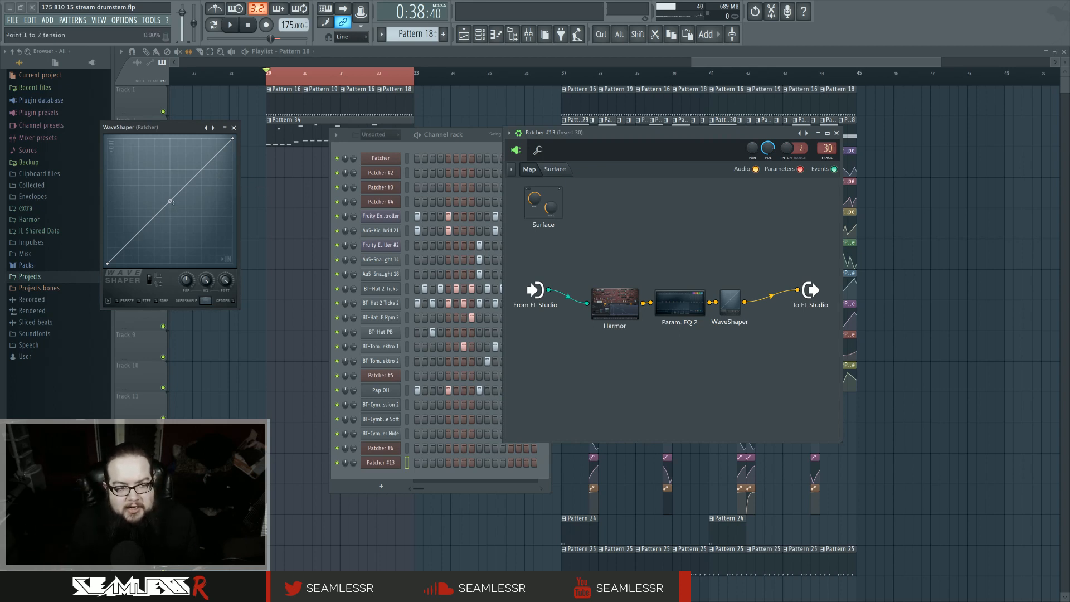
pyautogui.press('space')
pyautogui.moveTo(172, 203); pyautogui.dragTo(169, 168)
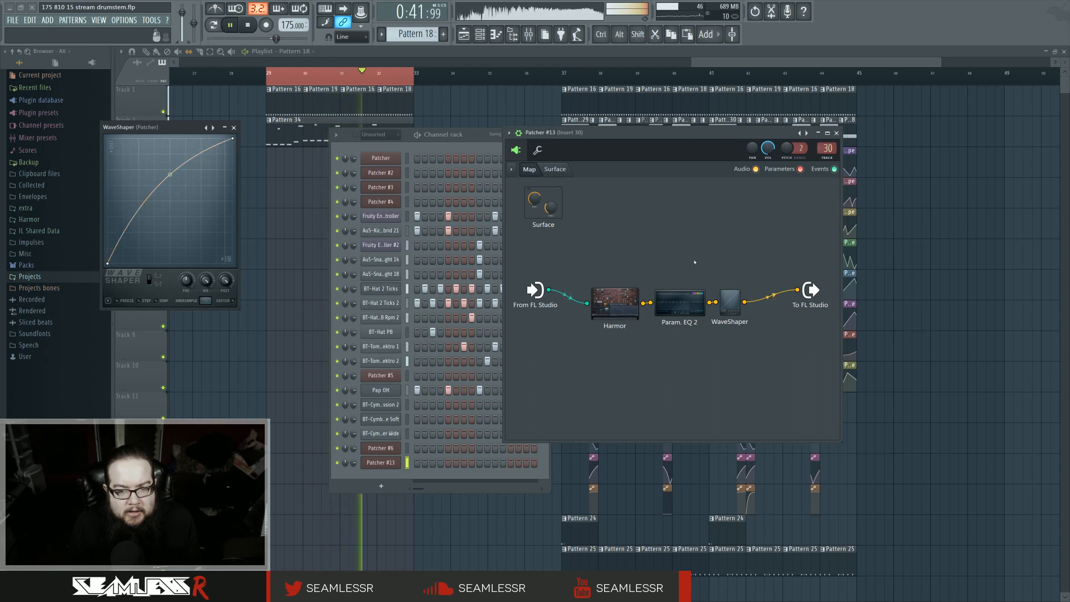
# Step: Add a second Parametric EQ 2 after the WaveShaper and steepen the WaveShaper curve with an extra point
pyautogui.moveTo(739, 309); pyautogui.dragTo(738, 304)
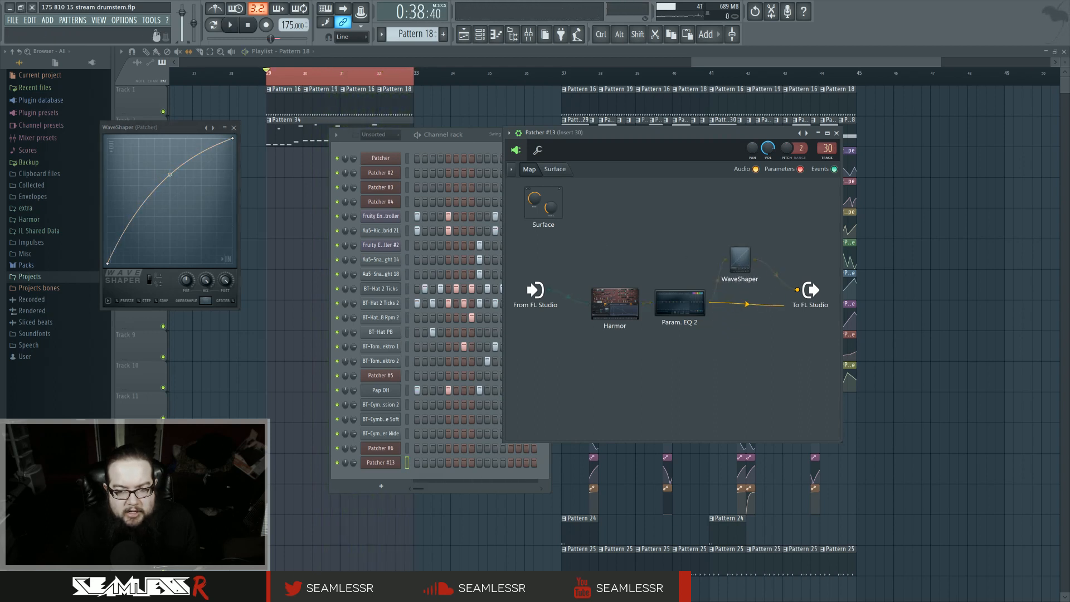
pyautogui.press('F8')
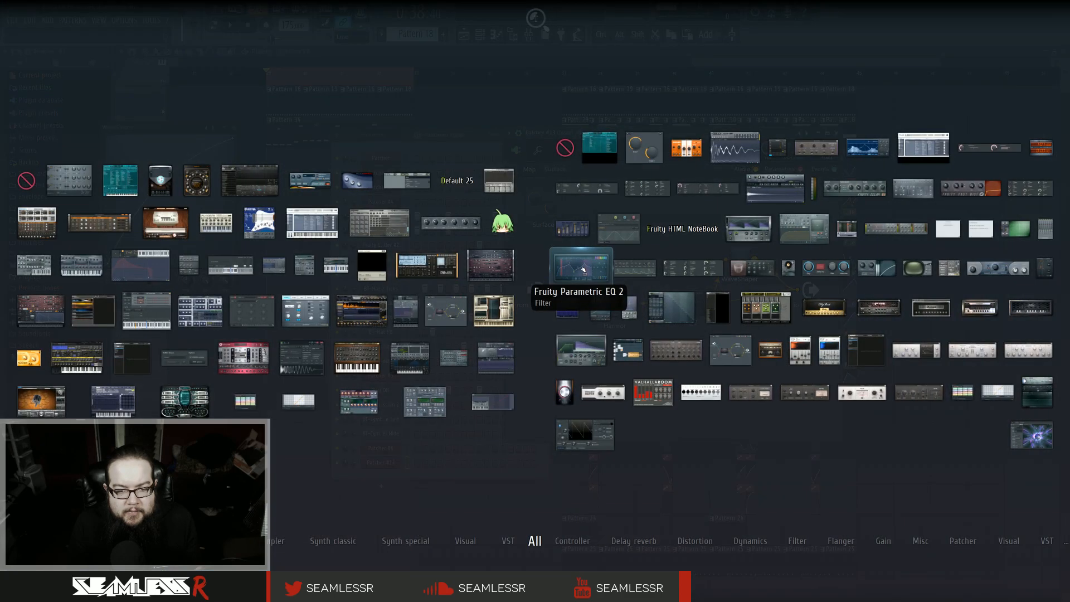
pyautogui.moveTo(582, 265); pyautogui.dragTo(762, 260)
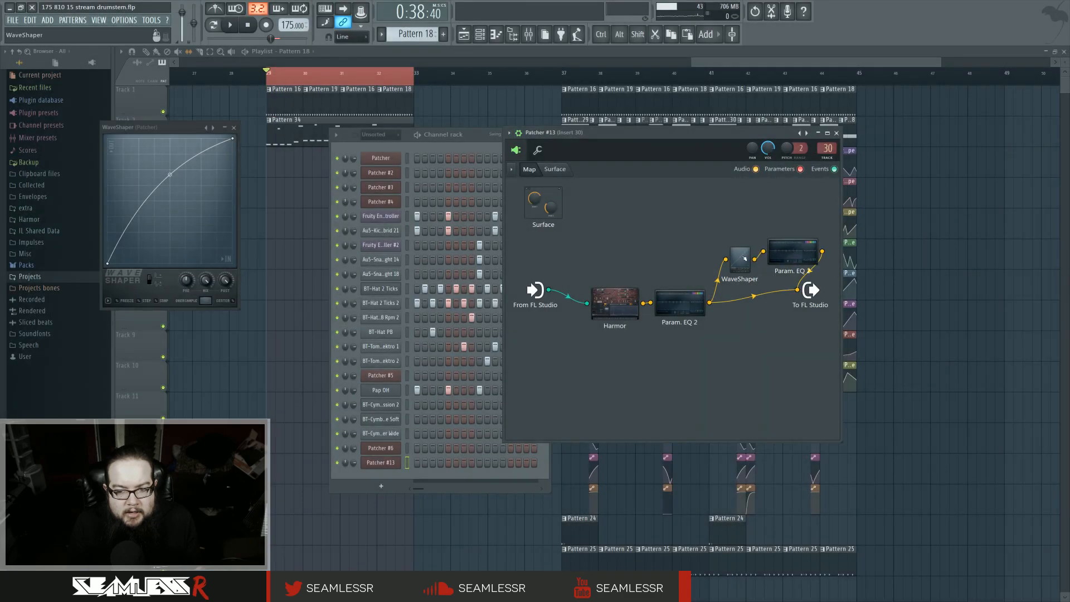
pyautogui.press('space')
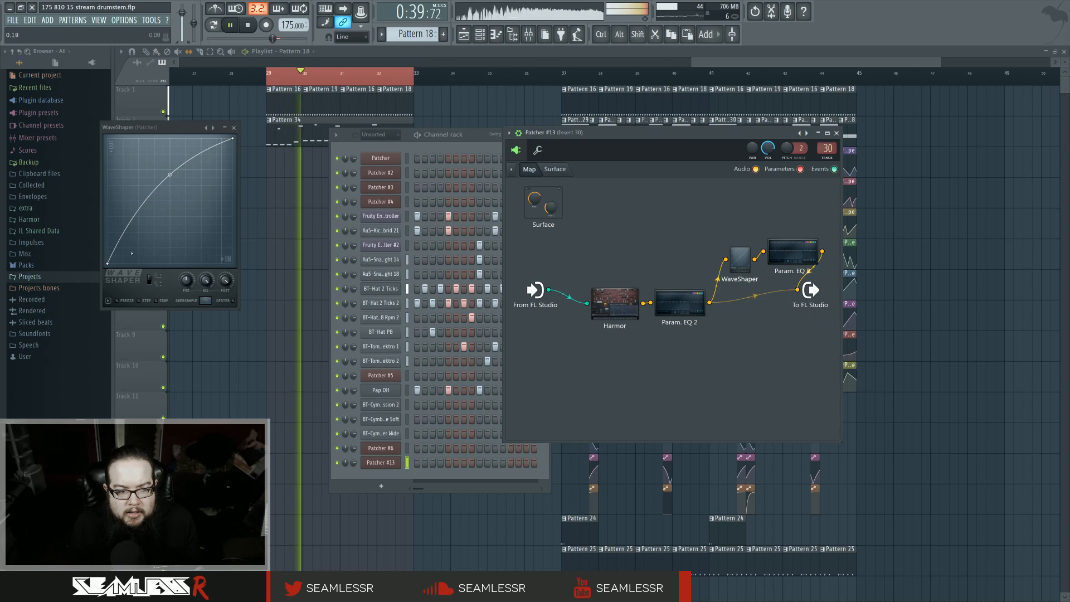
pyautogui.rightClick(131, 263)
pyautogui.moveTo(183, 174); pyautogui.dragTo(182, 139)
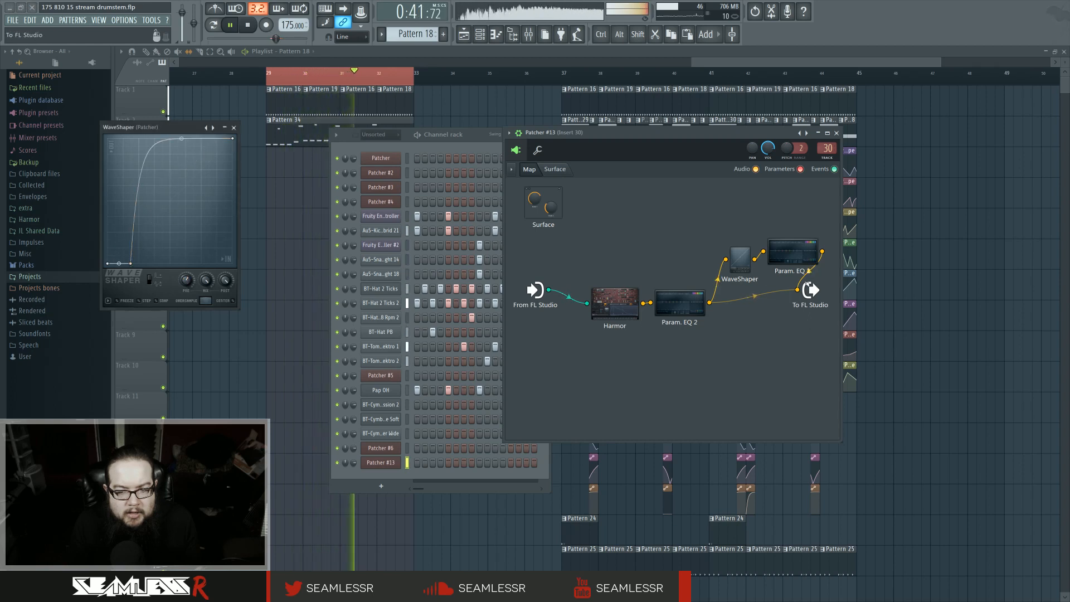
# Step: In the second Parametric EQ 2, cut the lows with band 1 around 1371 Hz and lower the high shelf slightly
pyautogui.click(794, 259)
pyautogui.moveTo(153, 216); pyautogui.dragTo(253, 263)
pyautogui.rightClick(252, 264)
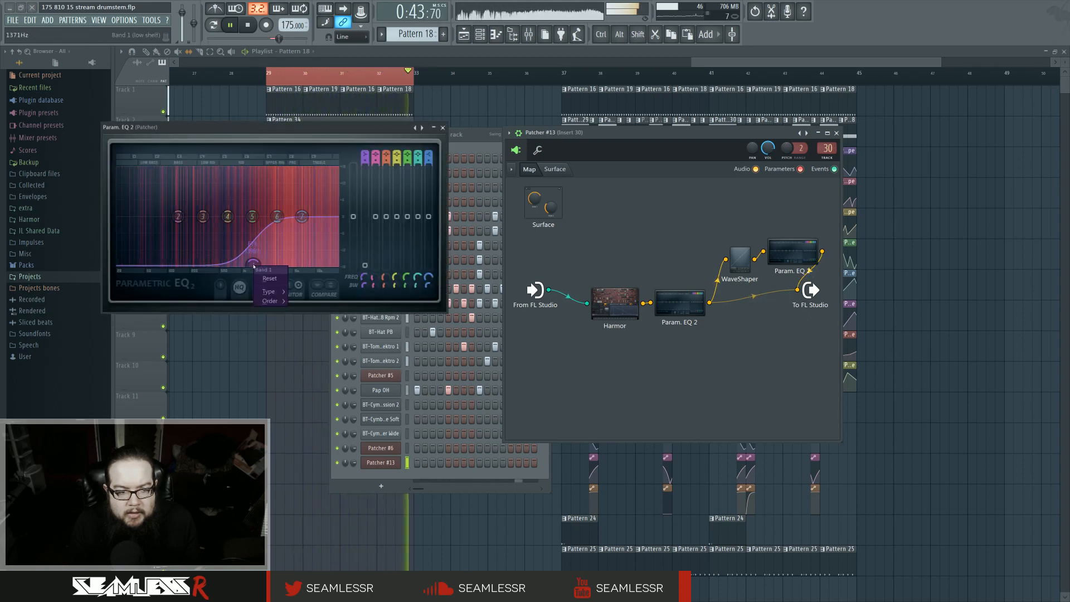
pyautogui.moveTo(280, 292)
pyautogui.click(309, 320)
pyautogui.moveTo(301, 216)
pyautogui.mouseDown()
pyautogui.moveTo(298, 229)
pyautogui.moveTo(288, 227)
pyautogui.moveTo(301, 236)
pyautogui.moveTo(279, 237)
pyautogui.moveTo(301, 222)
pyautogui.mouseUp()
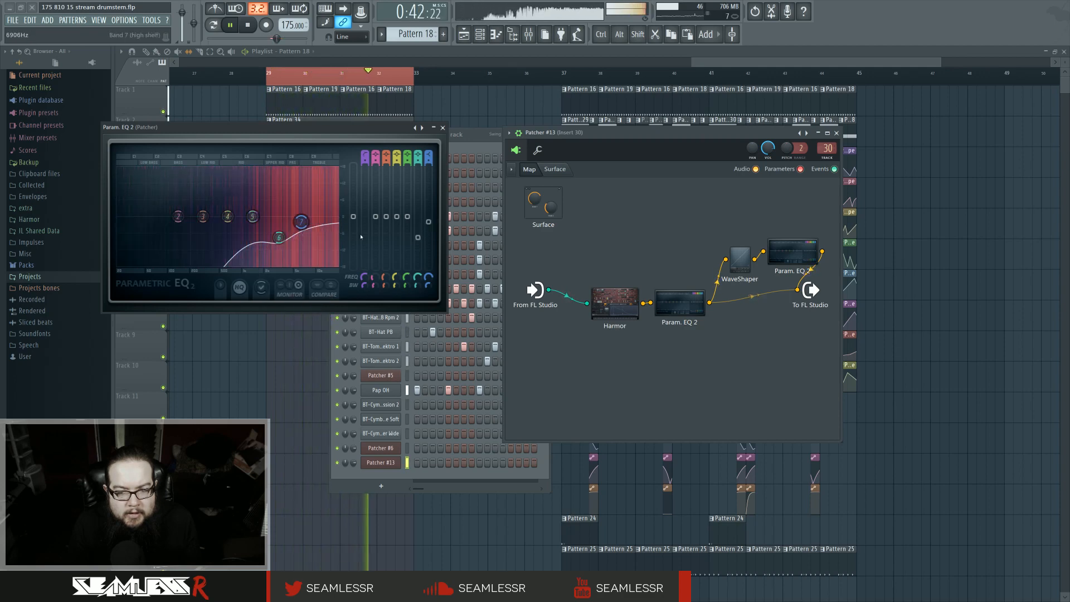
# Step: Rearrange the effect nodes and insert Fruity Chorus between the WaveShaper and the second Parametric EQ 2
pyautogui.moveTo(792, 254); pyautogui.dragTo(708, 239)
pyautogui.press('space')
pyautogui.press('space')
pyautogui.press('space')
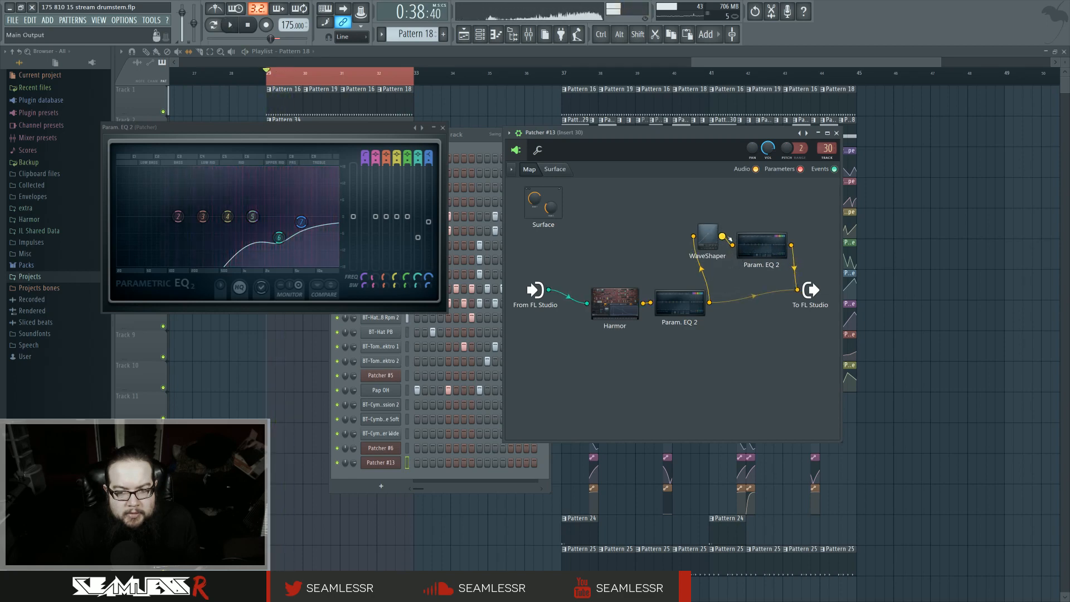
pyautogui.press('F8')
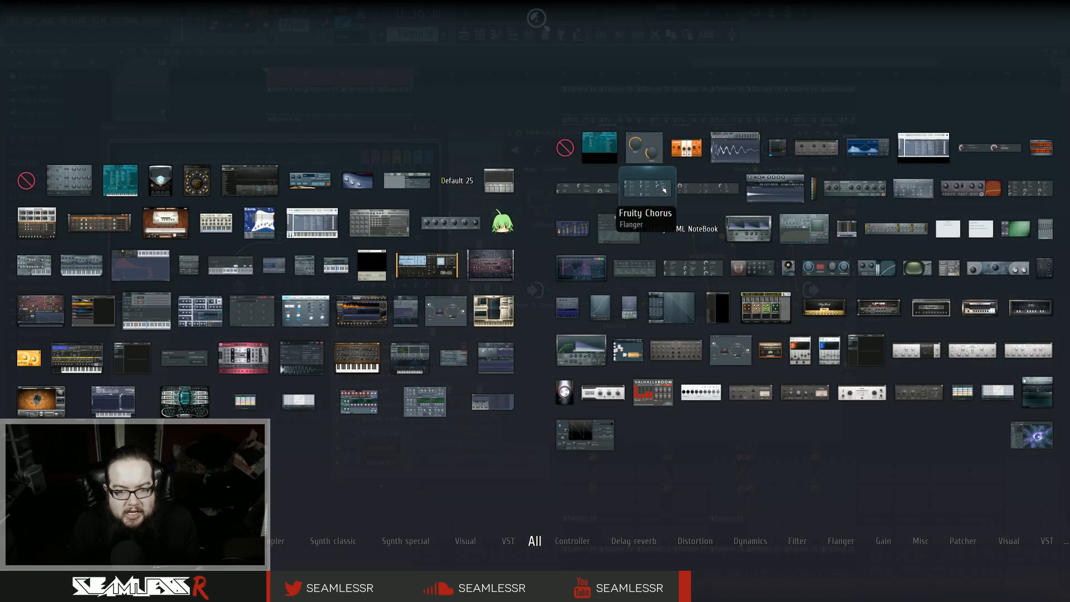
pyautogui.moveTo(794, 234); pyautogui.dragTo(730, 239)
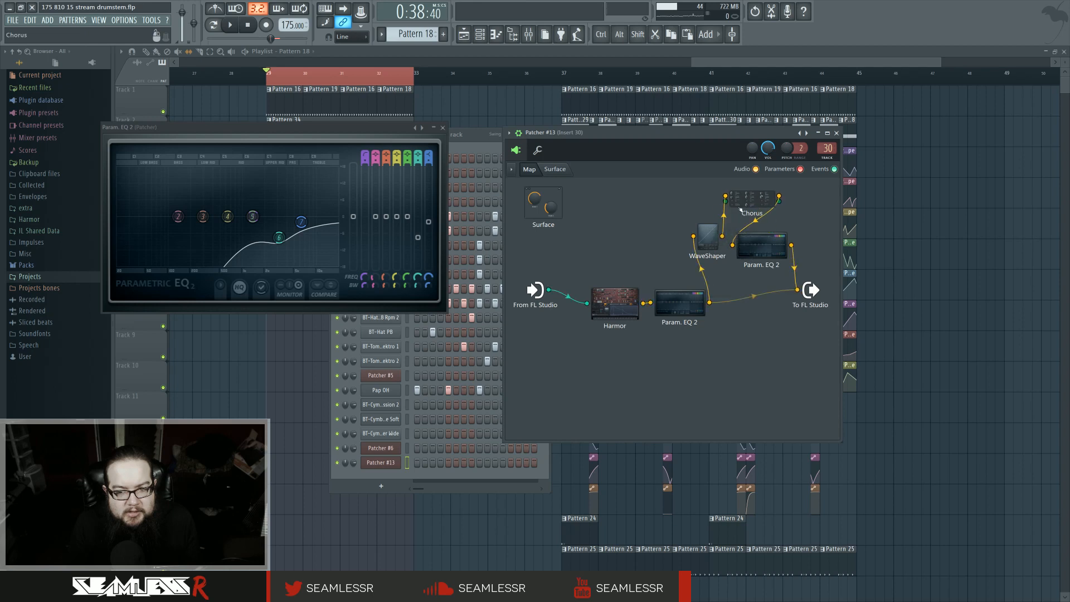
# Step: Set the Chorus delay to about 1.40 ms and its depth to about 0.47 ms
pyautogui.press('space')
pyautogui.moveTo(113, 143); pyautogui.dragTo(114, 158)
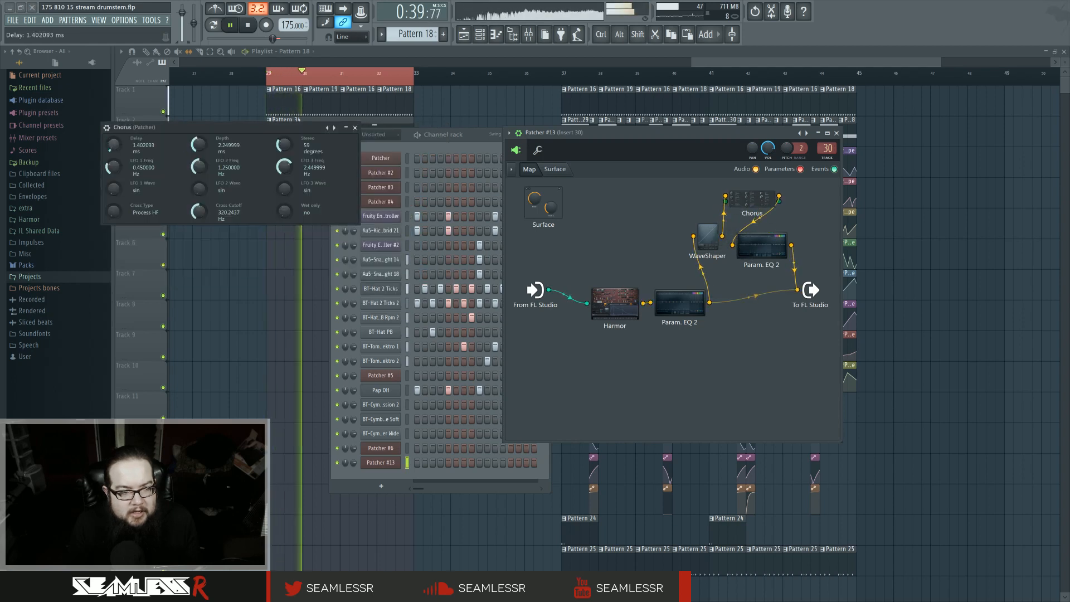
pyautogui.moveTo(200, 140); pyautogui.dragTo(200, 167)
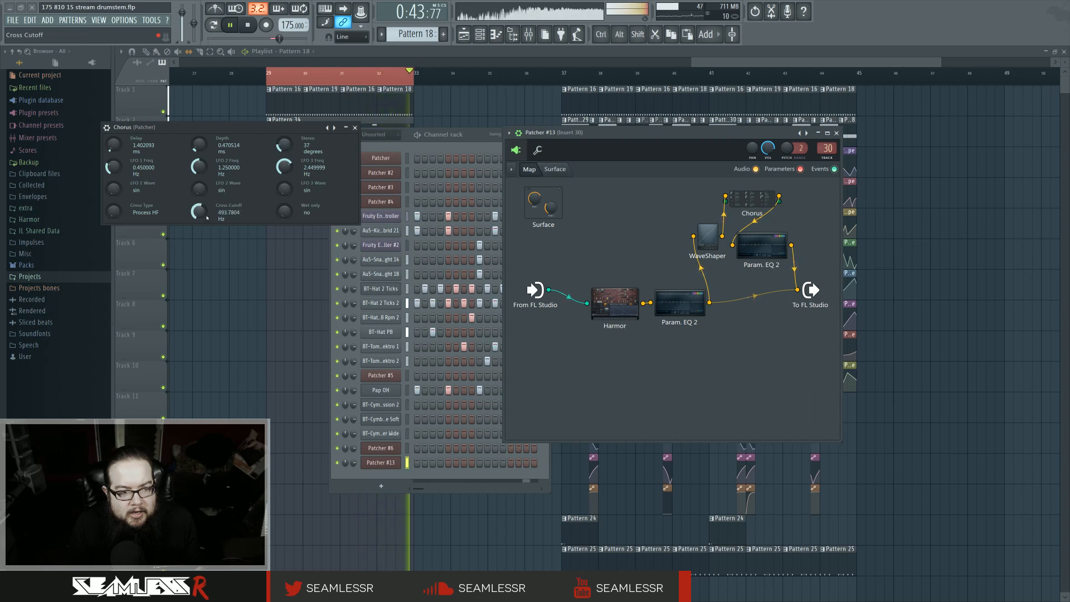
# Step: Lower the Chorus cross cutoff to about 60.38 Hz
pyautogui.moveTo(207, 217); pyautogui.dragTo(207, 250)
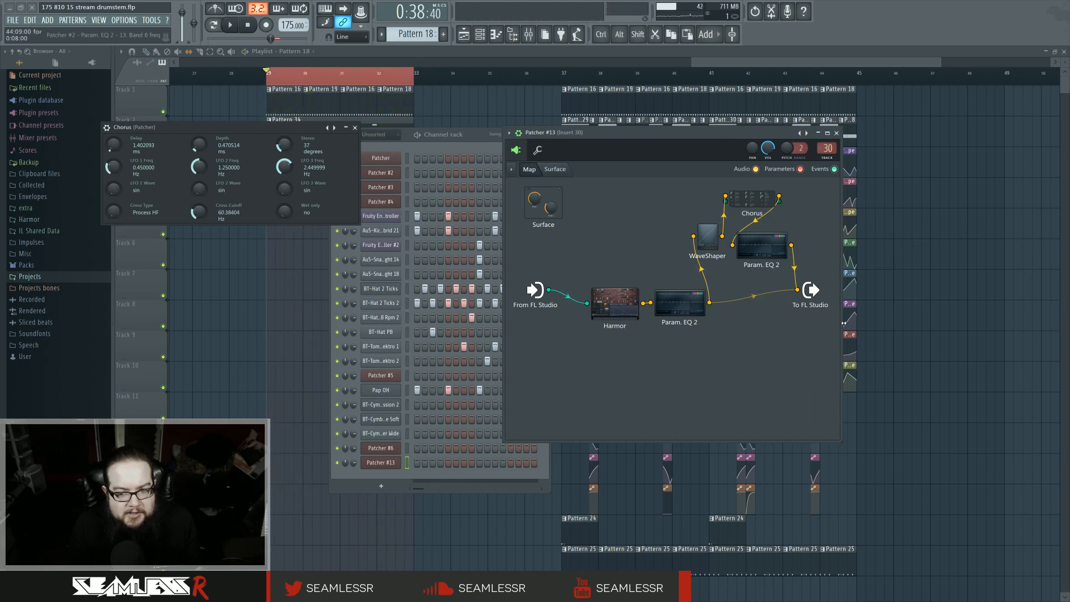
# Step: Widen the Patcher window, move the second Parametric EQ 2 node further right, audition the sound and close the Chorus
pyautogui.moveTo(843, 323); pyautogui.dragTo(1028, 322)
pyautogui.moveTo(757, 247); pyautogui.dragTo(821, 235)
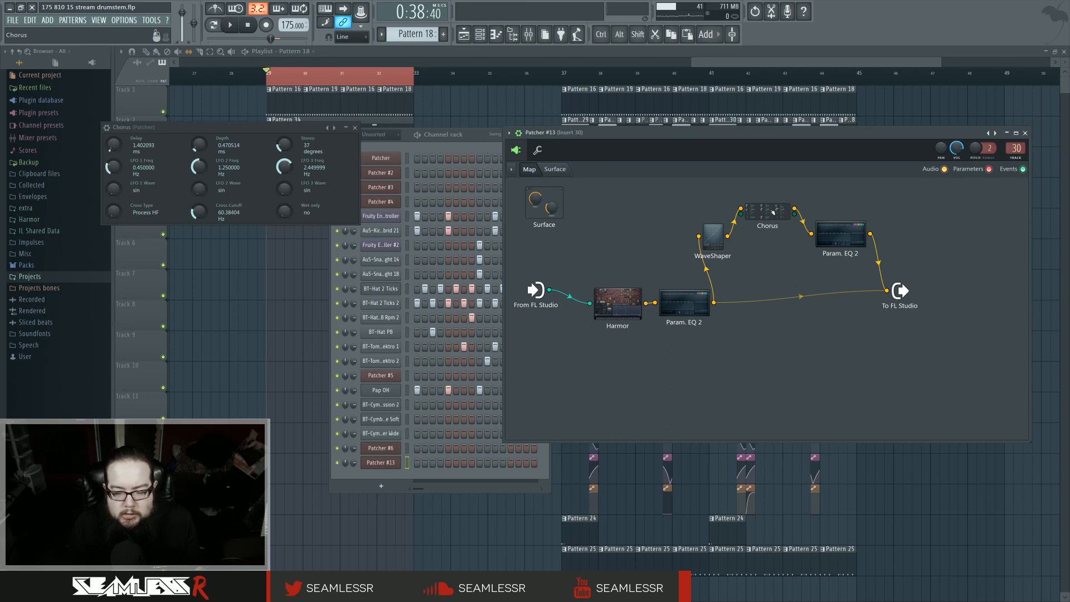
pyautogui.press('space')
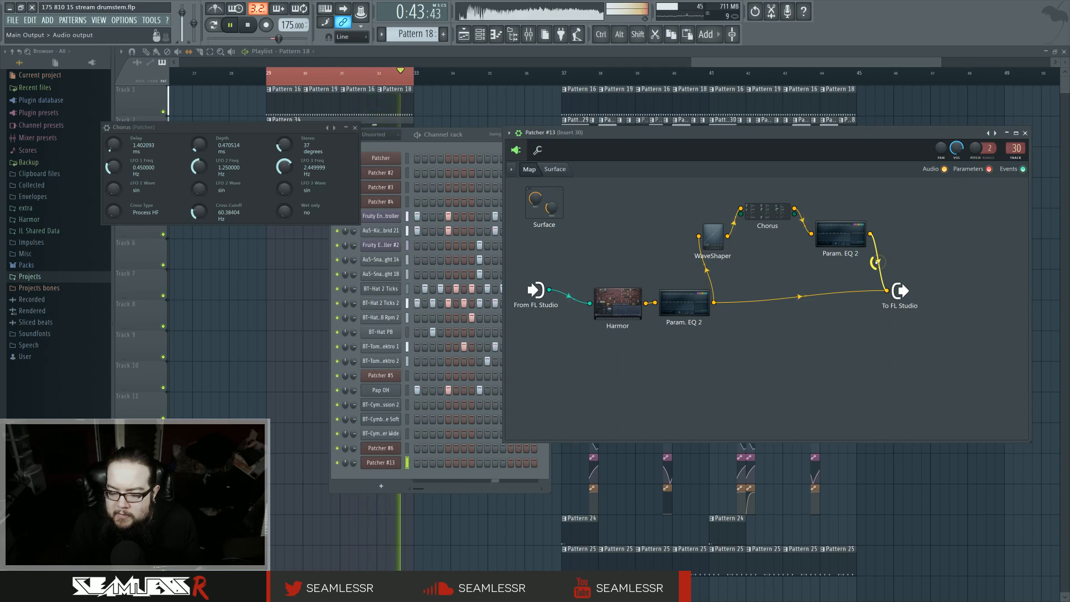
pyautogui.press('space')
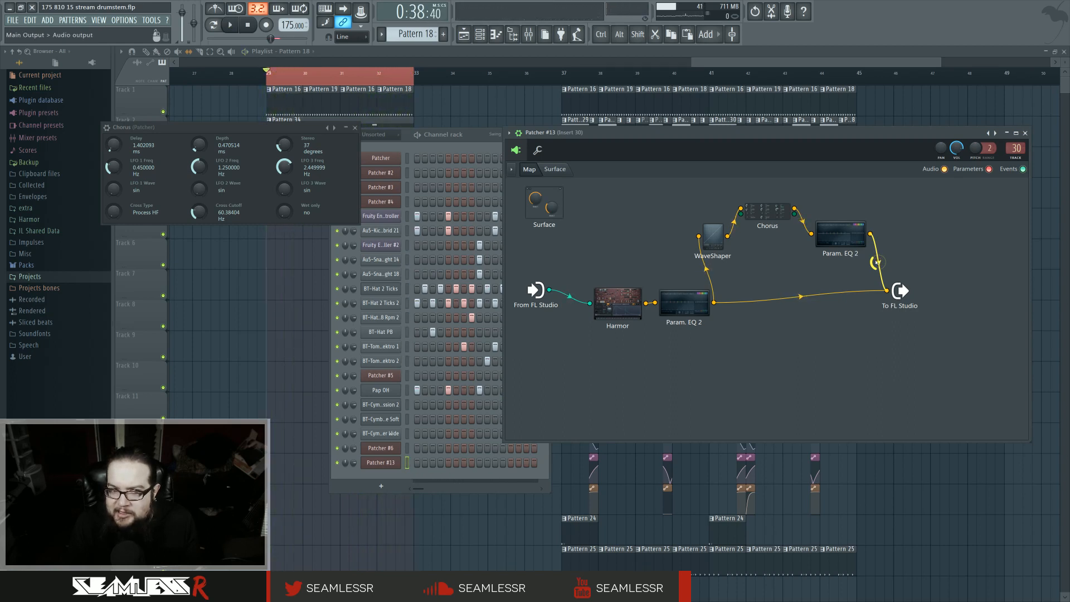
pyautogui.click(356, 128)
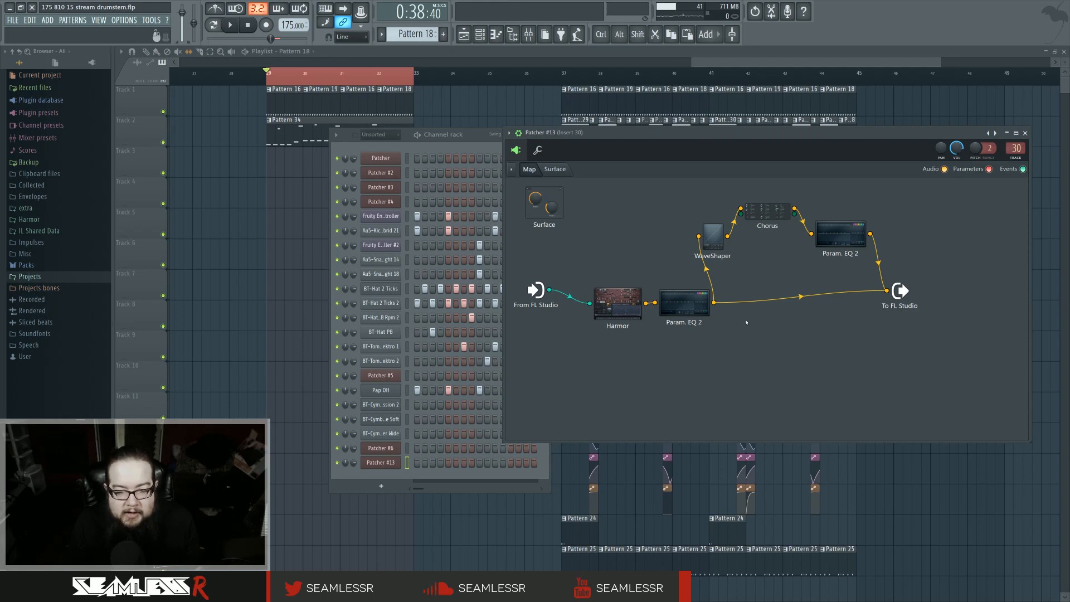
# Step: Open Pattern 34 in the piano roll and reposition one of the opening F2 notes
pyautogui.doubleClick(286, 141)
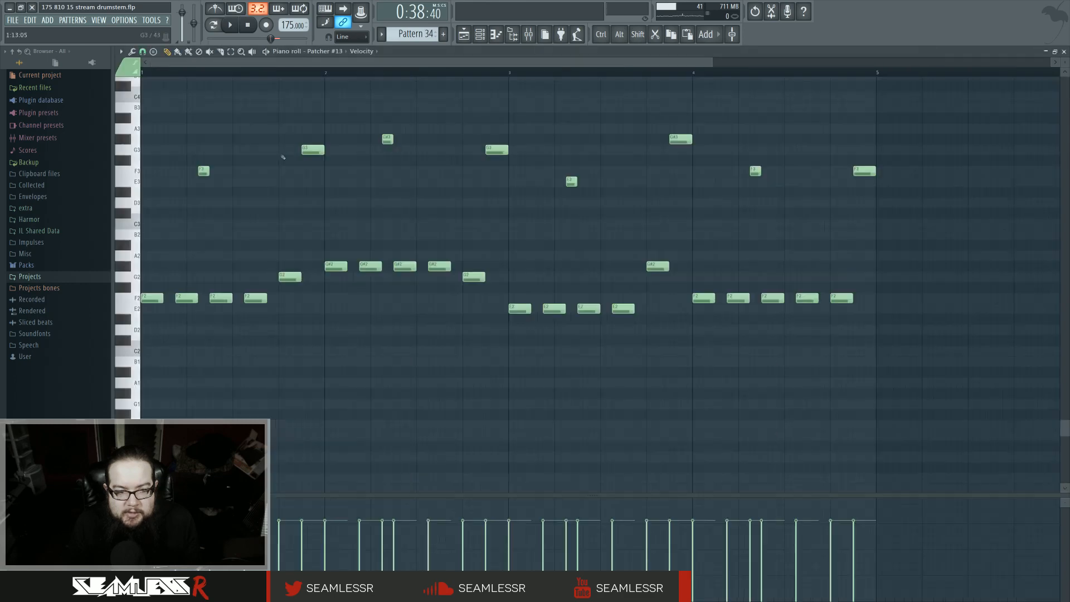
pyautogui.press('space')
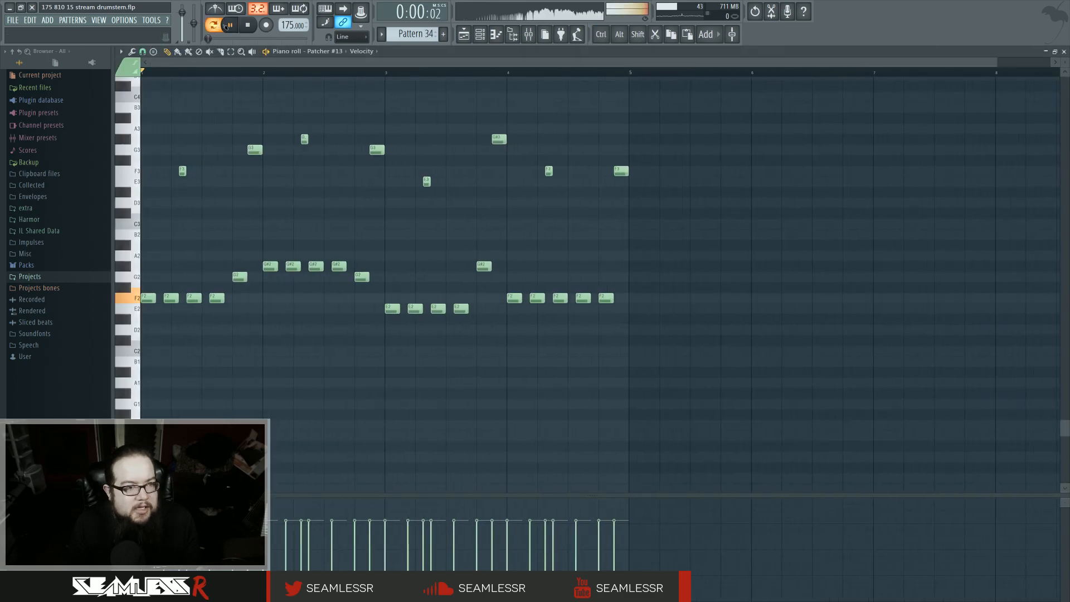
pyautogui.scroll(1, 164, 344)
pyautogui.press('space')
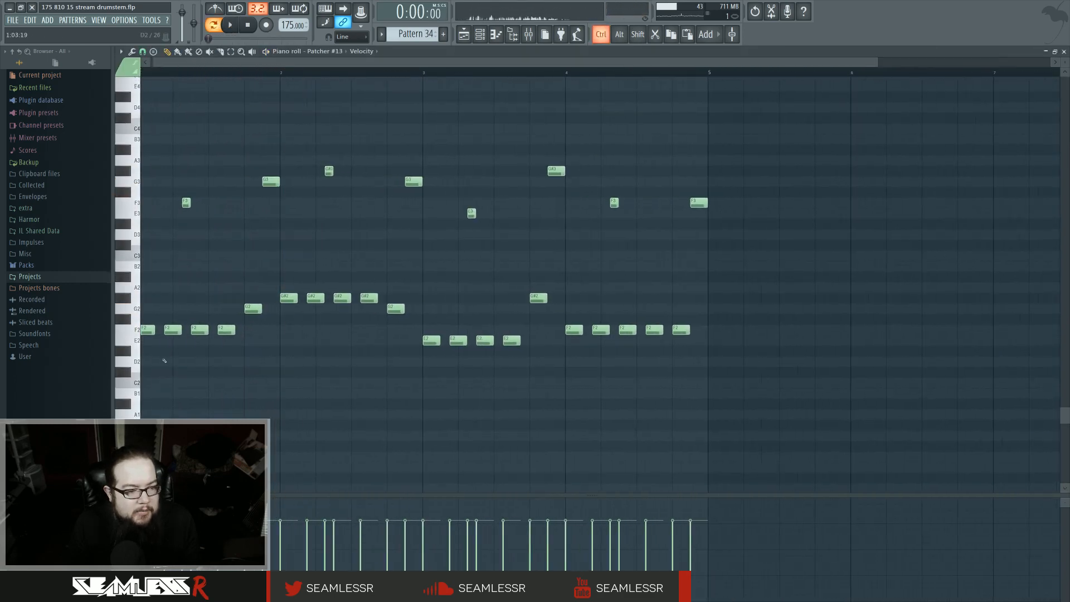
pyautogui.scroll(1, 184, 356)
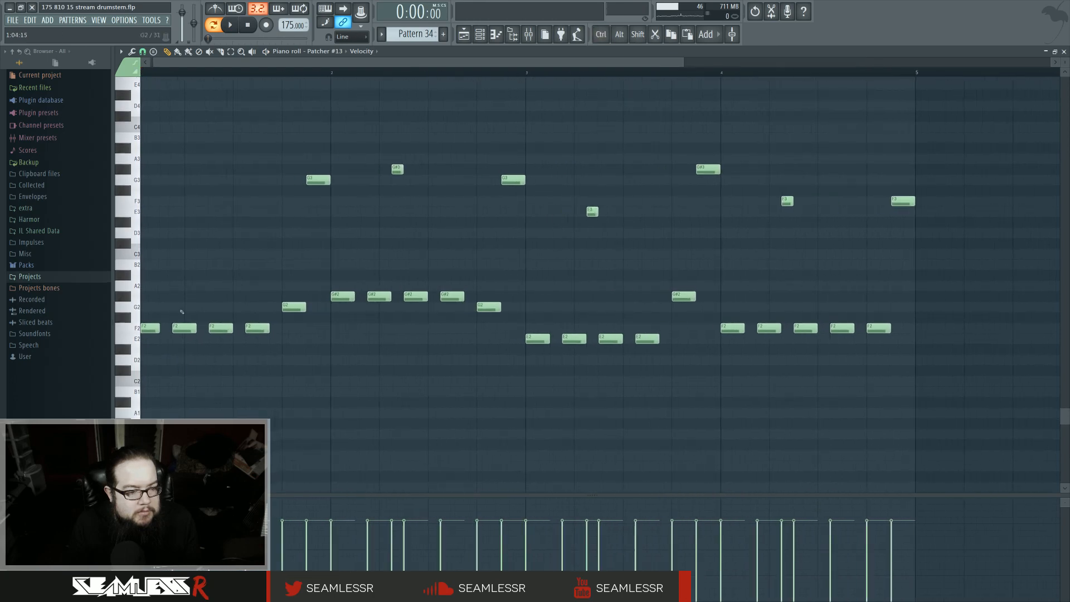
pyautogui.moveTo(182, 329); pyautogui.dragTo(268, 331)
pyautogui.press('space')
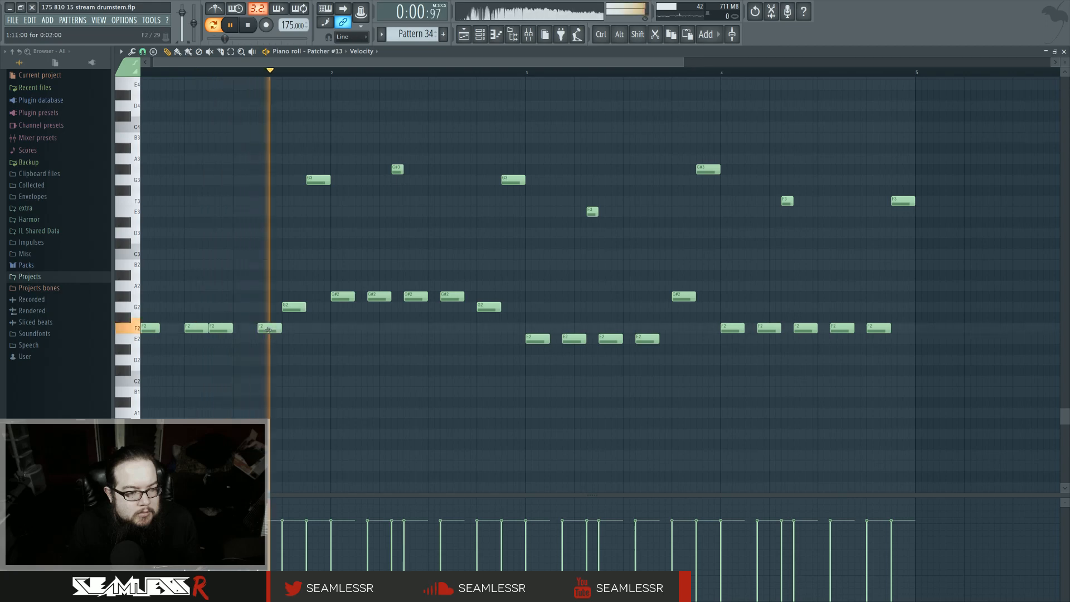
# Step: Select the melody from the G2 note onward and shift it about one beat later
pyautogui.scroll(-3, 269, 291)
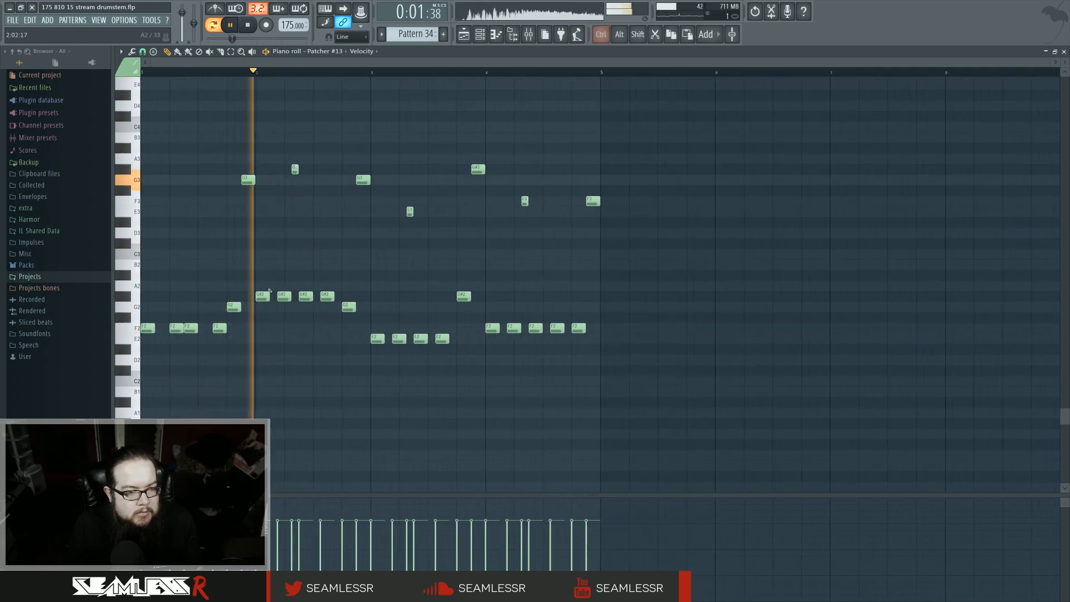
pyautogui.moveTo(234, 133); pyautogui.dragTo(625, 362)
pyautogui.press('space')
pyautogui.moveTo(237, 309); pyautogui.dragTo(353, 309)
pyautogui.click(393, 344)
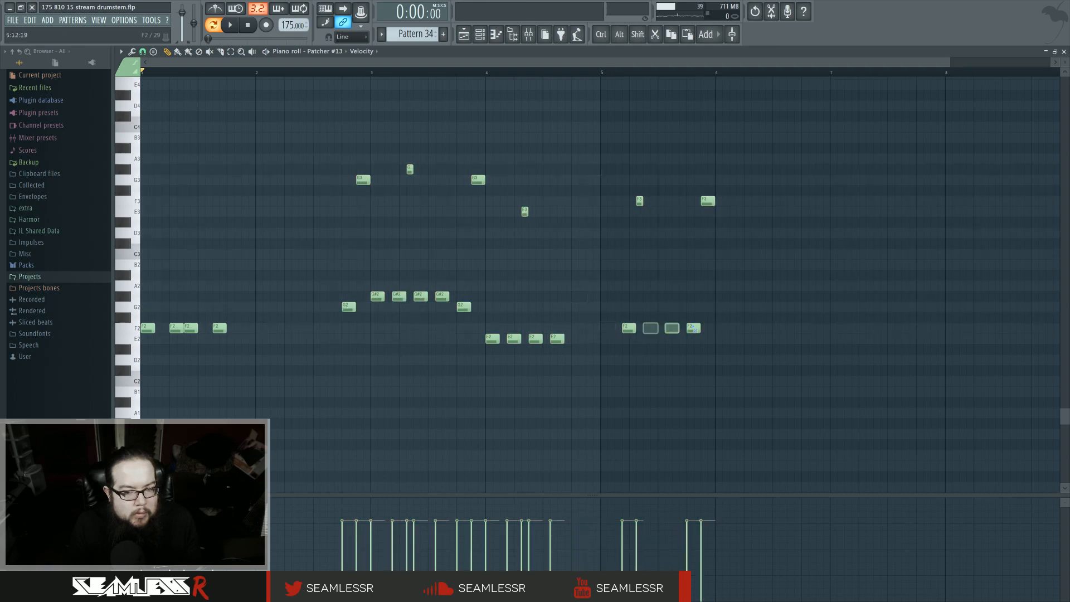
# Step: Fill the gap at the start of the melody with additional repeated F2 notes
pyautogui.press('space')
pyautogui.scroll(2, 200, 329)
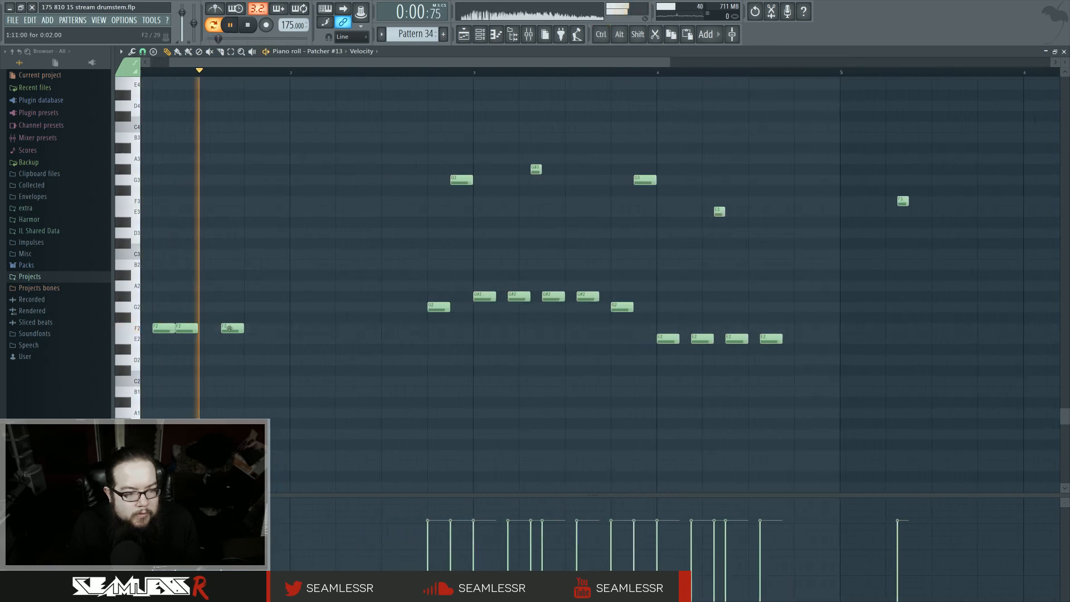
pyautogui.click(262, 330)
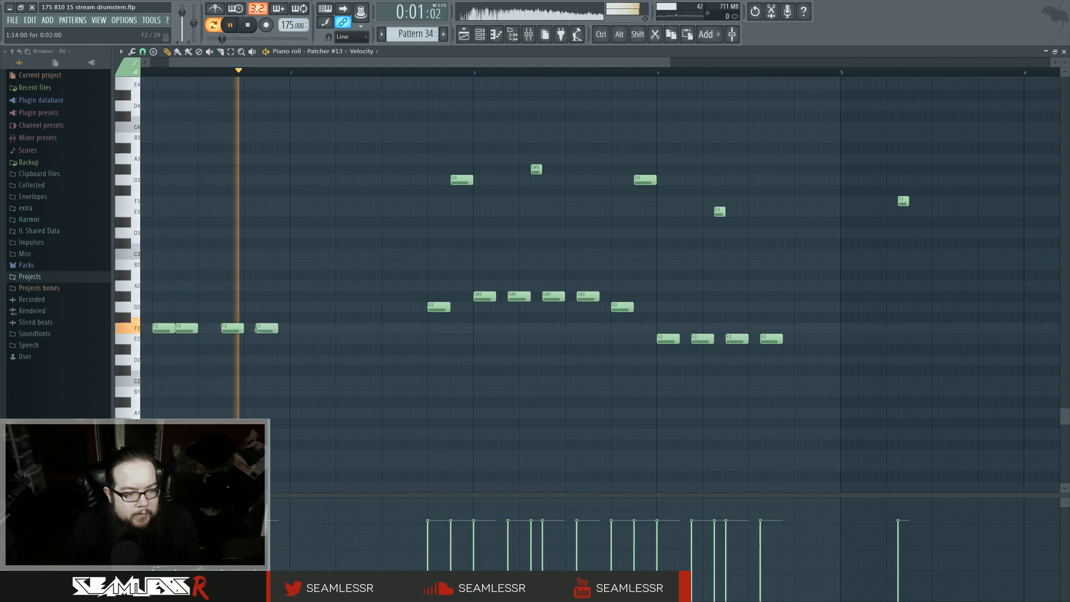
pyautogui.click(299, 330)
pyautogui.click(341, 330)
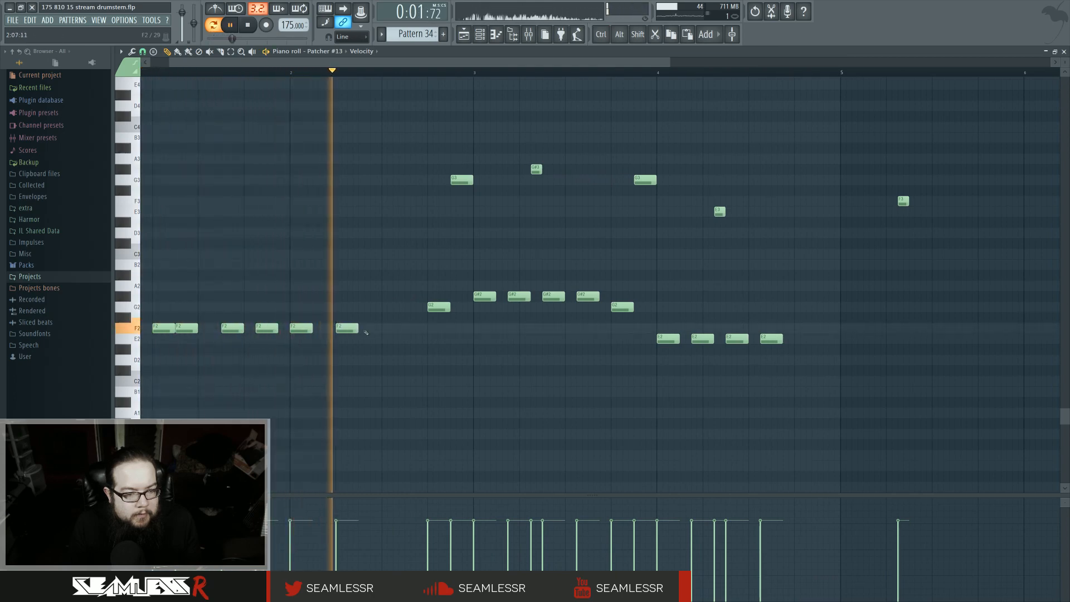
pyautogui.press('space')
pyautogui.click(373, 330)
pyautogui.click(397, 330)
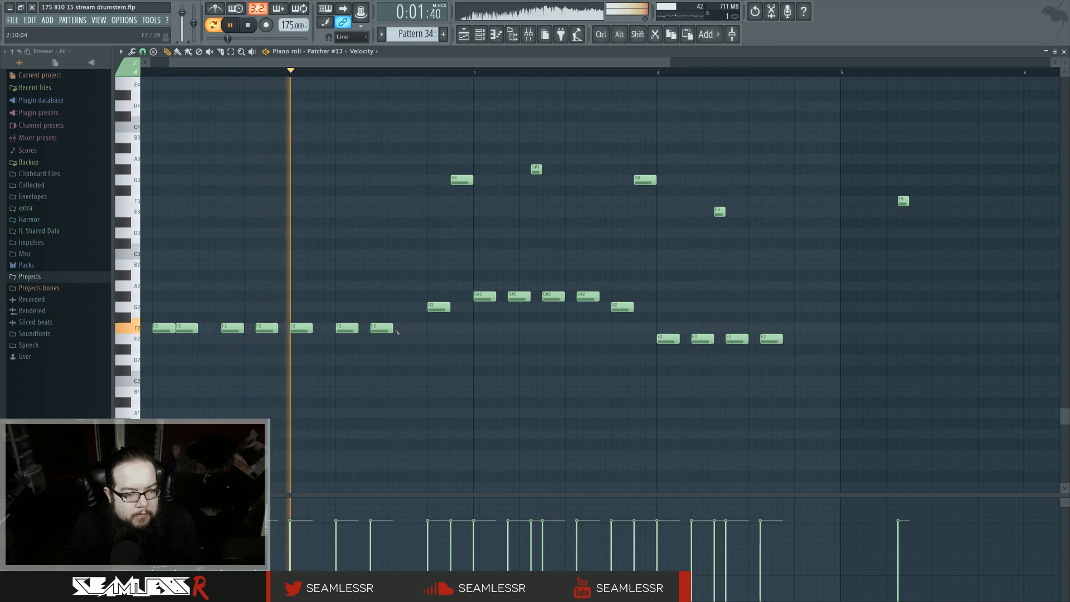
# Step: Nudge one E2 note slightly later, delete the E3 note, and add another E2 note ending the run
pyautogui.scroll(-3, 431, 345)
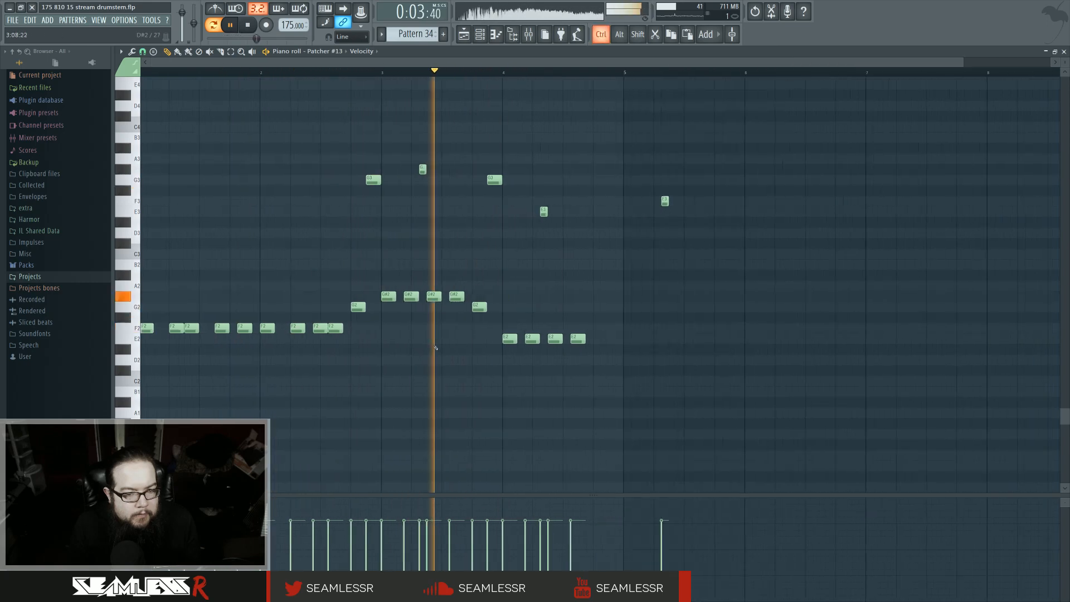
pyautogui.scroll(3, 408, 339)
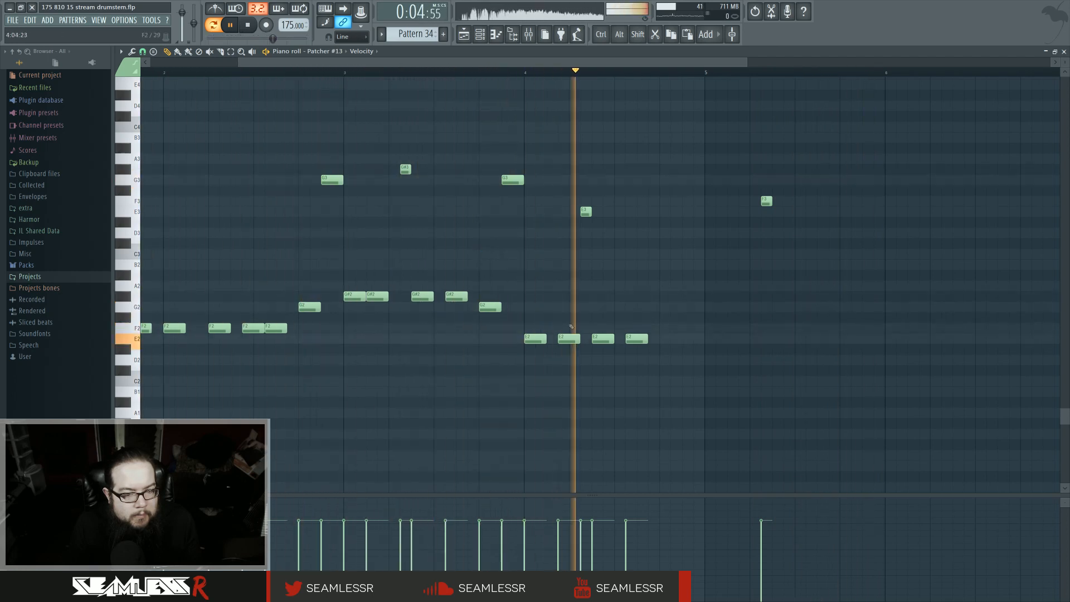
pyautogui.moveTo(569, 340); pyautogui.dragTo(581, 340)
pyautogui.press('space')
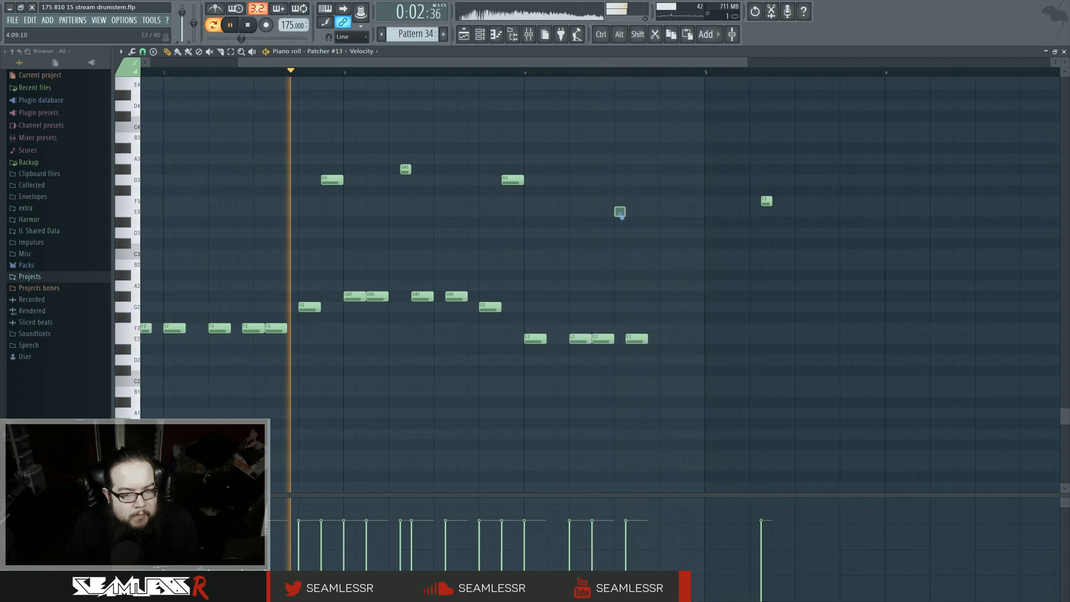
pyautogui.rightClick(620, 211)
pyautogui.click(663, 339)
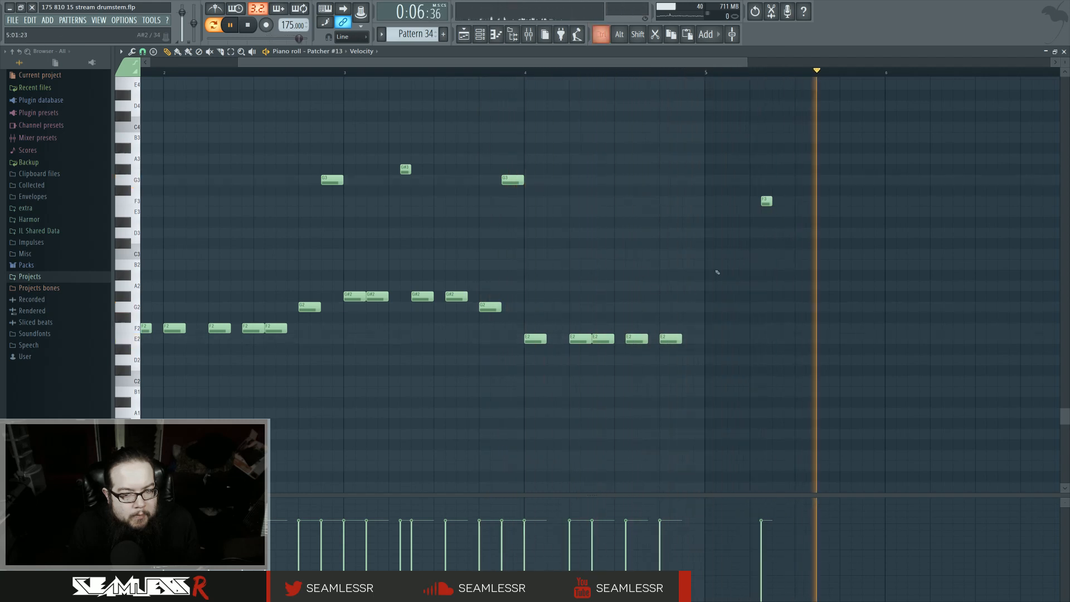
# Step: Open Harmor in Patcher #13 and set the second filter type to Classic low pass
pyautogui.keyDown('ctrl'); pyautogui.scroll(-2, 718, 278); pyautogui.keyUp('ctrl')
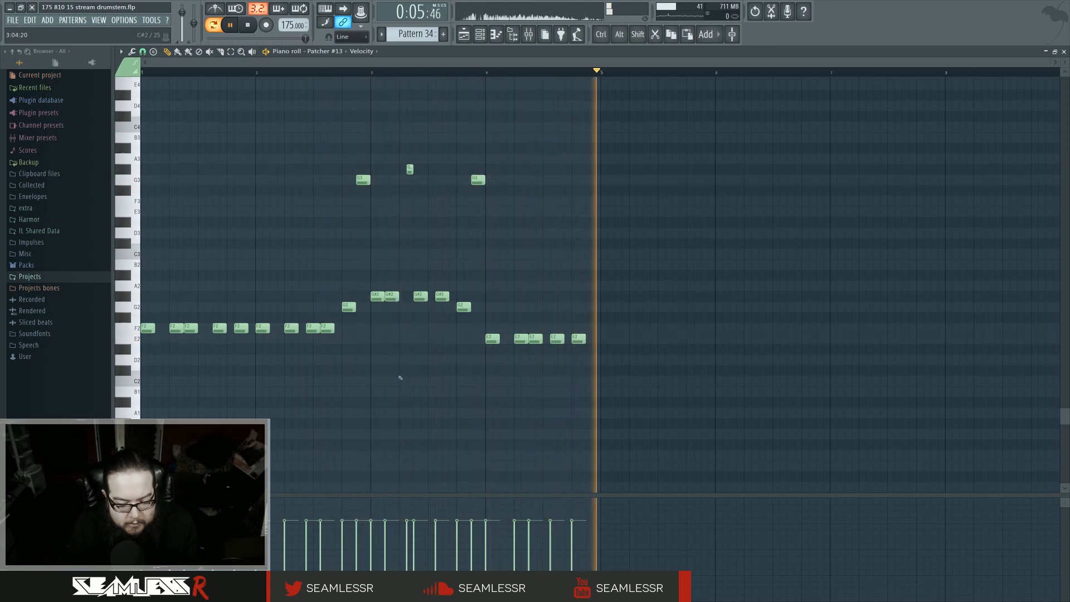
pyautogui.press('F6')
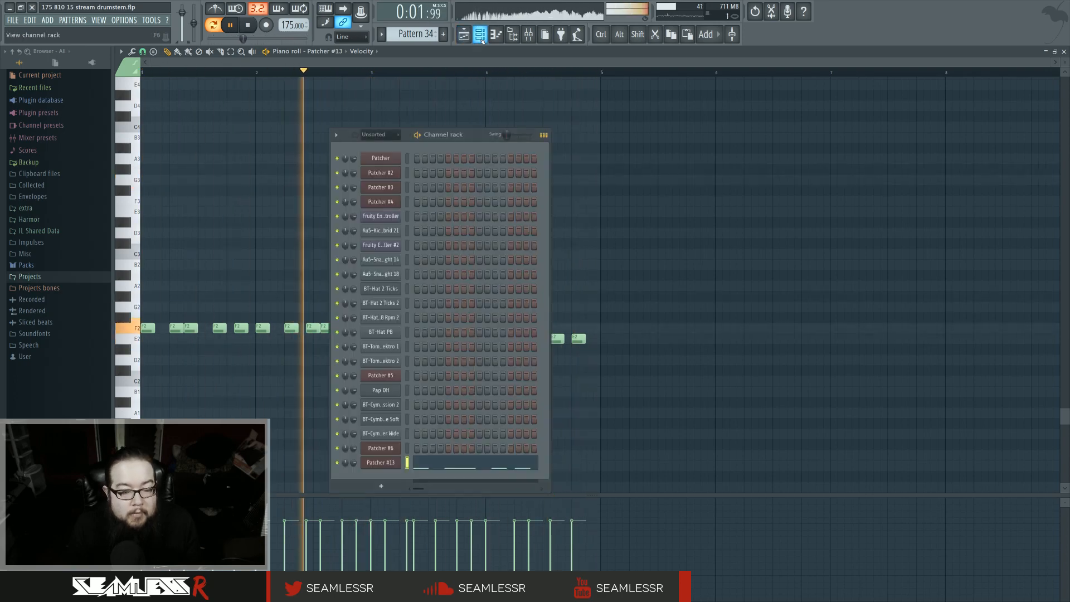
pyautogui.click(388, 462)
pyautogui.click(617, 304)
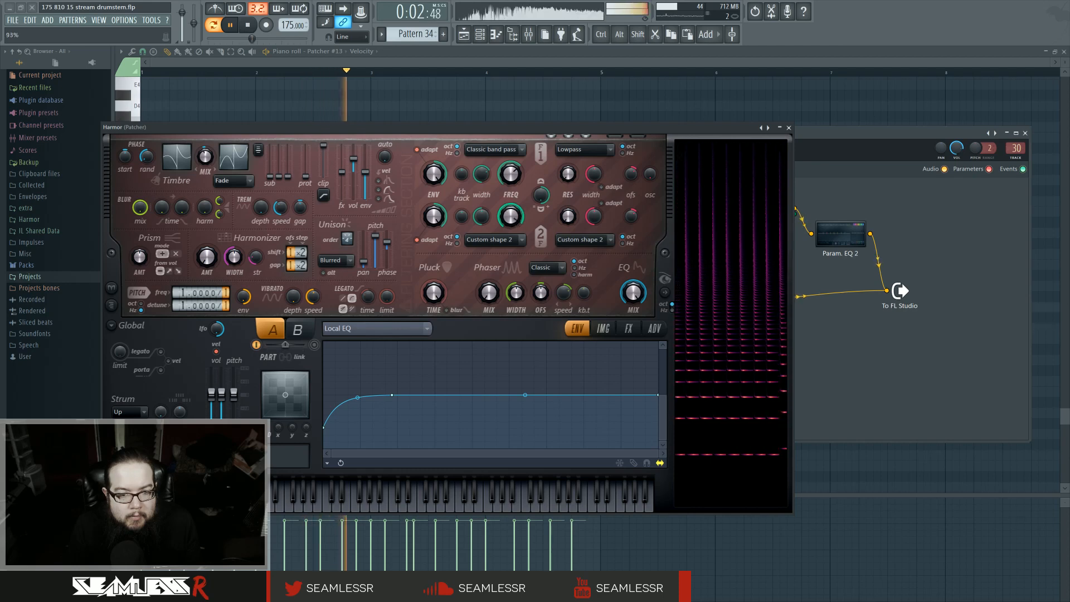
pyautogui.click(494, 240)
pyautogui.click(493, 251)
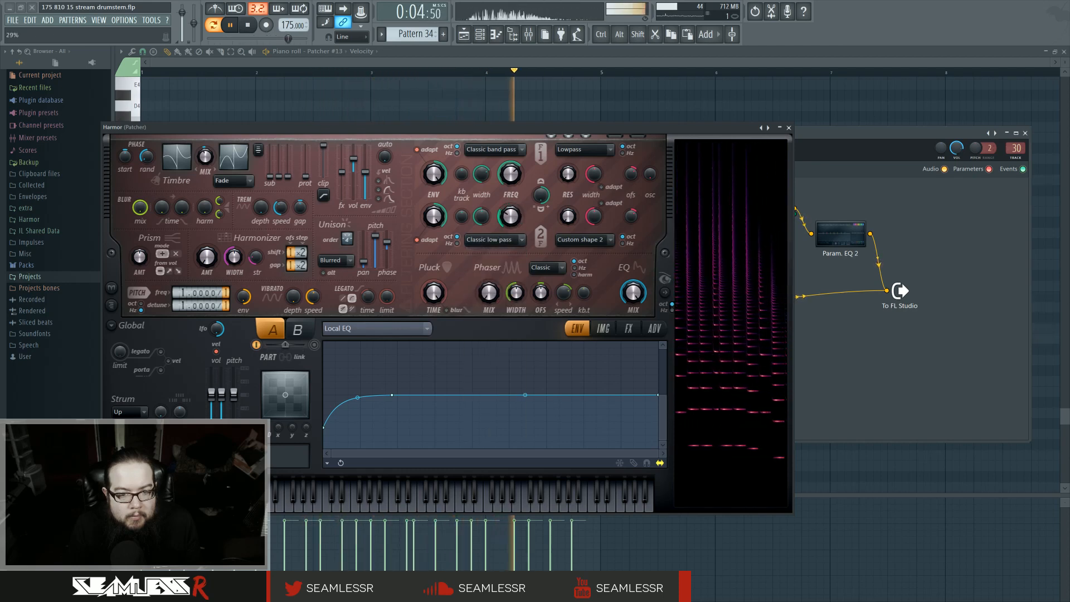
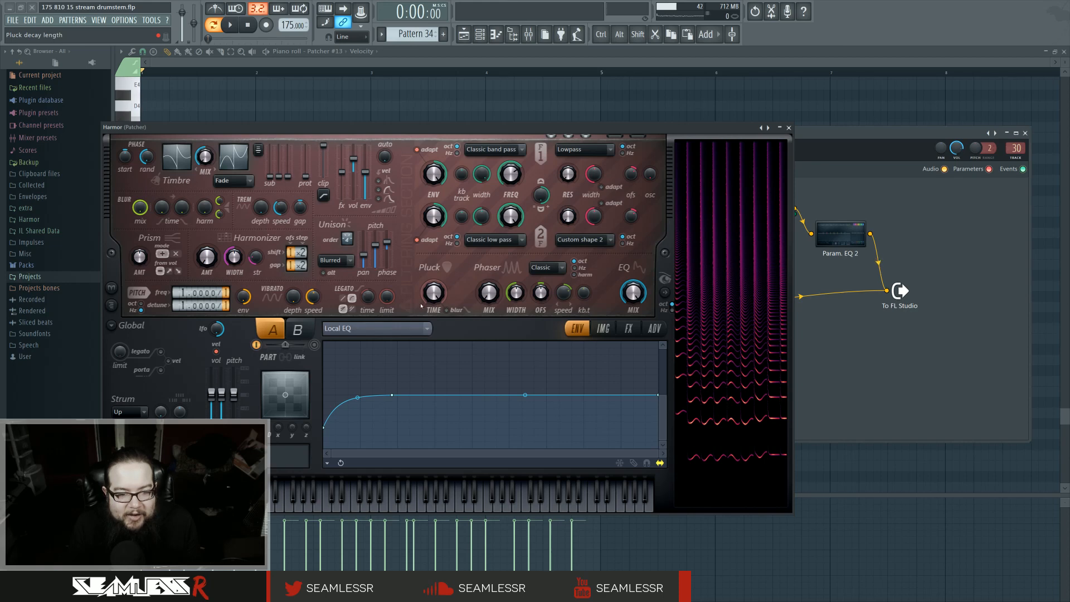
# Step: Play back the new intro section in the playlist and undo the accidental clip move
pyautogui.press('space')
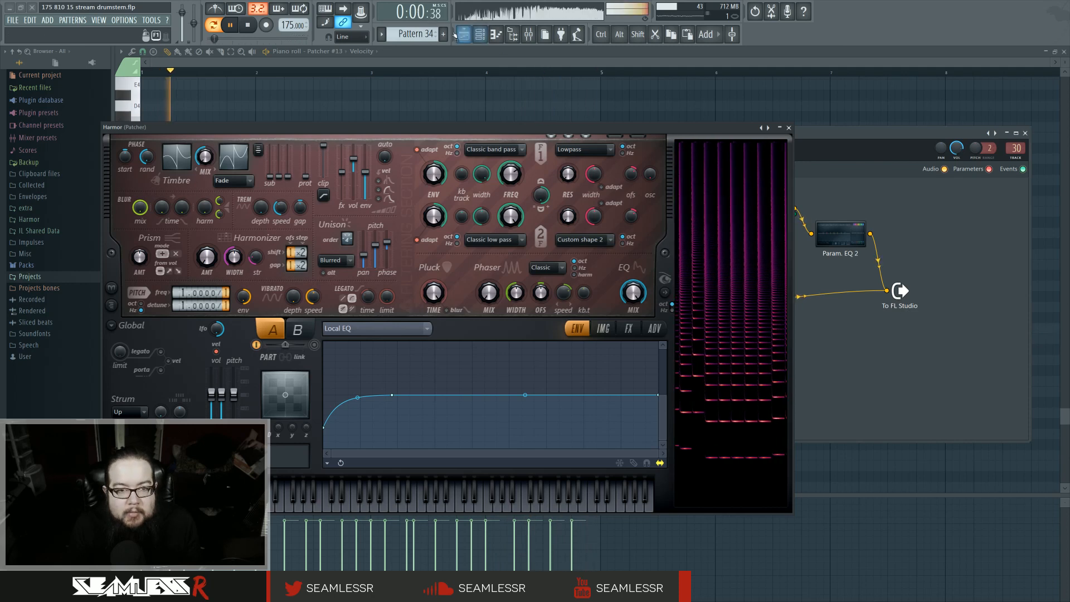
pyautogui.press('F5')
pyautogui.press('l')
pyautogui.press('space')
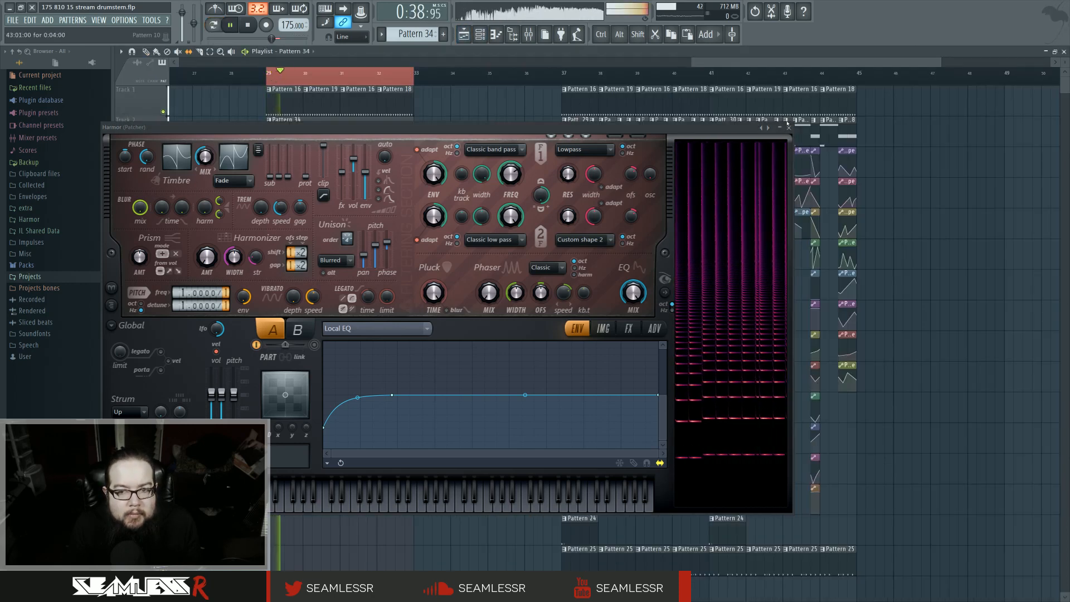
pyautogui.press('Escape')
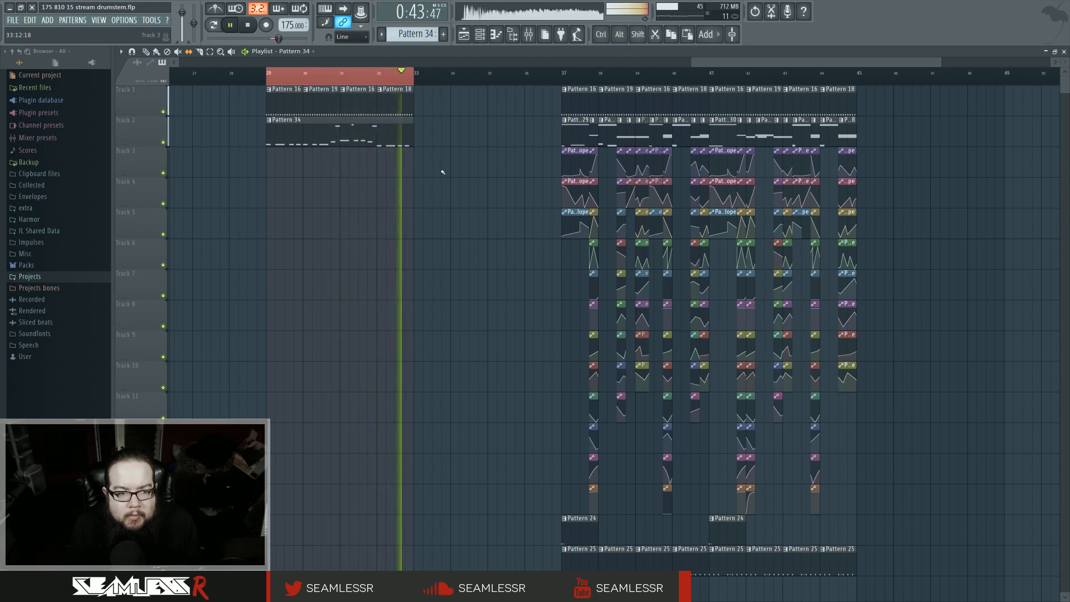
pyautogui.press('space')
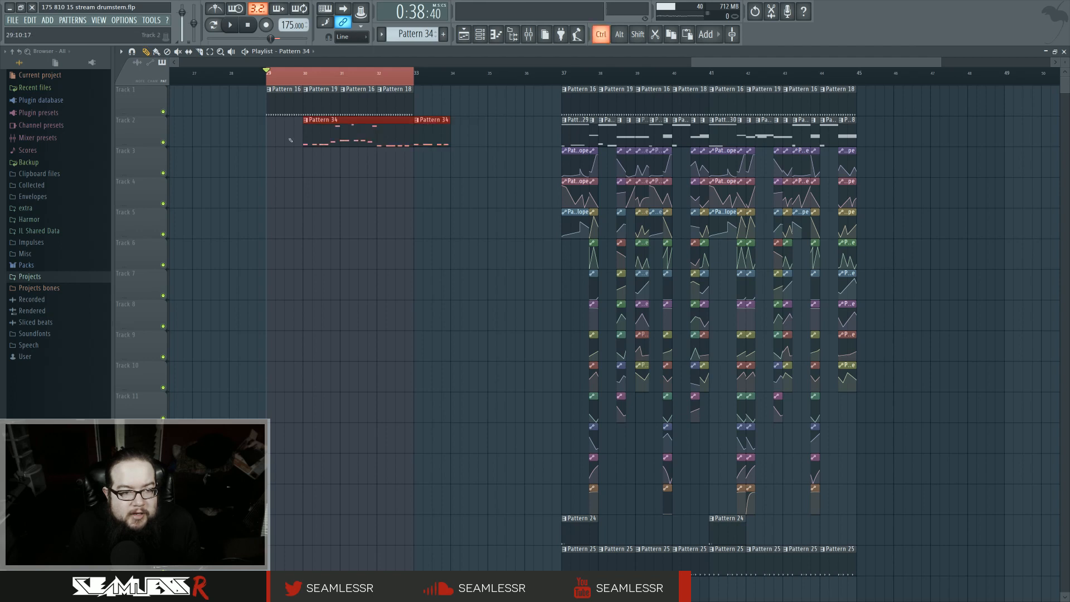
pyautogui.hotkey('ctrl', 'z')
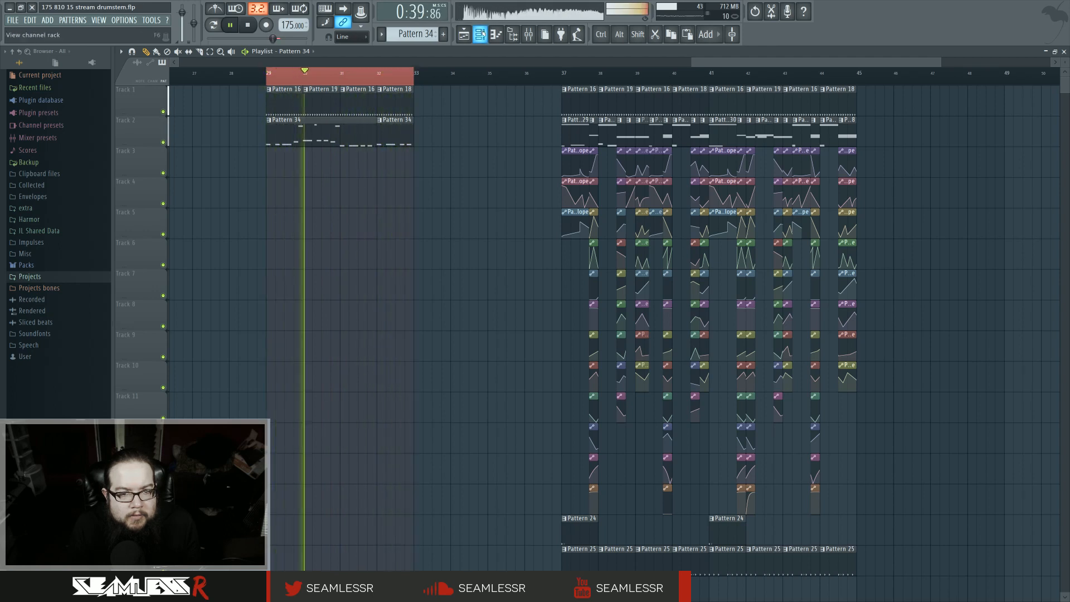
# Step: Examine the channel rack and mixer channels while playing back the drum pattern
pyautogui.click(481, 34)
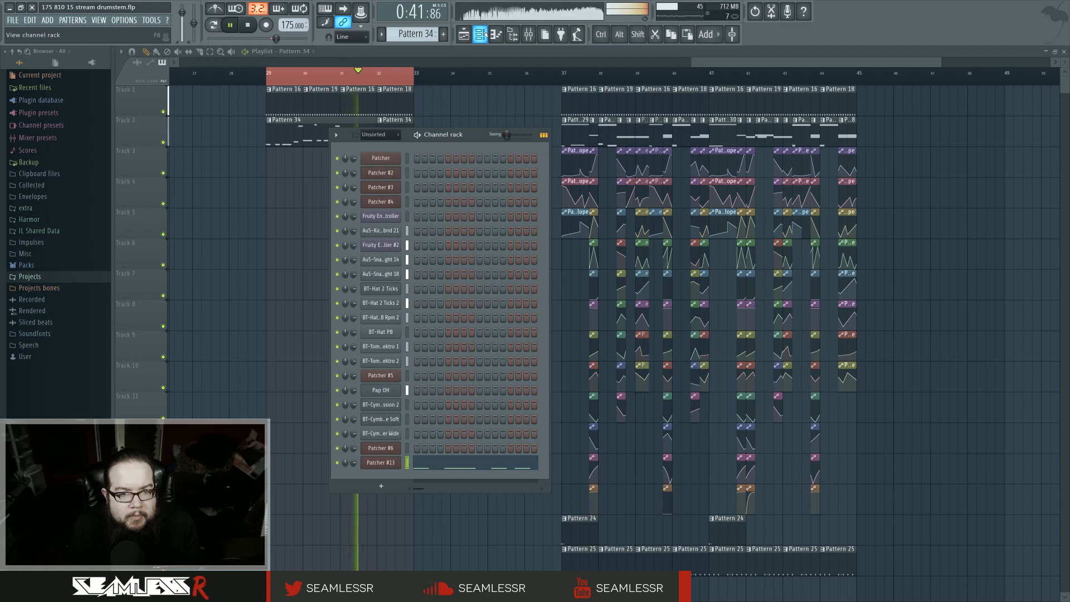
pyautogui.click(529, 34)
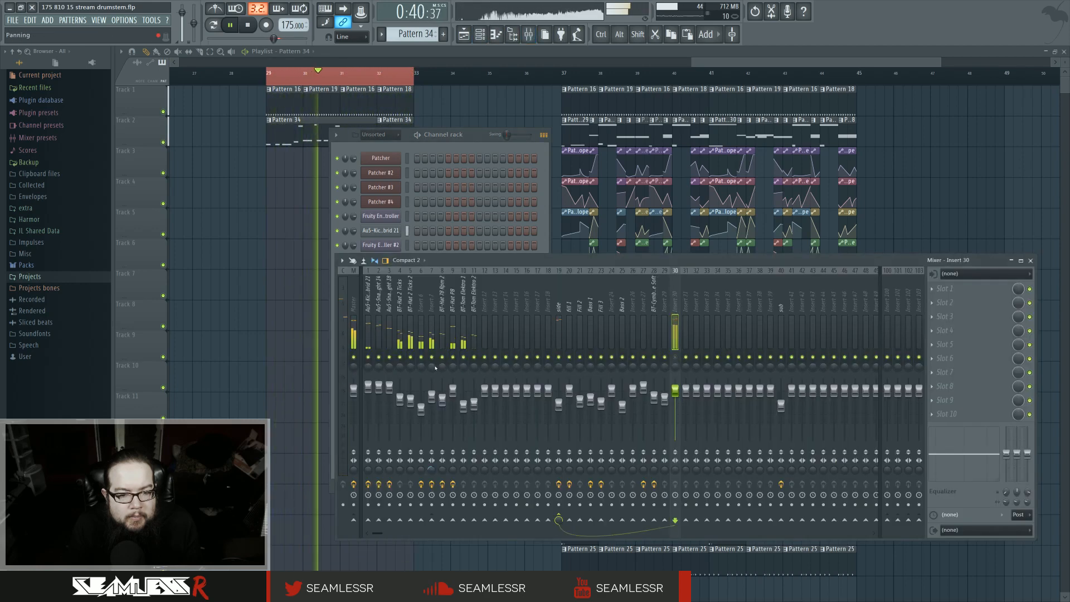
pyautogui.click(452, 300)
pyautogui.press('space')
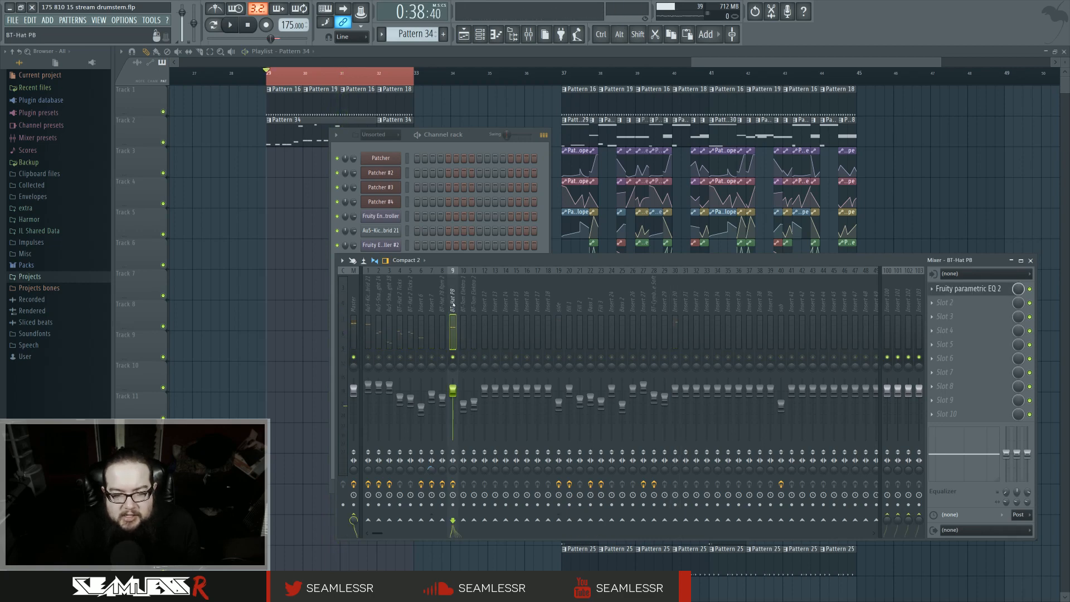
pyautogui.click(480, 34)
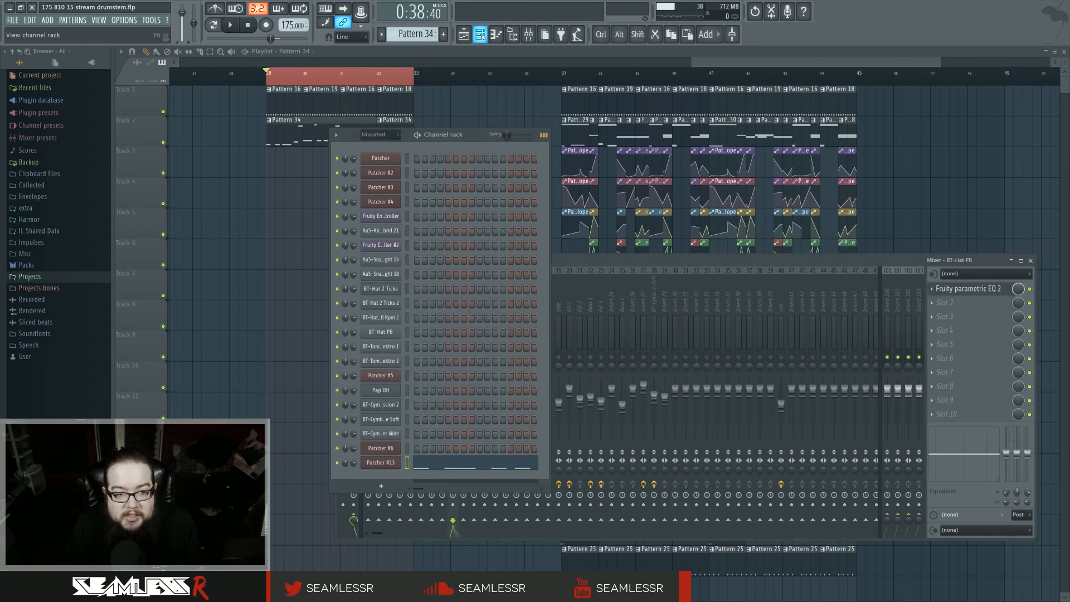
pyautogui.click(496, 34)
pyautogui.click(479, 34)
pyautogui.press('space')
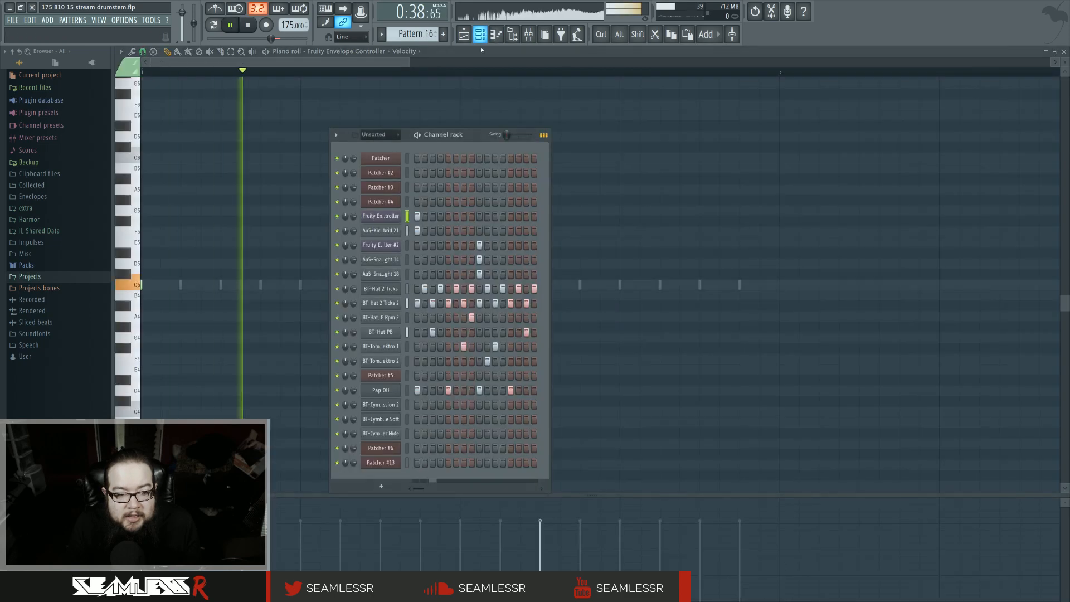
pyautogui.press('space')
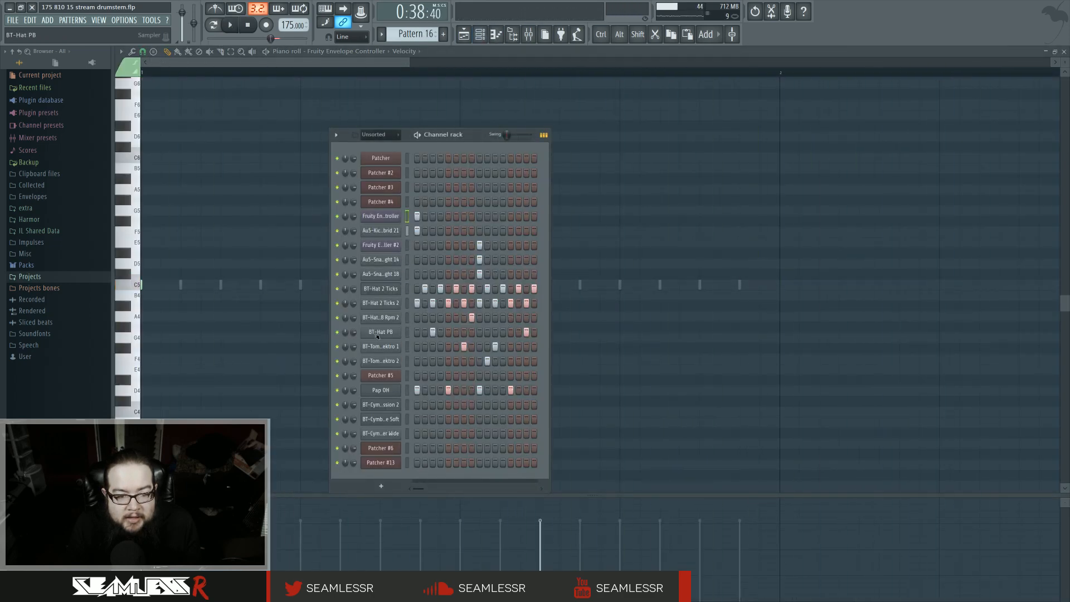
# Step: Delete the BT-Hat PB channel from the channel rack
pyautogui.click(380, 331)
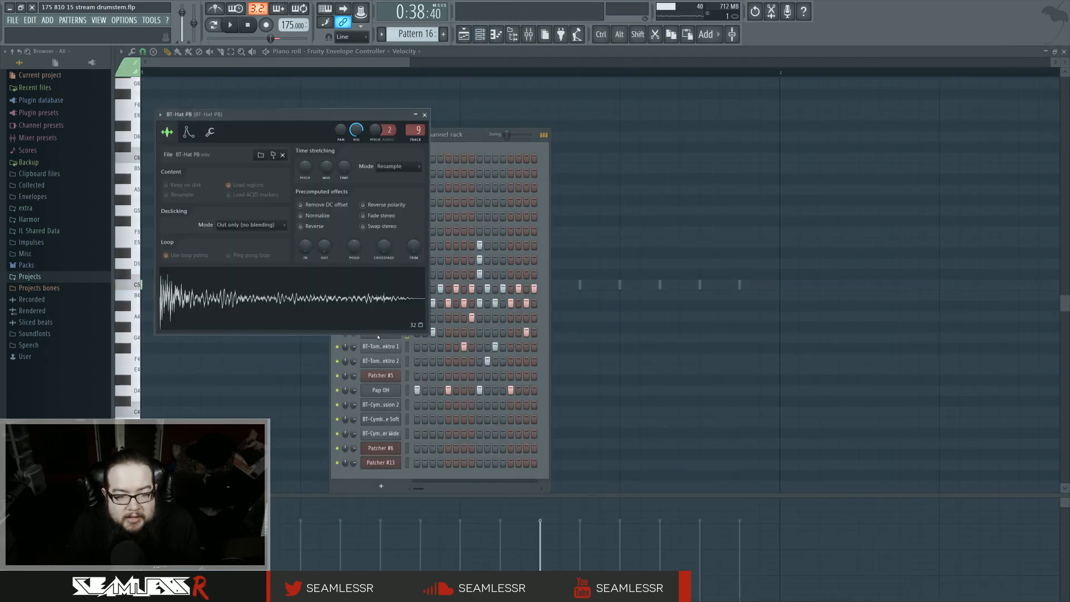
pyautogui.click(424, 115)
pyautogui.rightClick(410, 328)
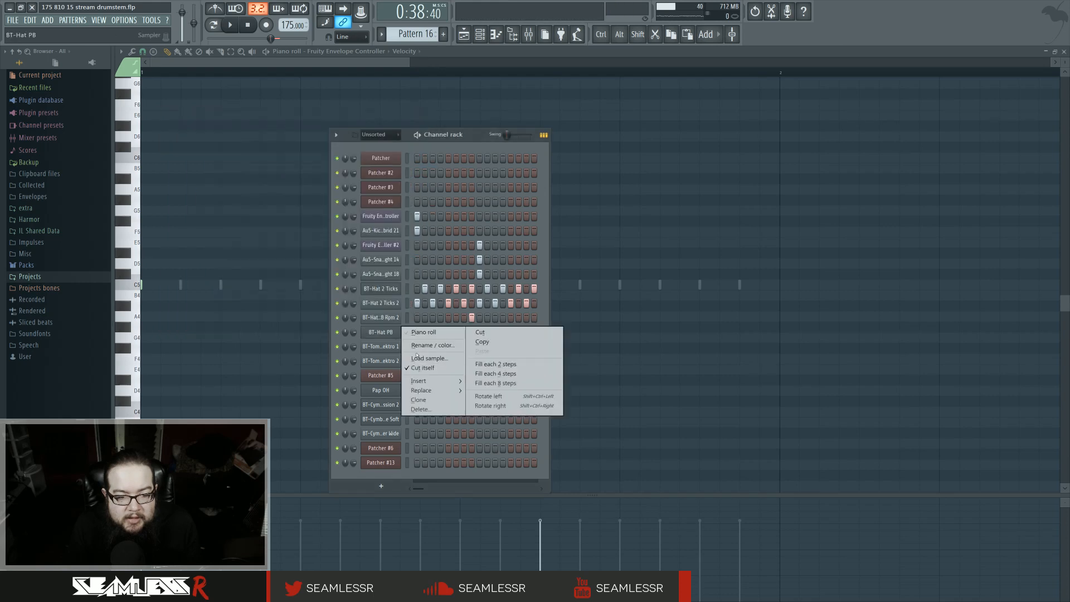
pyautogui.click(432, 406)
pyautogui.press('Return')
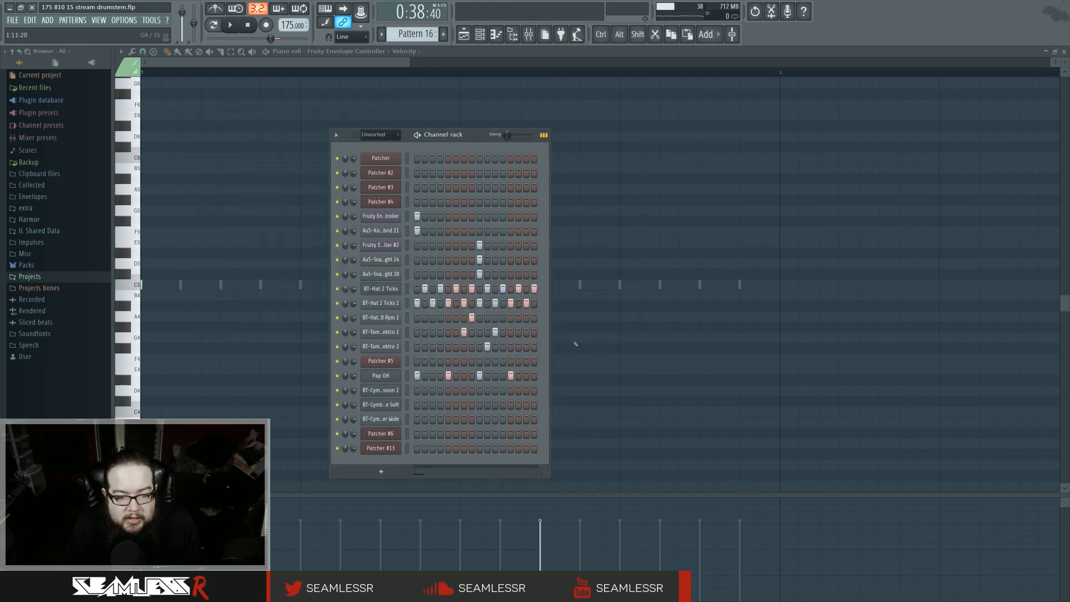
# Step: Add an extra step near the end of the BT-Tom Elektro 2 row in the drum pattern
pyautogui.click(398, 347)
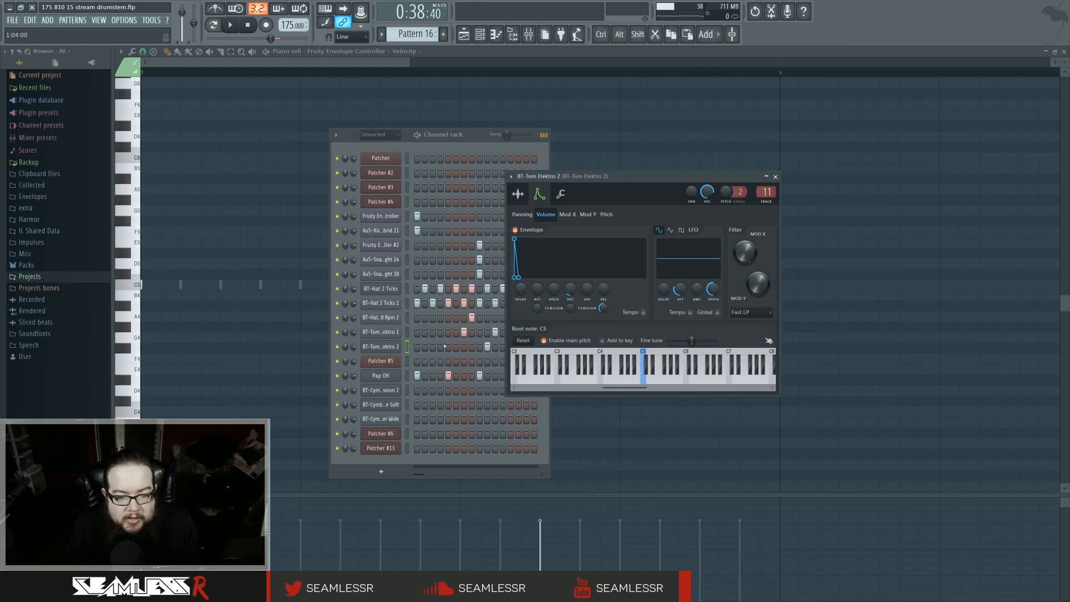
pyautogui.click(444, 347)
pyautogui.press('space')
# Step: Play back the arrangement while checking the mixer
pyautogui.press('F9')
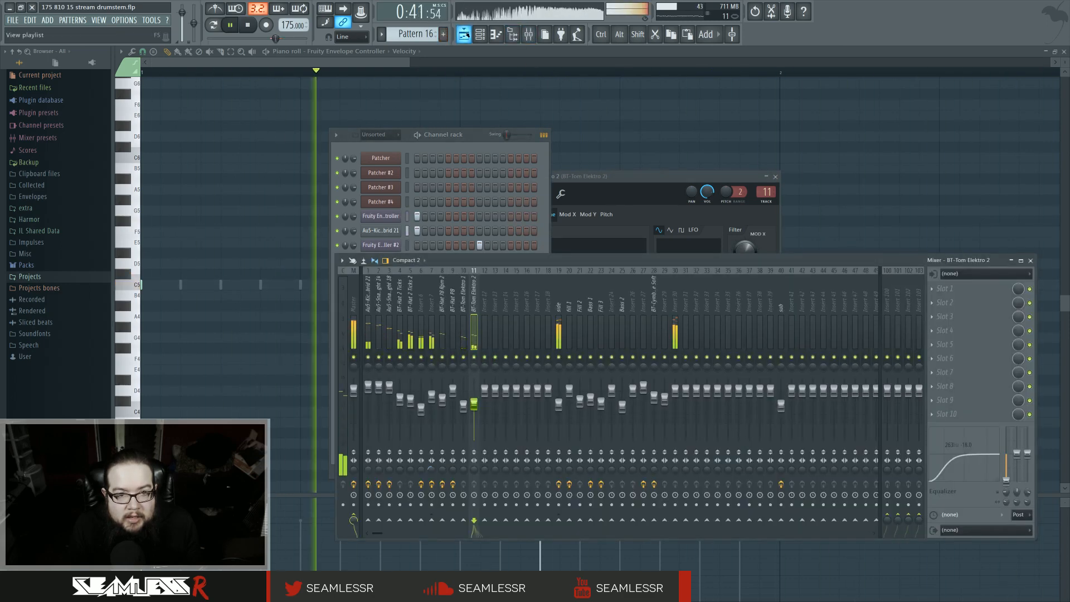
pyautogui.click(464, 34)
pyautogui.click(529, 35)
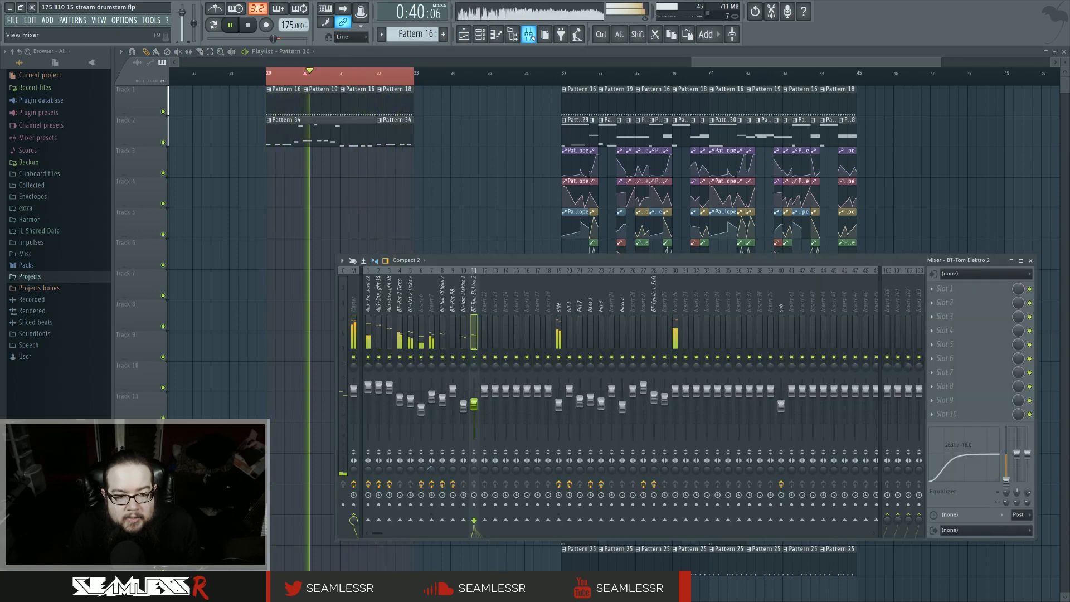
pyautogui.click(529, 34)
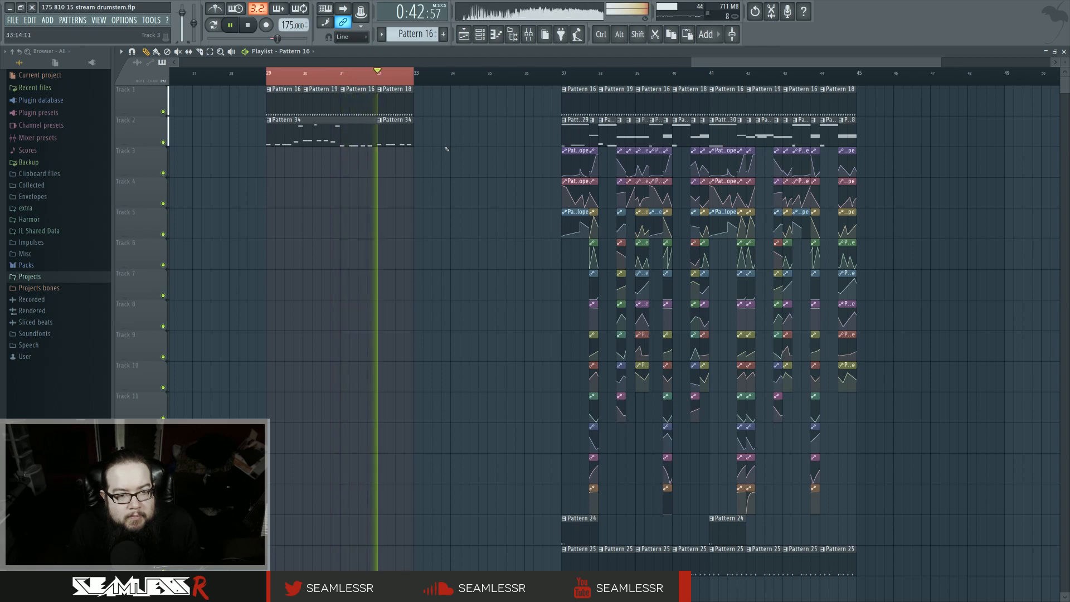
pyautogui.press('space')
# Step: Add a new Patcher channel to the channel rack
pyautogui.click(479, 35)
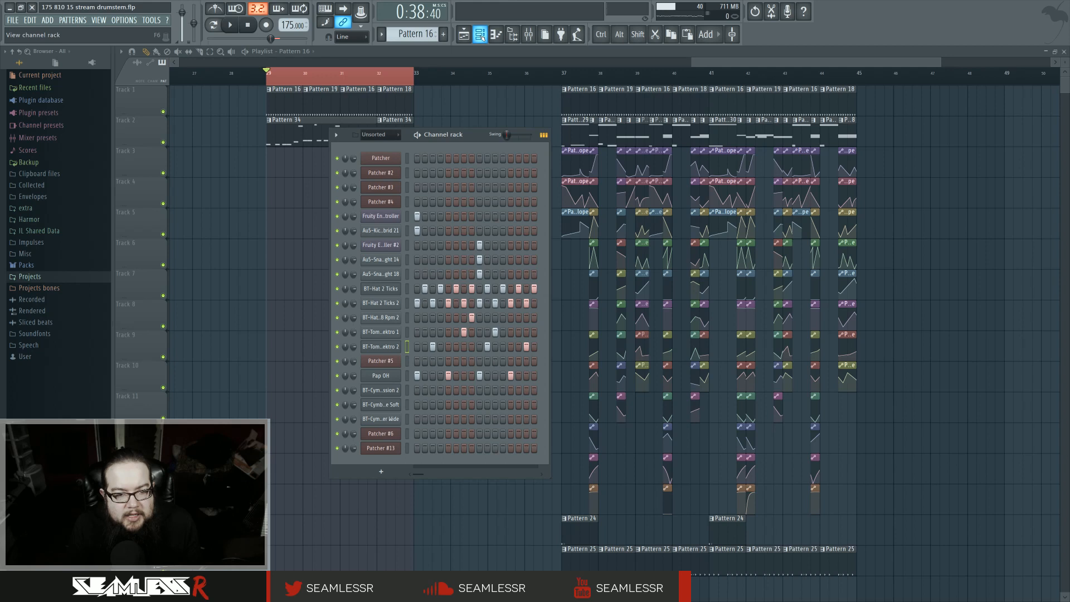
pyautogui.moveTo(472, 135); pyautogui.dragTo(460, 176)
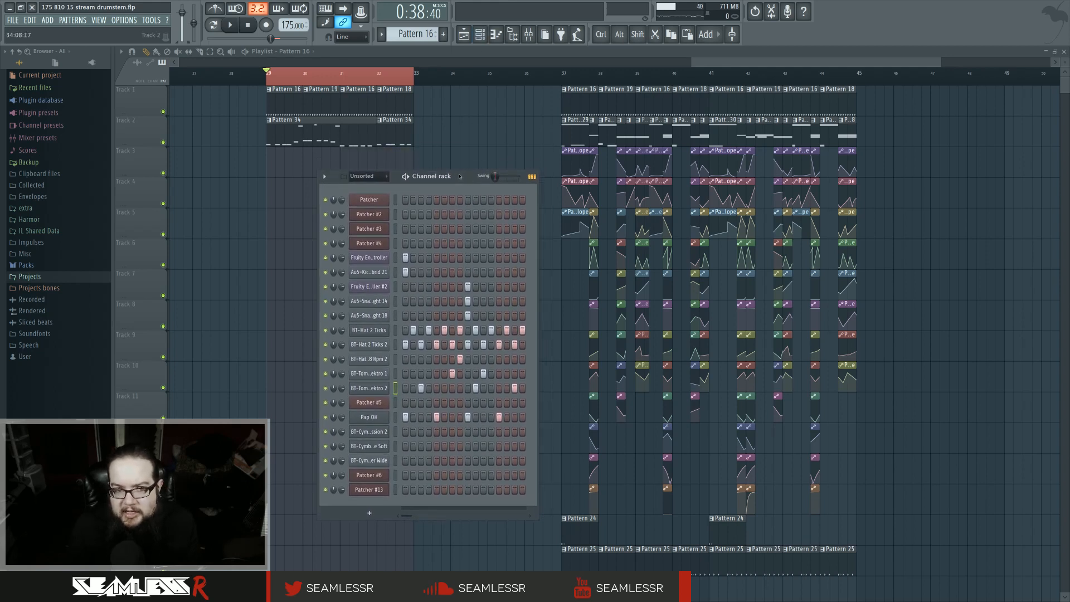
pyautogui.press('F6')
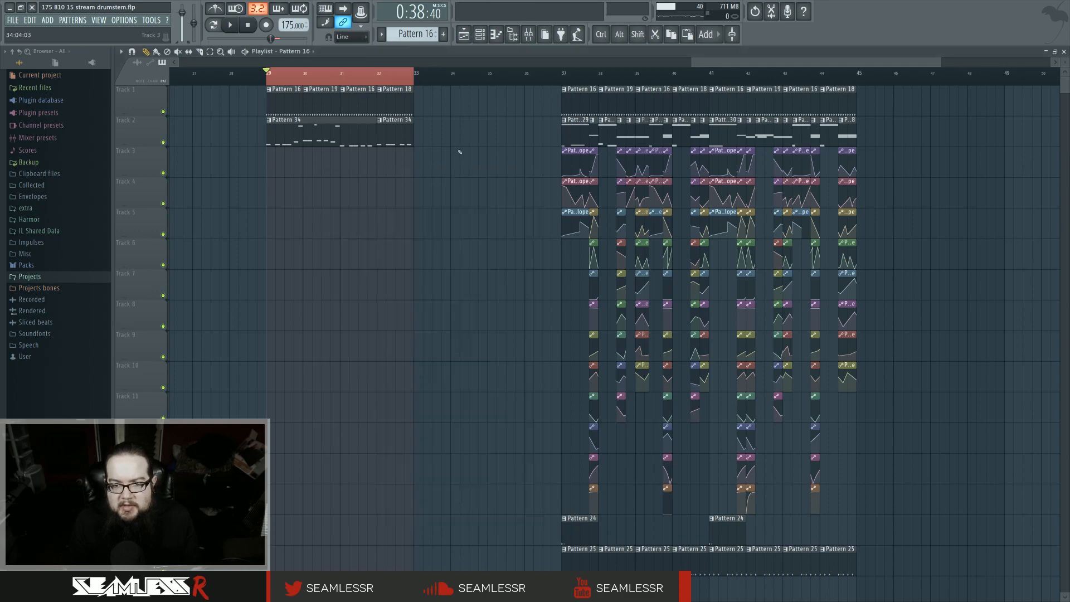
pyautogui.scroll(3, 425, 231)
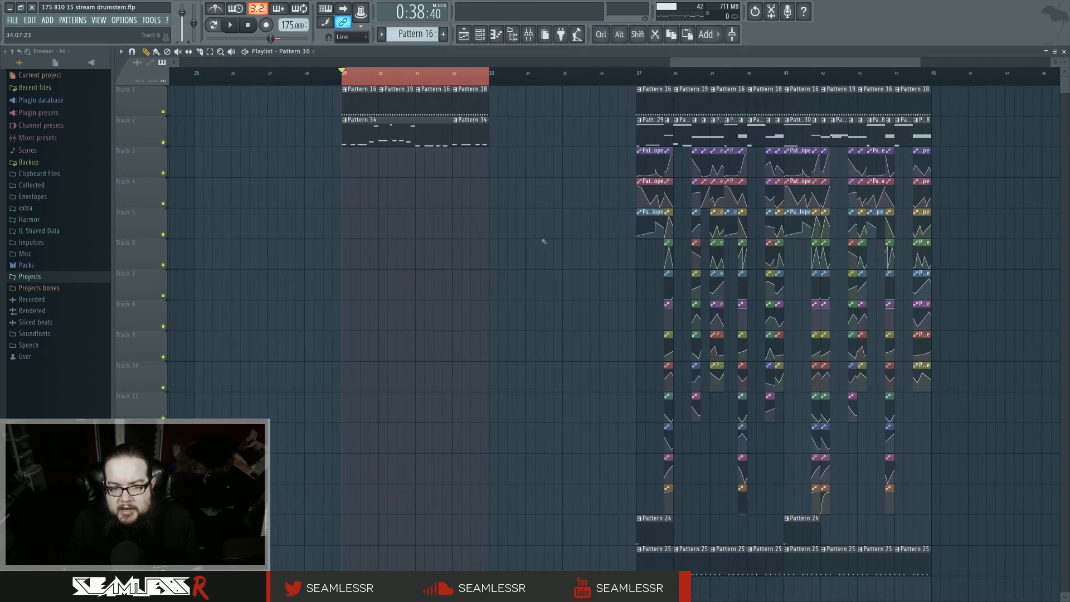
pyautogui.click(479, 34)
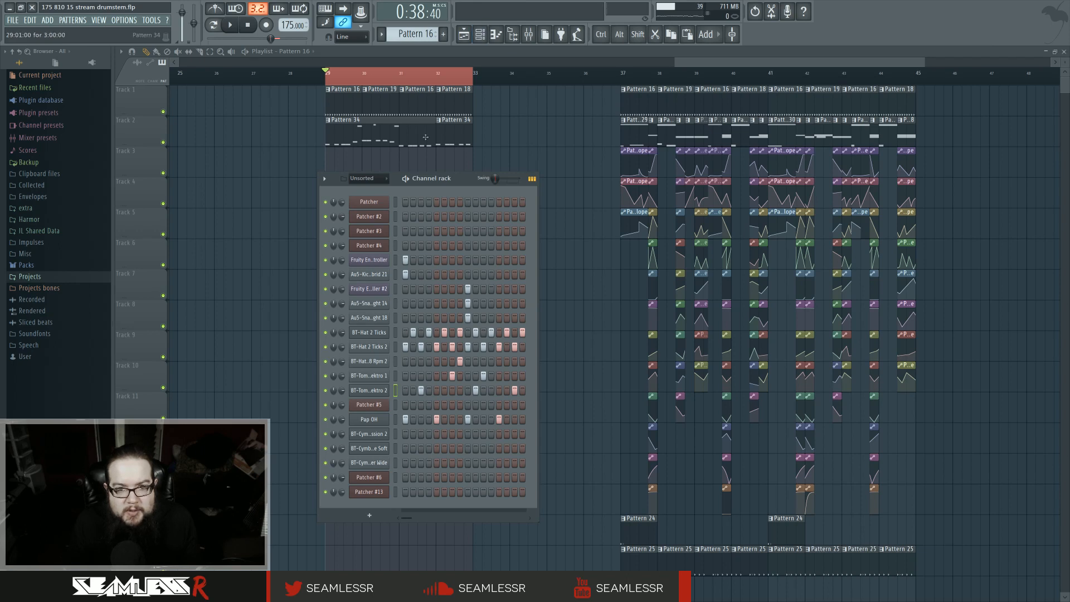
pyautogui.moveTo(472, 179); pyautogui.dragTo(489, 185)
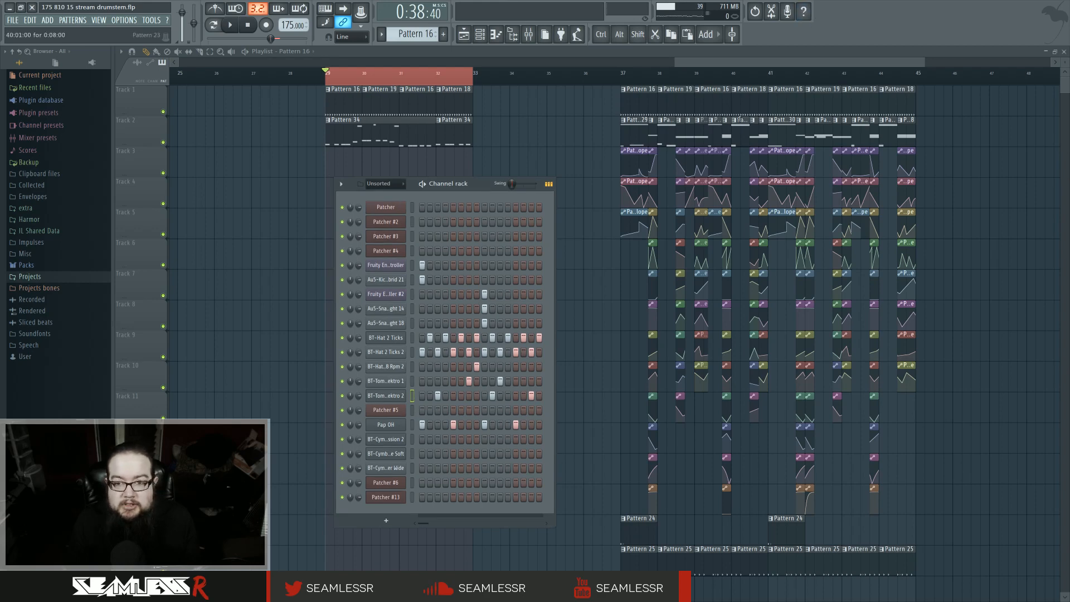
pyautogui.press('F8')
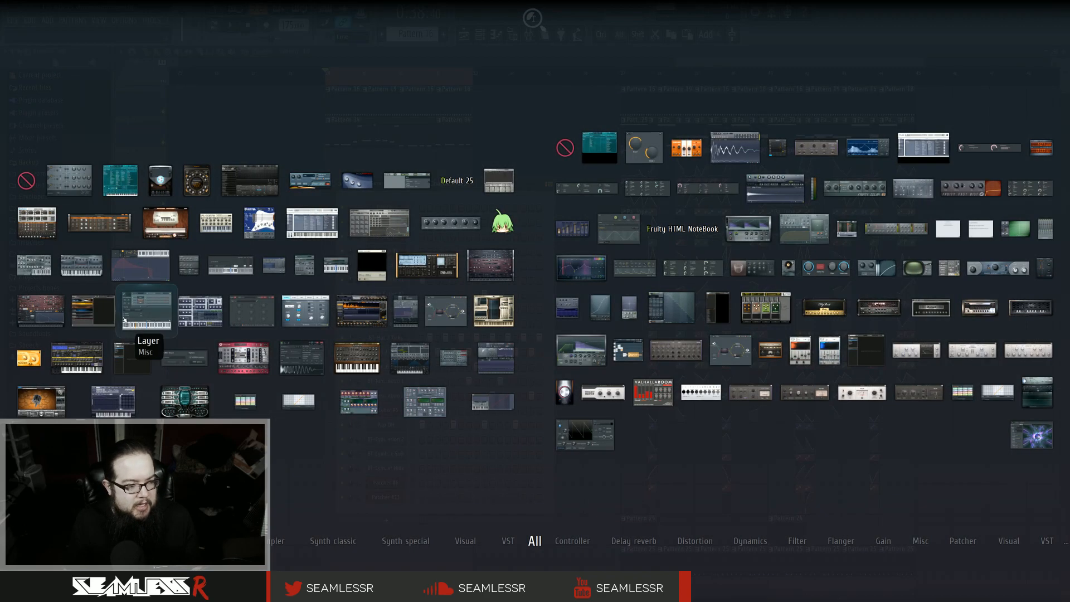
pyautogui.moveTo(445, 311); pyautogui.dragTo(416, 514)
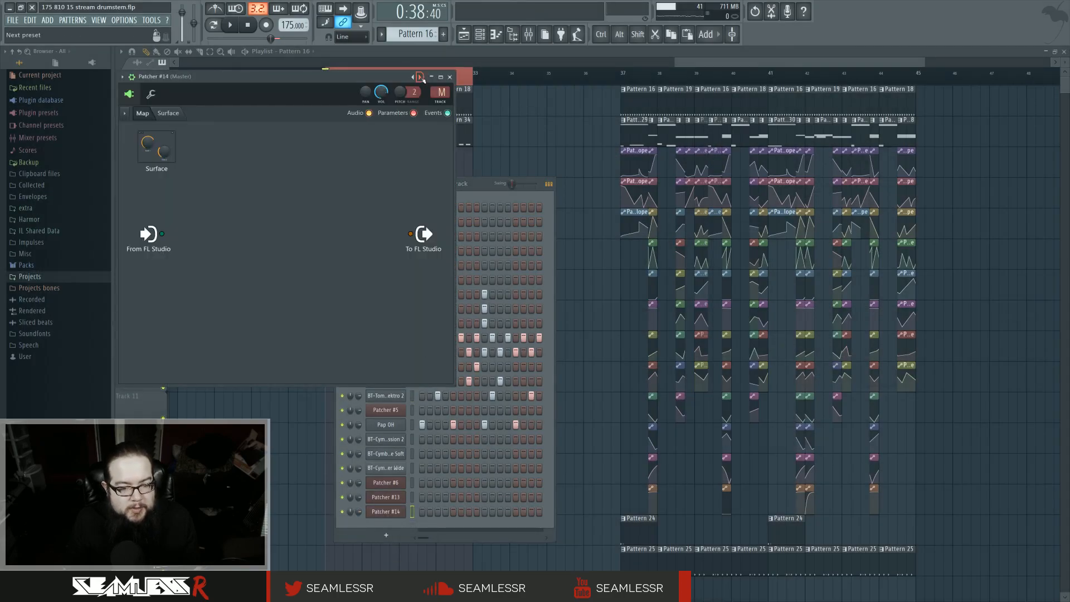
# Step: Load the Supa Pad preset into the new Patcher and close its plugin windows
pyautogui.click(421, 77)
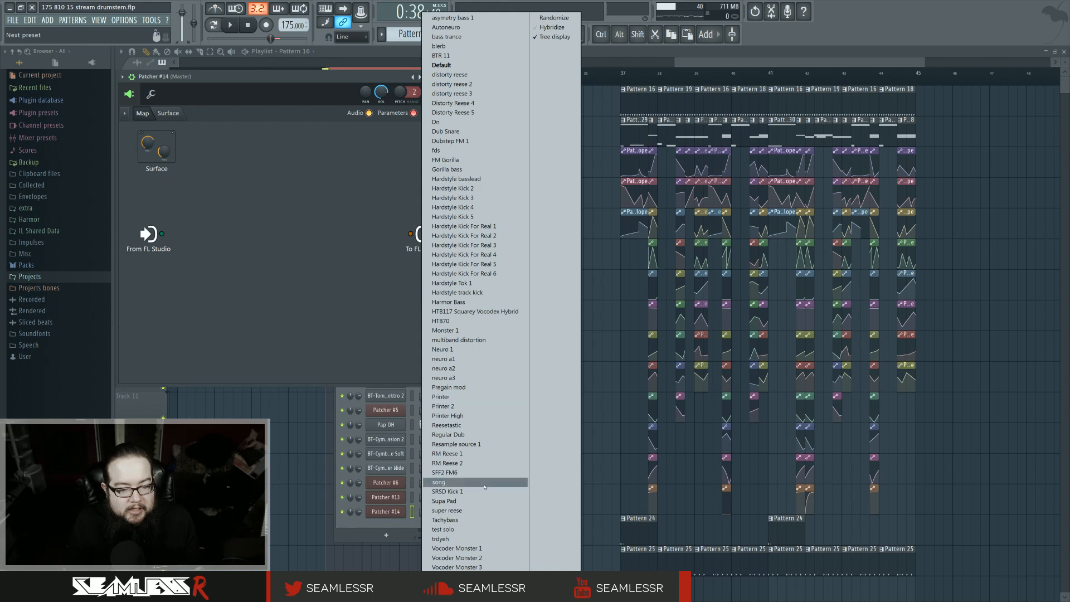
pyautogui.click(479, 501)
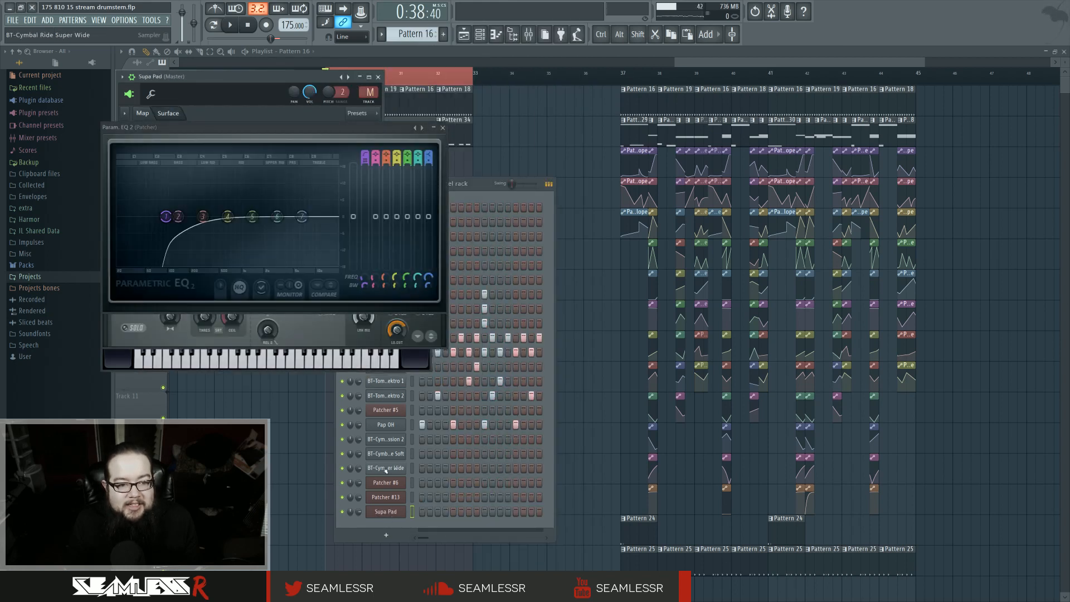
pyautogui.click(443, 127)
pyautogui.click(443, 129)
pyautogui.click(444, 129)
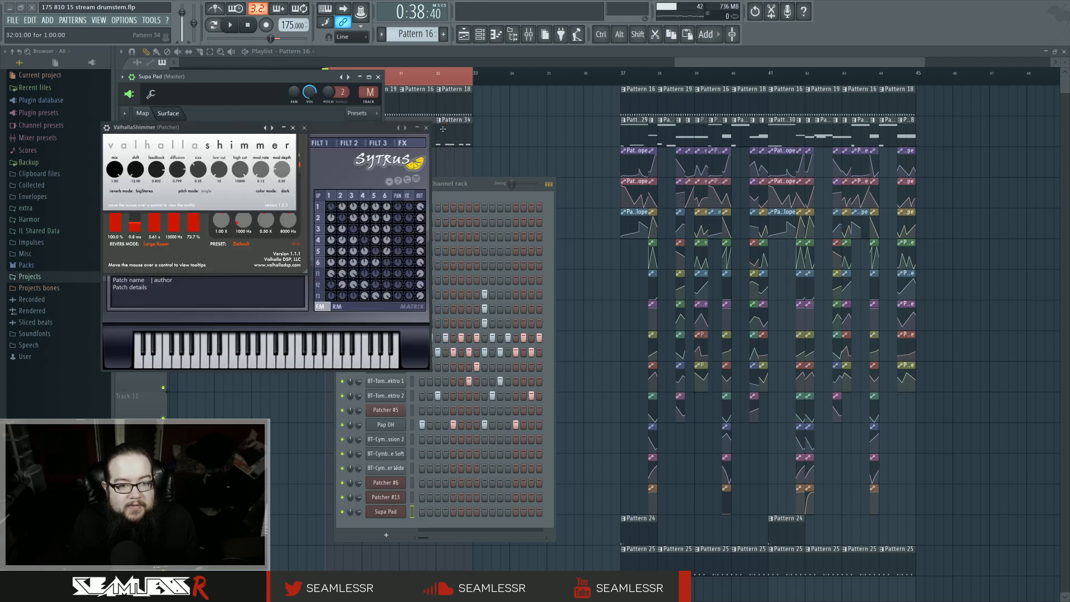
pyautogui.click(306, 128)
pyautogui.click(428, 128)
pyautogui.click(306, 128)
pyautogui.click(293, 127)
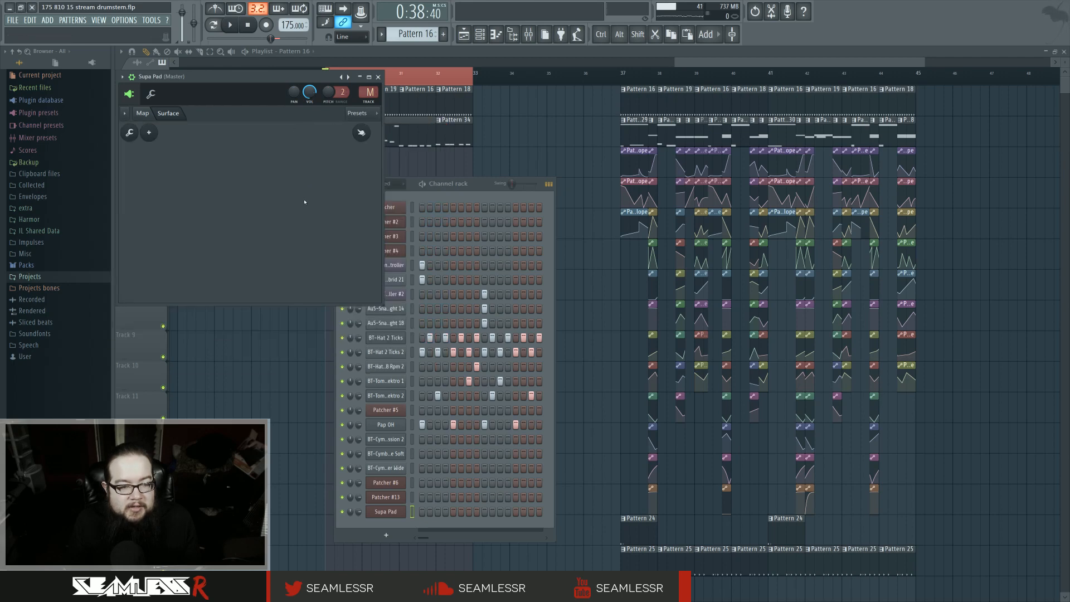
# Step: Open the Sytrus synth inside the Supa Pad Patcher's map
pyautogui.click(146, 113)
pyautogui.moveTo(313, 254); pyautogui.dragTo(660, 451)
pyautogui.click(206, 223)
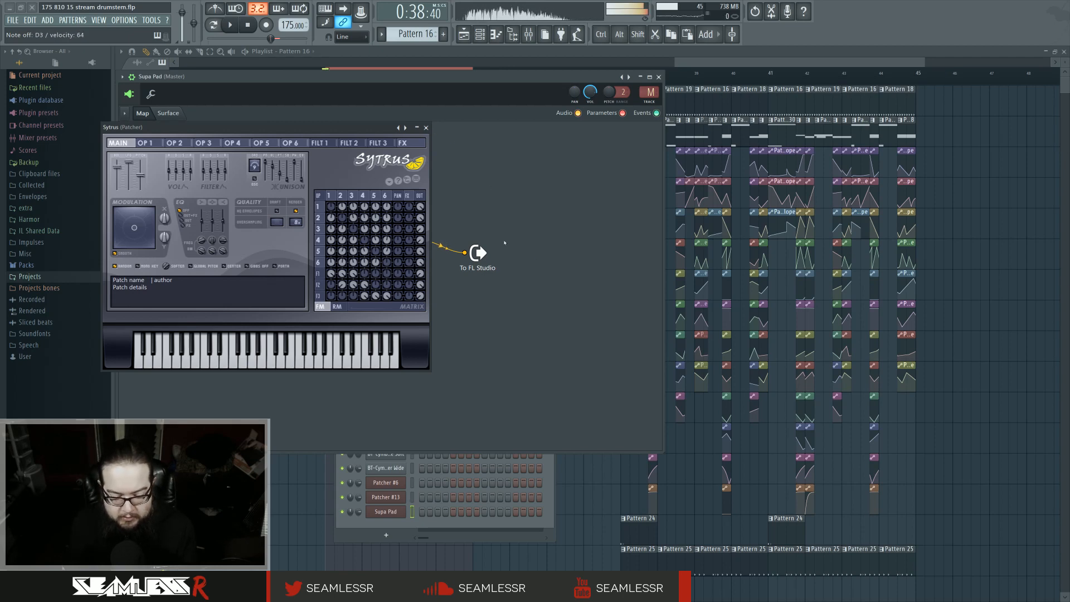
# Step: Assign Supa Pad to mixer insert 31 and sidechain that insert only to a drum track
pyautogui.moveTo(648, 96); pyautogui.dragTo(648, 57)
pyautogui.rightClick(562, 520)
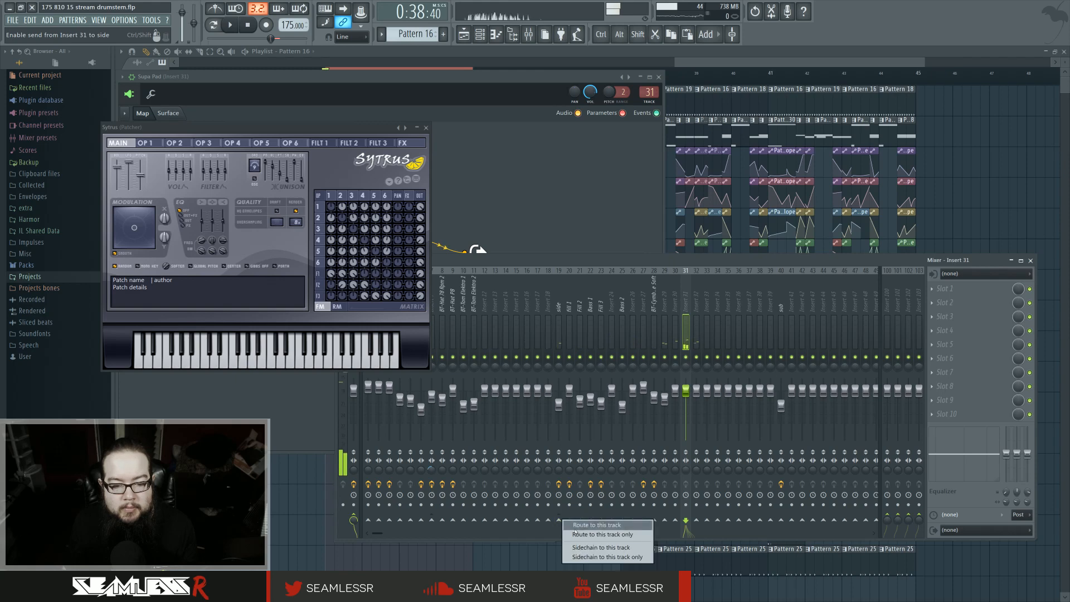
pyautogui.click(590, 557)
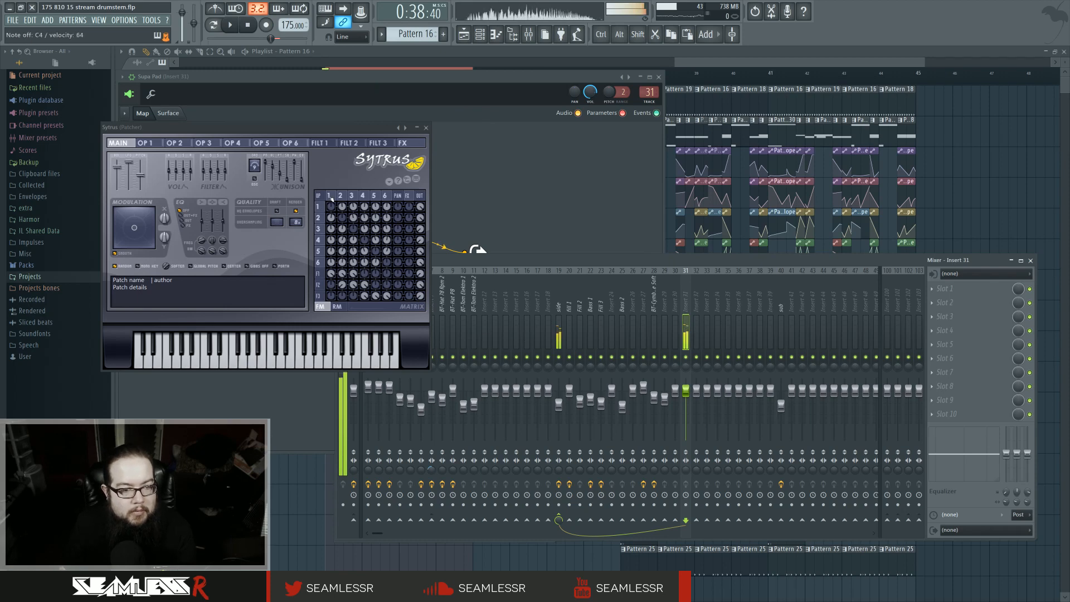
# Step: Inspect each Sytrus operator's envelope page in turn, then close the Sytrus window
pyautogui.click(145, 143)
pyautogui.click(116, 207)
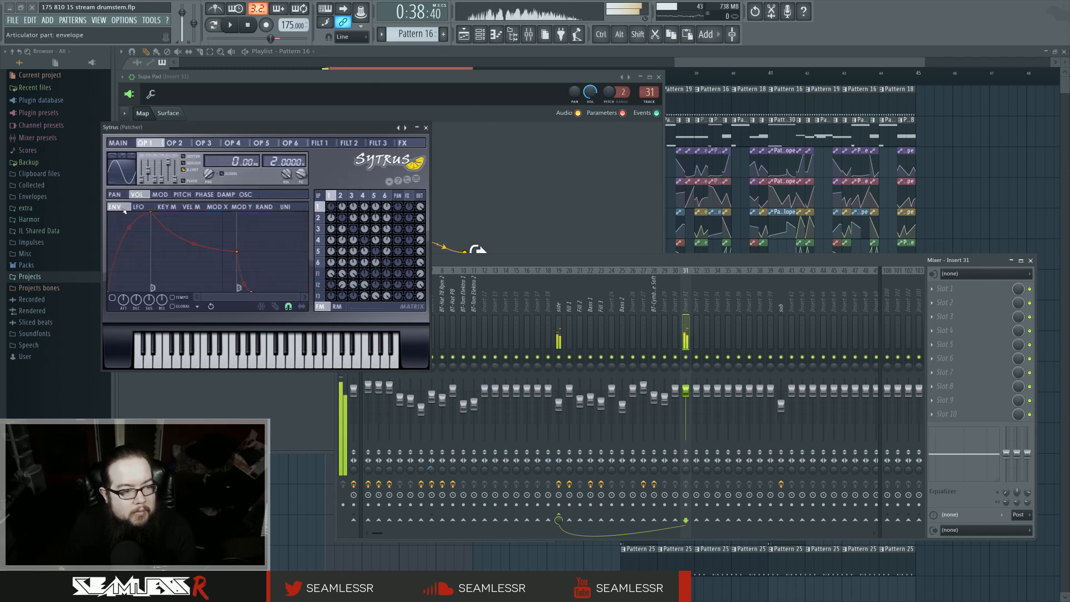
pyautogui.click(175, 143)
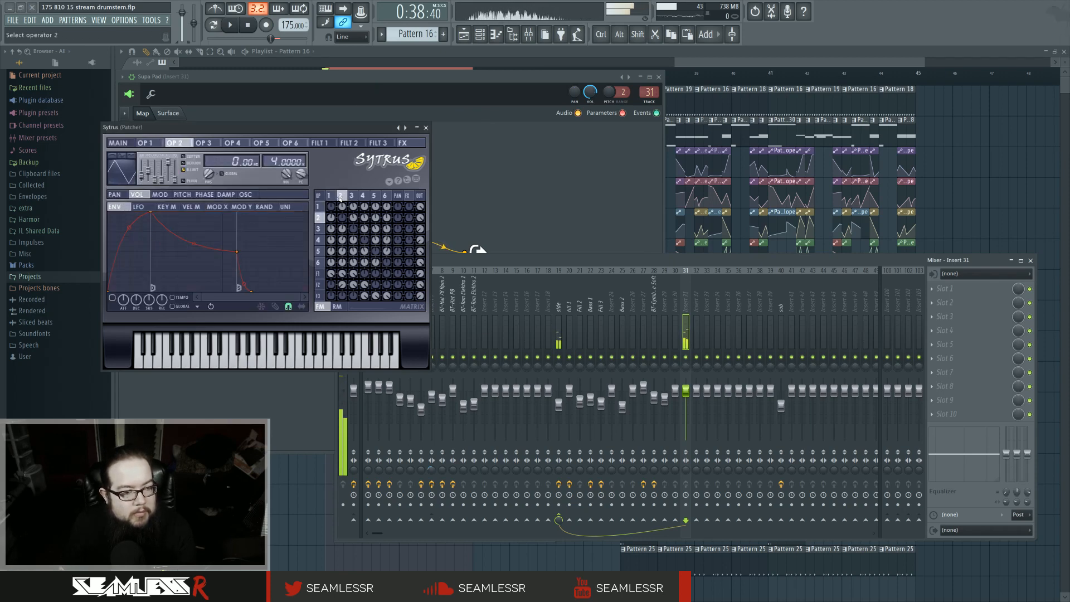
pyautogui.click(203, 142)
pyautogui.click(112, 297)
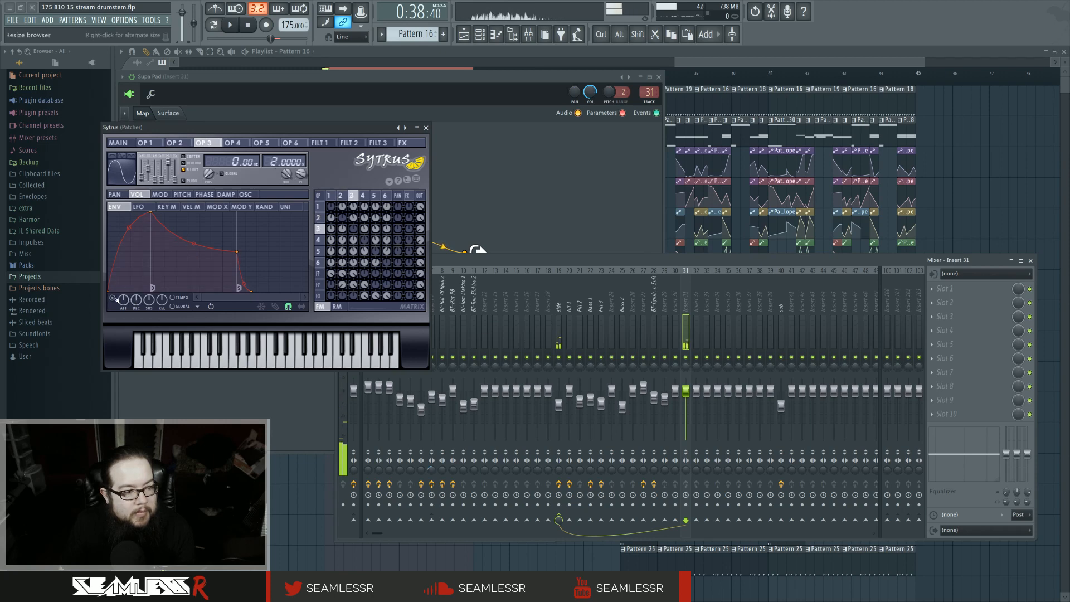
pyautogui.click(233, 143)
pyautogui.click(262, 143)
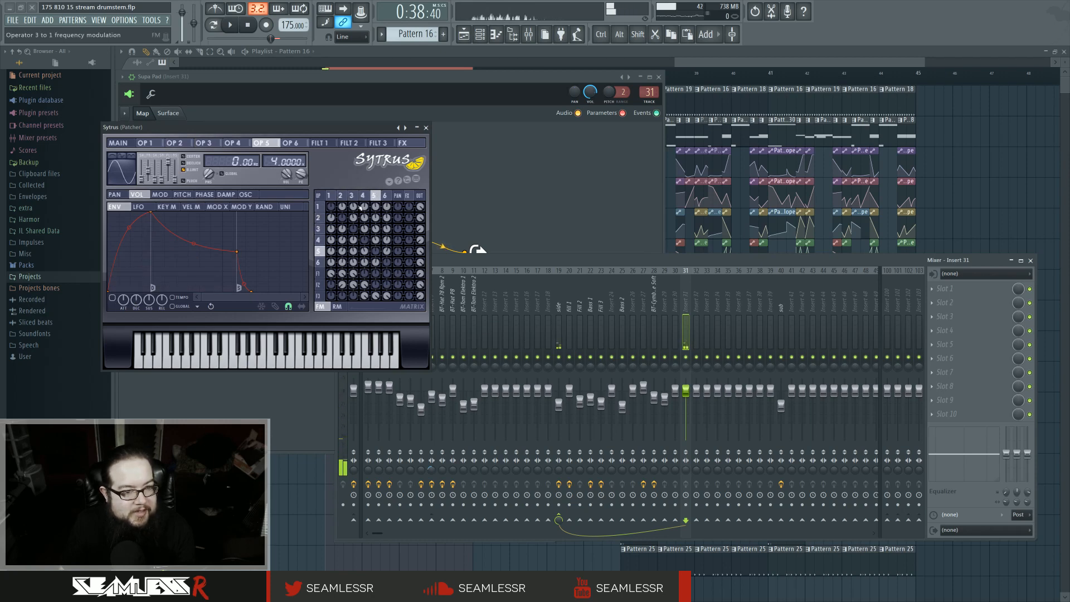
pyautogui.click(112, 297)
pyautogui.click(291, 143)
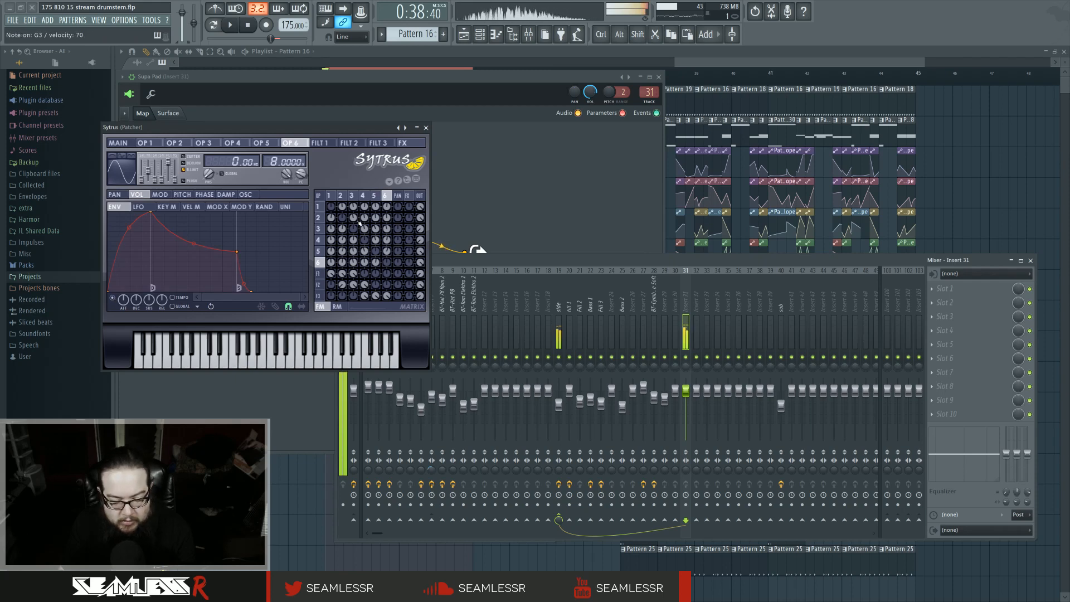
pyautogui.click(427, 129)
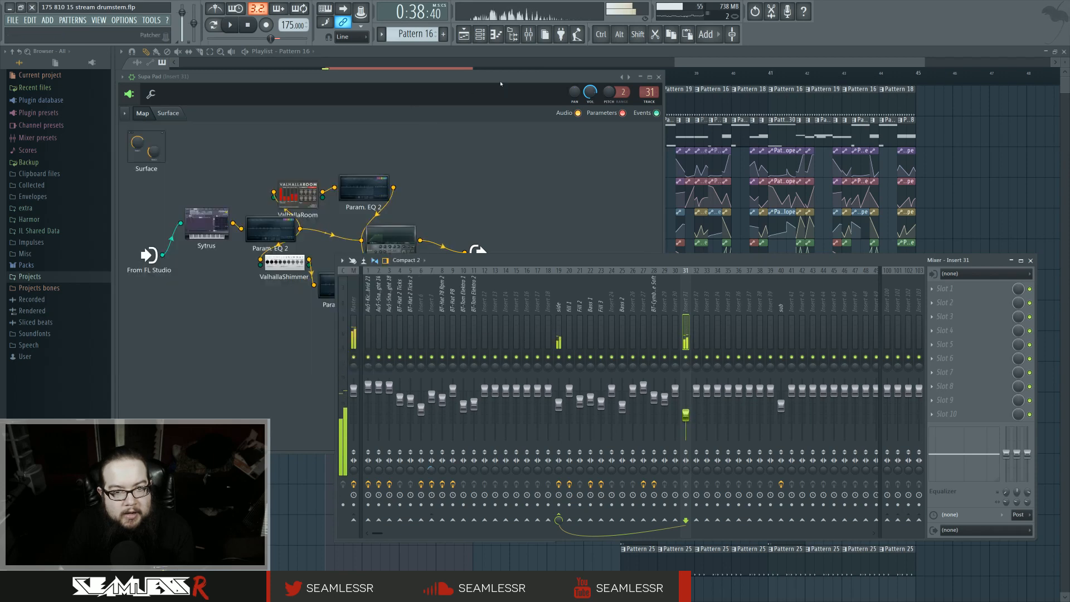
# Step: Switch to a new empty pattern and open the Supa Pad channel in the piano roll
pyautogui.click(659, 77)
pyautogui.click(485, 184)
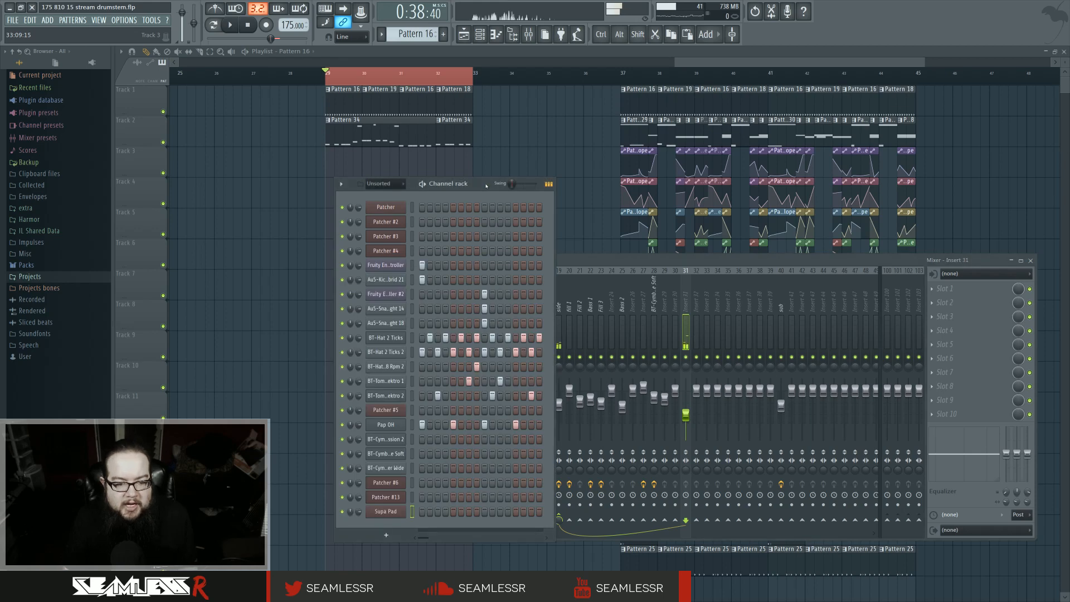
pyautogui.click(416, 33)
pyautogui.click(441, 322)
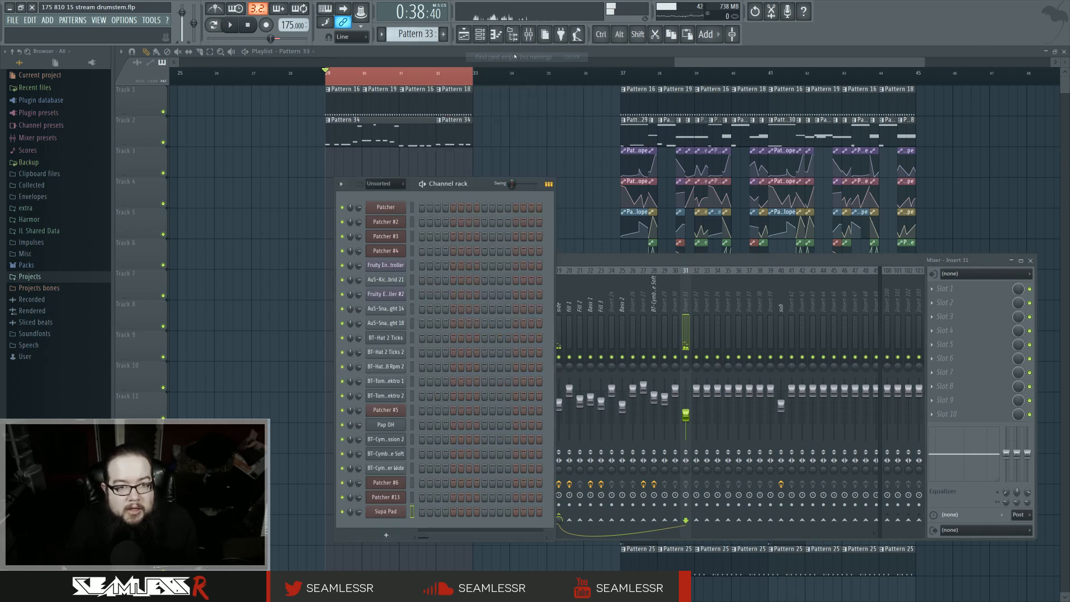
pyautogui.rightClick(395, 511)
pyautogui.click(426, 512)
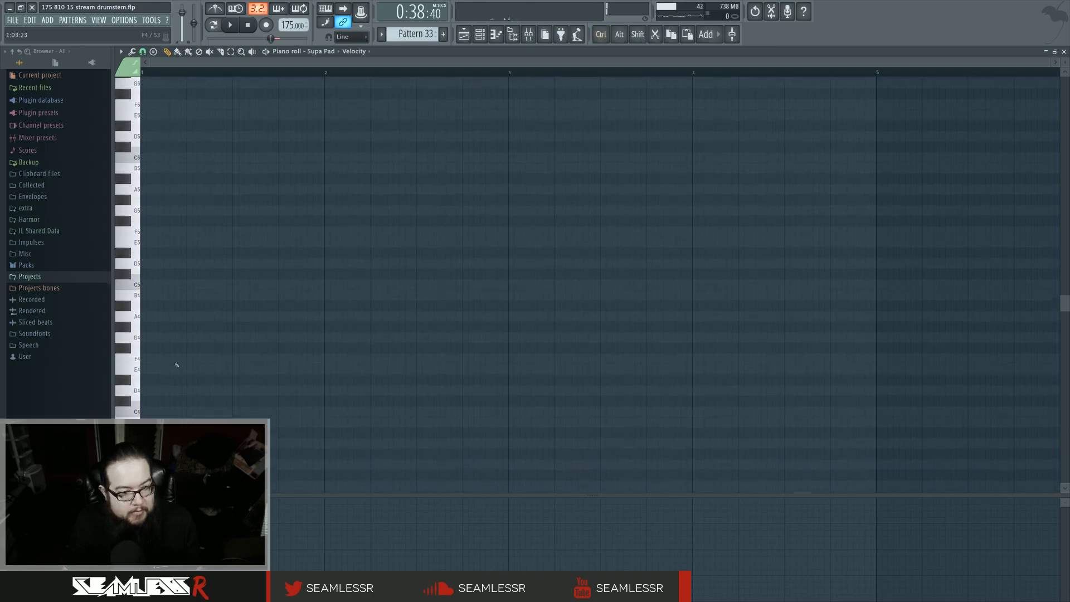
pyautogui.click(146, 284)
pyautogui.click(153, 359)
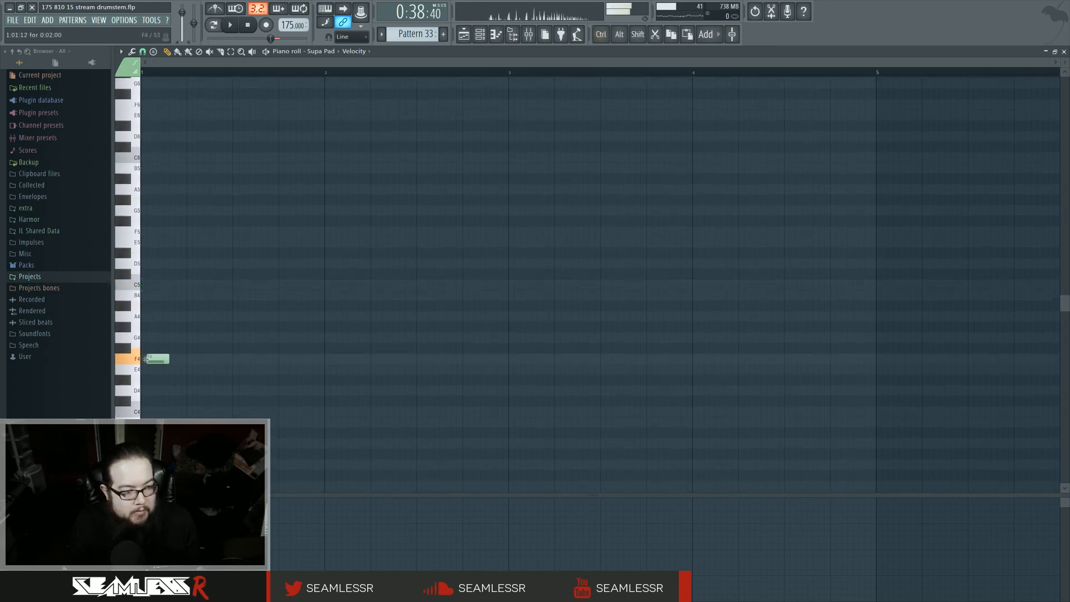
pyautogui.rightClick(152, 359)
# Step: Draw a four-bar Supa Pad bass line of one-bar notes F3, G#3, E3 and C#3
pyautogui.scroll(-3, 139, 417)
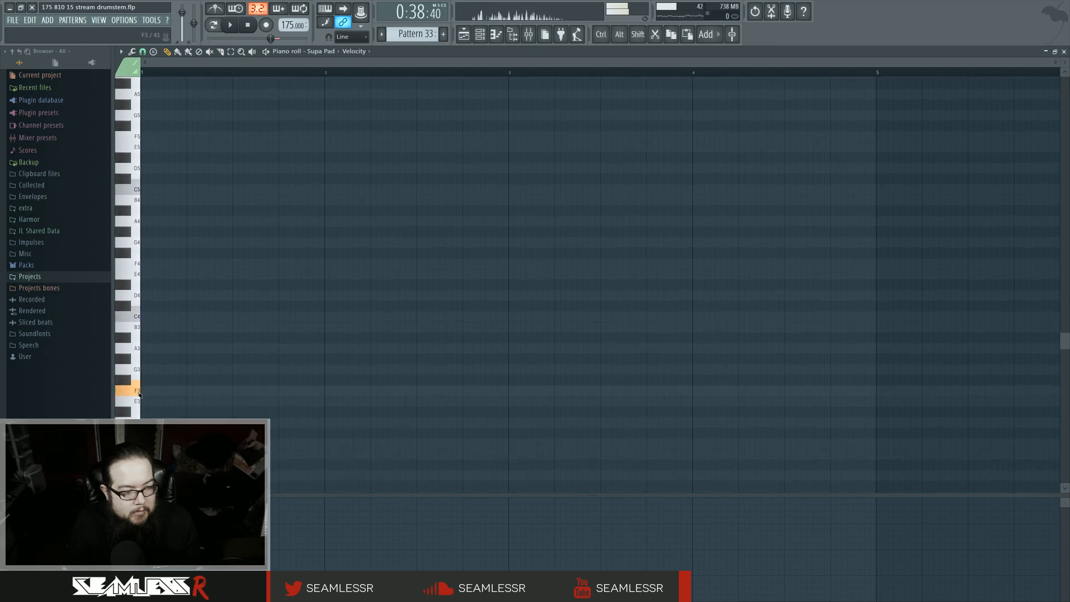
pyautogui.click(180, 396)
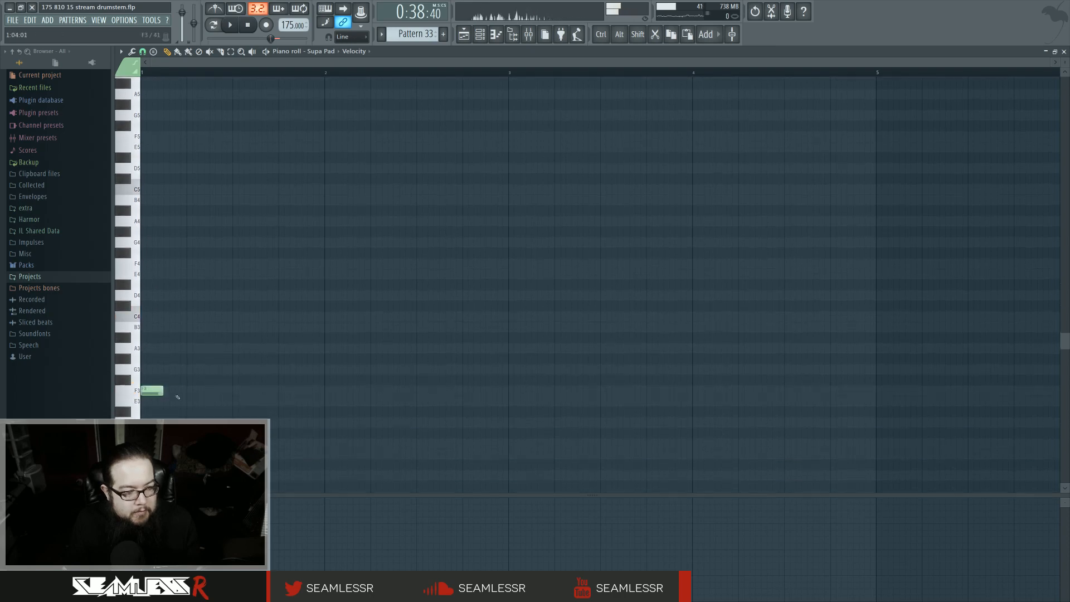
pyautogui.moveTo(164, 394); pyautogui.dragTo(310, 394)
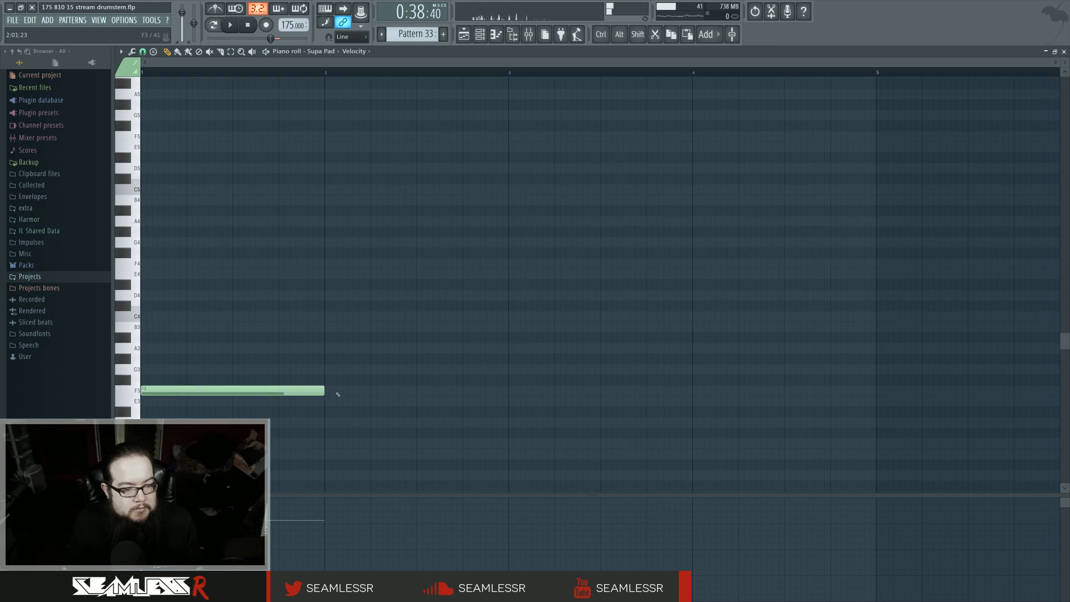
pyautogui.click(329, 369)
pyautogui.click(509, 401)
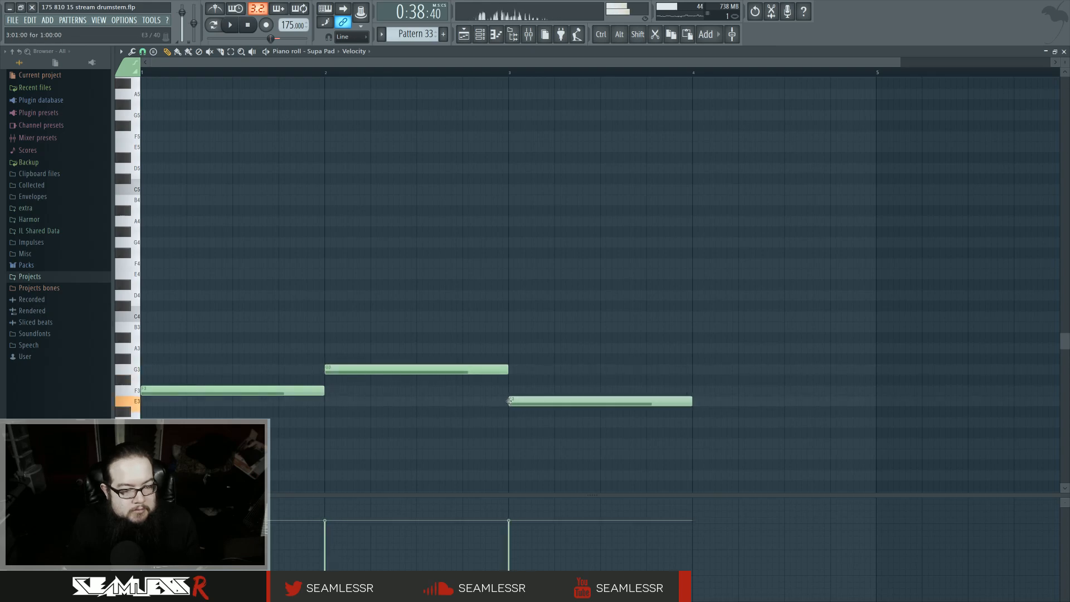
pyautogui.click(334, 359)
pyautogui.rightClick(334, 370)
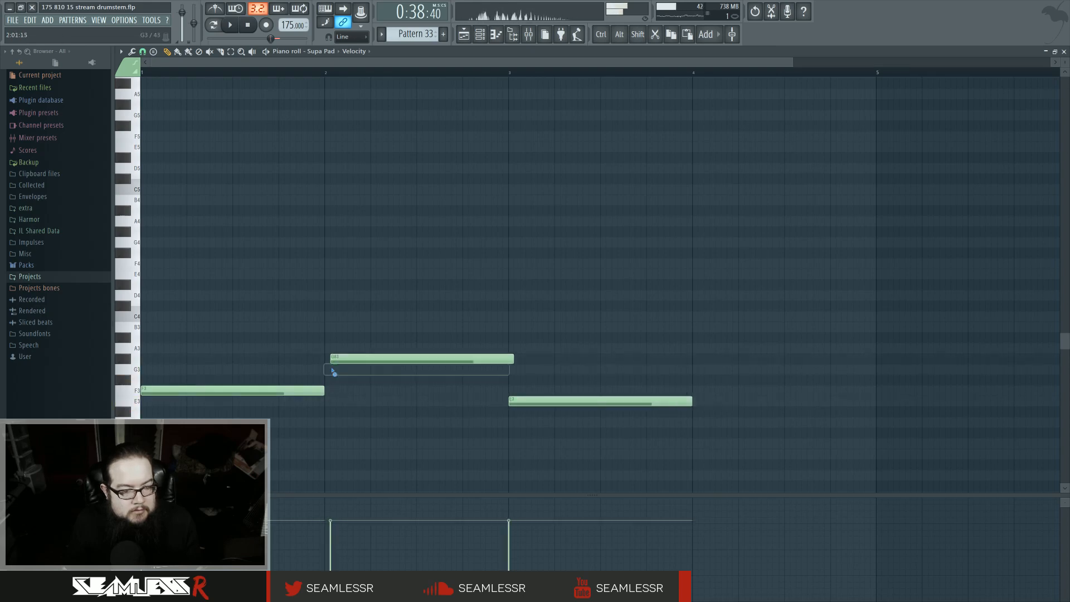
pyautogui.moveTo(336, 360); pyautogui.dragTo(331, 359)
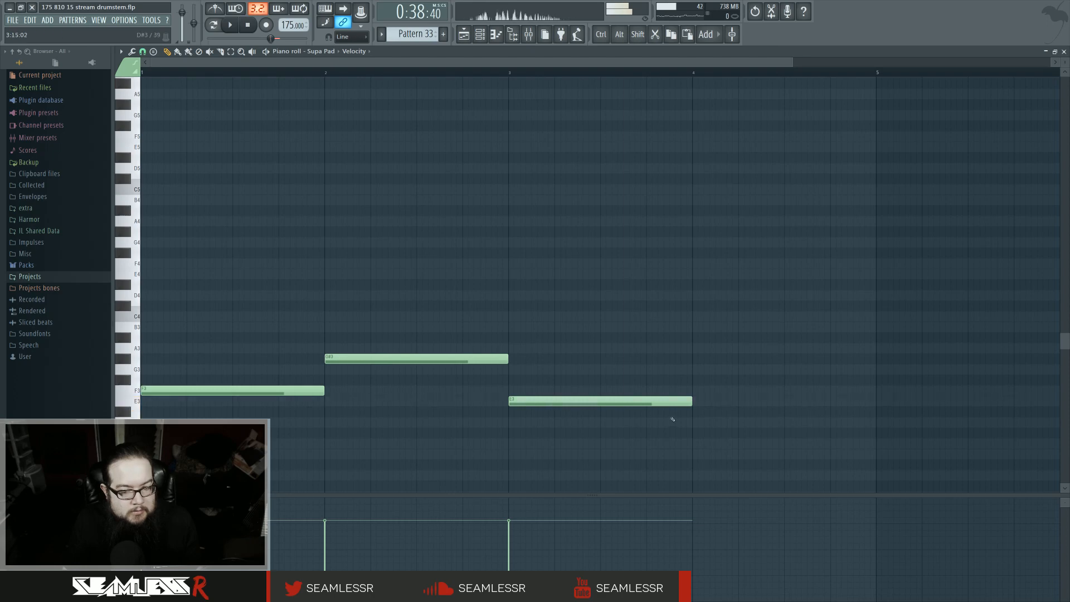
pyautogui.click(695, 443)
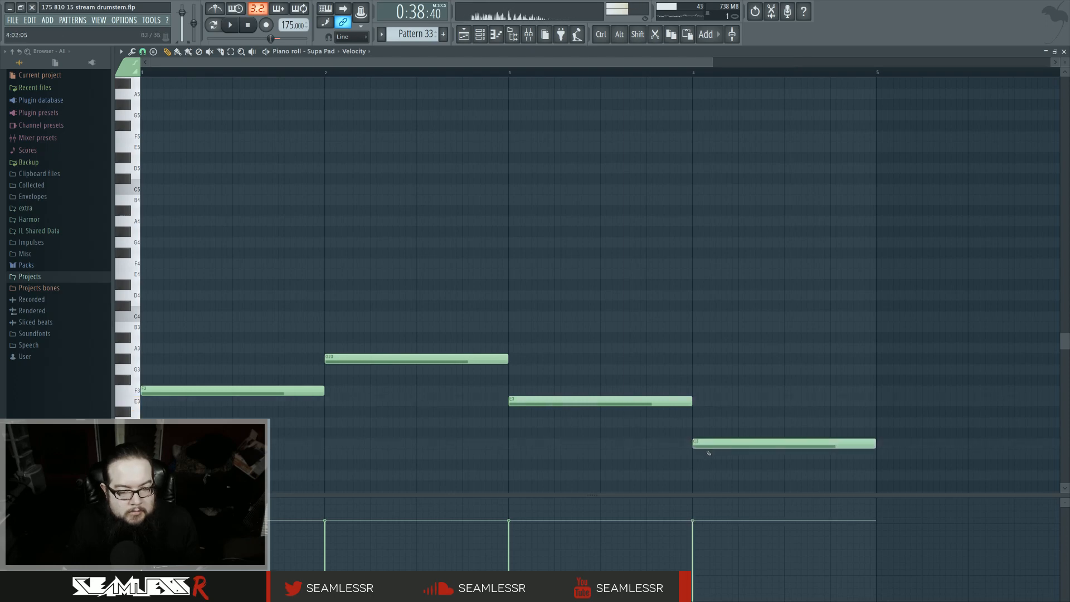
pyautogui.moveTo(709, 453); pyautogui.dragTo(708, 448)
pyautogui.scroll(1, 430, 446)
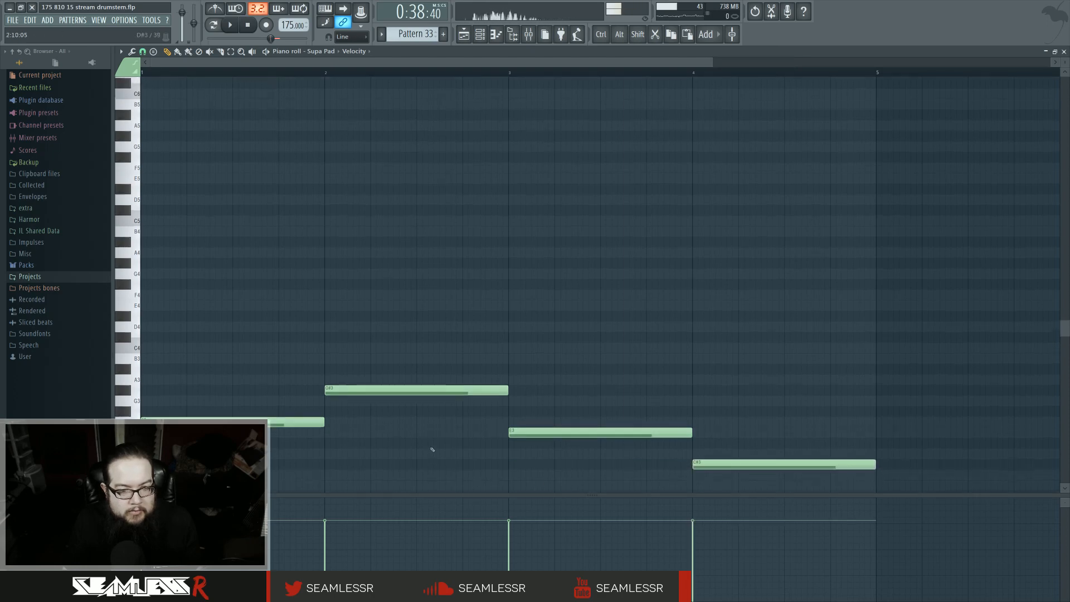
pyautogui.scroll(-1, 430, 446)
pyautogui.keyDown('ctrl'); pyautogui.scroll(-2, 433, 450); pyautogui.keyUp('ctrl')
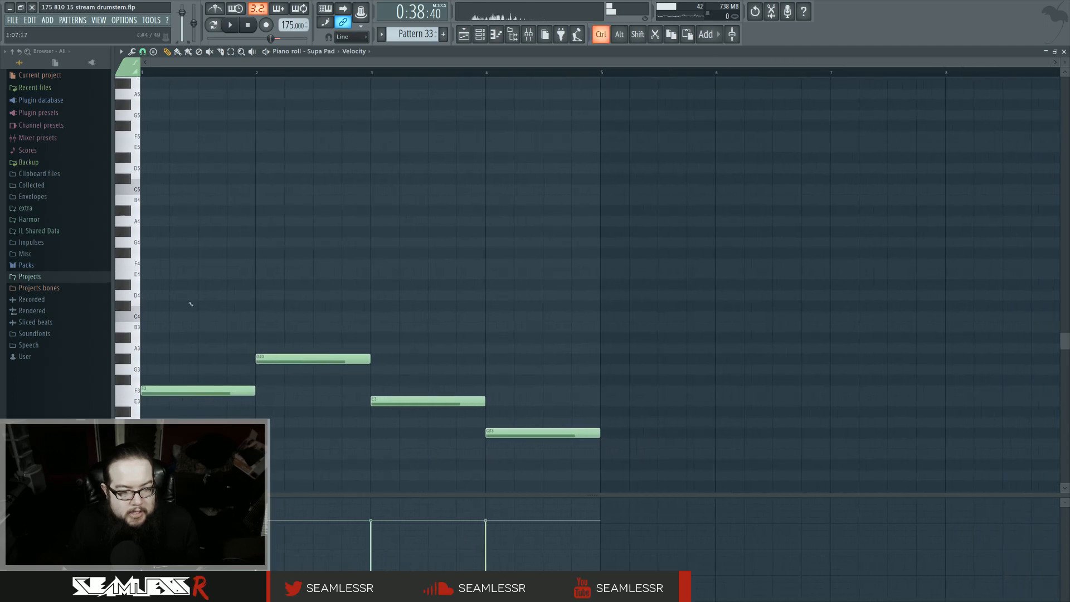
pyautogui.hotkey('ctrl', 'a')
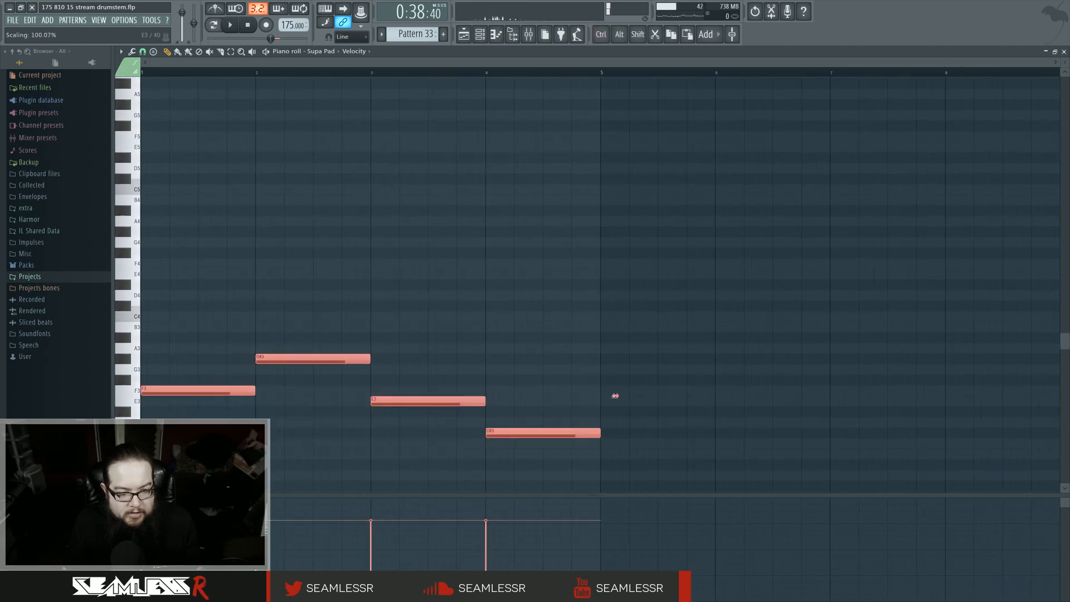
pyautogui.hotkey('ctrl', 'x')
pyautogui.hotkey('ctrl', 'z')
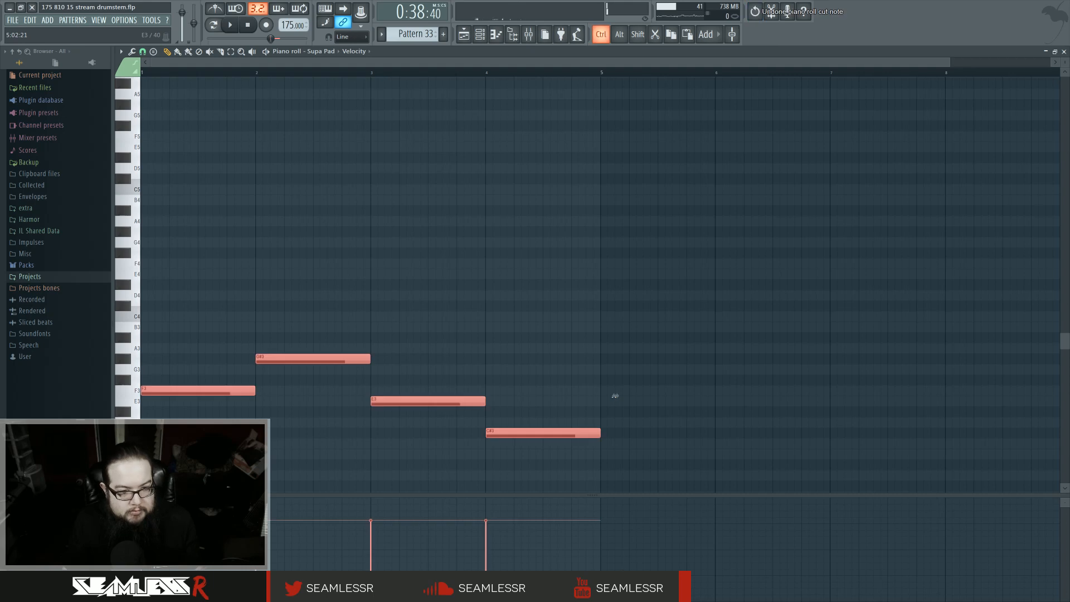
pyautogui.hotkey('ctrl', 'z')
pyautogui.hotkey('ctrl', 'z')
pyautogui.hotkey('ctrl', 'alt', 'z')
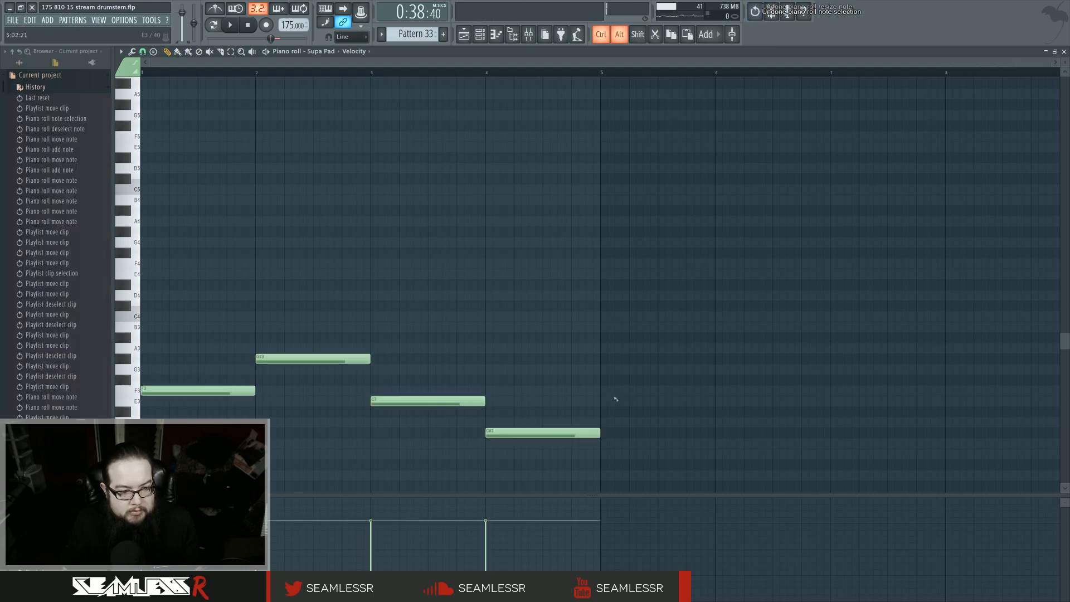
pyautogui.hotkey('ctrl', 'alt', 'z')
# Step: Stretch all four bass notes to double length so each lasts two bars
pyautogui.hotkey('ctrl', 'a')
pyautogui.moveTo(615, 396); pyautogui.dragTo(1048, 396)
pyautogui.hotkey('ctrl', 'd')
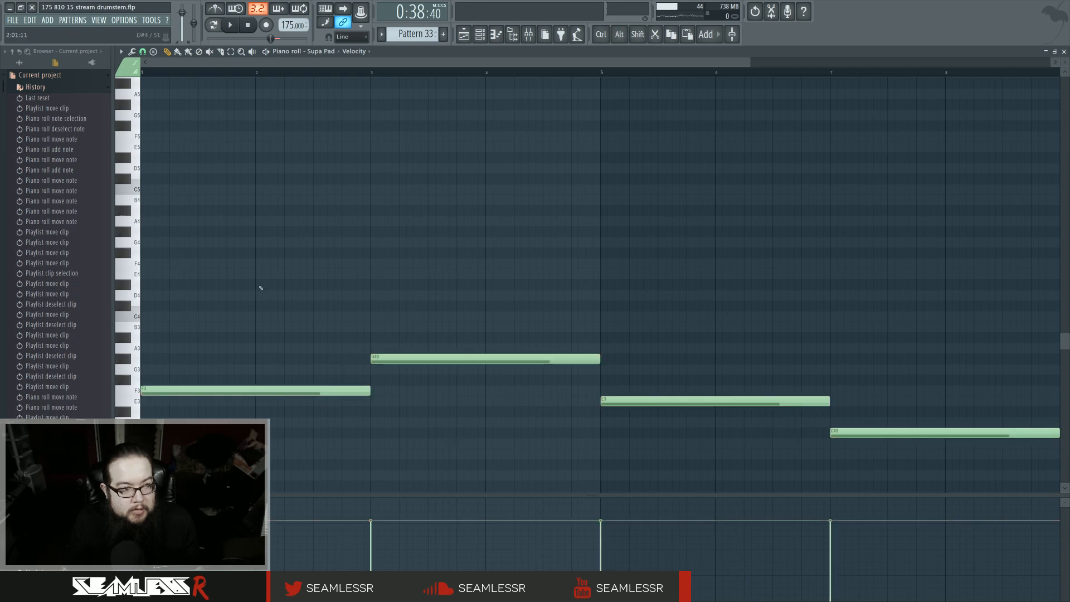
# Step: Stack chord notes over the first two bars above the F3 bass note and play the pattern back
pyautogui.click(54, 75)
pyautogui.click(162, 263)
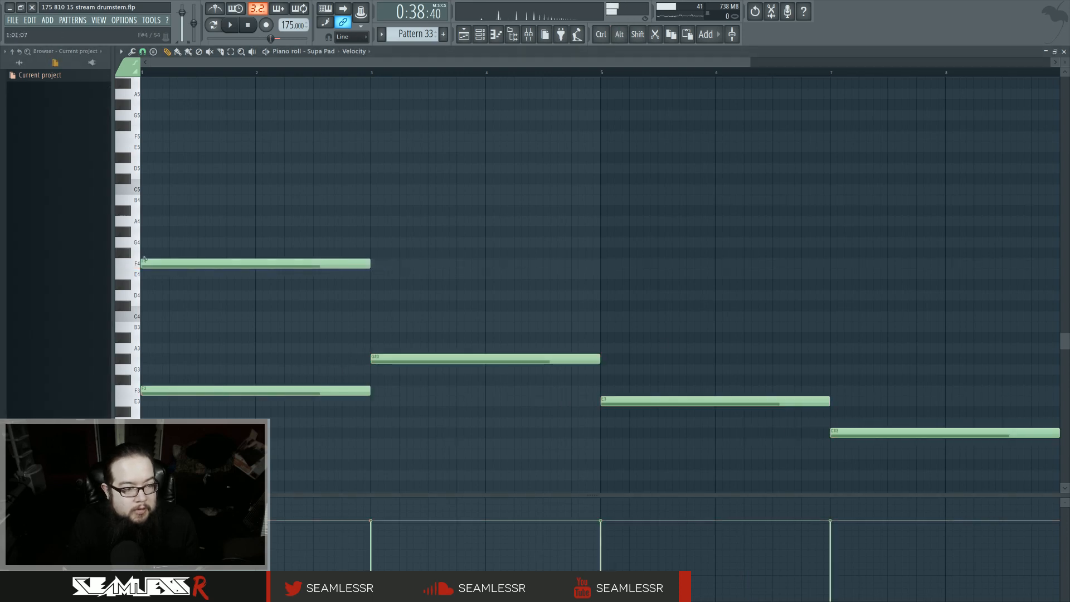
pyautogui.click(144, 232)
pyautogui.moveTo(371, 235); pyautogui.dragTo(296, 233)
pyautogui.click(301, 233)
pyautogui.press('space')
pyautogui.press('space')
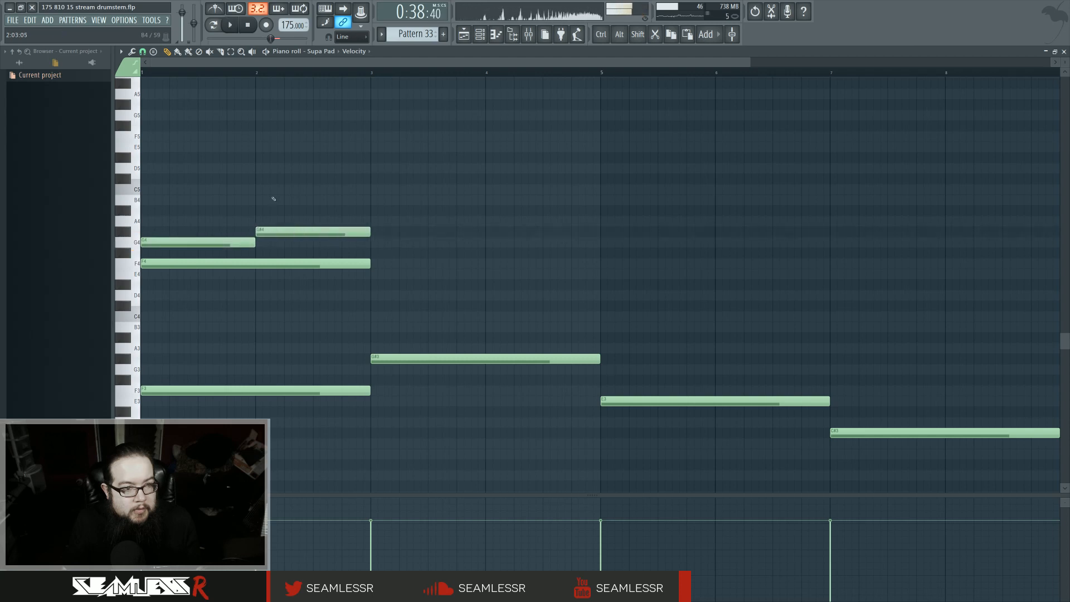
pyautogui.click(214, 25)
pyautogui.press('space')
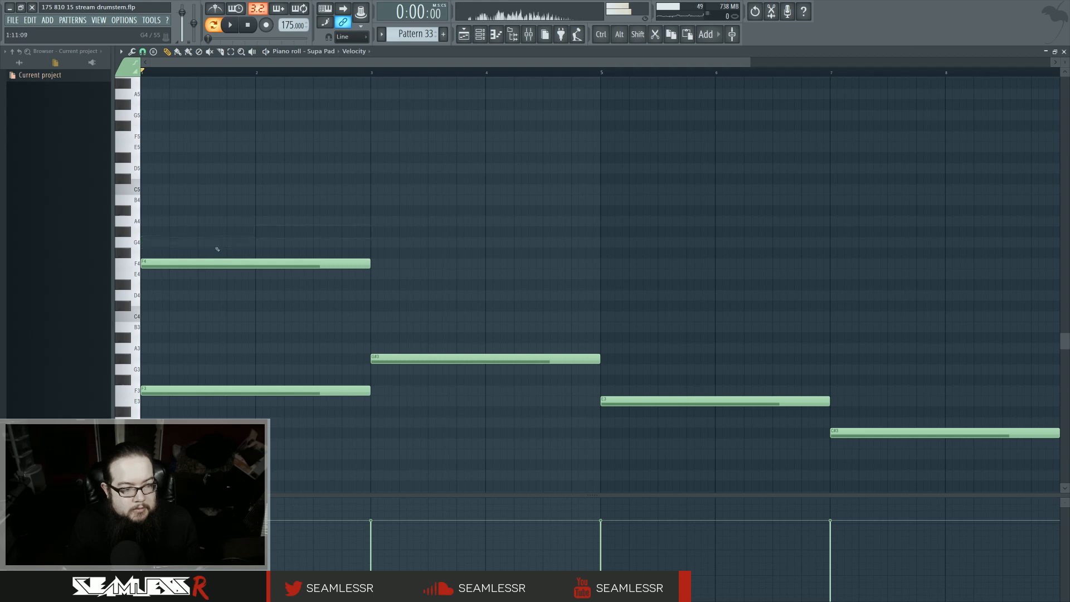
# Step: Open Supa Pad's Sytrus plugin to view its main page, then close it
pyautogui.scroll(3, 133, 307)
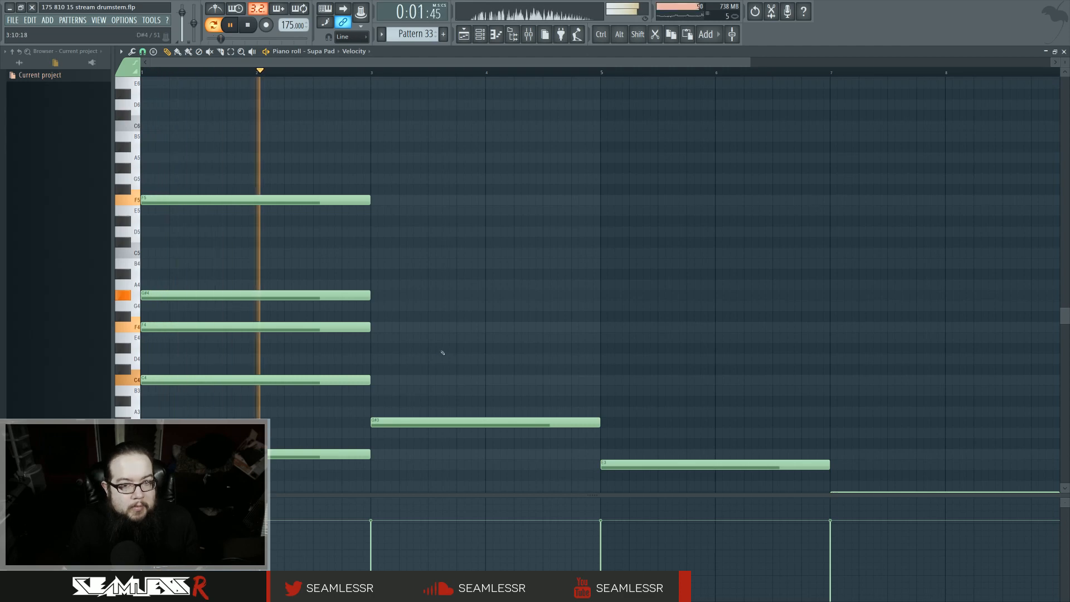
pyautogui.click(479, 36)
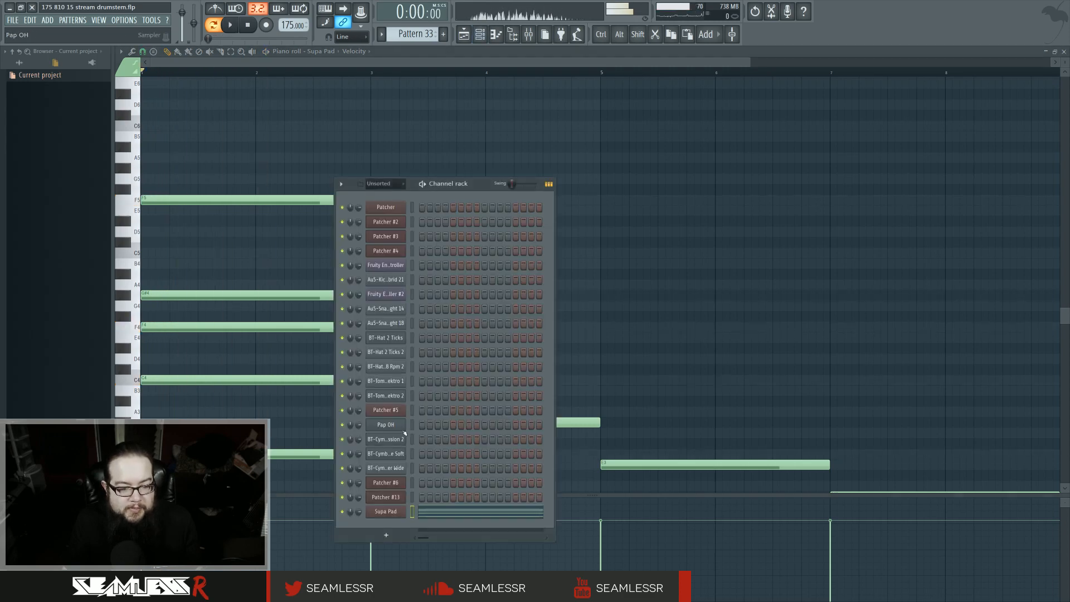
pyautogui.click(386, 511)
pyautogui.doubleClick(224, 214)
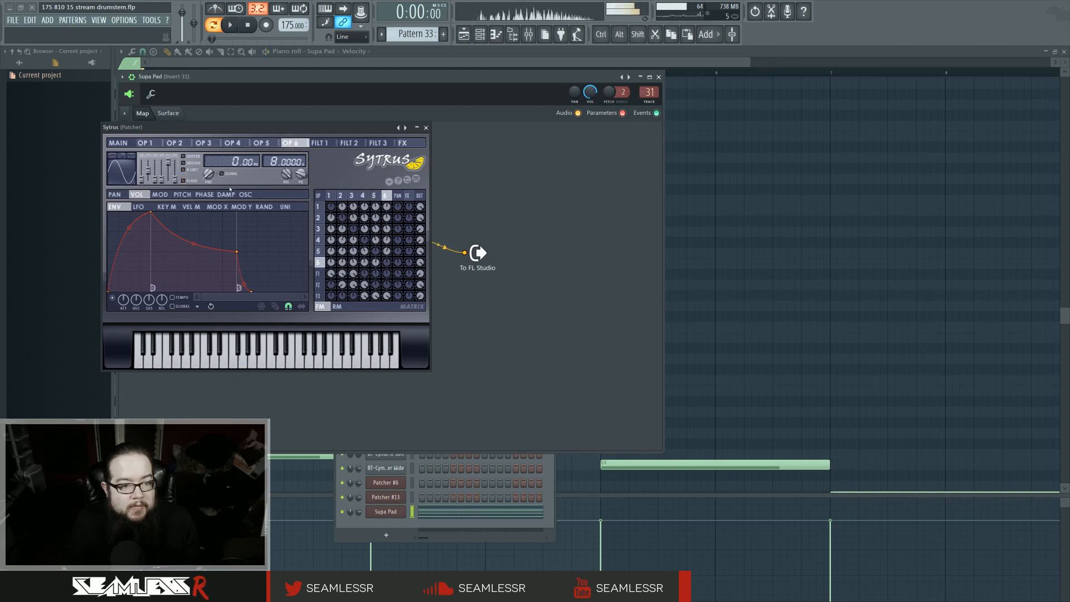
pyautogui.click(118, 144)
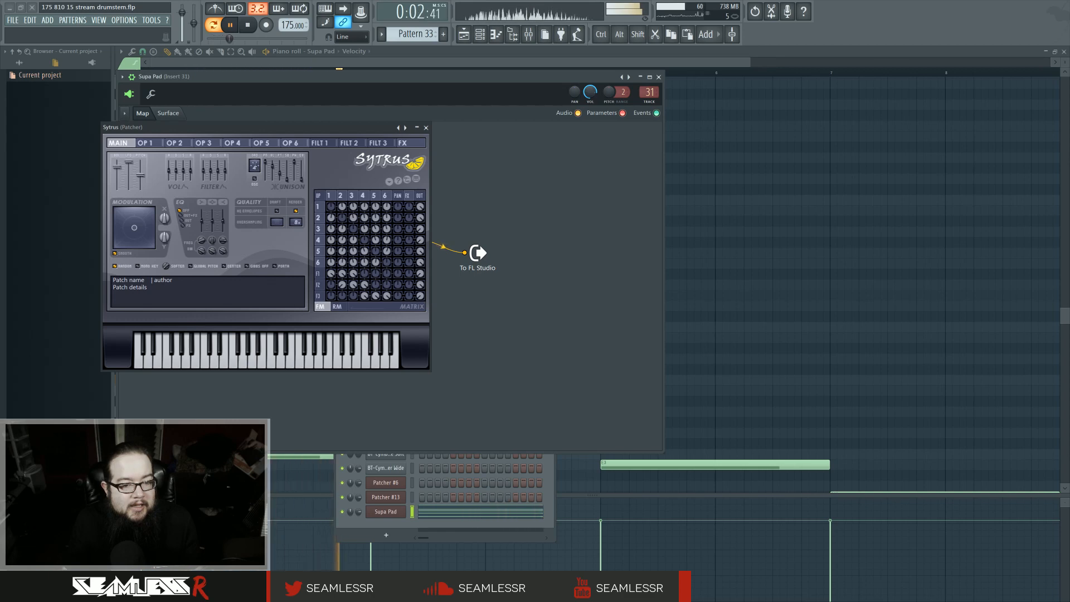
pyautogui.rightClick(719, 241)
pyautogui.click(425, 128)
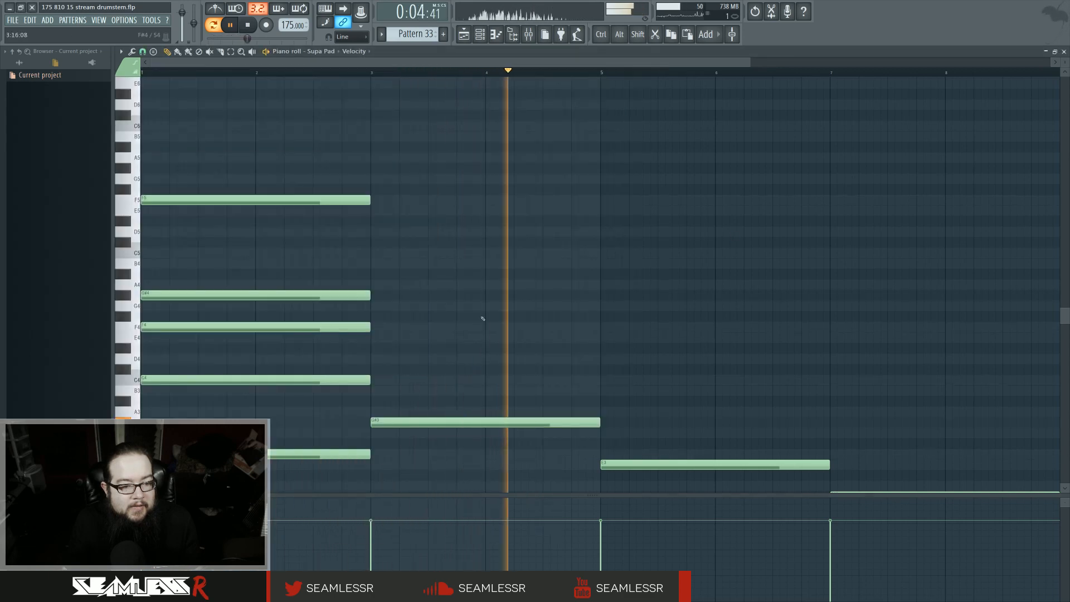
# Step: Add chord notes E5, G#4 and D#4 over bars 3–4 above the G#3 bass note
pyautogui.scroll(-1, 394, 382)
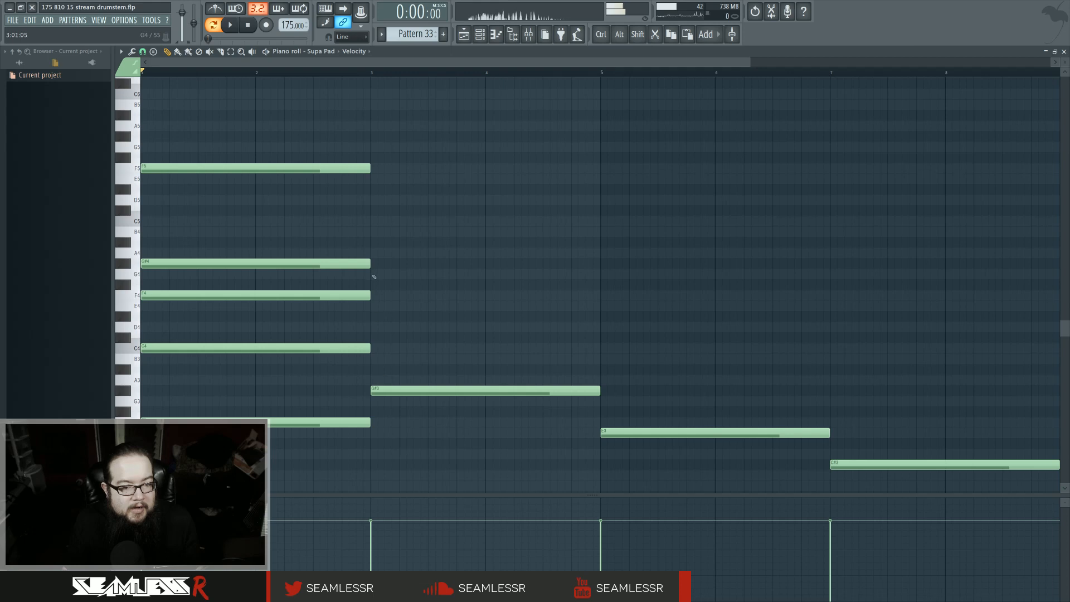
pyautogui.scroll(3, 384, 266)
pyautogui.click(369, 213)
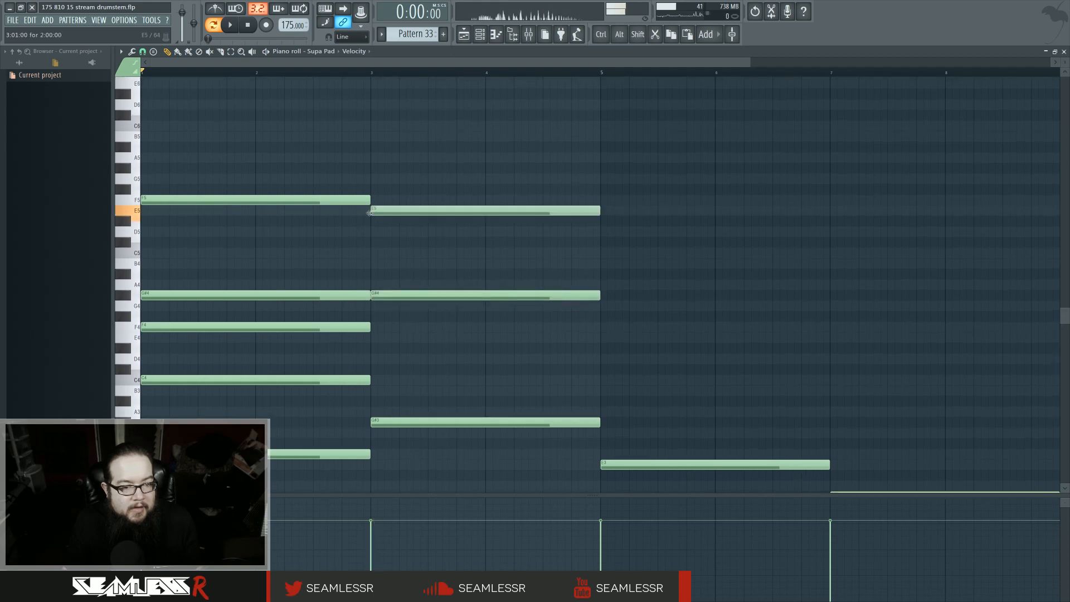
pyautogui.moveTo(370, 243)
pyautogui.mouseDown()
pyautogui.moveTo(370, 262)
pyautogui.moveTo(369, 239)
pyautogui.mouseUp()
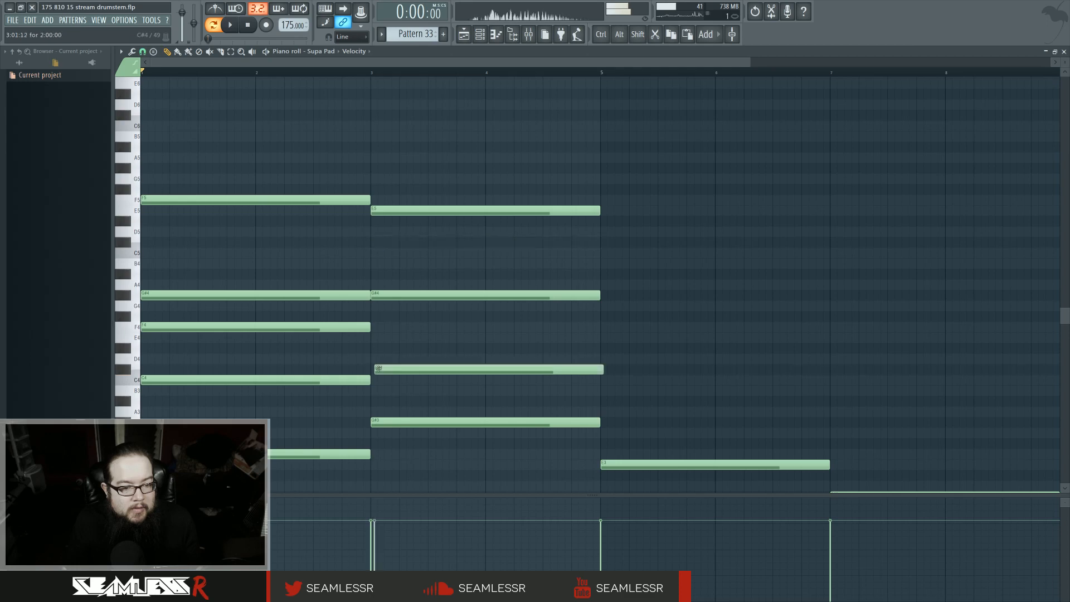
pyautogui.moveTo(382, 370); pyautogui.dragTo(389, 349)
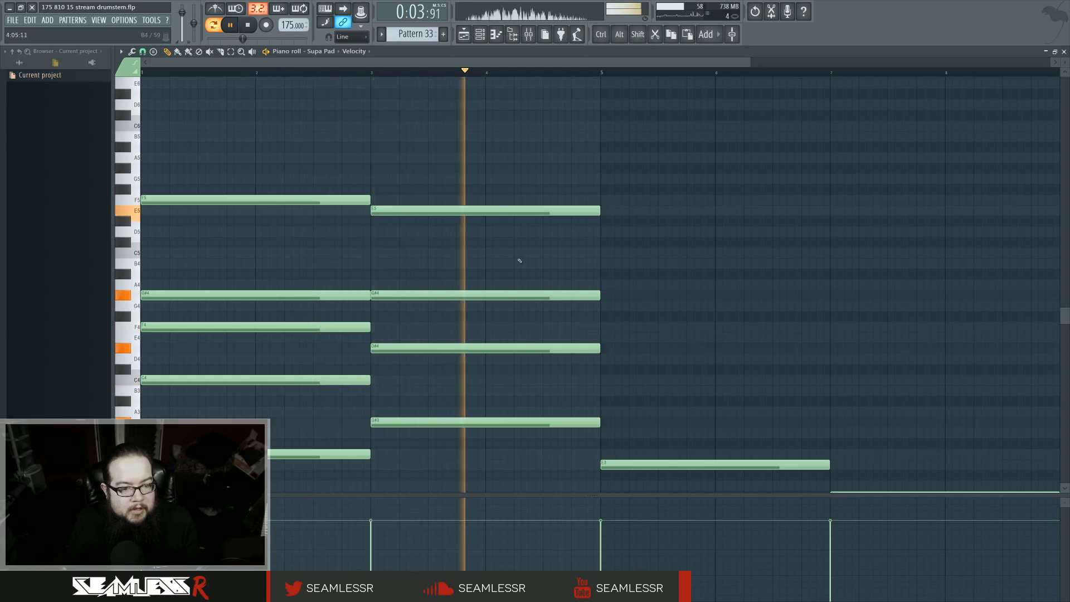
# Step: Lower the top chord note of bars 3–4 to D#5 and stack G5, B4, E4 and B3 chord notes over bars 5–6
pyautogui.press('space')
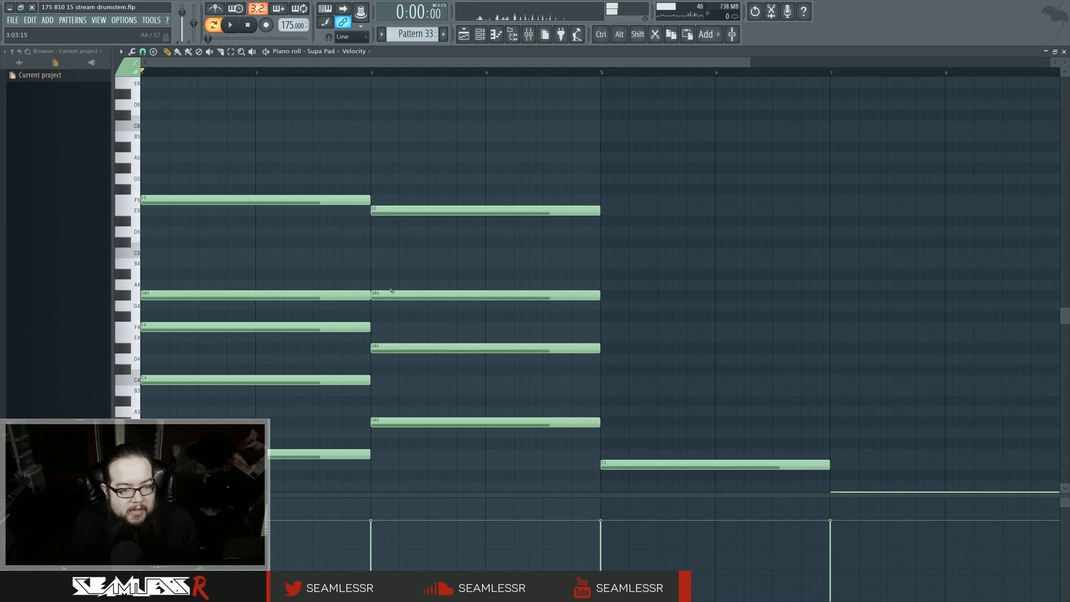
pyautogui.moveTo(392, 217); pyautogui.dragTo(393, 222)
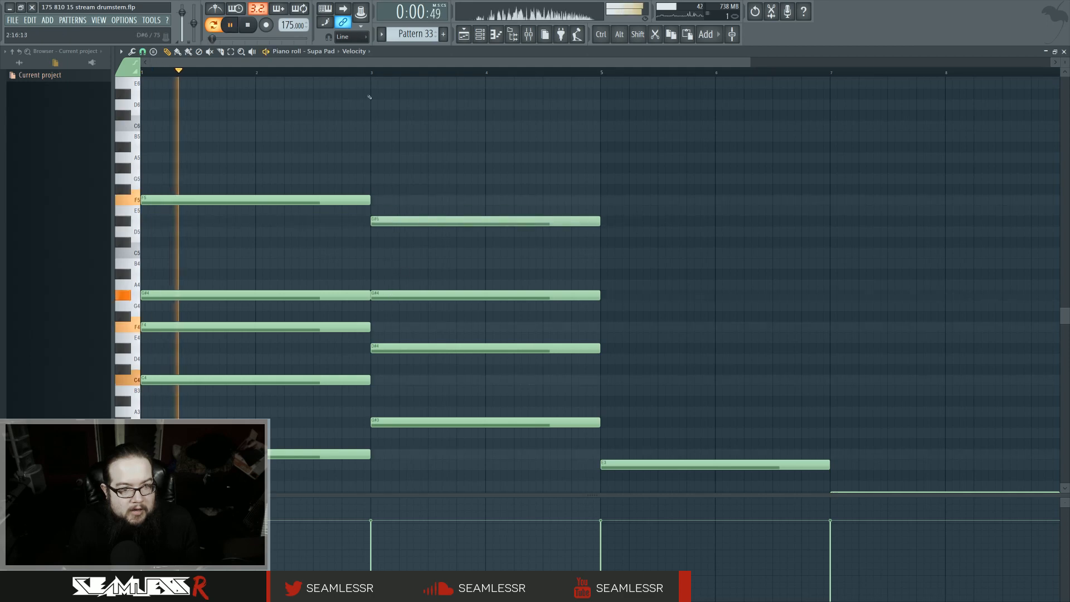
pyautogui.moveTo(370, 97); pyautogui.dragTo(376, 81)
pyautogui.scroll(-3, 393, 217)
pyautogui.press('space')
pyautogui.scroll(-3, 441, 312)
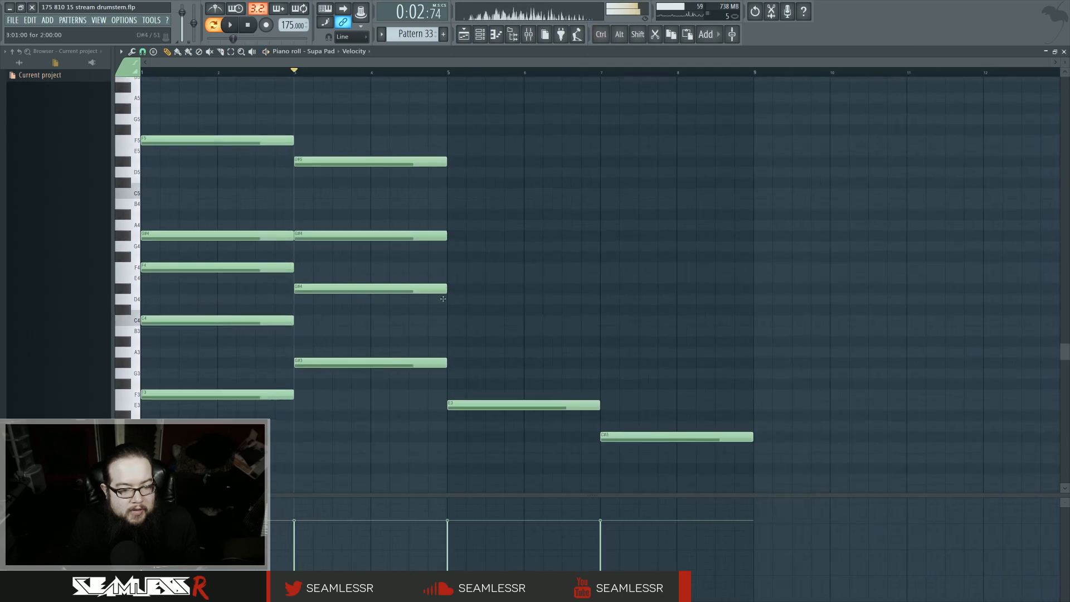
pyautogui.scroll(2, 473, 373)
pyautogui.scroll(-1, 453, 341)
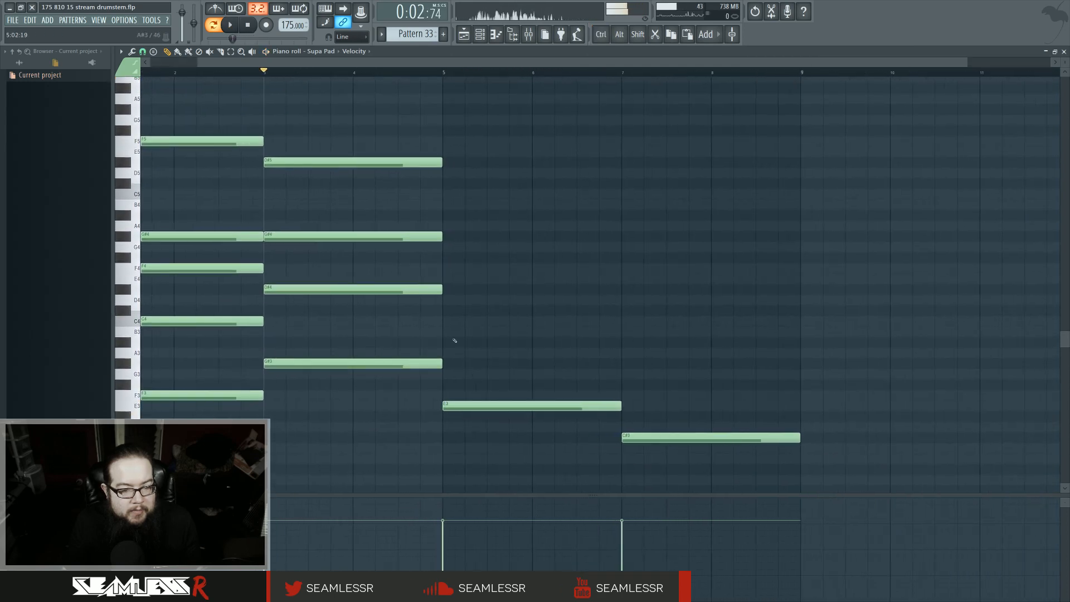
pyautogui.scroll(2, 601, 337)
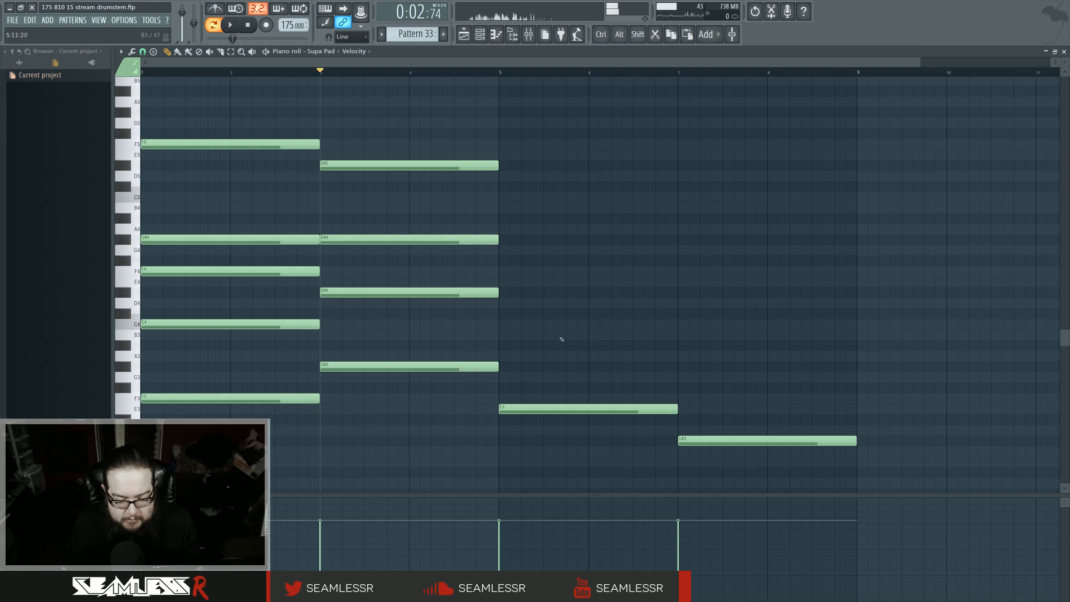
pyautogui.scroll(2, 561, 338)
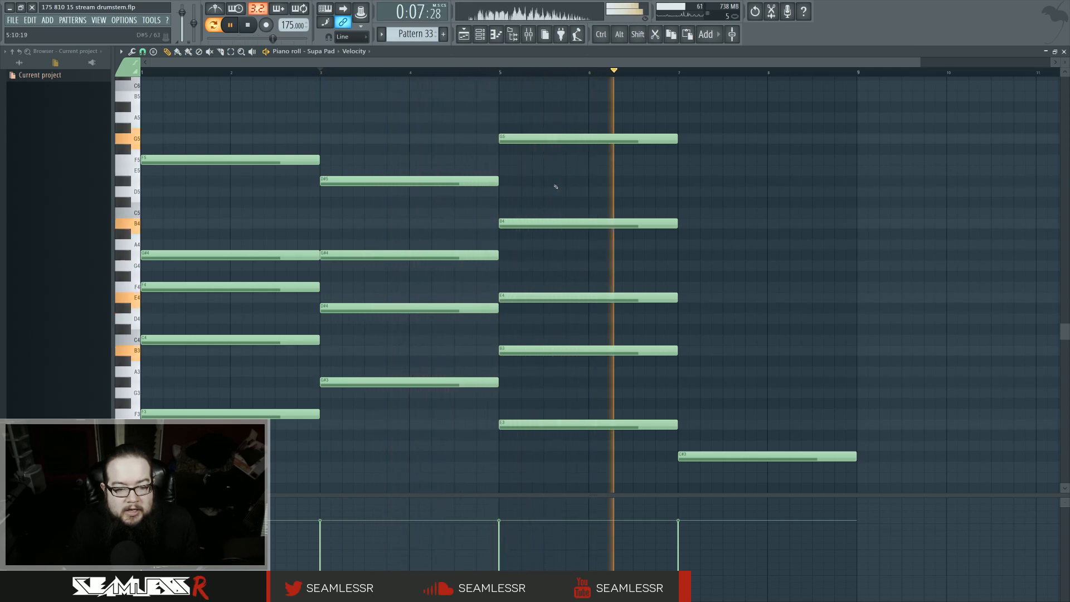
pyautogui.press('space')
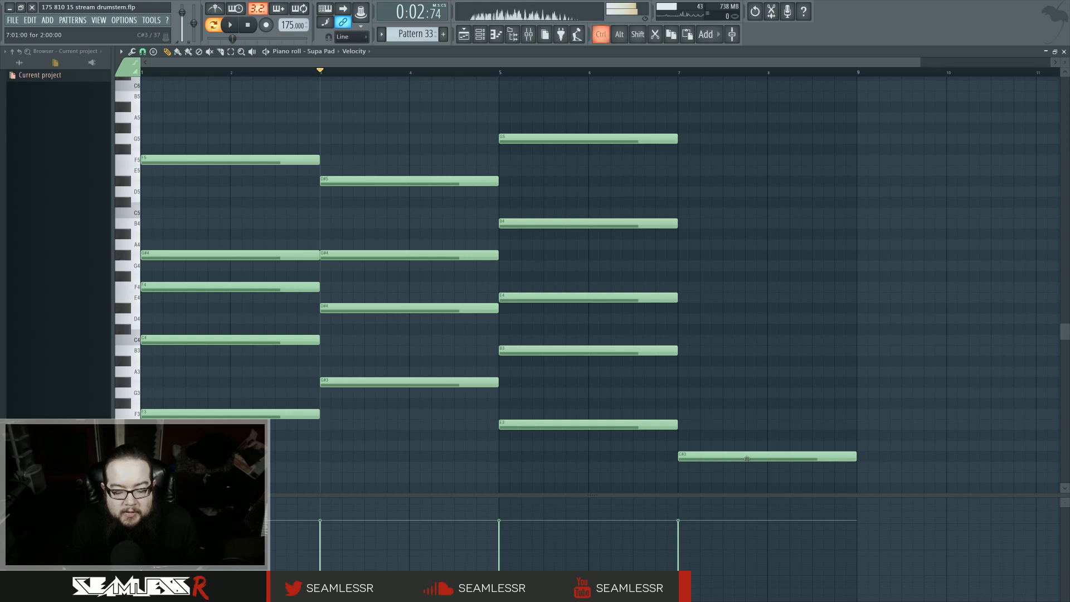
# Step: Stack F5, C#5, G#4, D#4 and G#3 chord notes over bars 7–8 above the C#3 bass, then play the progression
pyautogui.scroll(3, 747, 458)
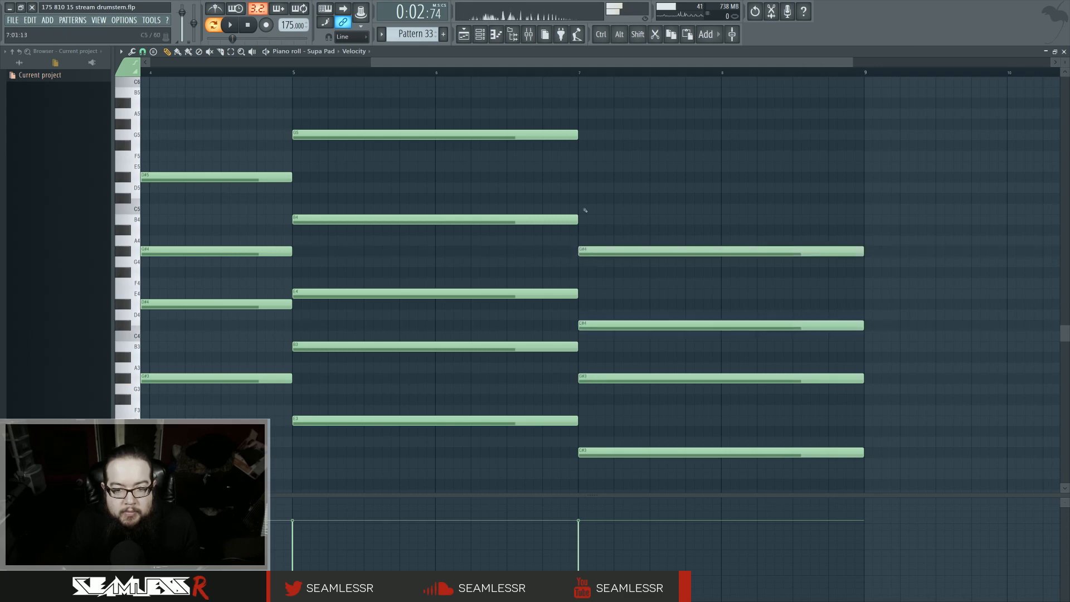
pyautogui.scroll(1, 586, 210)
pyautogui.click(580, 230)
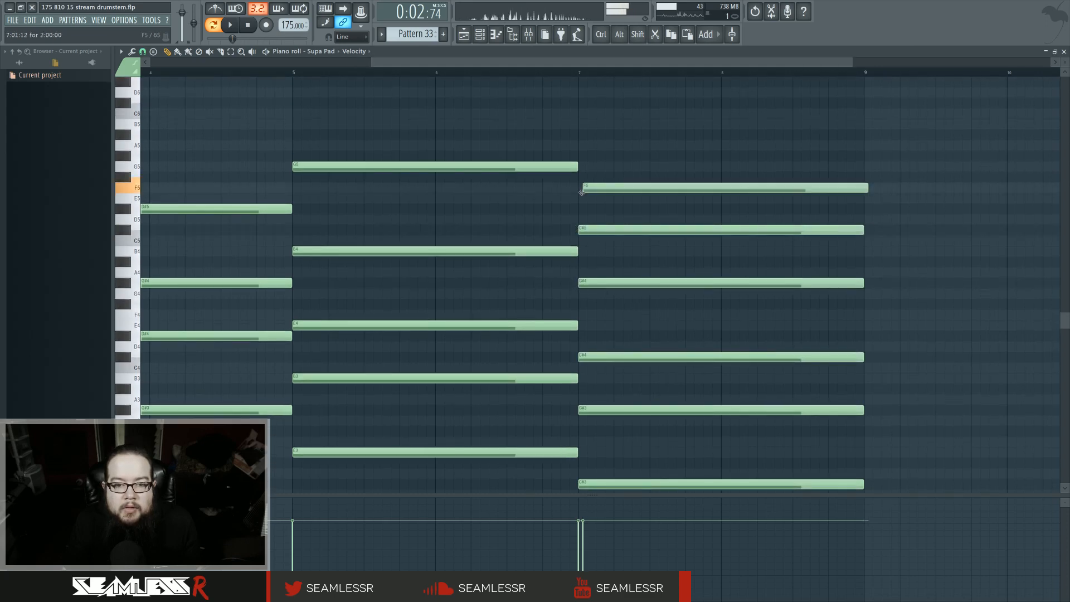
pyautogui.scroll(-3, 584, 276)
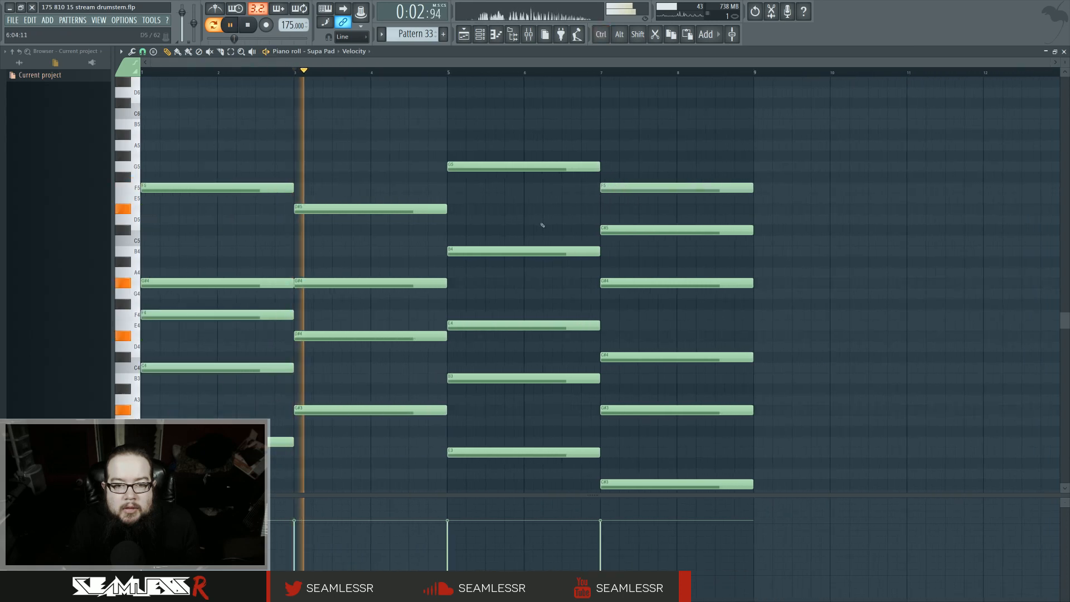
pyautogui.press('space')
pyautogui.press('space')
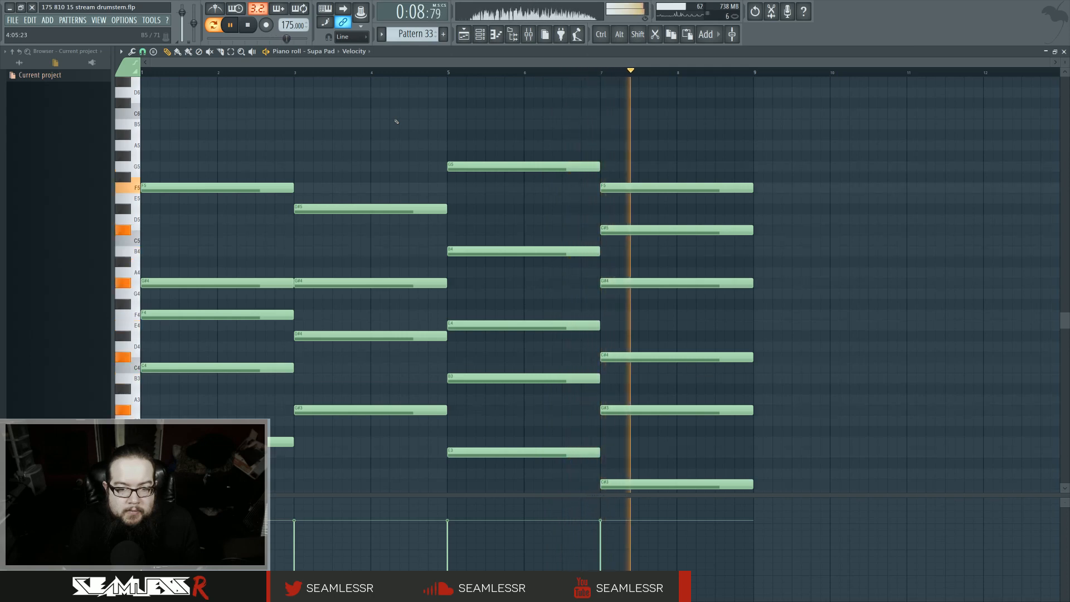
pyautogui.press('space')
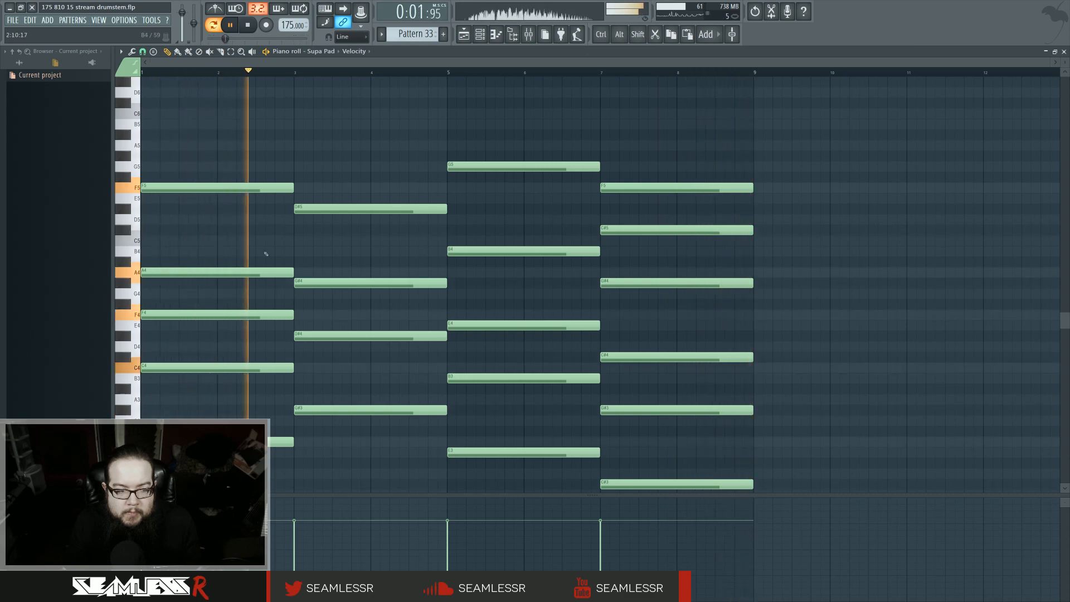
pyautogui.press('space')
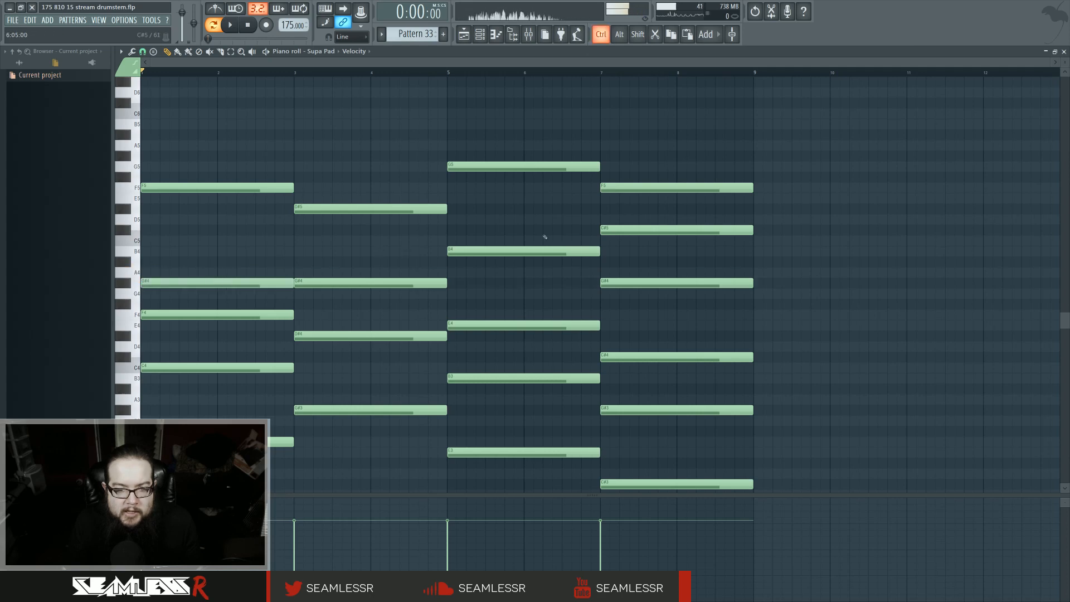
# Step: Duplicate all the Supa Pad notes so the eight-bar progression repeats in bars 9–16
pyautogui.moveTo(215, 151); pyautogui.dragTo(693, 470)
pyautogui.hotkey('ctrl', 'b')
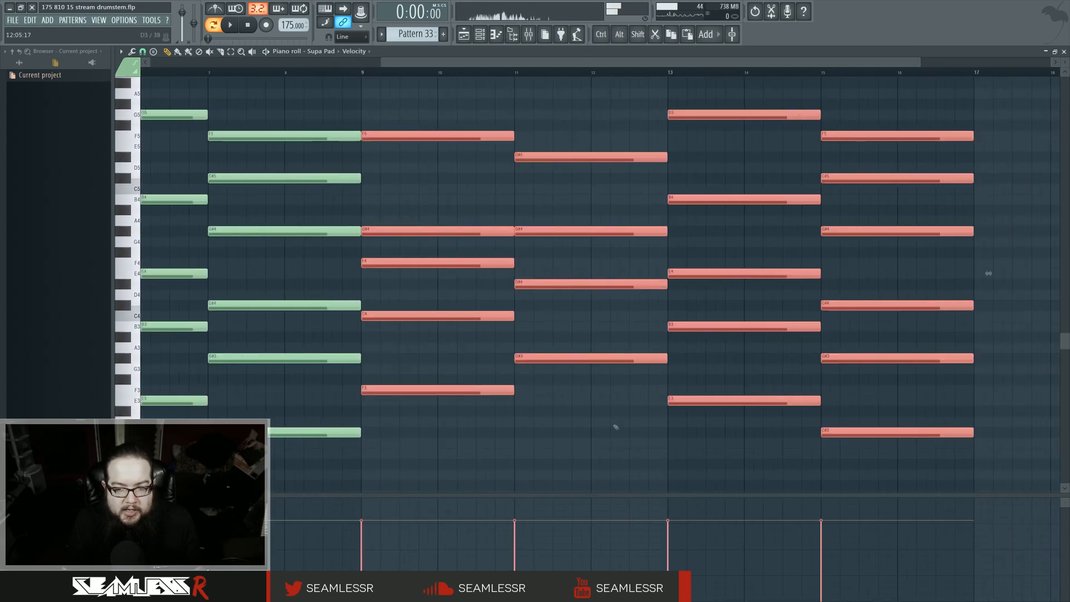
pyautogui.hotkey('ctrl', 'd')
# Step: Delete the chord notes in bars 7–8
pyautogui.rightClick(295, 135)
pyautogui.moveTo(154, 234); pyautogui.dragTo(441, 330)
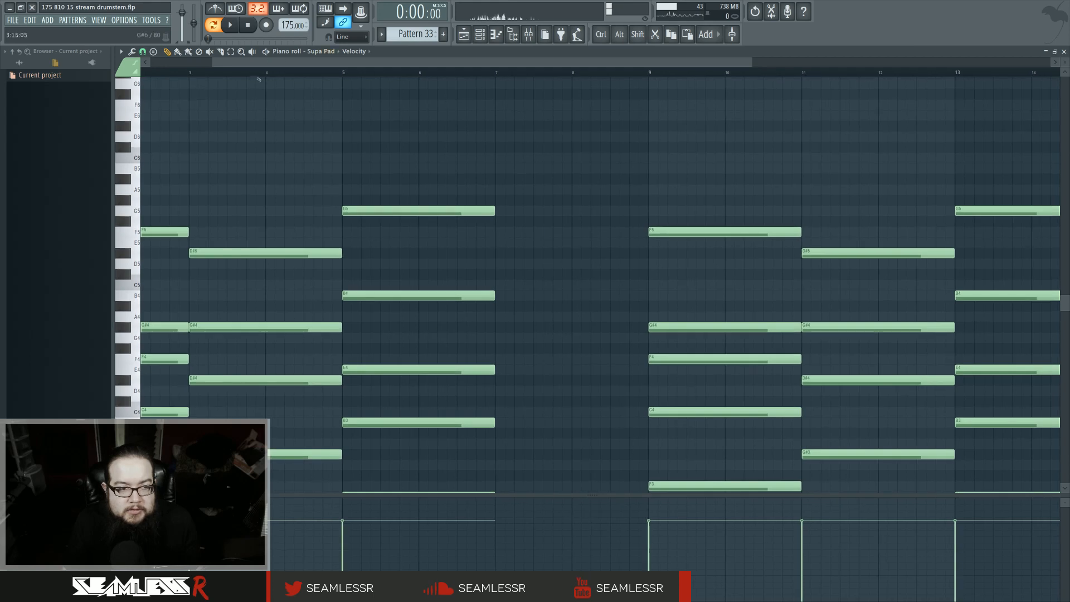
pyautogui.press('space')
pyautogui.scroll(-3, 391, 194)
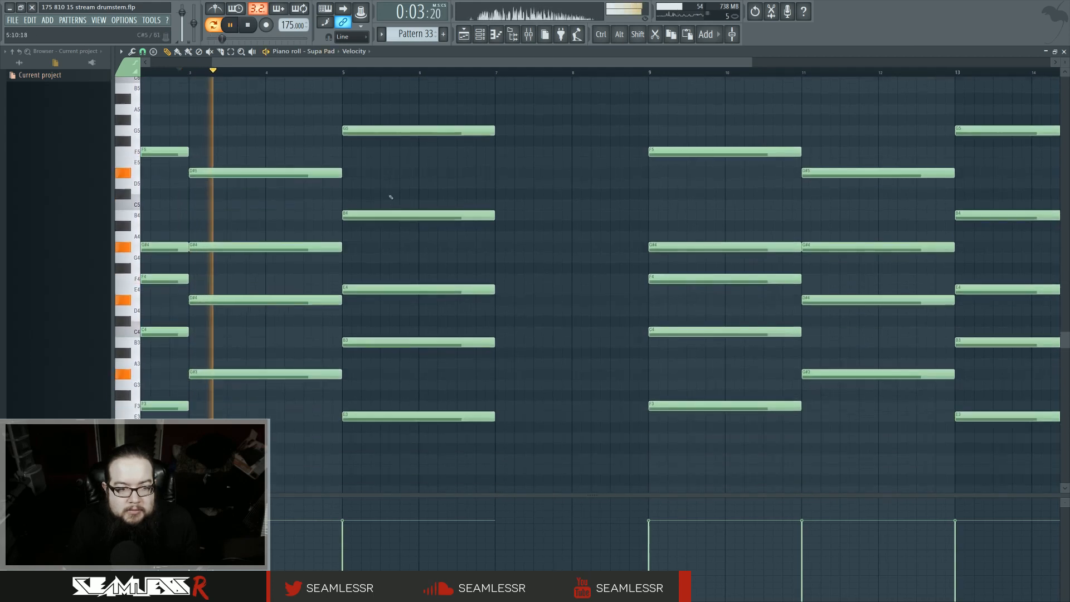
# Step: Duplicate the bars 5–6 chord into bars 7–8 and set the copy's top note to F#5
pyautogui.moveTo(391, 102); pyautogui.dragTo(466, 424)
pyautogui.hotkey('ctrl', 'b')
pyautogui.scroll(1, 533, 393)
pyautogui.scroll(1, 536, 393)
pyautogui.hotkey('ctrl', 'd')
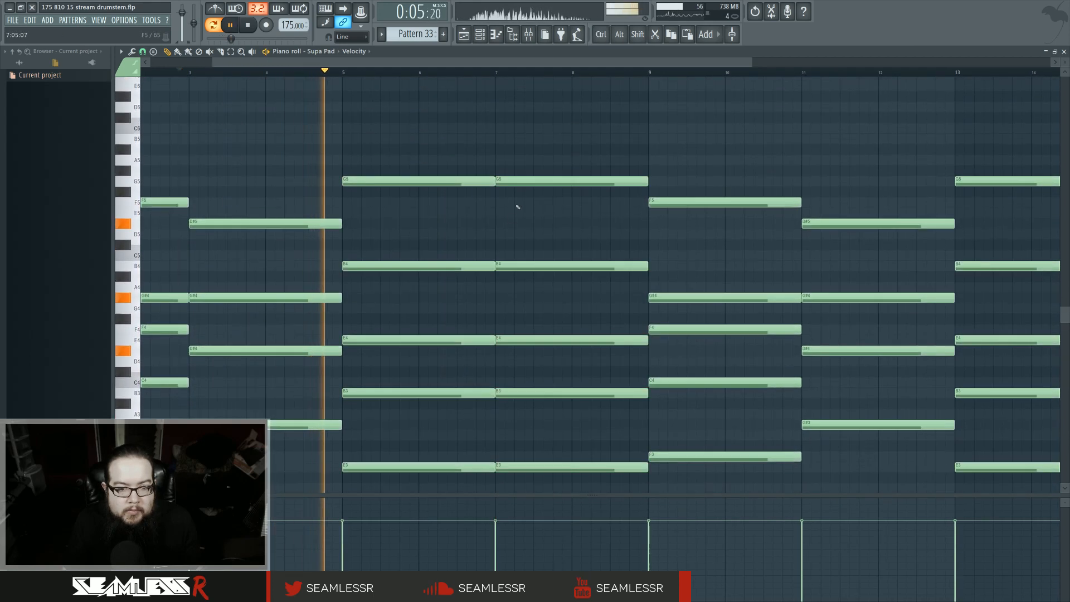
pyautogui.moveTo(521, 180); pyautogui.dragTo(523, 203)
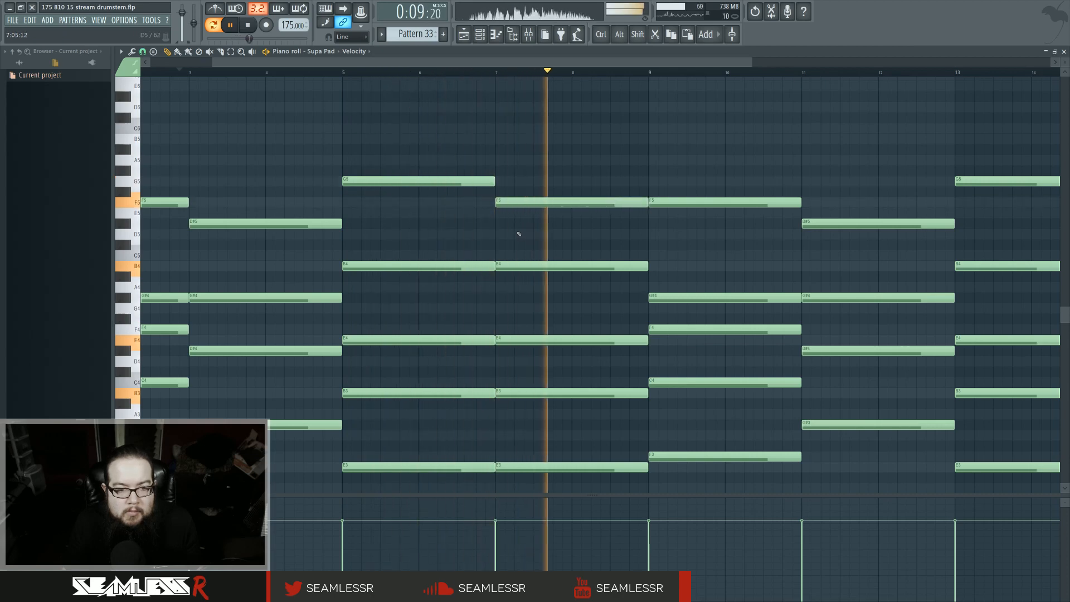
pyautogui.moveTo(506, 203); pyautogui.dragTo(507, 193)
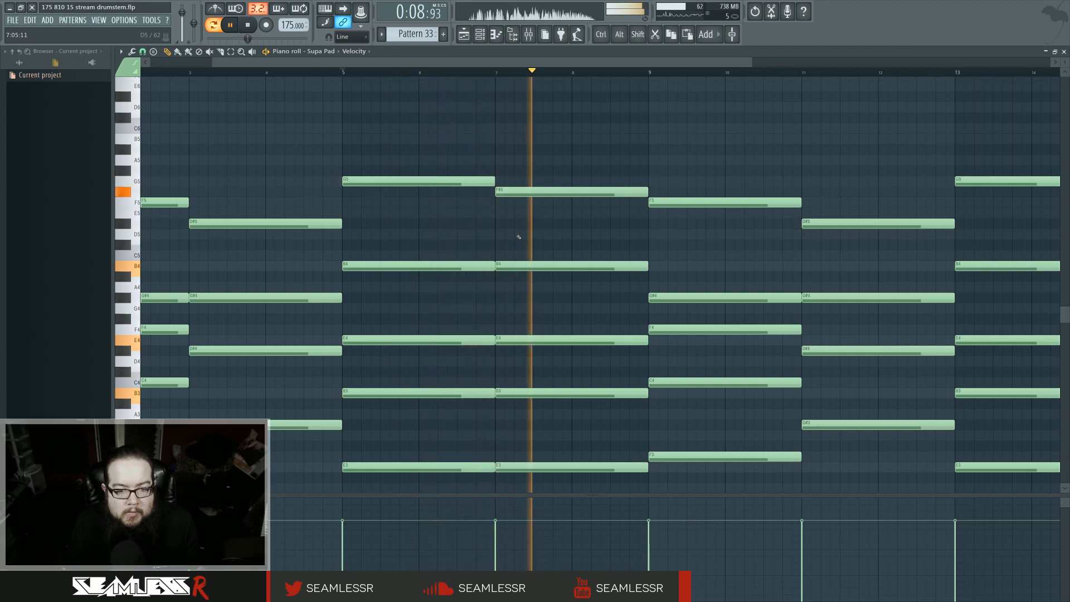
# Step: Raise the bars 9–10 chord's top note to G#5 and its G#4 to C5, and play the progression
pyautogui.scroll(-2, 520, 237)
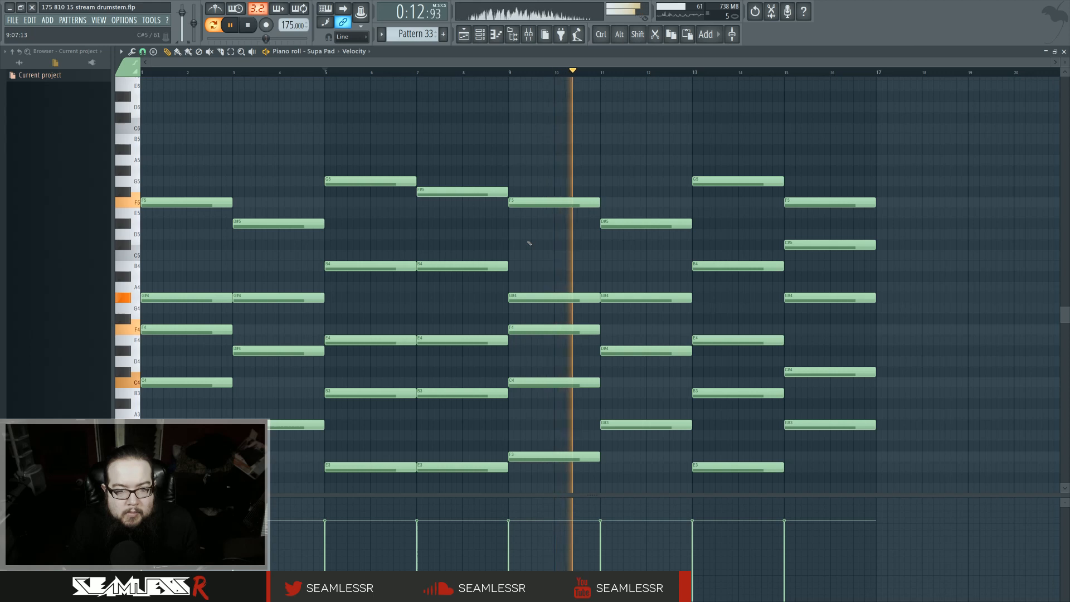
pyautogui.scroll(1, 526, 240)
pyautogui.moveTo(524, 236); pyautogui.dragTo(524, 205)
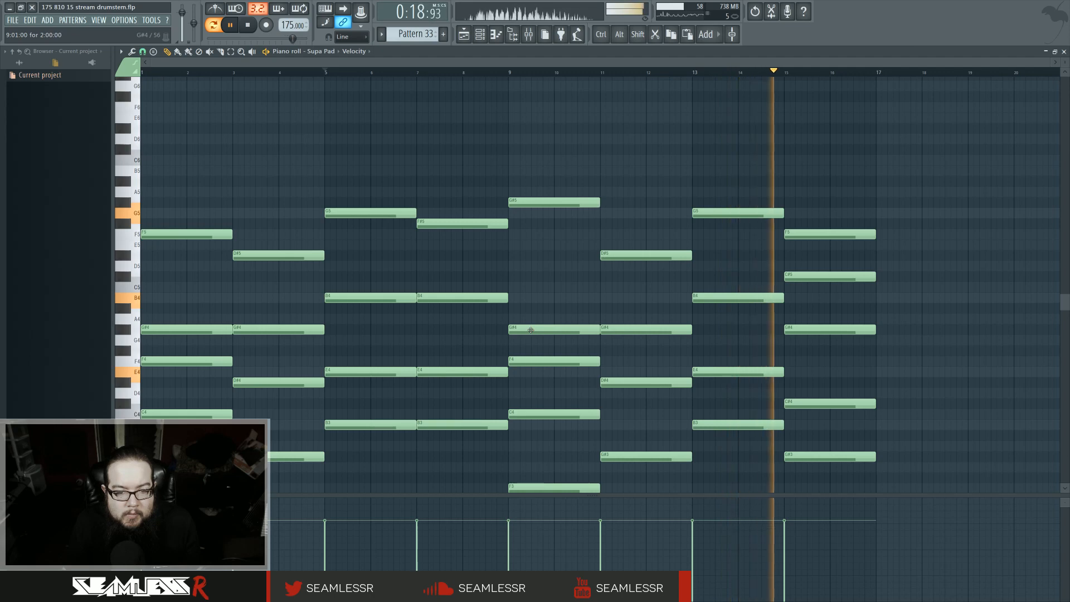
pyautogui.moveTo(531, 330); pyautogui.dragTo(532, 286)
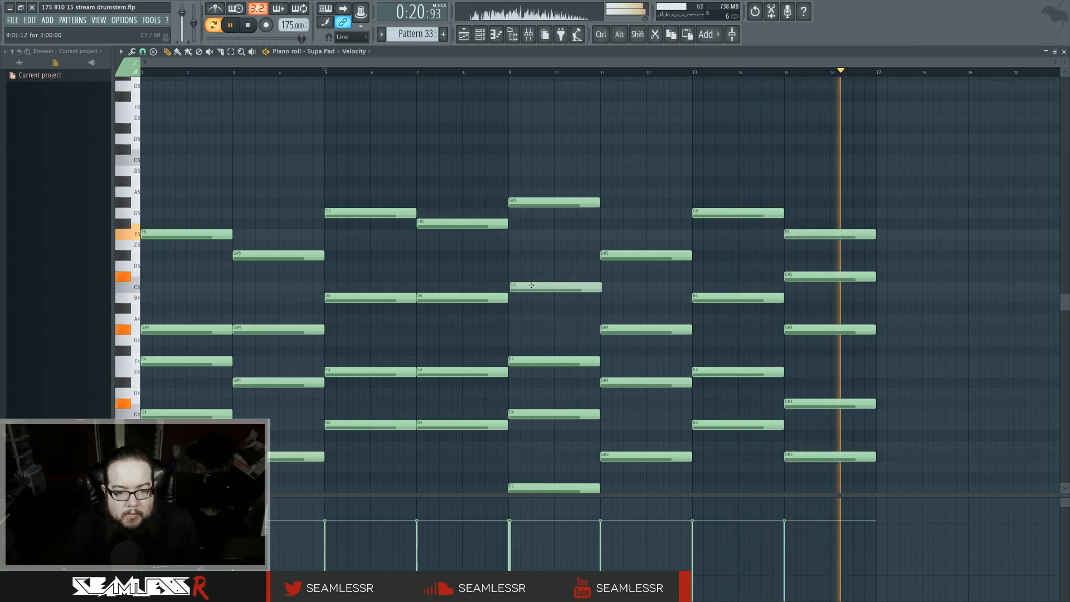
pyautogui.scroll(-3, 360, 376)
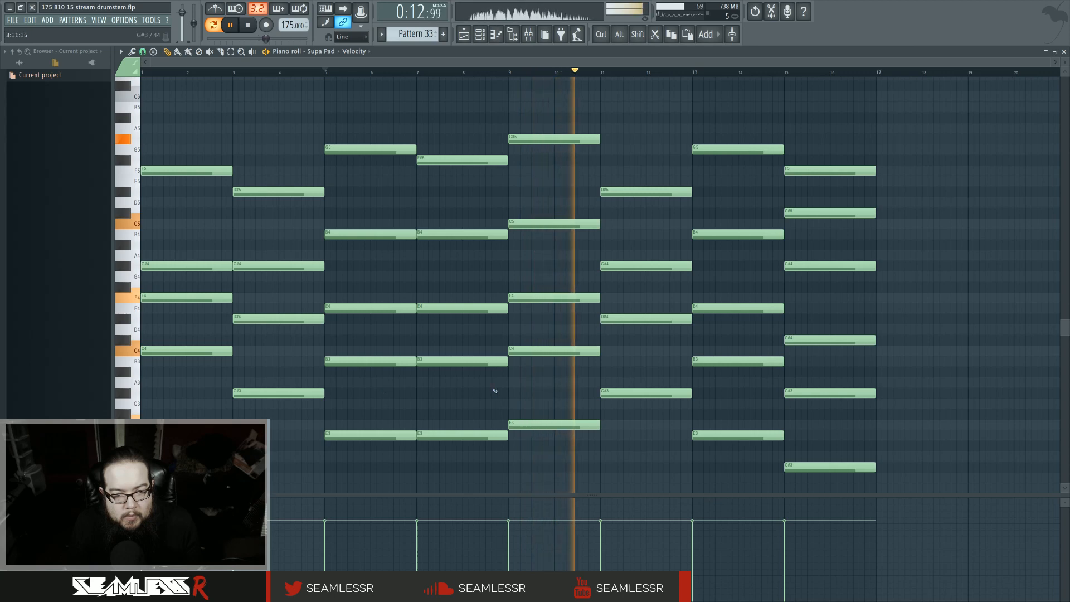
pyautogui.scroll(4, 557, 367)
pyautogui.scroll(-3, 616, 348)
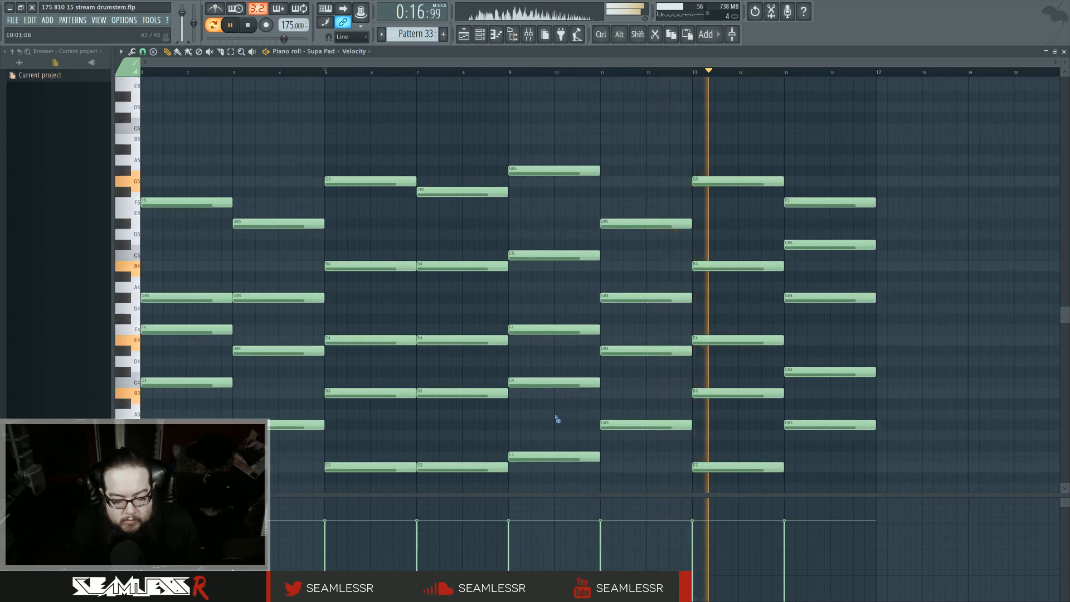
pyautogui.scroll(-1, 563, 409)
pyautogui.scroll(-1, 556, 403)
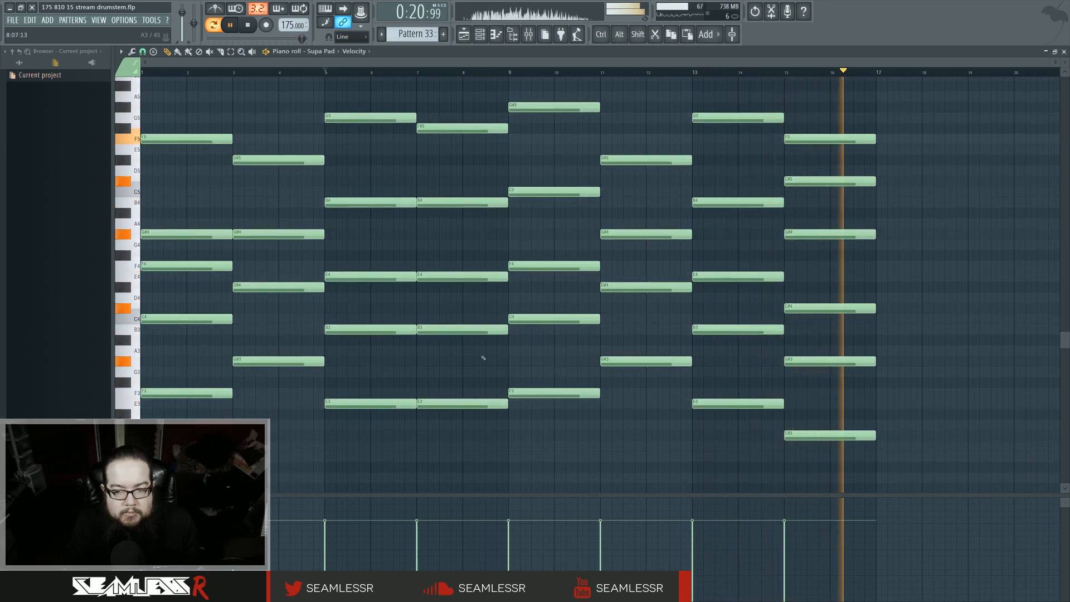
pyautogui.press('space')
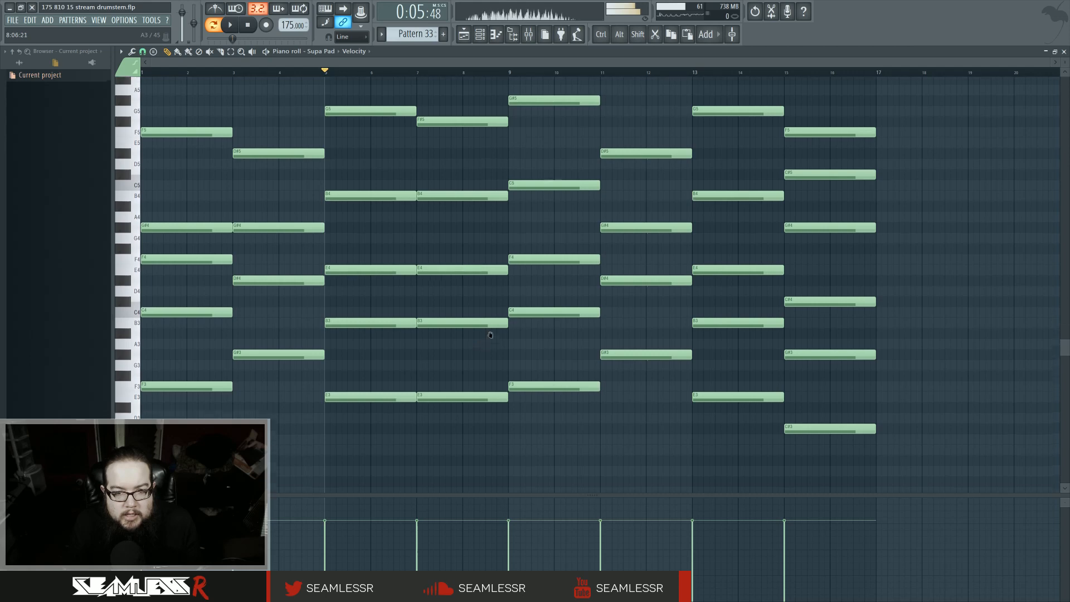
# Step: Transpose the entire pad chord progression down one octave
pyautogui.moveTo(933, 458); pyautogui.dragTo(170, 102)
pyautogui.scroll(-4, 164, 245)
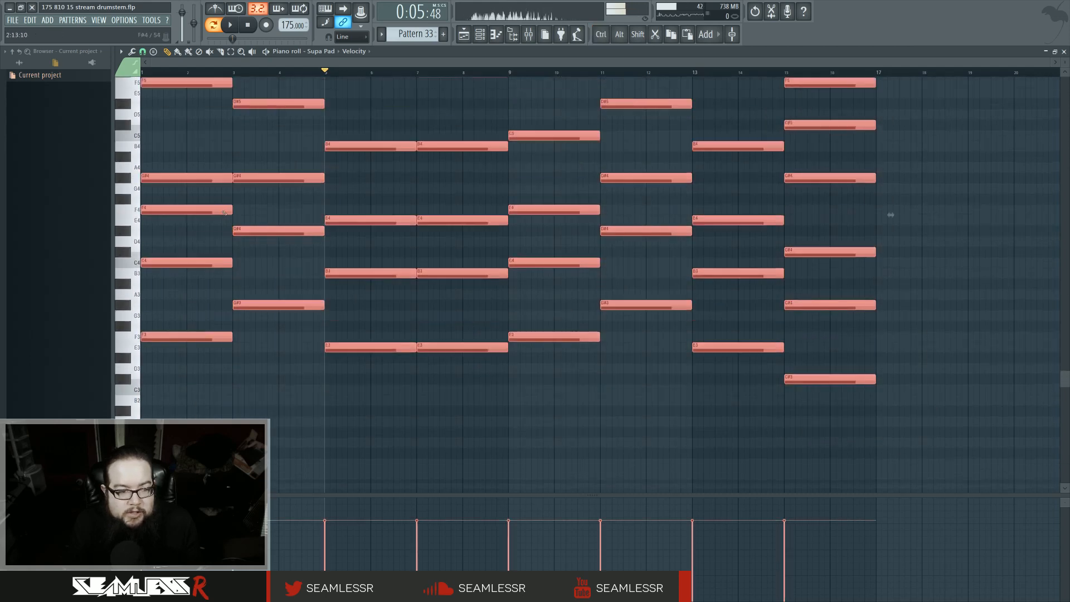
pyautogui.hotkey('ctrl', 'Down')
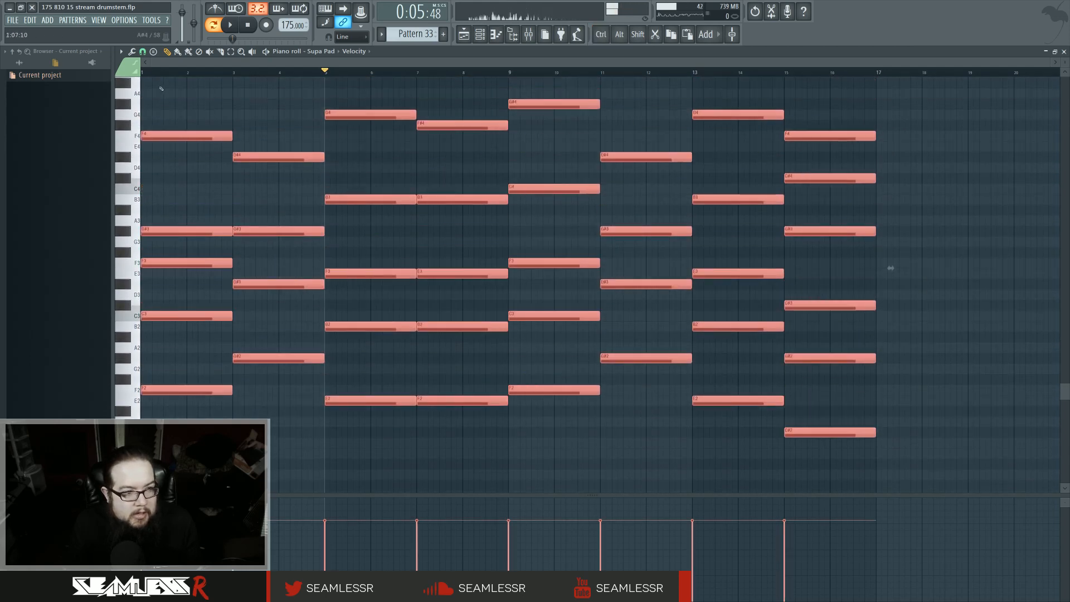
pyautogui.hotkey('ctrl', 'd')
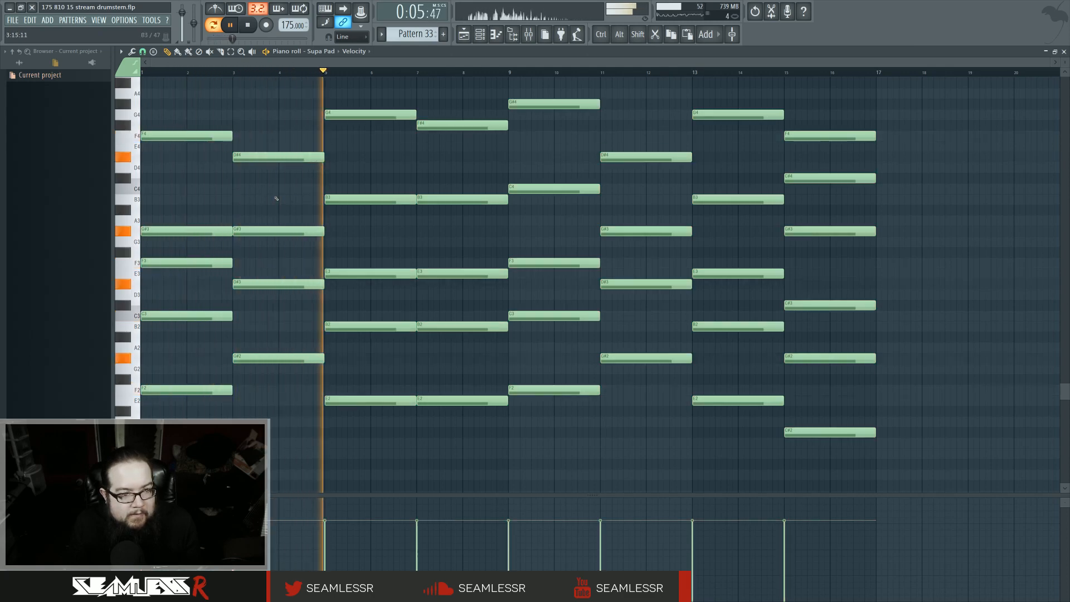
# Step: Set the bars 9–10 chord's upper notes to F4 and G#3
pyautogui.scroll(1, 334, 199)
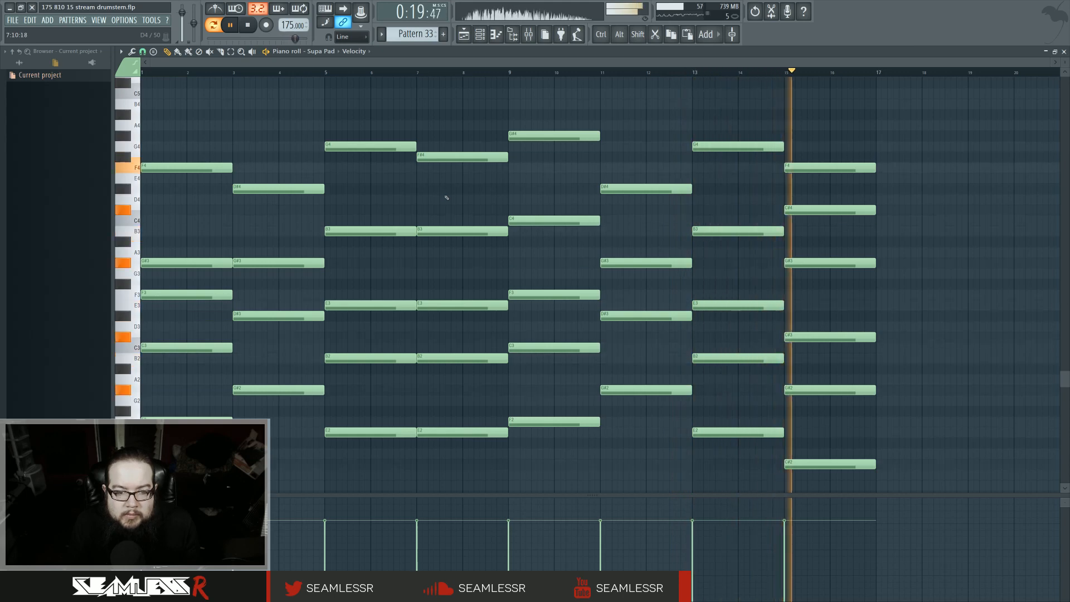
pyautogui.moveTo(537, 219); pyautogui.dragTo(537, 266)
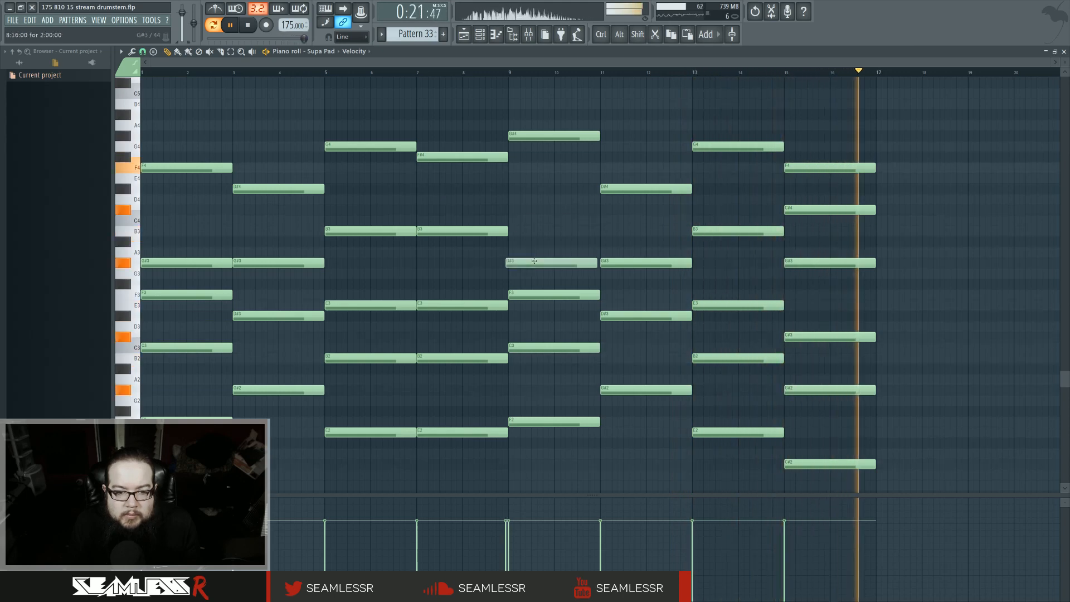
pyautogui.moveTo(541, 136); pyautogui.dragTo(538, 168)
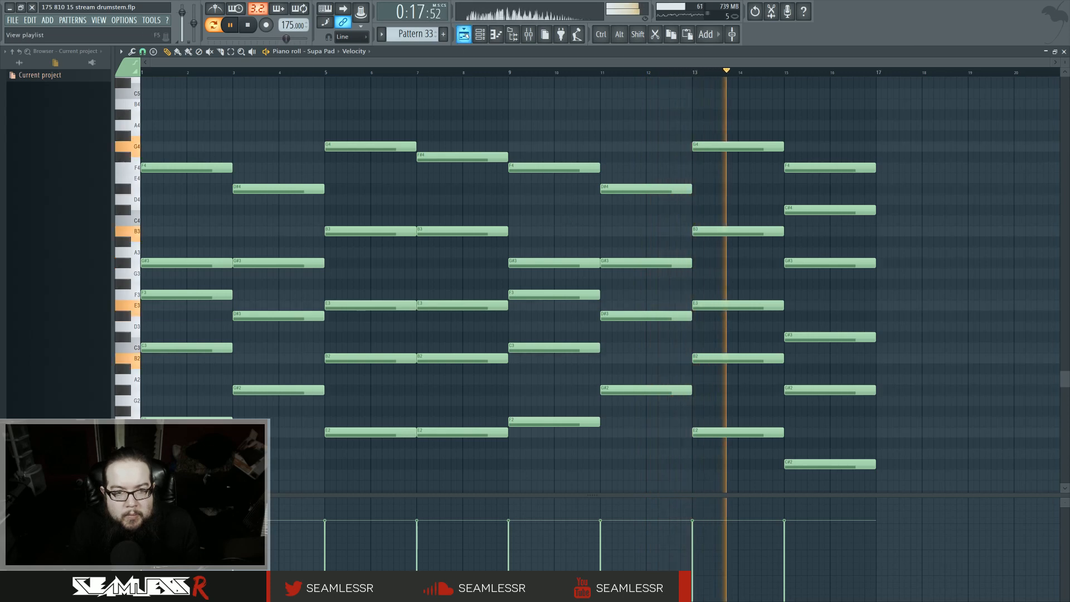
# Step: Switch to the playlist and make the Pattern 34 clip at the intro's start a unique pattern
pyautogui.click(464, 34)
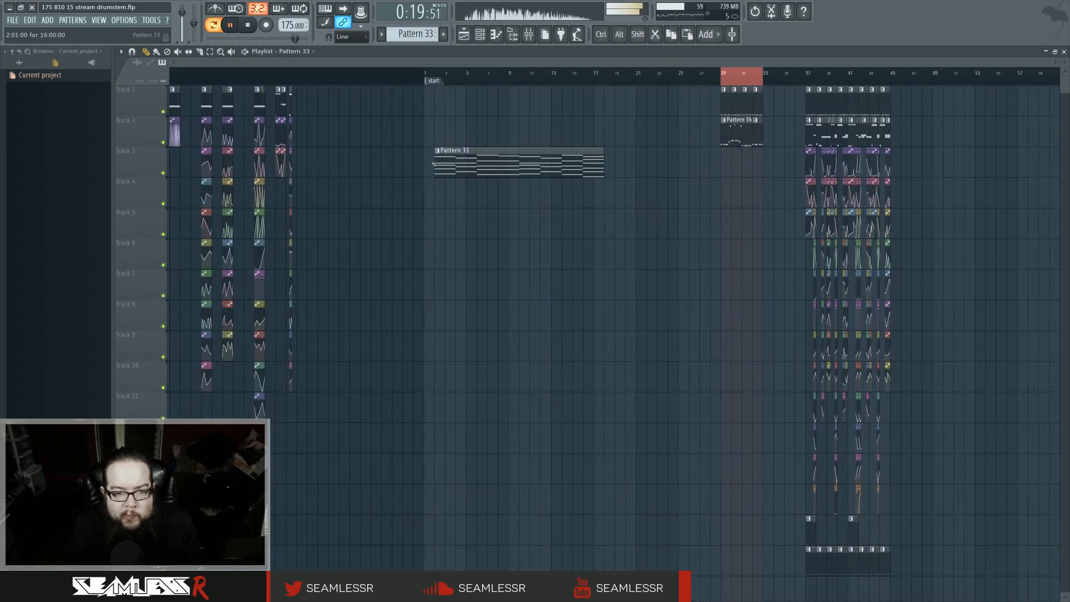
pyautogui.press('space')
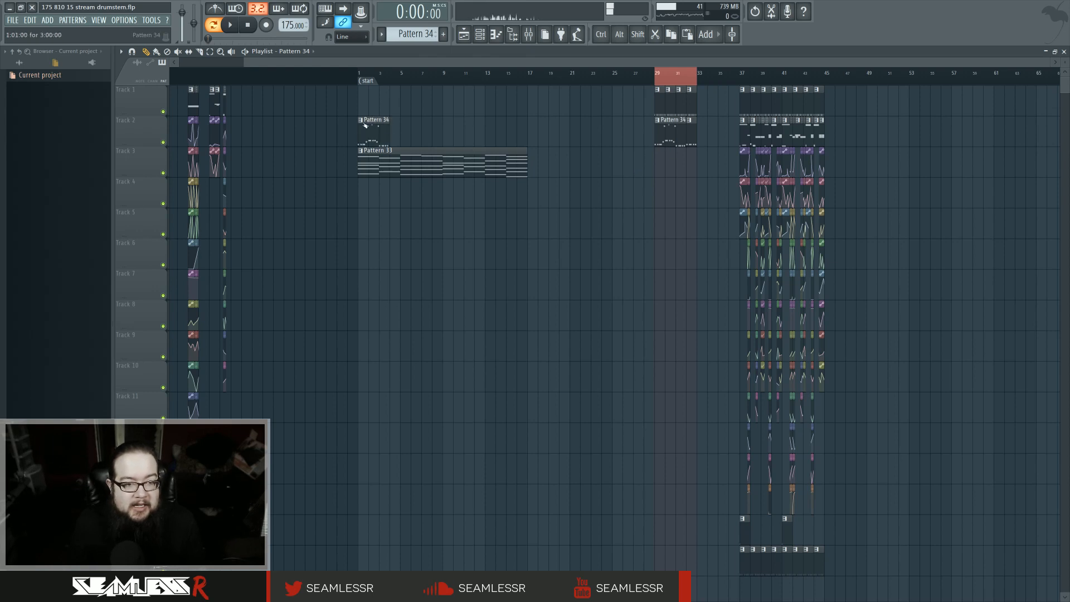
pyautogui.click(362, 120)
pyautogui.click(387, 177)
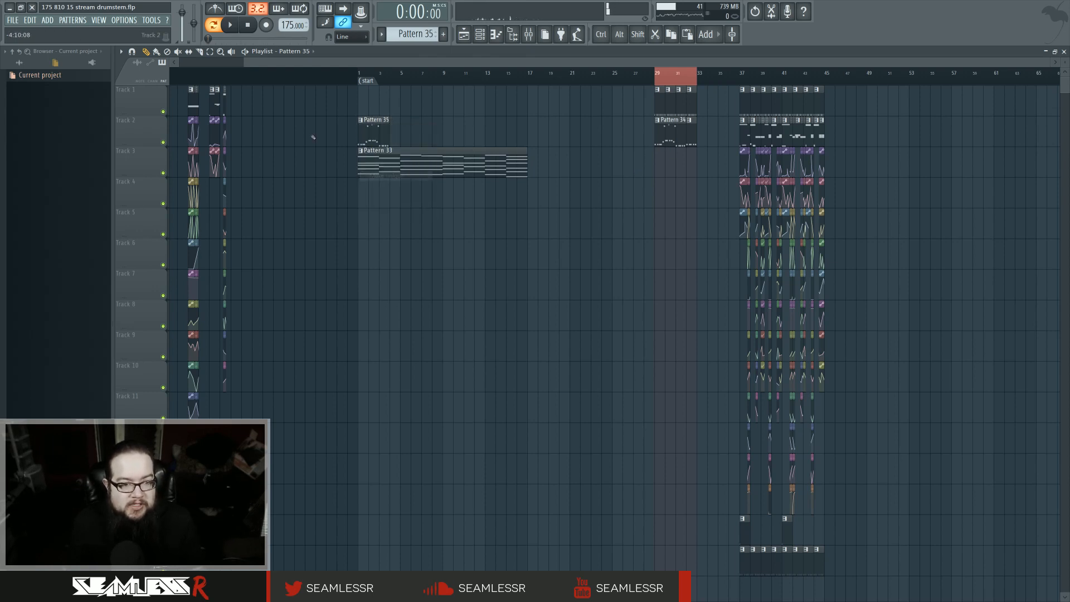
# Step: Open Pattern 35 in the piano roll and reshape its F2 note rhythm by lengthening and deleting notes, then play it
pyautogui.doubleClick(362, 133)
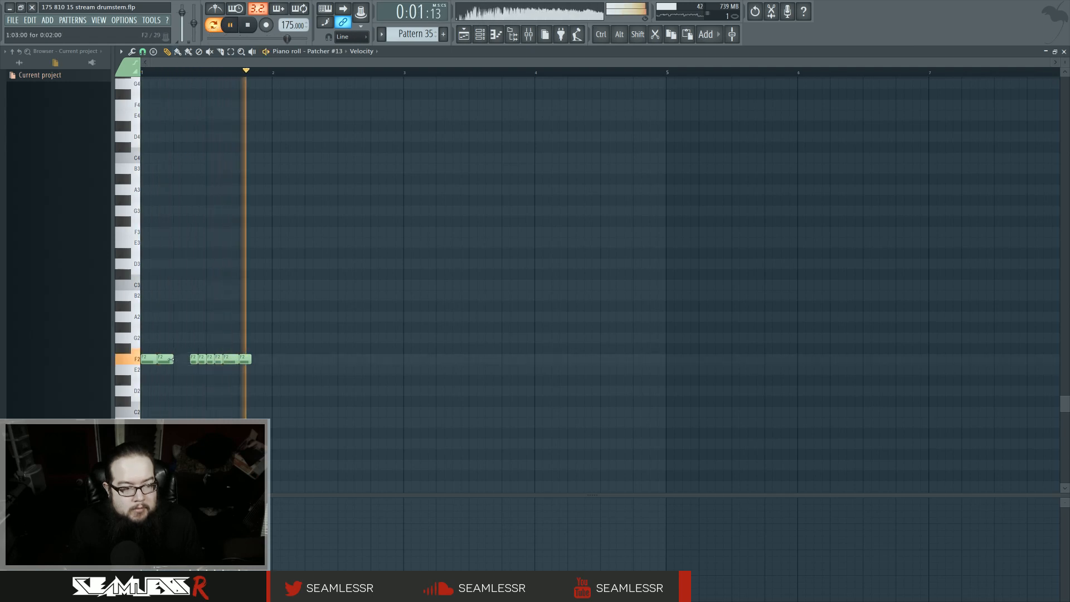
pyautogui.moveTo(173, 359); pyautogui.dragTo(182, 361)
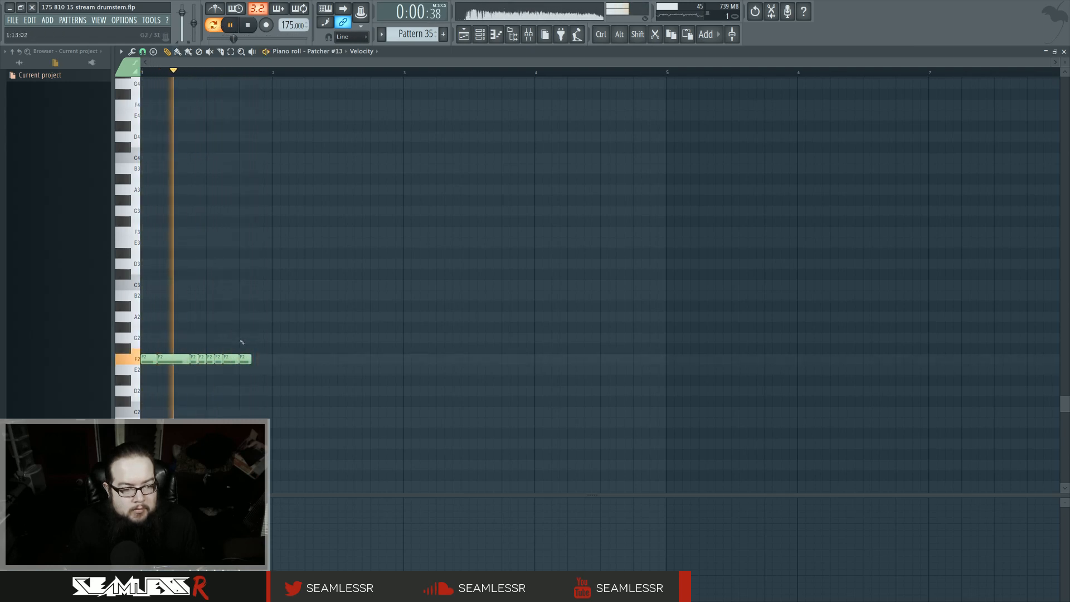
pyautogui.rightClick(230, 359)
pyautogui.moveTo(222, 361)
pyautogui.mouseDown()
pyautogui.moveTo(269, 365)
pyautogui.moveTo(239, 361)
pyautogui.mouseUp()
pyautogui.rightClick(245, 359)
pyautogui.hotkey('ctrl', 'a')
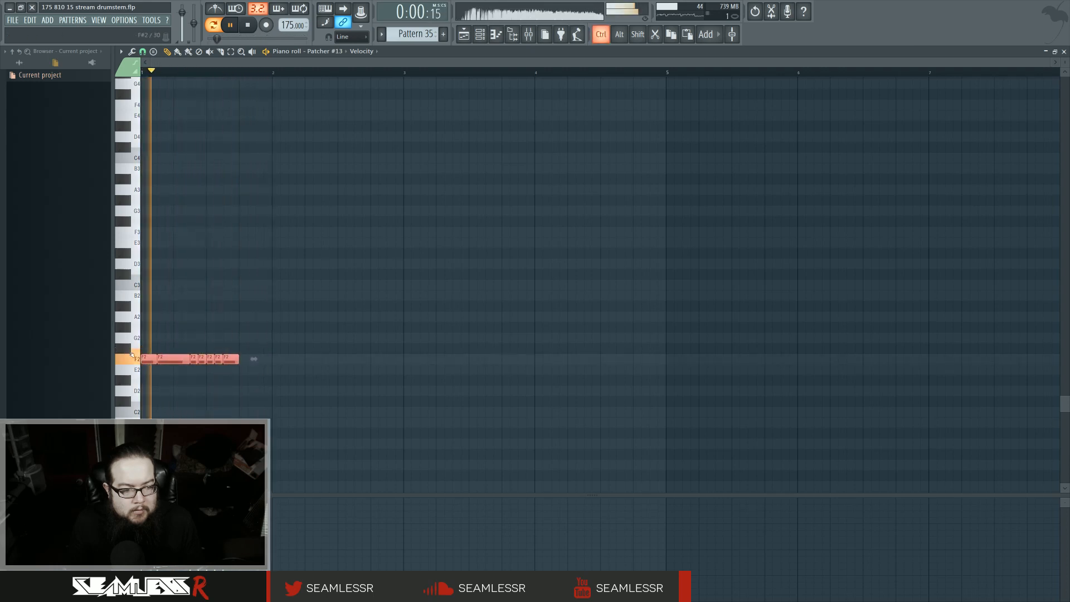
pyautogui.moveTo(145, 359); pyautogui.dragTo(119, 356)
pyautogui.press('space')
pyautogui.click(477, 85)
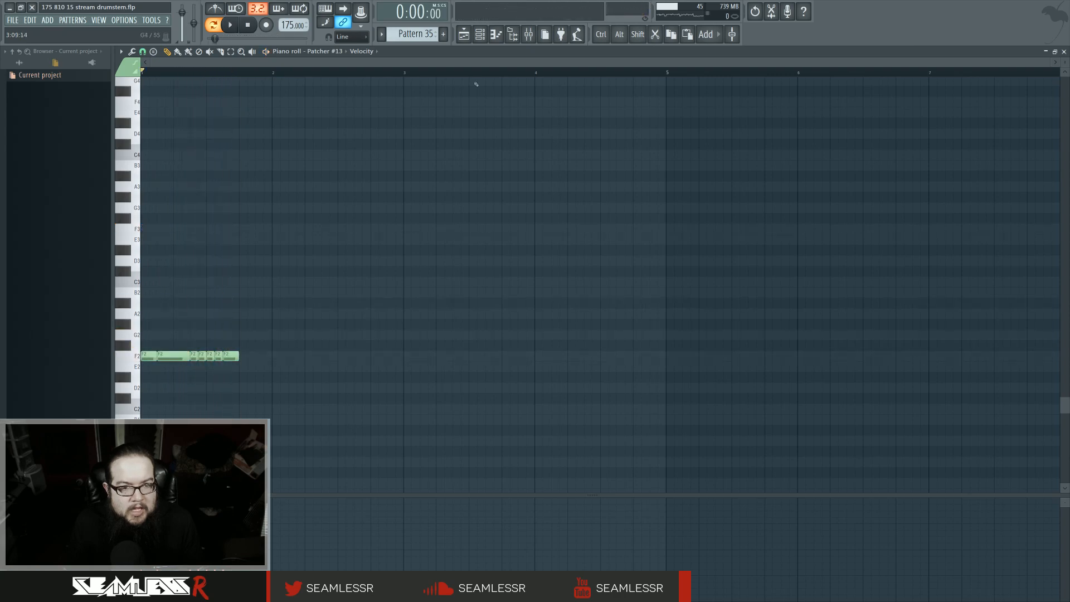
# Step: Repeat the Pattern 35 clip along track 2 of the playlist up to bar 6
pyautogui.press('F5')
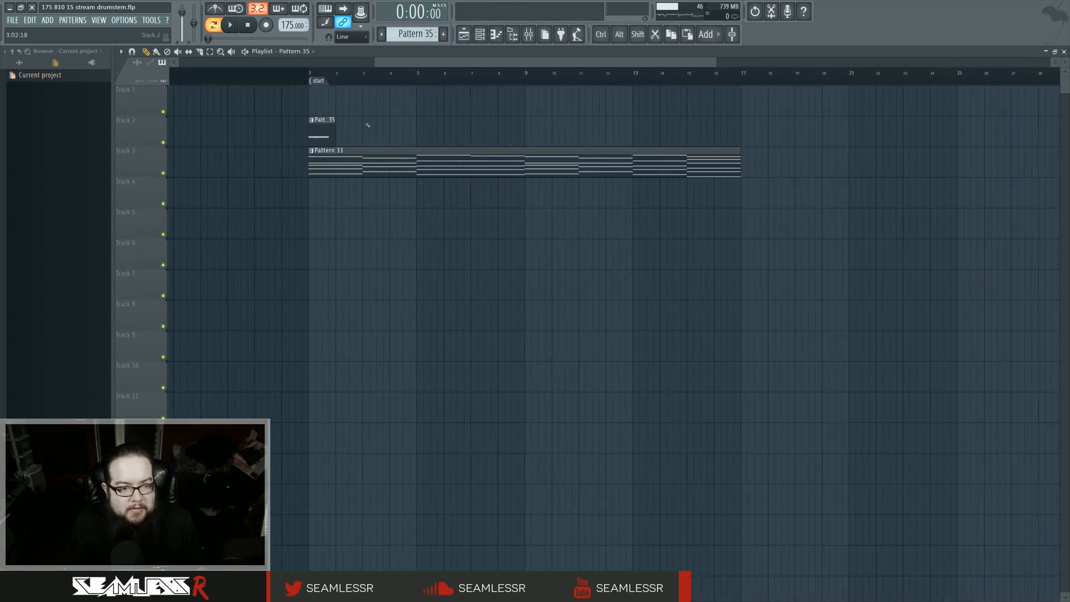
pyautogui.scroll(3, 368, 124)
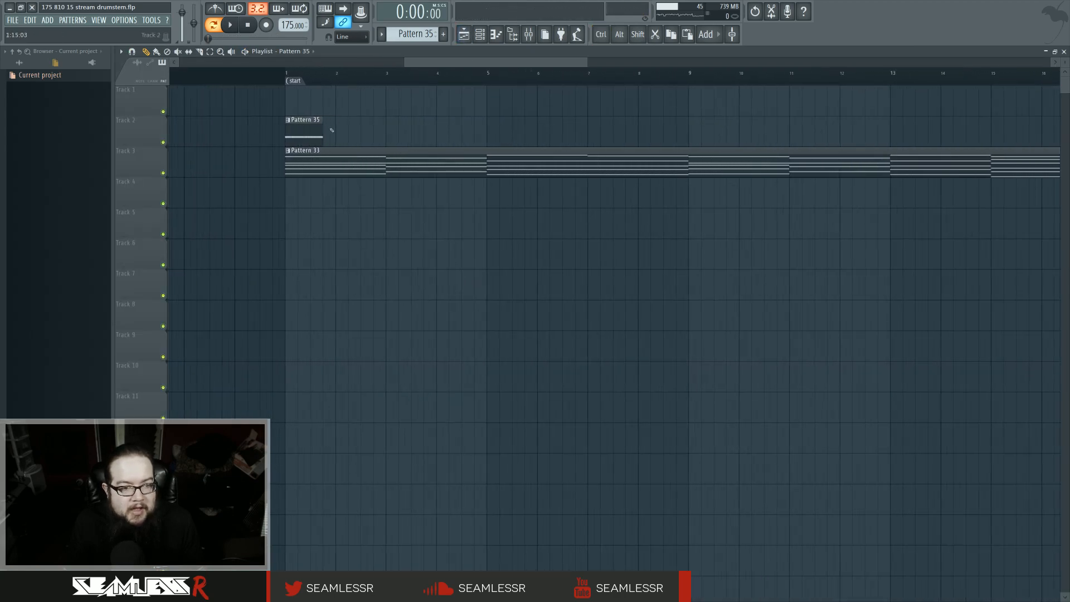
pyautogui.click(396, 131)
pyautogui.click(445, 131)
pyautogui.click(492, 137)
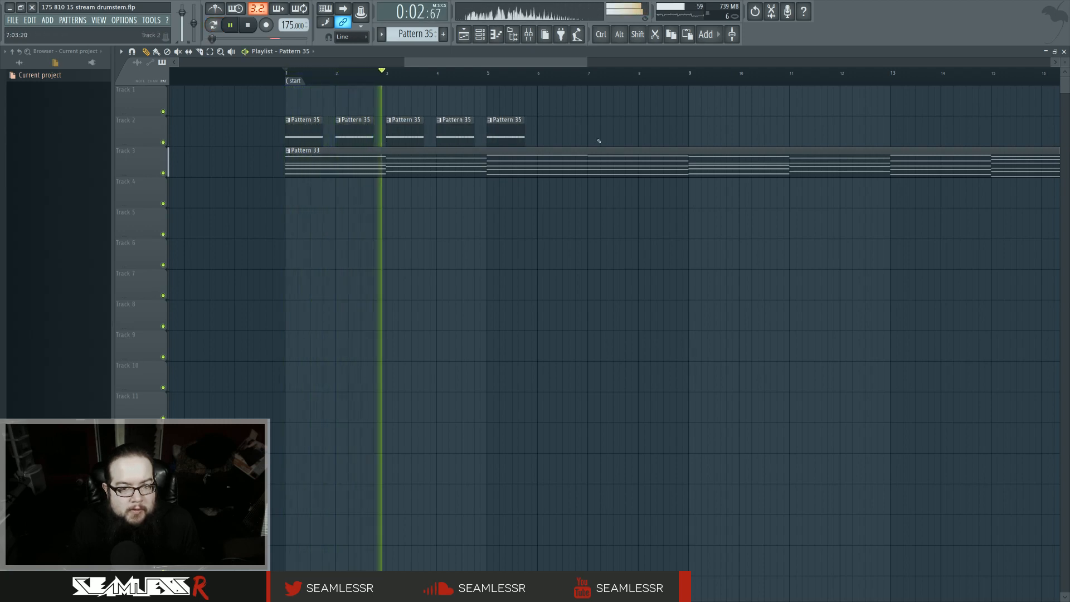
pyautogui.click(540, 134)
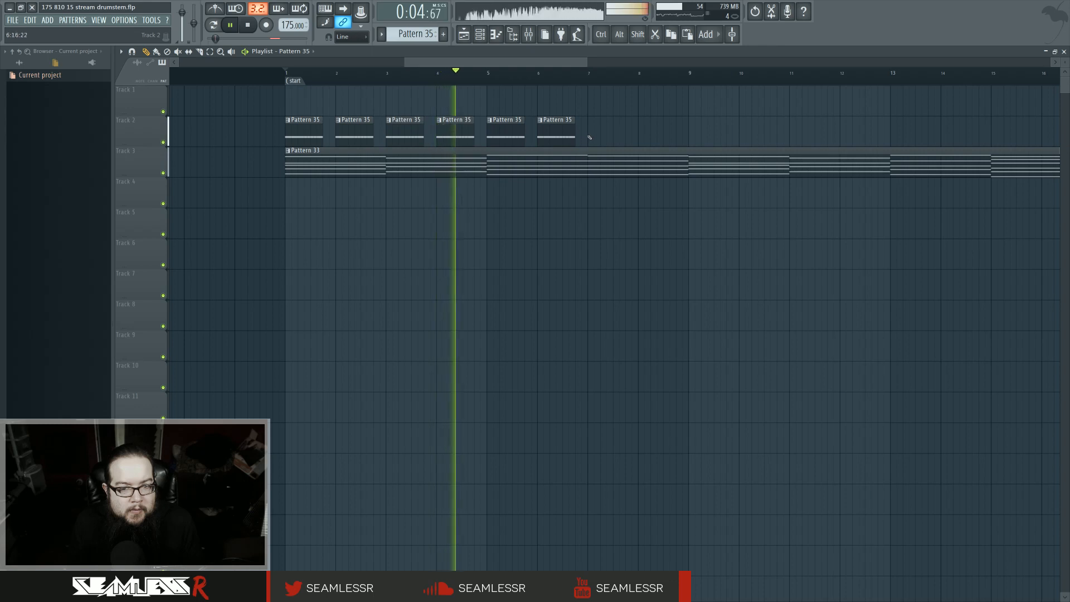
# Step: Make the bar 5 clip unique as Pattern 36, transpose its notes down to E2, and play the playlist
pyautogui.hscroll(2, 477, 222)
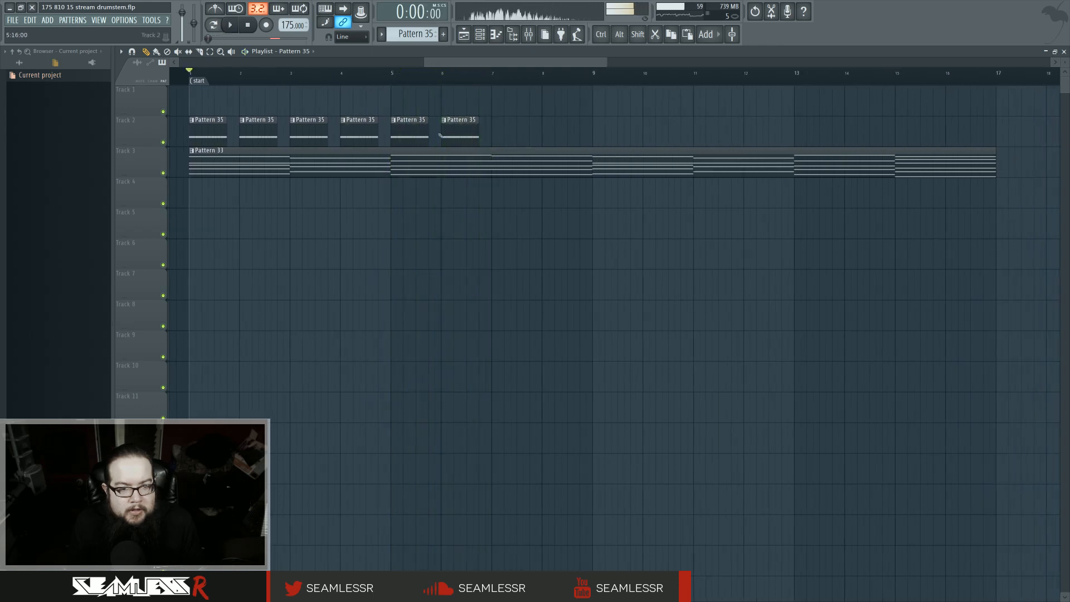
pyautogui.rightClick(407, 122)
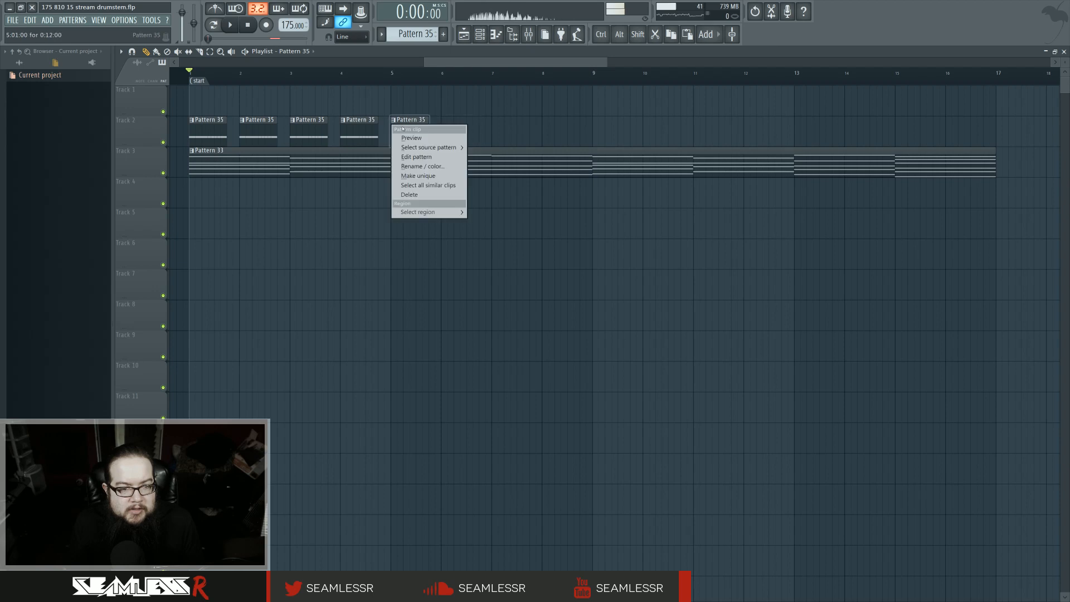
pyautogui.click(412, 175)
pyautogui.hotkey('ctrl', 'a')
pyautogui.moveTo(213, 272); pyautogui.dragTo(174, 300)
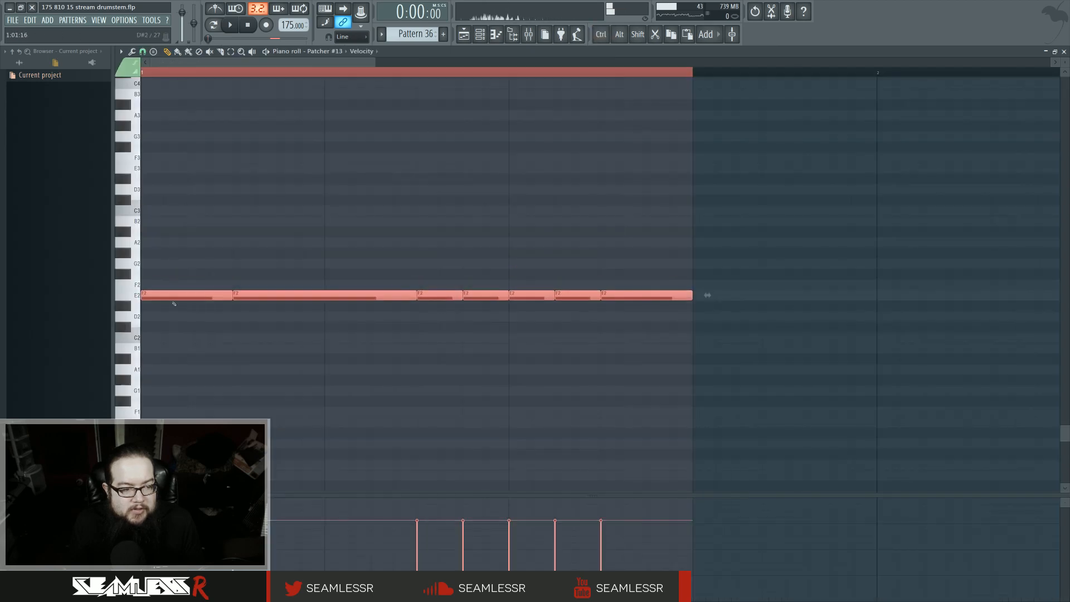
pyautogui.click(463, 35)
pyautogui.press('space')
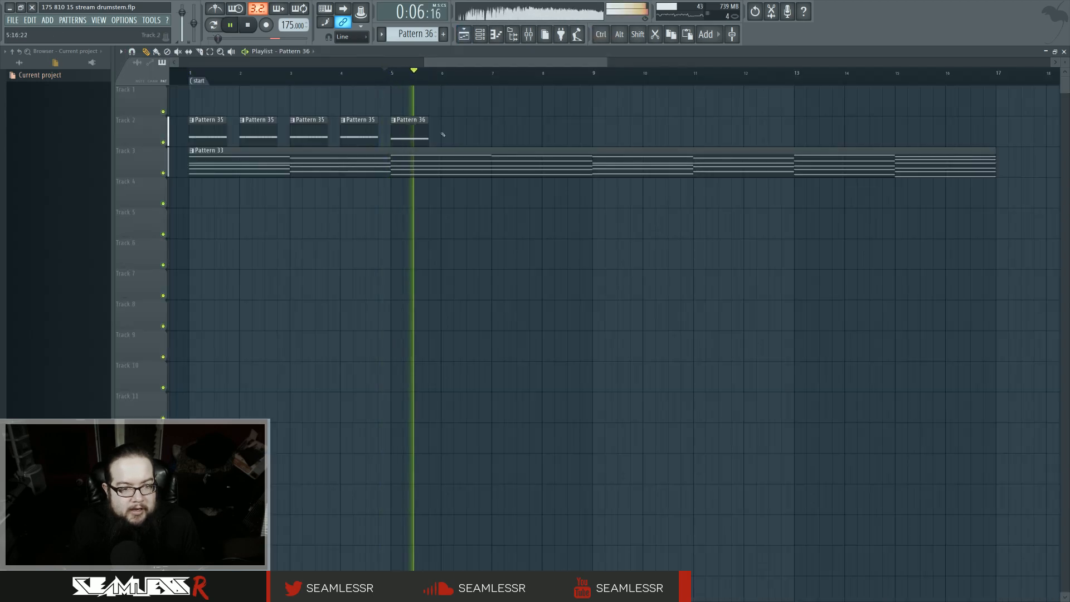
# Step: Fill track 2 with Pattern 36 clips at bars 6–8 and Pattern 35 clips at bars 9–12
pyautogui.click(496, 127)
pyautogui.click(545, 127)
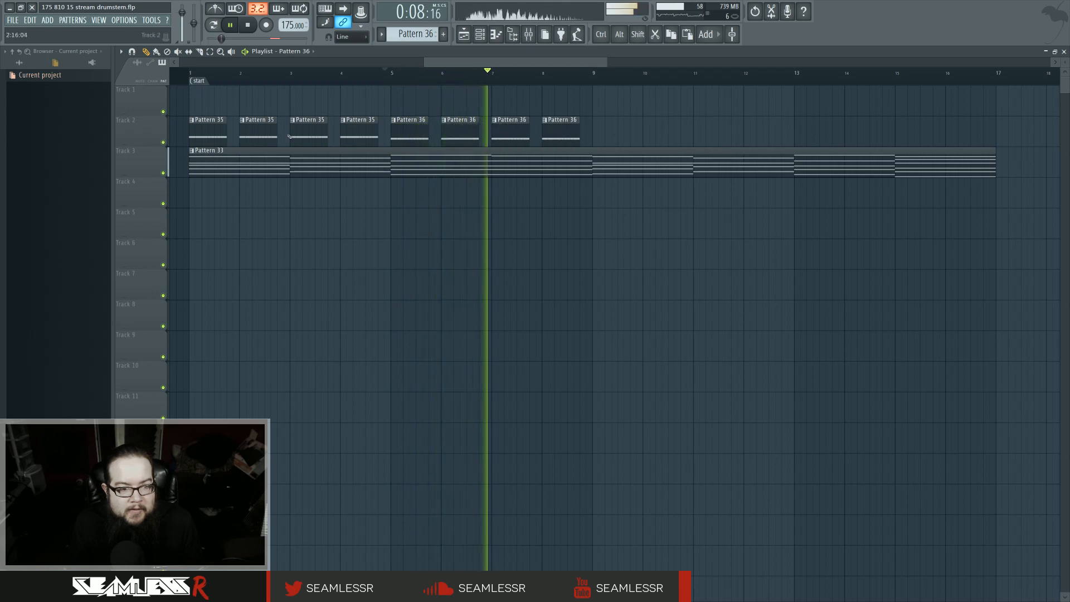
pyautogui.click(341, 134)
pyautogui.click(597, 134)
pyautogui.click(647, 133)
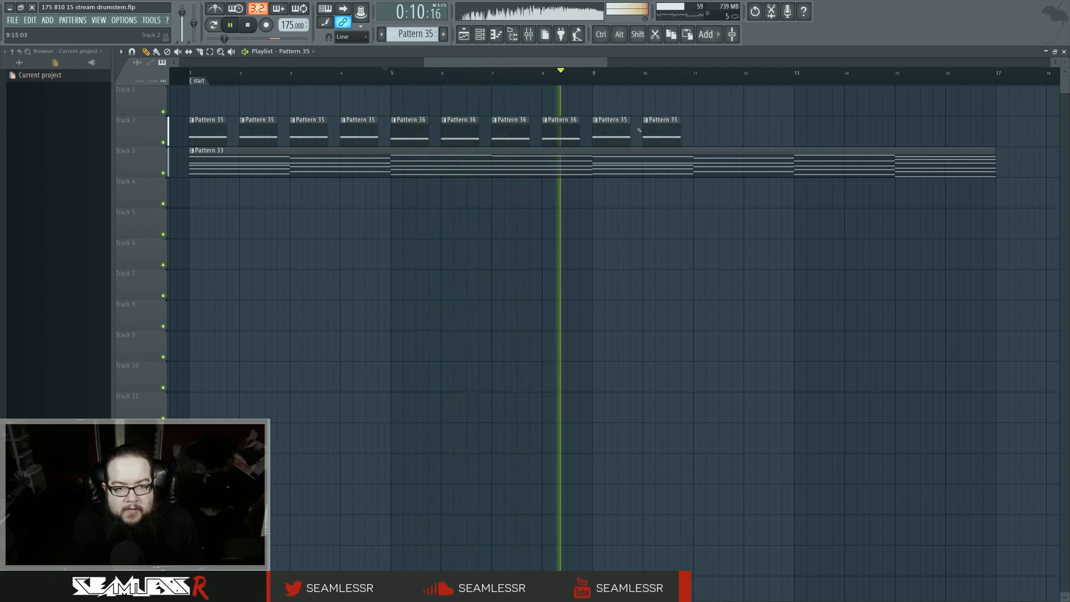
pyautogui.click(720, 136)
pyautogui.click(773, 132)
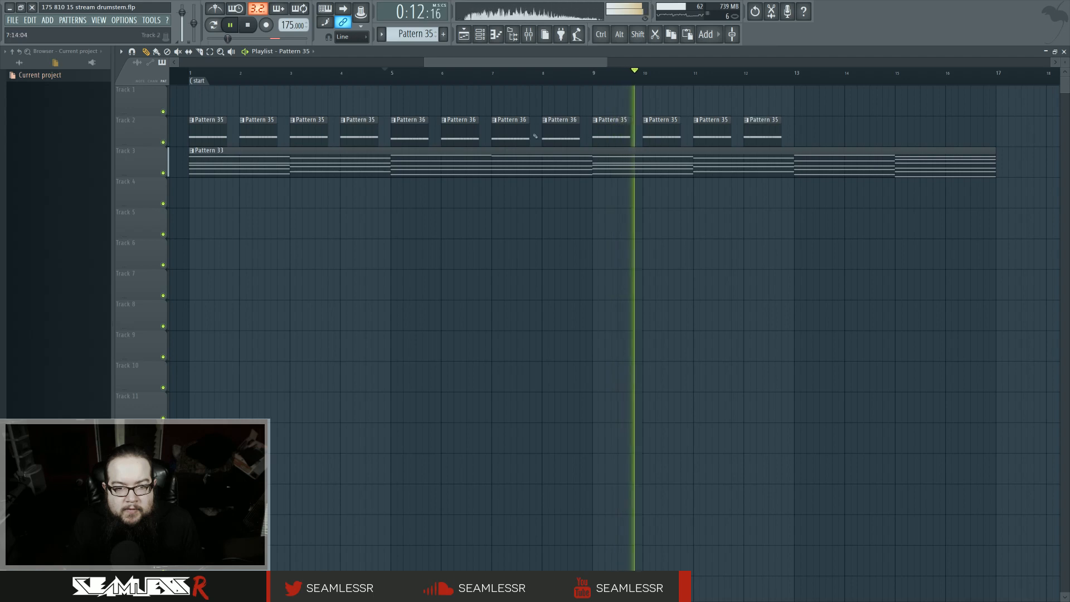
# Step: Add Pattern 36 clips on track 2 at bars 13 through 15
pyautogui.click(803, 131)
pyautogui.click(847, 130)
pyautogui.moveTo(818, 130); pyautogui.dragTo(812, 130)
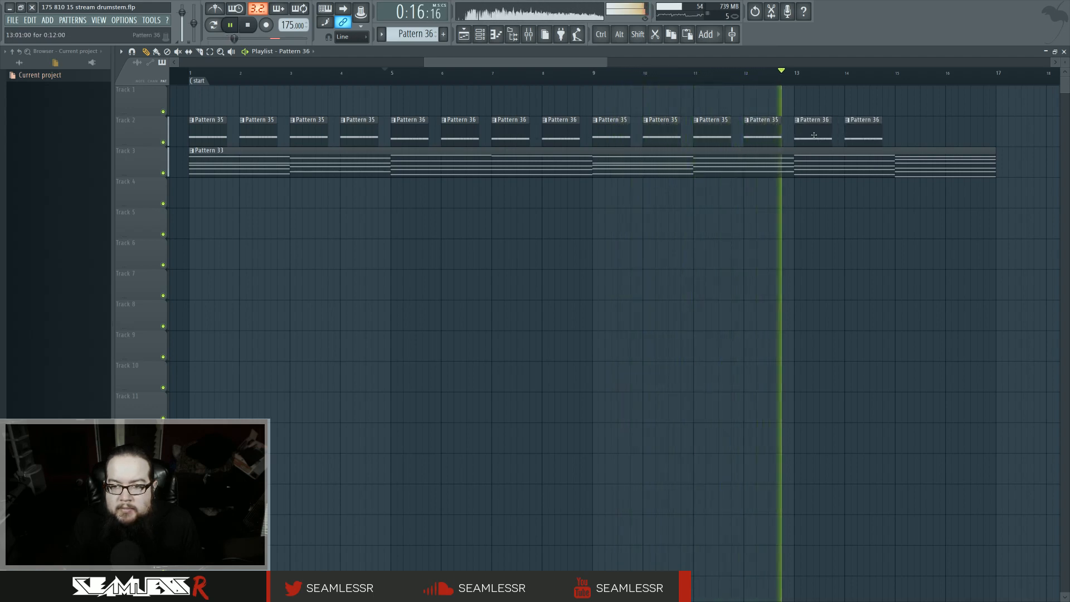
pyautogui.click(906, 133)
# Step: Make the bar 15 clip unique as Pattern 37, transpose its notes down three semitones, and play the playlist
pyautogui.click(898, 121)
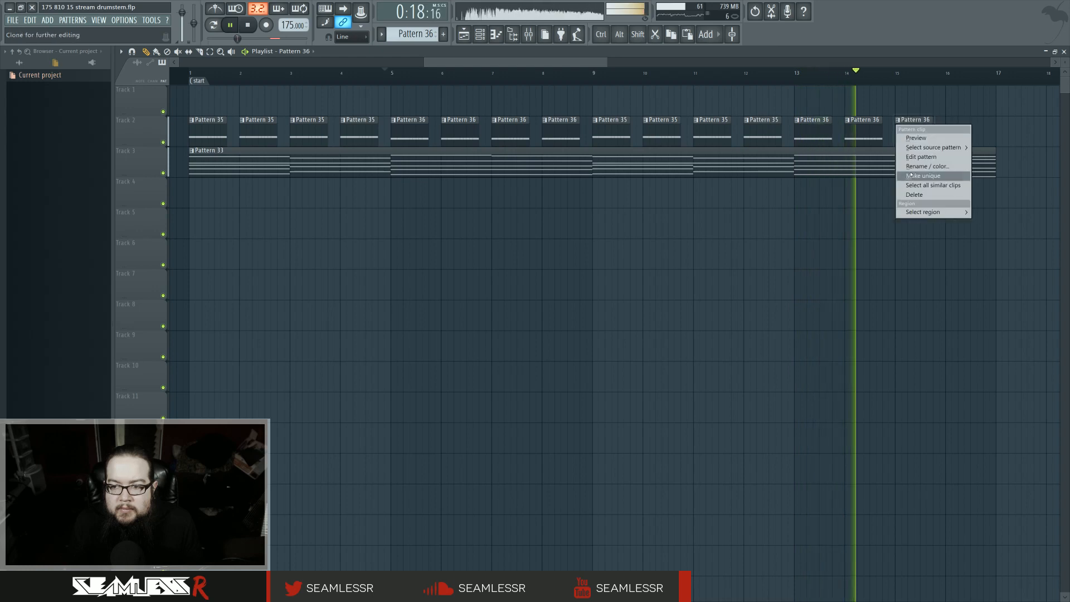
pyautogui.click(923, 176)
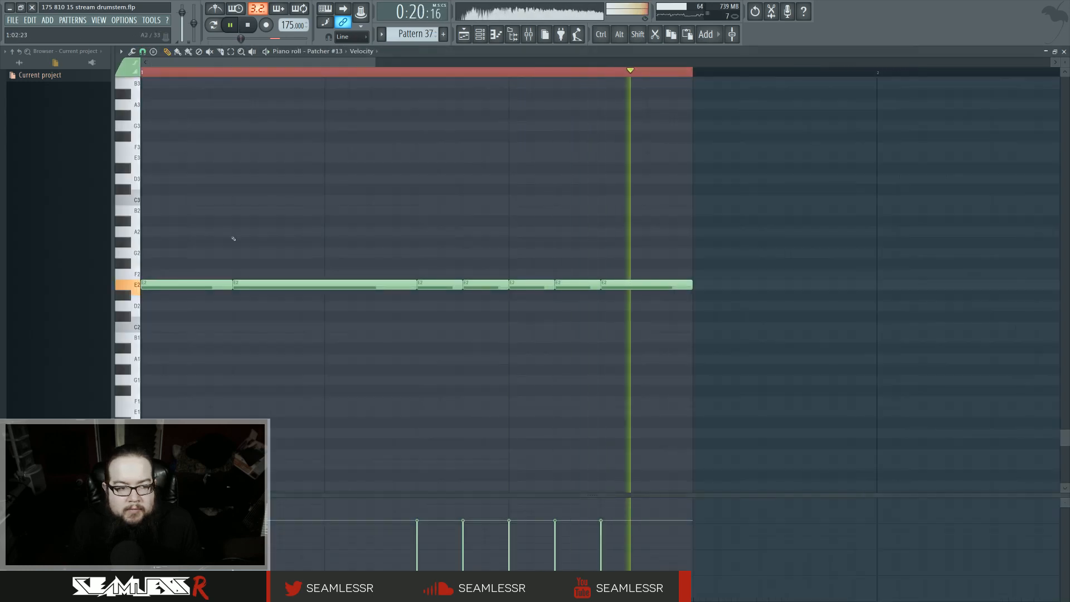
pyautogui.doubleClick(913, 134)
pyautogui.press('Down')
pyautogui.press('Down')
pyautogui.press('Down')
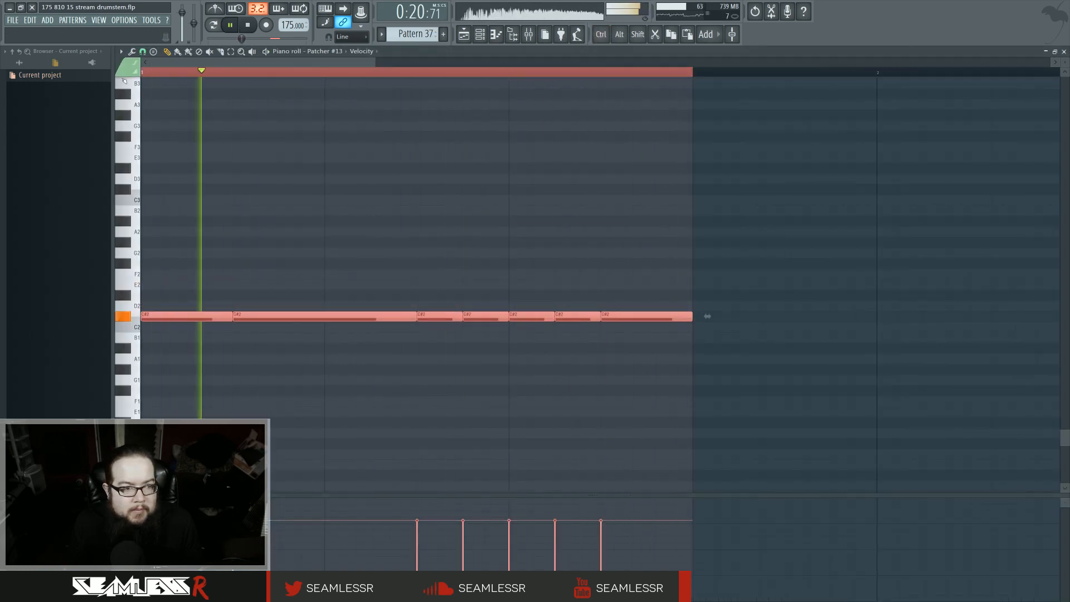
pyautogui.press('F5')
pyautogui.press('space')
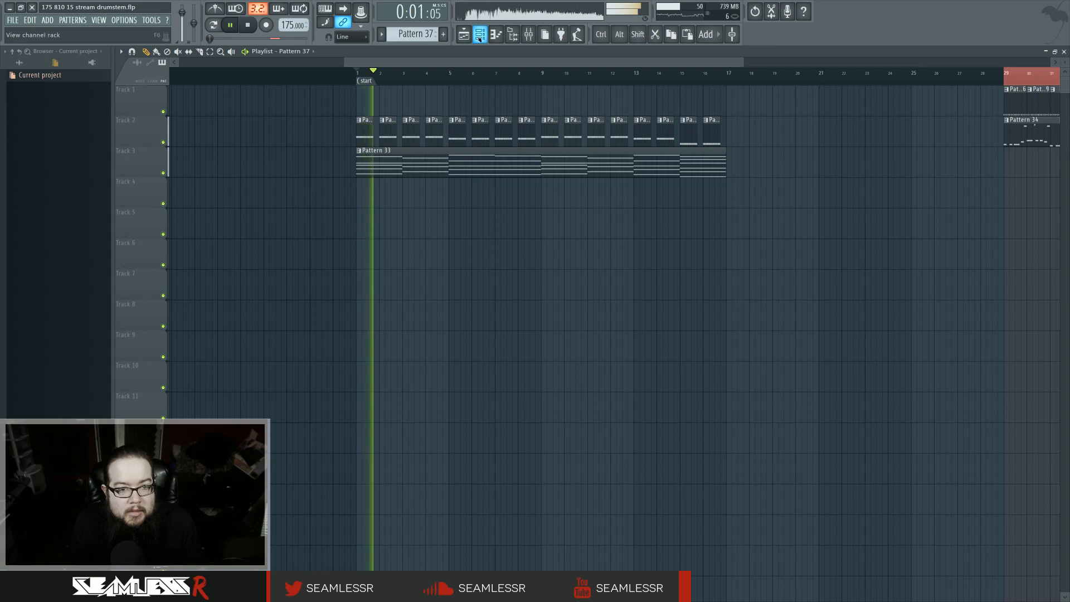
# Step: Open the Patcher #13 channel and inspect its Harmor instrument settings
pyautogui.press('F6')
pyautogui.click(397, 498)
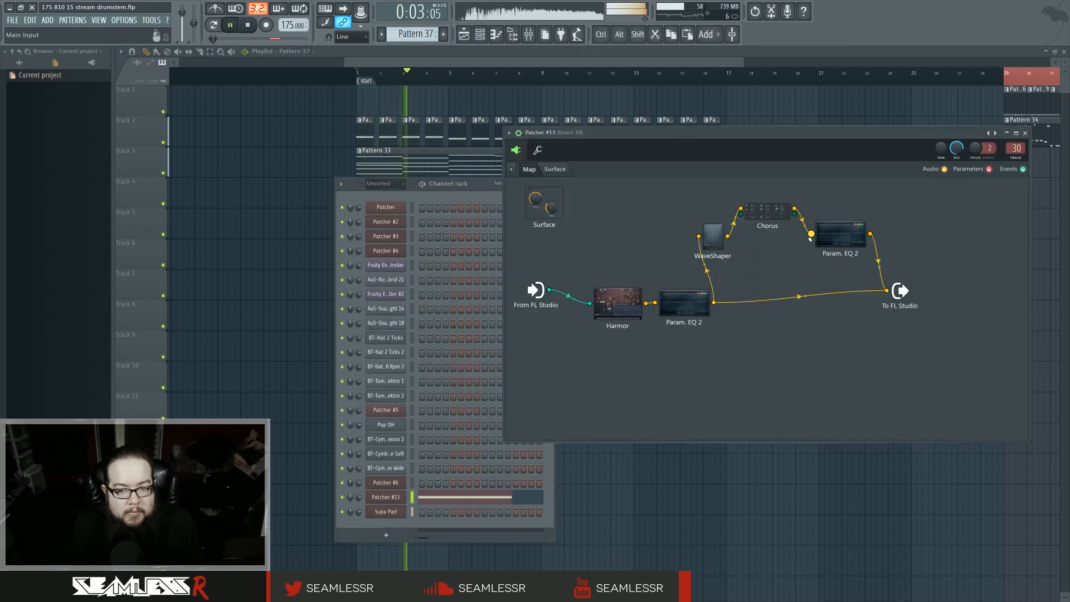
pyautogui.click(635, 301)
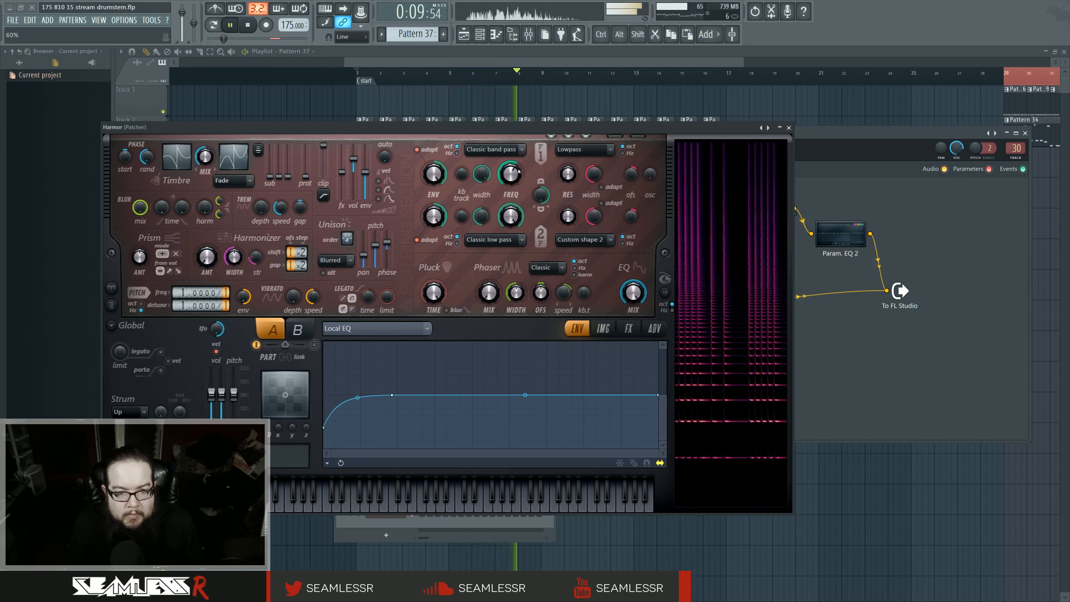
pyautogui.click(497, 98)
pyautogui.click(788, 128)
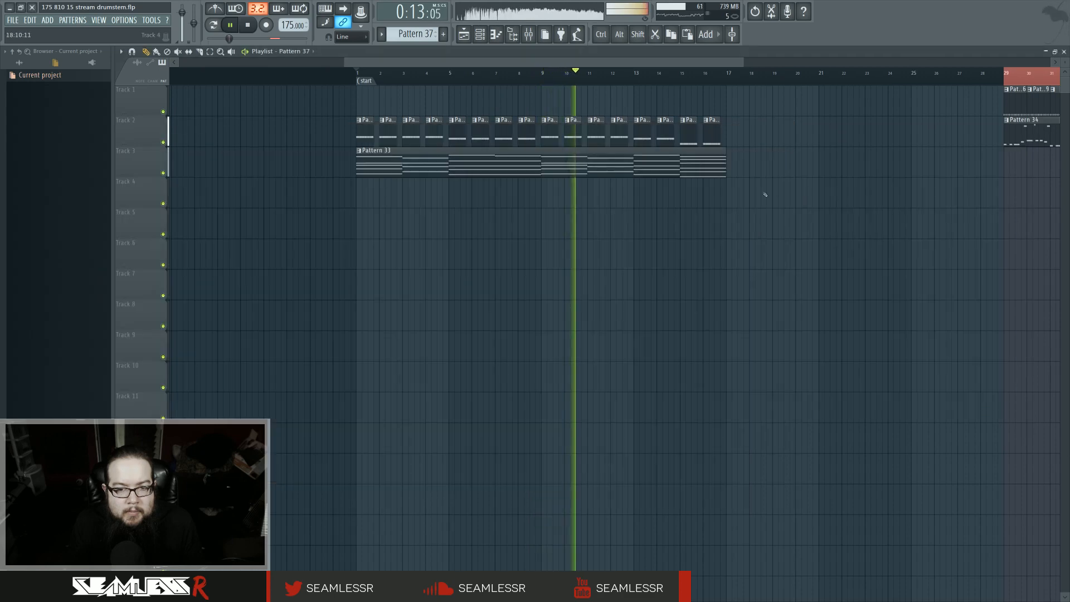
# Step: Make the envelope clip on track 4 at the intro's start unique and open it
pyautogui.keyDown('ctrl'); pyautogui.scroll(-2, 779, 202); pyautogui.keyUp('ctrl')
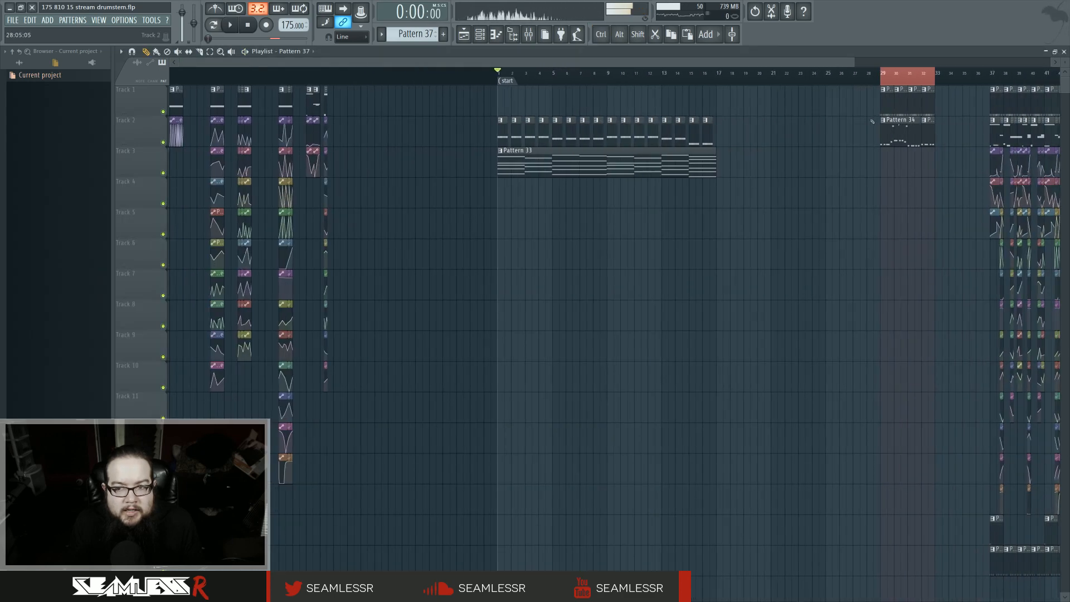
pyautogui.keyDown('ctrl'); pyautogui.scroll(2, 626, 258); pyautogui.keyUp('ctrl')
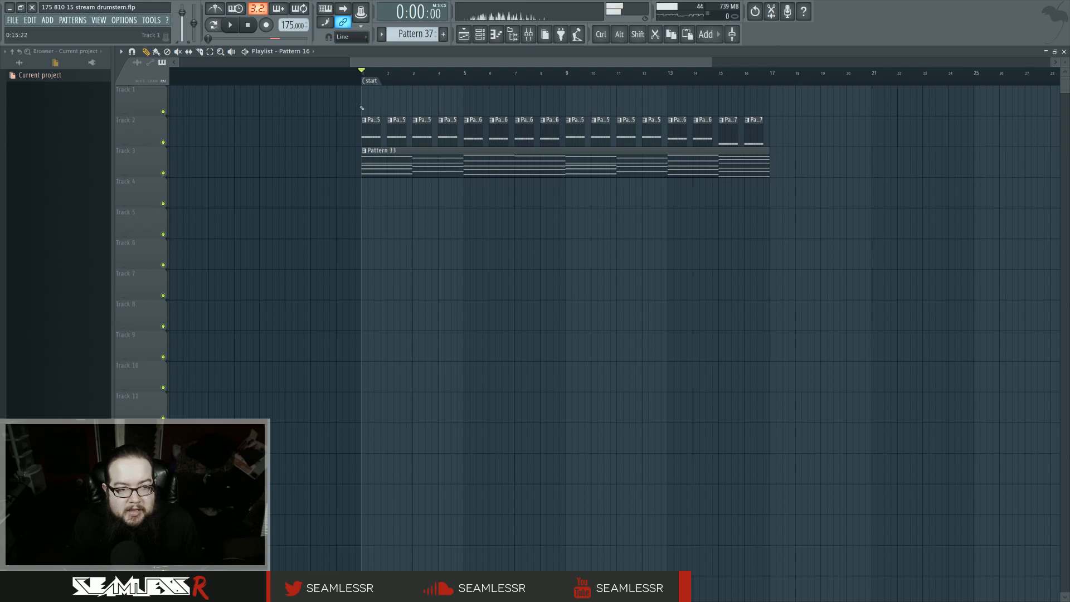
pyautogui.click(365, 181)
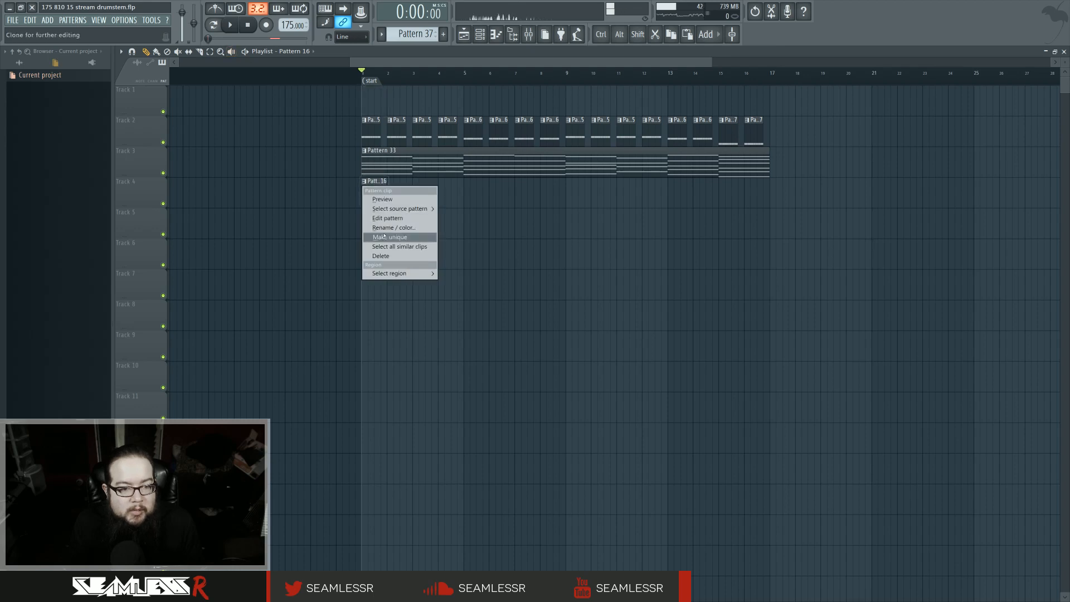
pyautogui.click(380, 237)
pyautogui.doubleClick(378, 196)
pyautogui.click(478, 40)
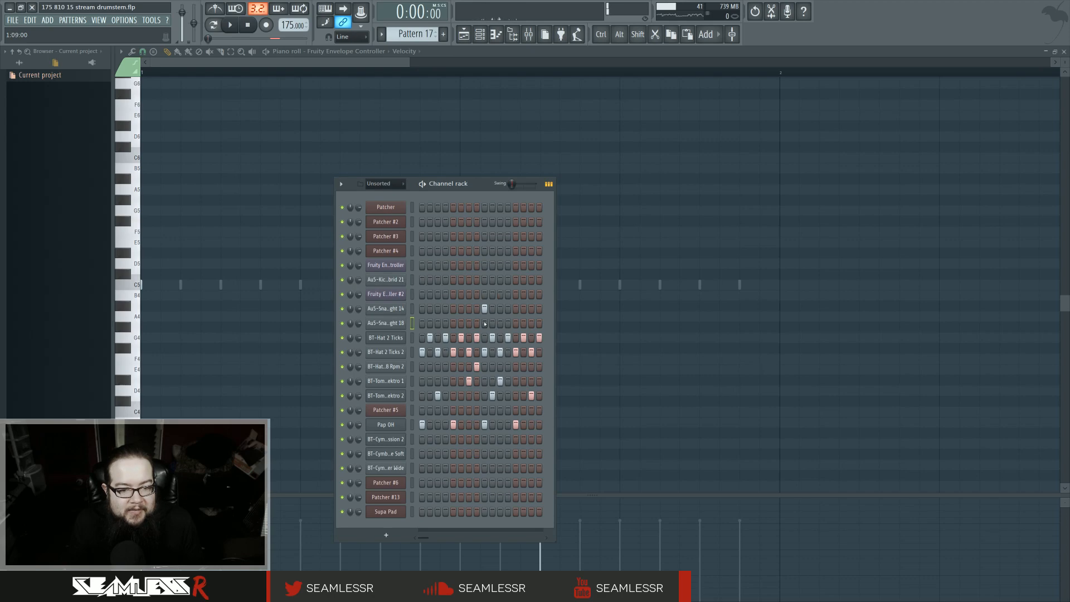
# Step: Play the intro and paint copies of the Pattern 17 envelope clip along track 4 through bar 16
pyautogui.click(464, 34)
pyautogui.press('space')
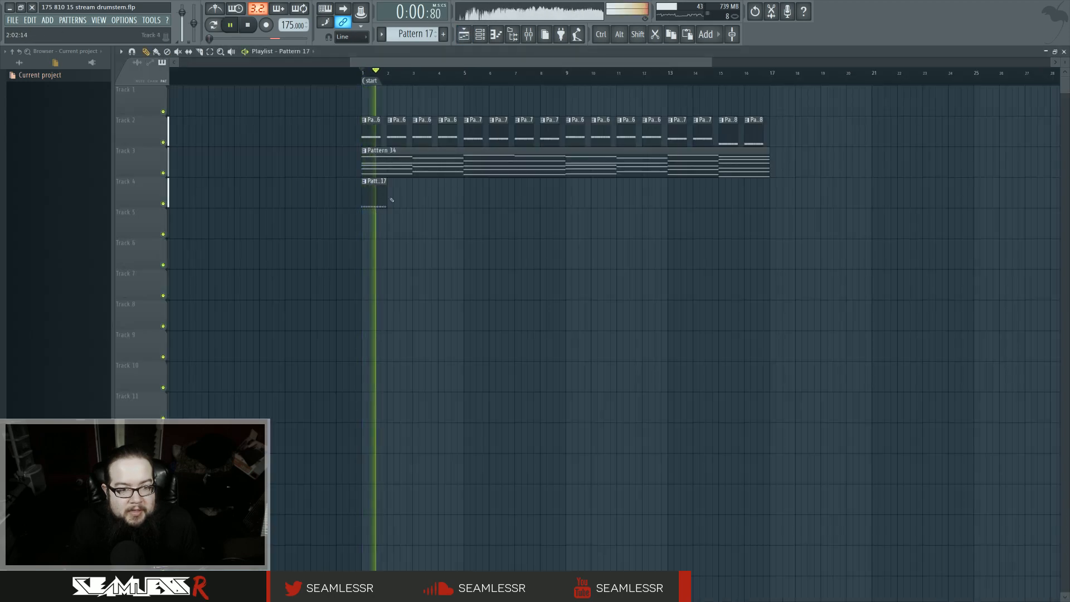
pyautogui.press('space')
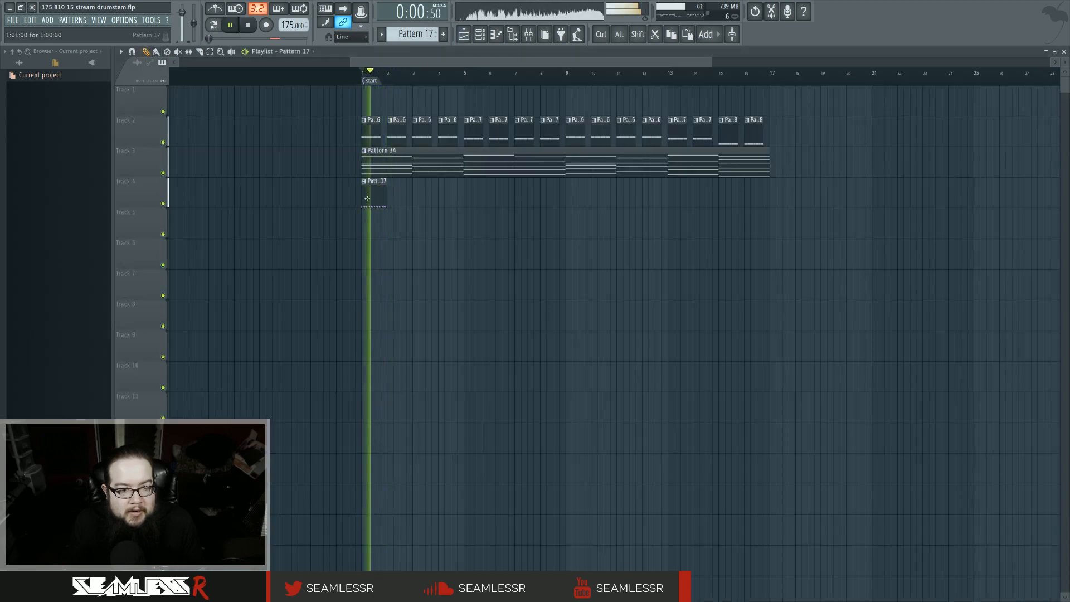
pyautogui.press('space')
pyautogui.press('space')
pyautogui.moveTo(386, 202); pyautogui.dragTo(769, 202)
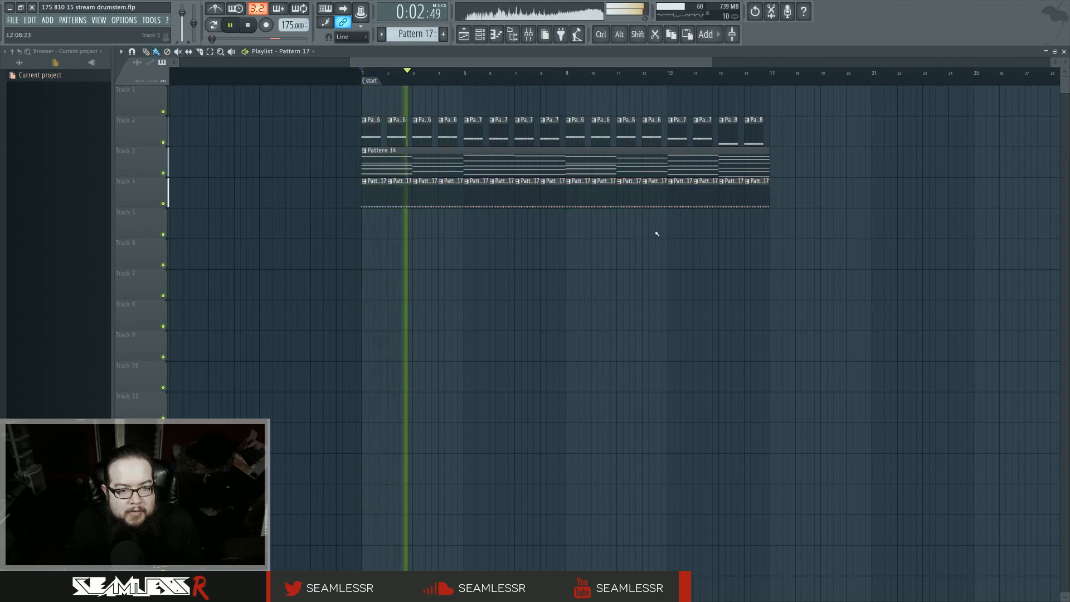
pyautogui.scroll(-2, 644, 233)
pyautogui.hscroll(2, 627, 233)
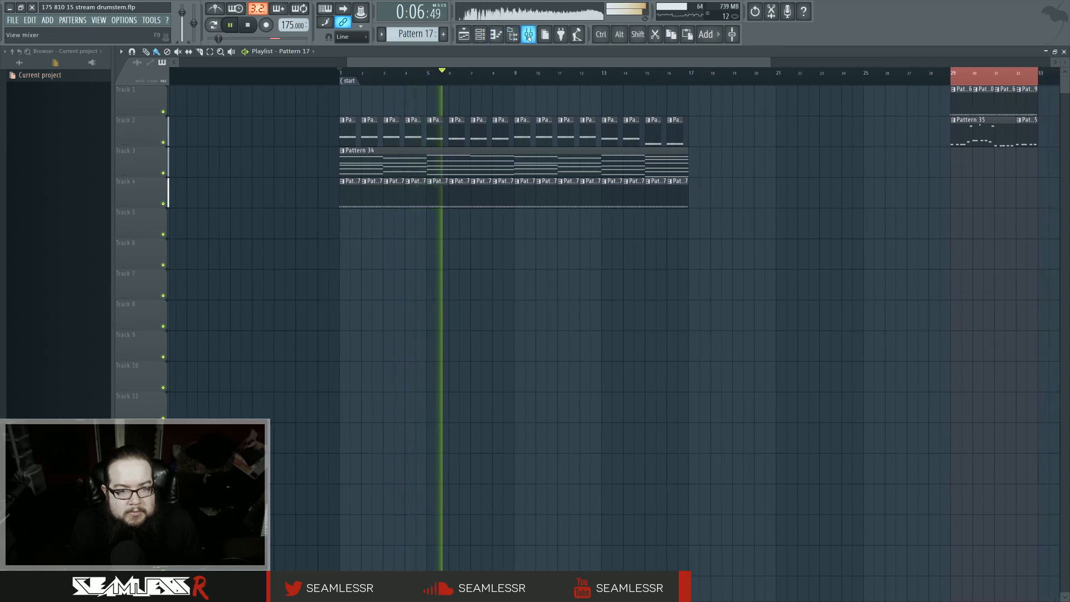
pyautogui.hscroll(4, 641, 286)
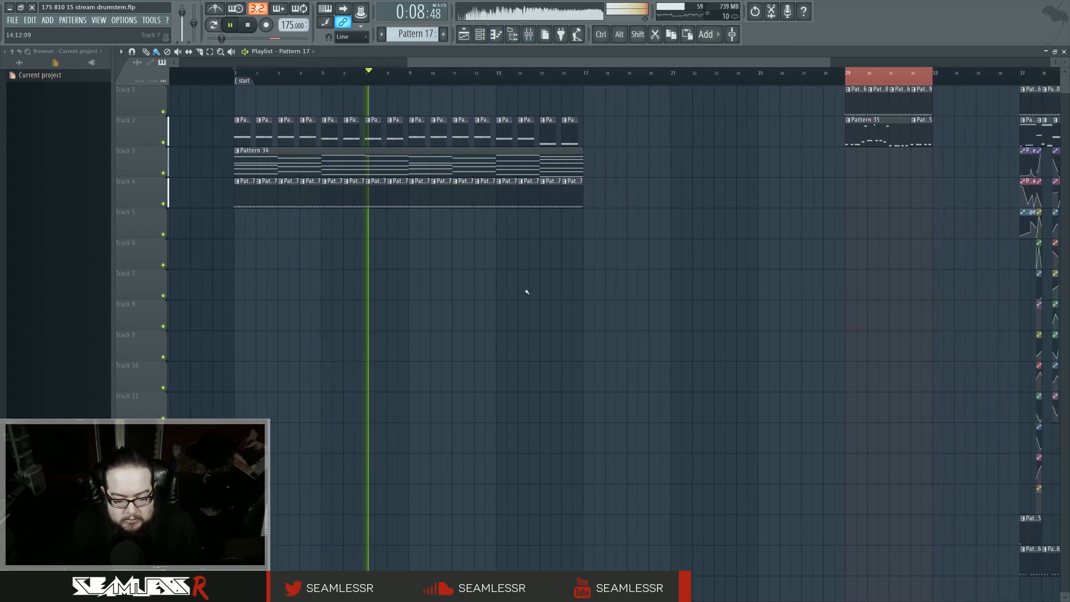
pyautogui.scroll(-2, 576, 263)
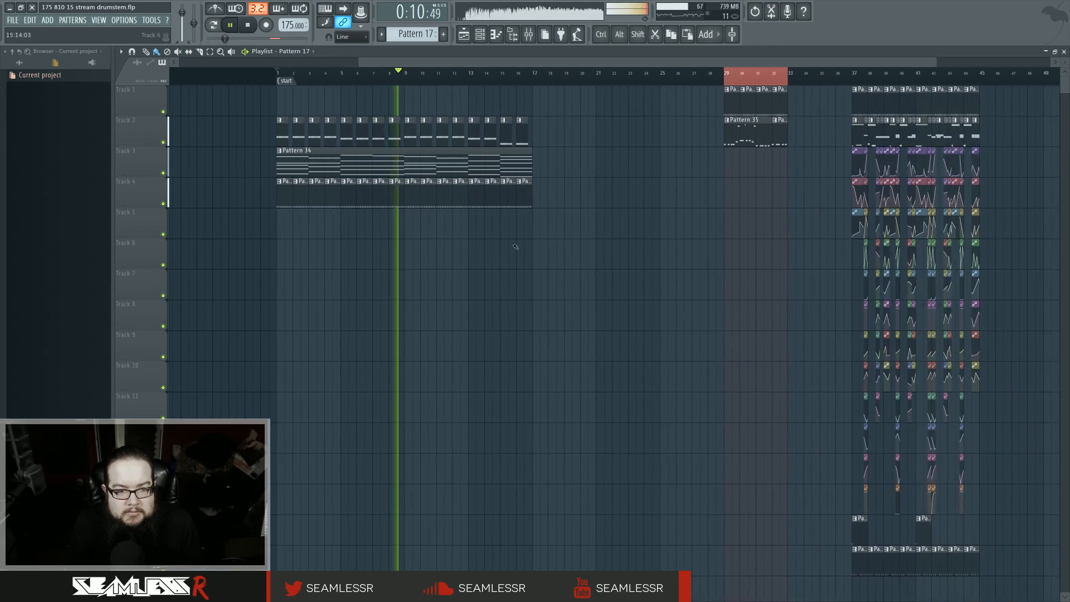
pyautogui.hscroll(-2, 502, 251)
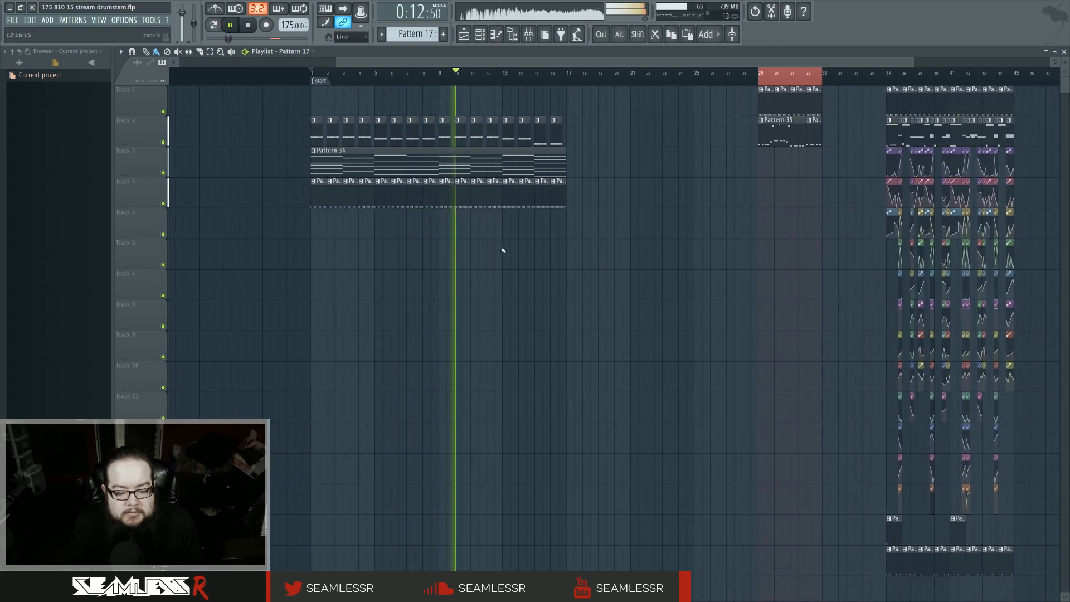
pyautogui.scroll(2, 505, 248)
pyautogui.hscroll(-1, 585, 263)
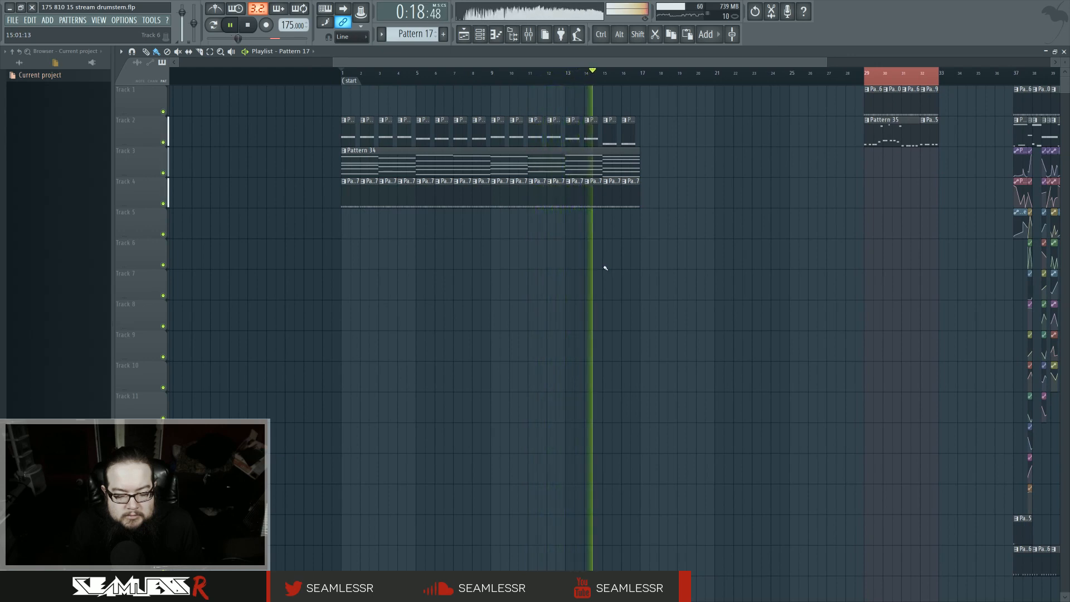
# Step: Scroll through the arrangement and play the later section from bar 37
pyautogui.hscroll(2, 613, 265)
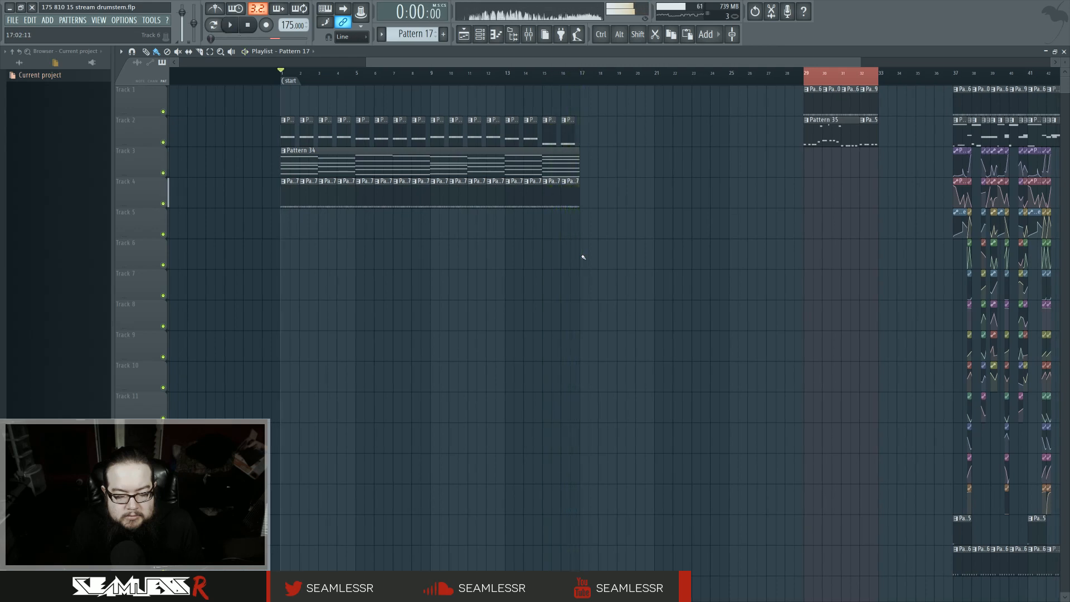
pyautogui.hscroll(-5, 583, 257)
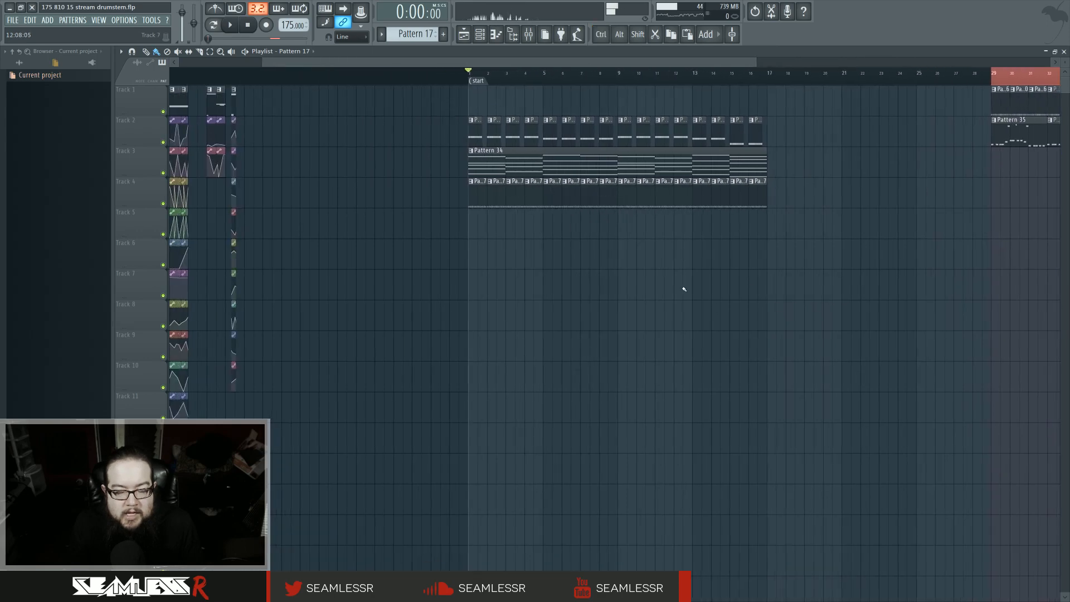
pyautogui.hscroll(6, 558, 298)
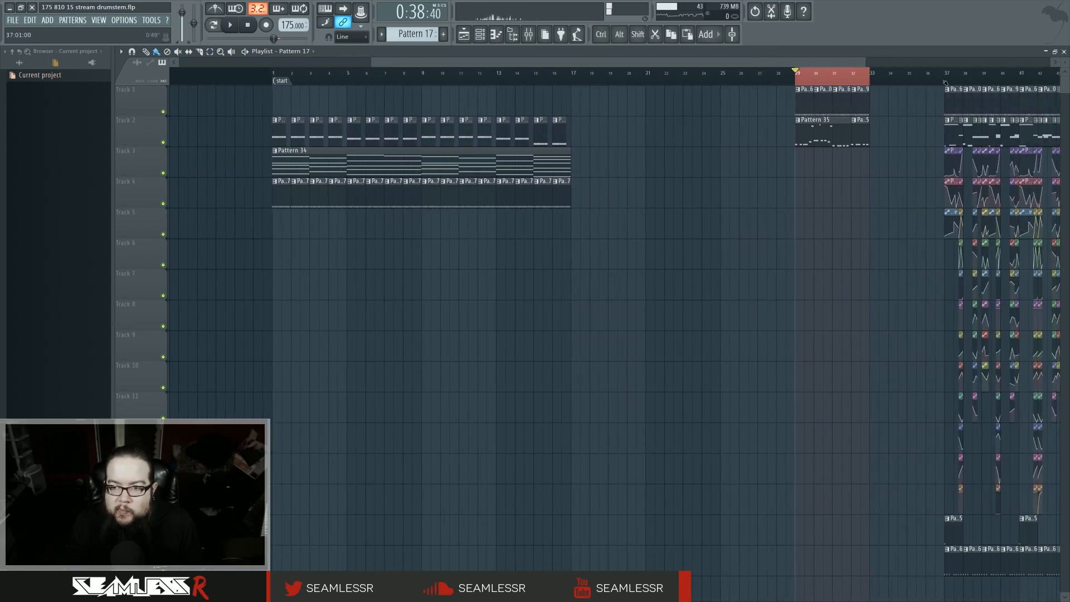
pyautogui.click(946, 81)
pyautogui.hscroll(6, 666, 251)
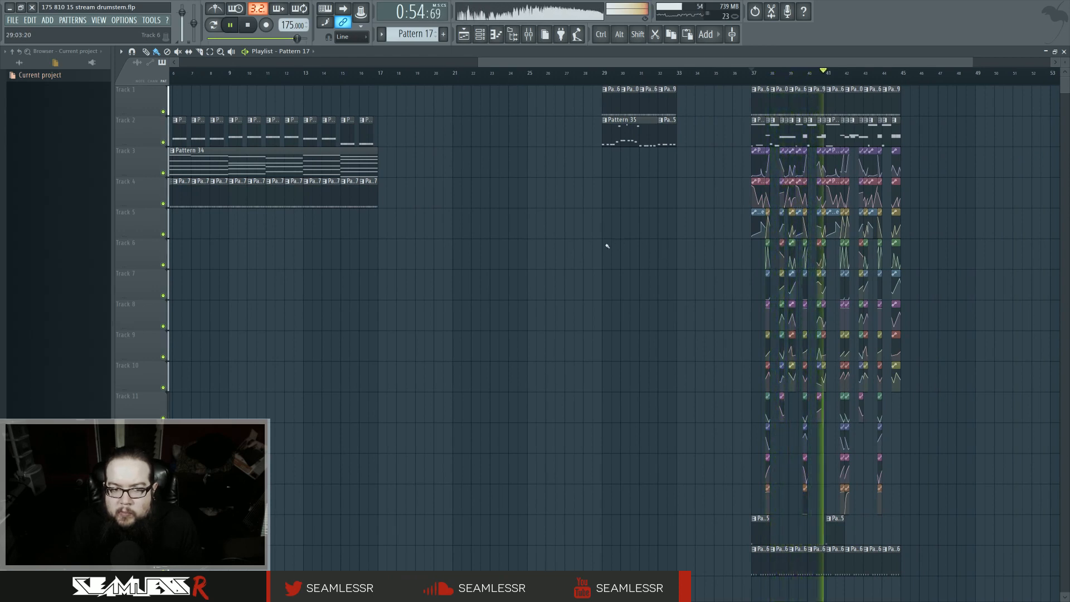
pyautogui.hscroll(-1, 467, 127)
# Step: Open the Patcher #13 channel and inspect its mixer insert routing
pyautogui.press('F6')
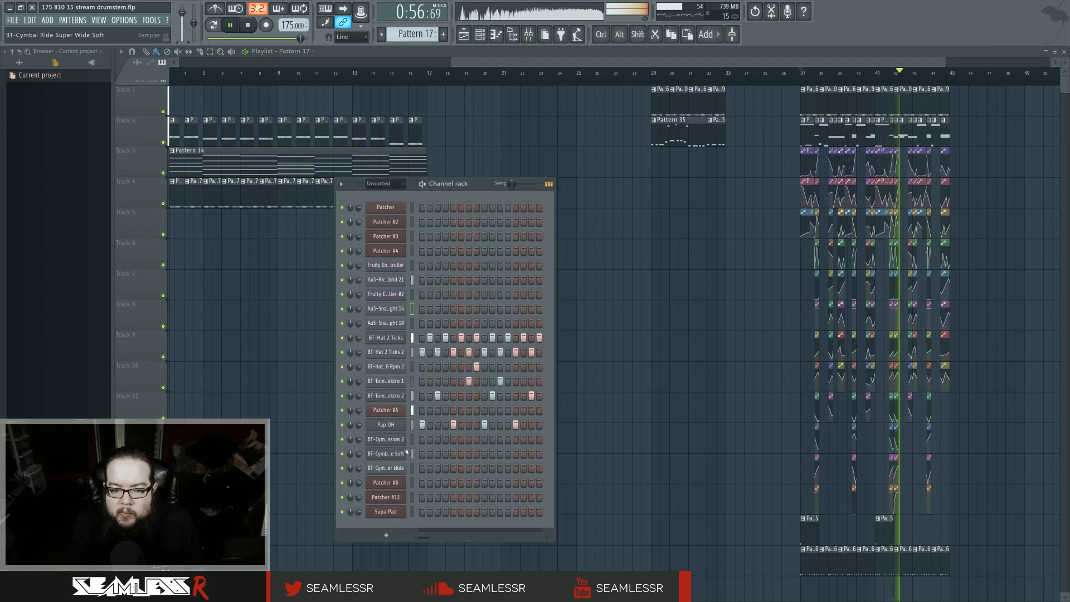
pyautogui.click(385, 497)
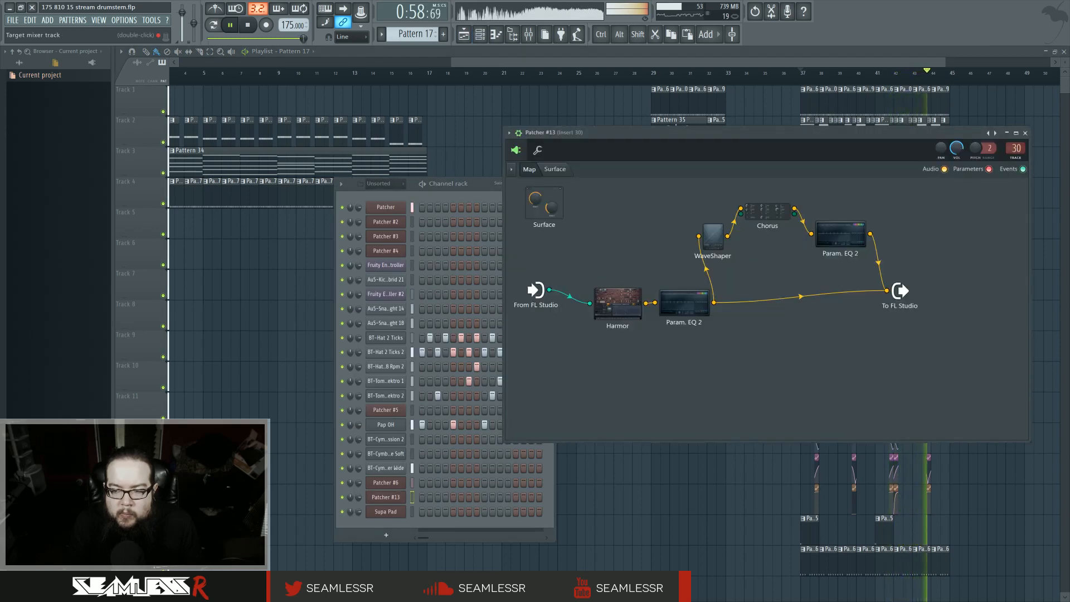
pyautogui.doubleClick(412, 496)
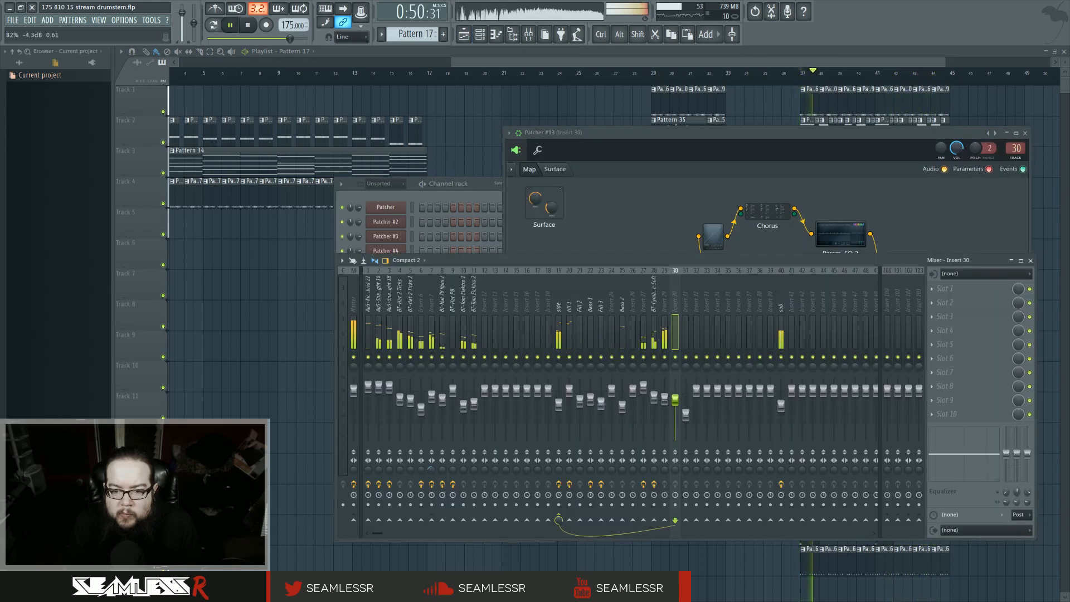
pyautogui.click(490, 149)
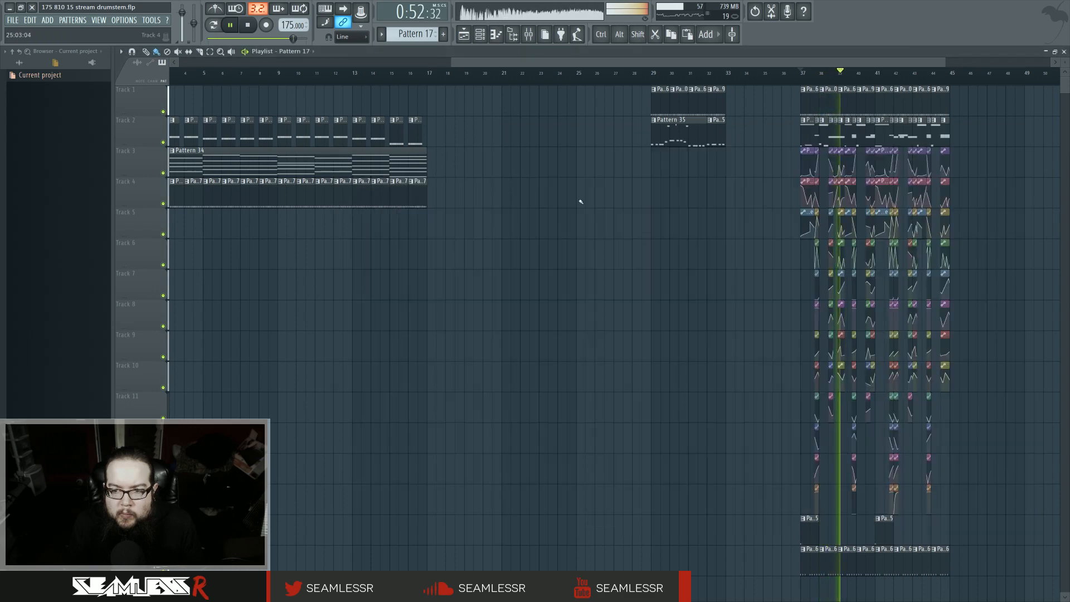
pyautogui.moveTo(668, 242); pyautogui.dragTo(767, 287)
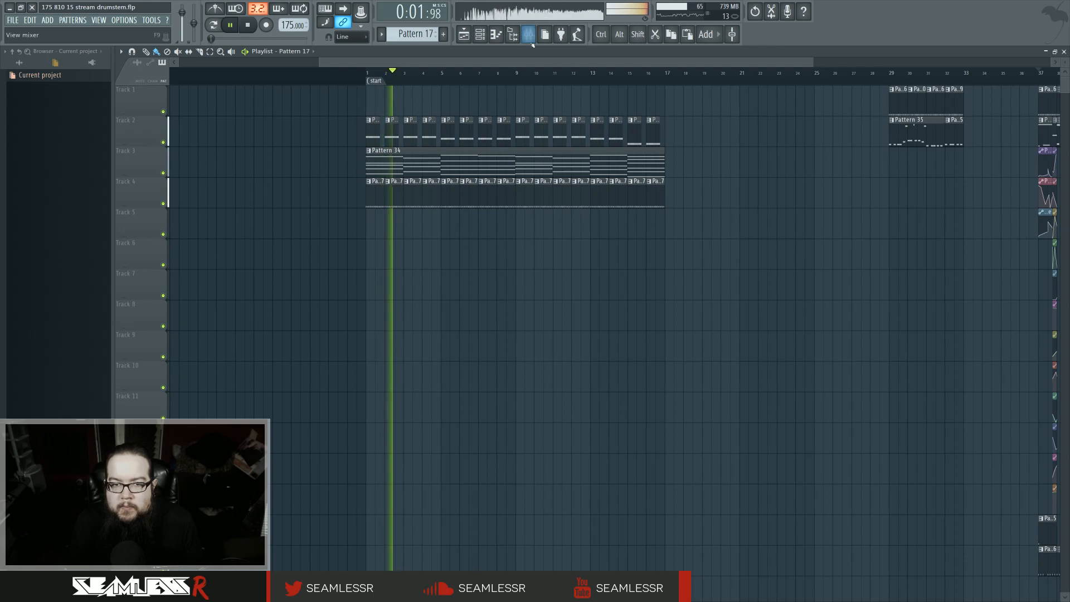
pyautogui.press('F9')
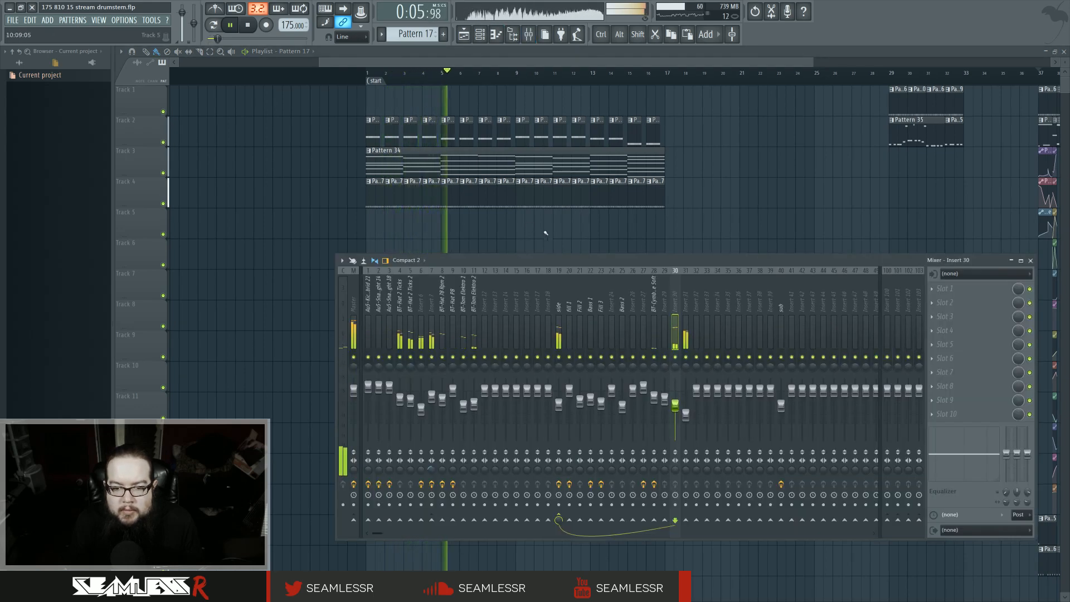
pyautogui.press('F9')
pyautogui.click(480, 34)
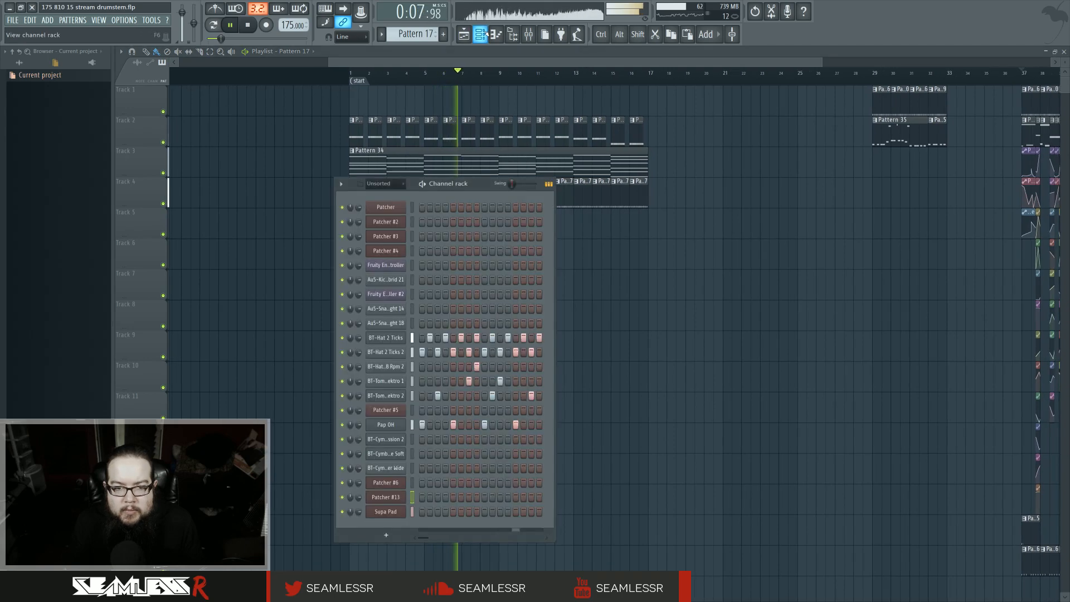
pyautogui.click(484, 34)
# Step: Select every clip from bar 29 onward and move the whole block 12 bars later to make room
pyautogui.moveTo(589, 284); pyautogui.dragTo(497, 287)
pyautogui.scroll(-5, 496, 287)
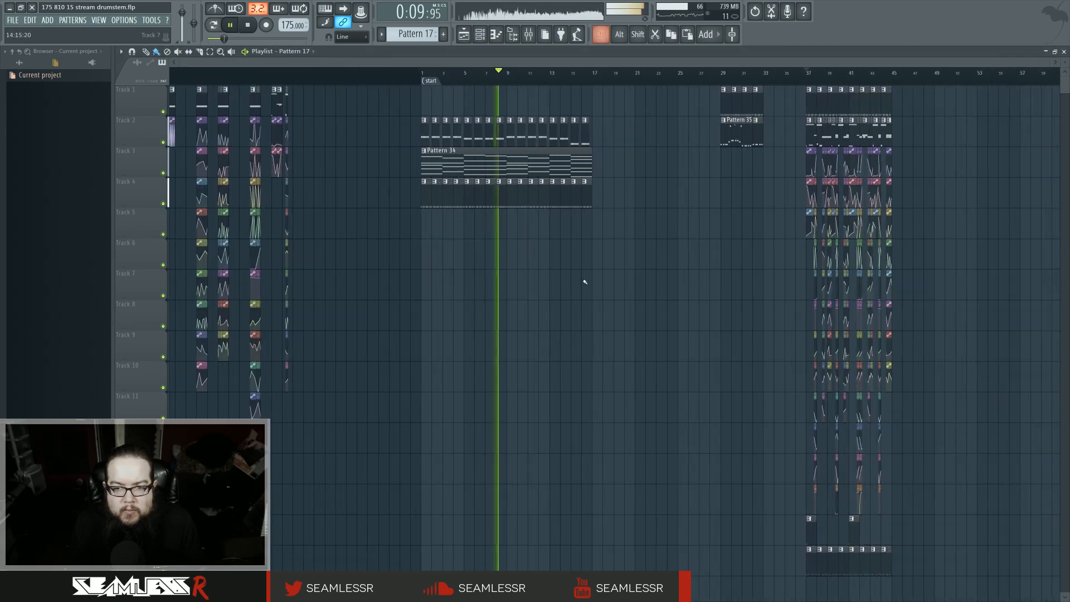
pyautogui.moveTo(622, 297); pyautogui.dragTo(546, 299)
pyautogui.moveTo(601, 102); pyautogui.dragTo(945, 564)
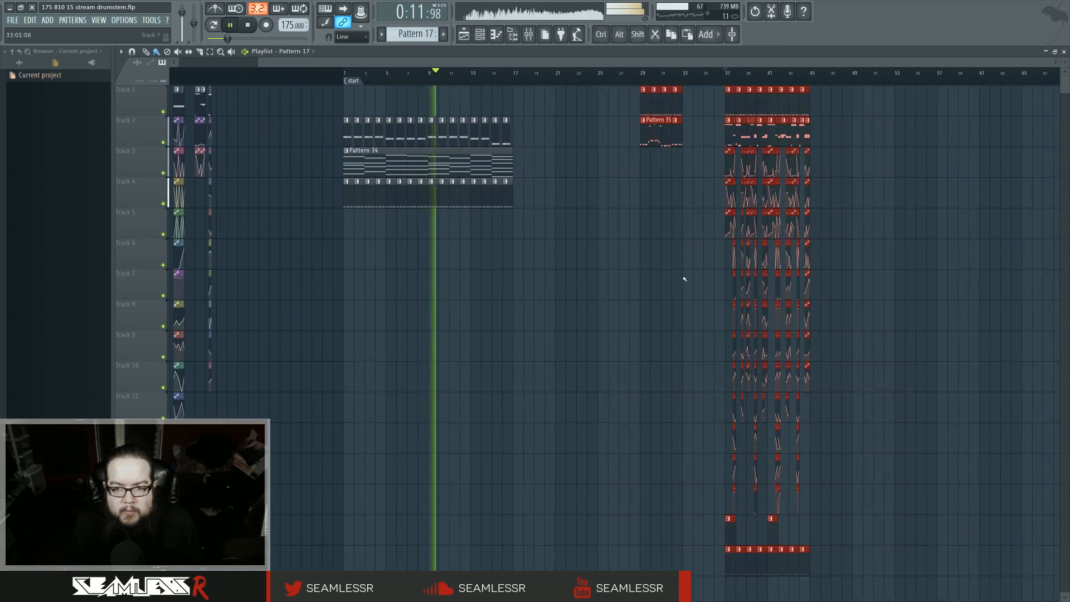
pyautogui.moveTo(740, 99); pyautogui.dragTo(869, 105)
pyautogui.keyDown('ctrl'); pyautogui.click(750, 147); pyautogui.keyUp('ctrl')
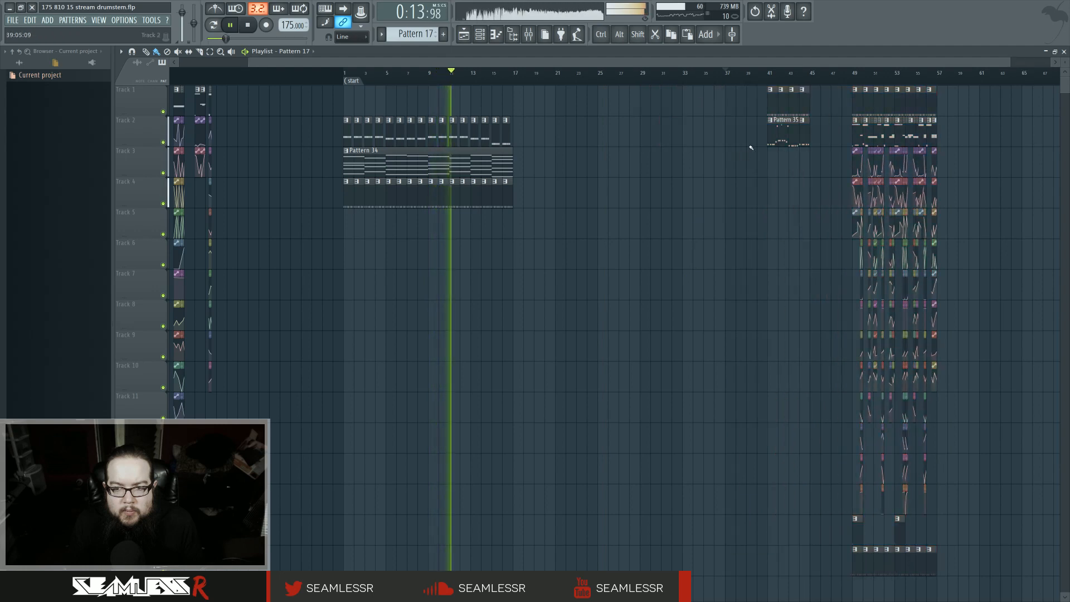
# Step: Delete the clips at bar 41 and move the track 4 envelope clips to start at bar 17
pyautogui.rightClick(772, 133)
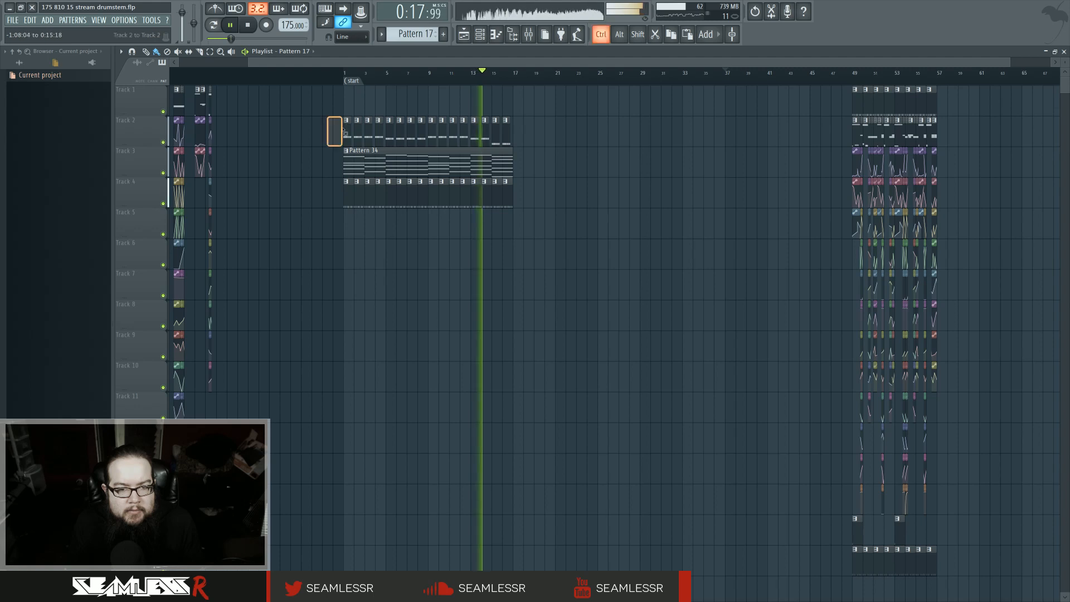
pyautogui.click(366, 201)
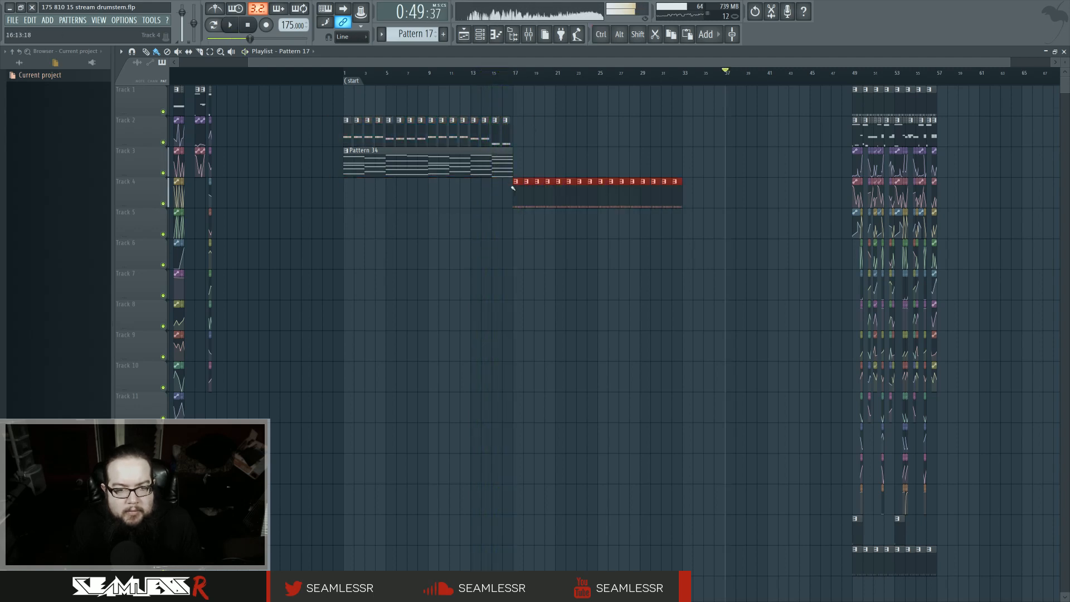
# Step: Duplicate the Pattern 34 pad clip on track 3 so a copy runs from bar 17 to bar 33
pyautogui.moveTo(390, 159); pyautogui.dragTo(323, 170)
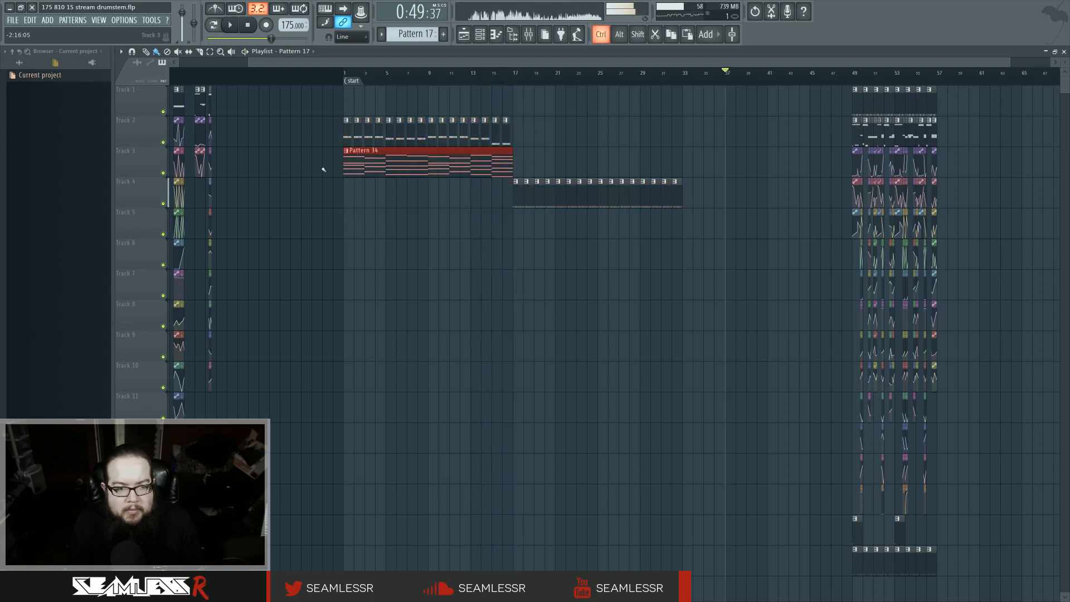
pyautogui.hotkey('ctrl', 'b')
pyautogui.click(486, 205)
pyautogui.click(517, 82)
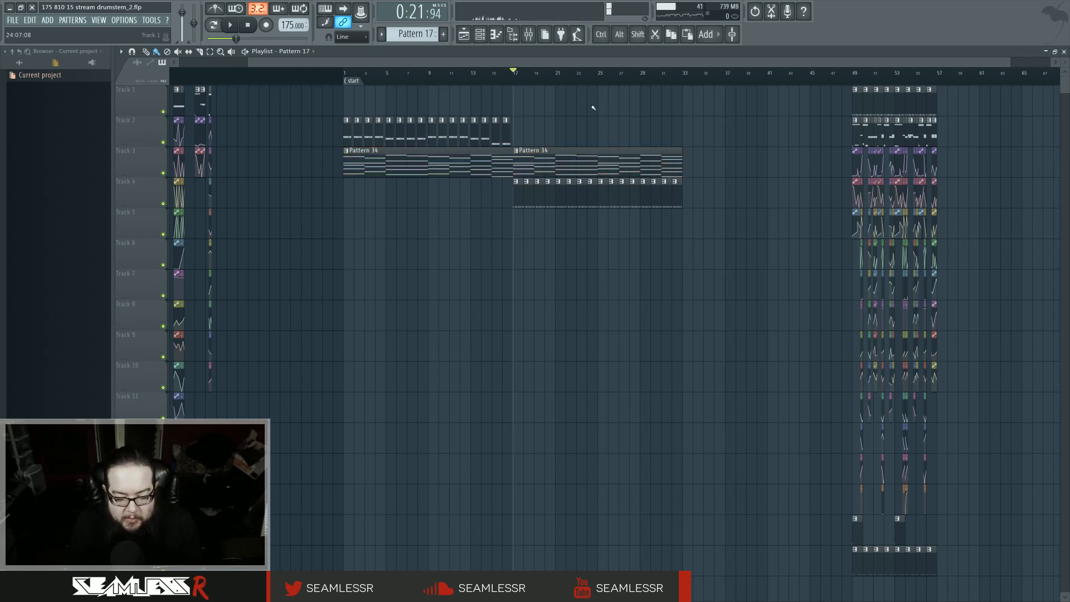
# Step: Play the extended section from bar 17 and view the Pattern 34 pad notes in the piano roll
pyautogui.scroll(2, 500, 284)
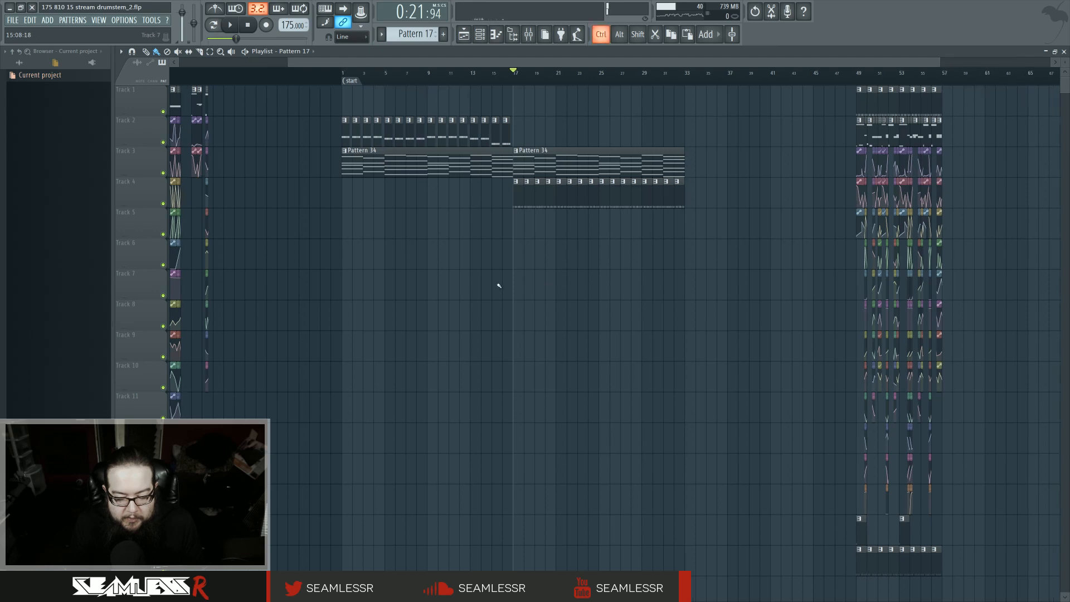
pyautogui.moveTo(497, 261); pyautogui.dragTo(616, 323)
pyautogui.press('space')
pyautogui.press('space')
pyautogui.moveTo(530, 288); pyautogui.dragTo(488, 293)
pyautogui.moveTo(601, 303); pyautogui.dragTo(672, 304)
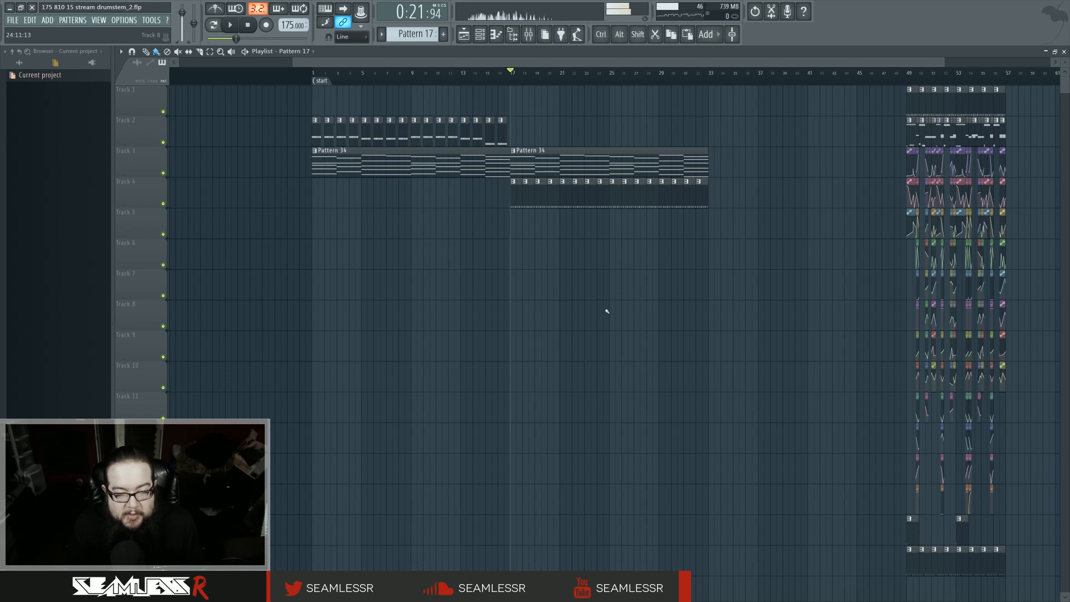
pyautogui.click(313, 80)
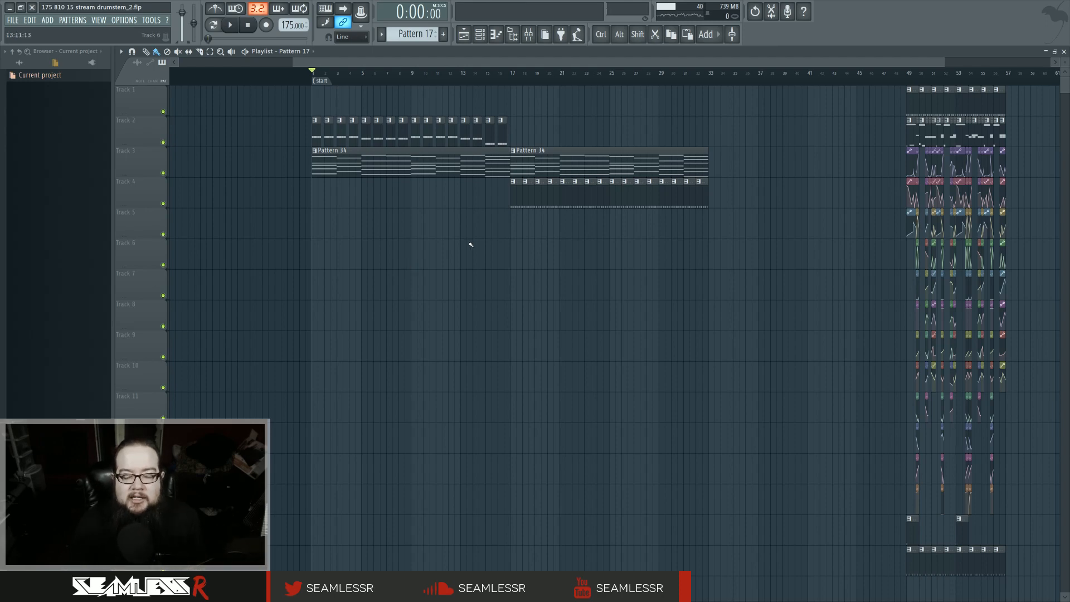
pyautogui.click(513, 73)
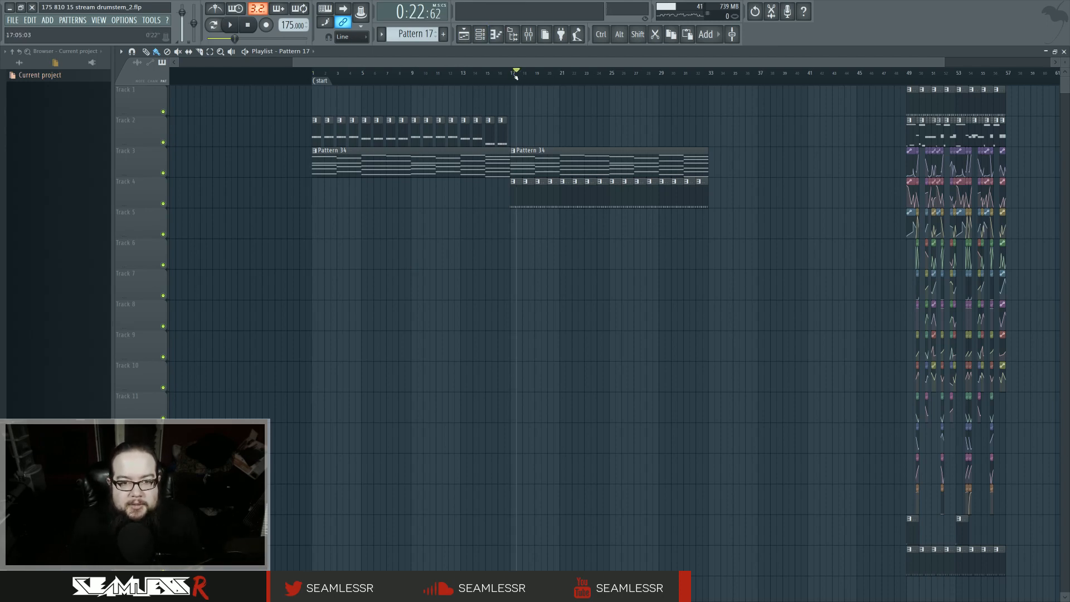
pyautogui.doubleClick(556, 164)
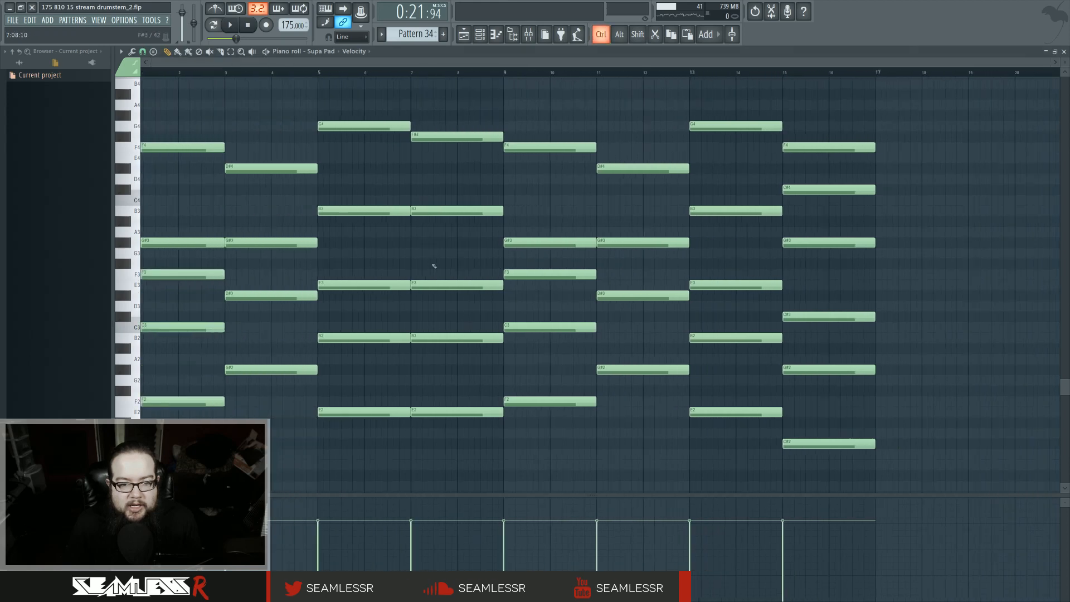
pyautogui.click(484, 35)
pyautogui.click(484, 34)
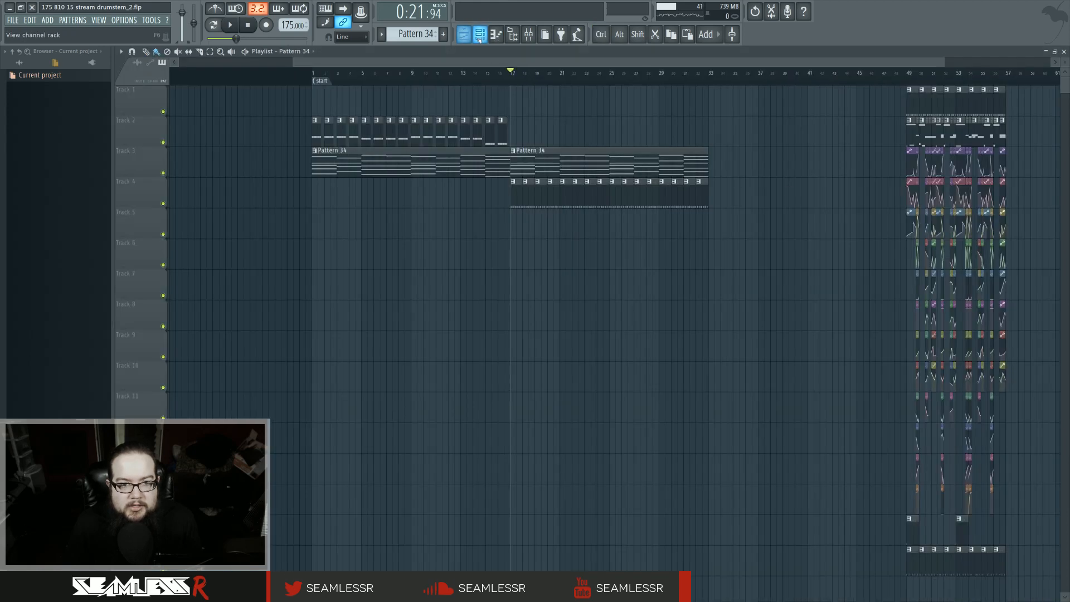
pyautogui.click(483, 35)
pyautogui.click(482, 34)
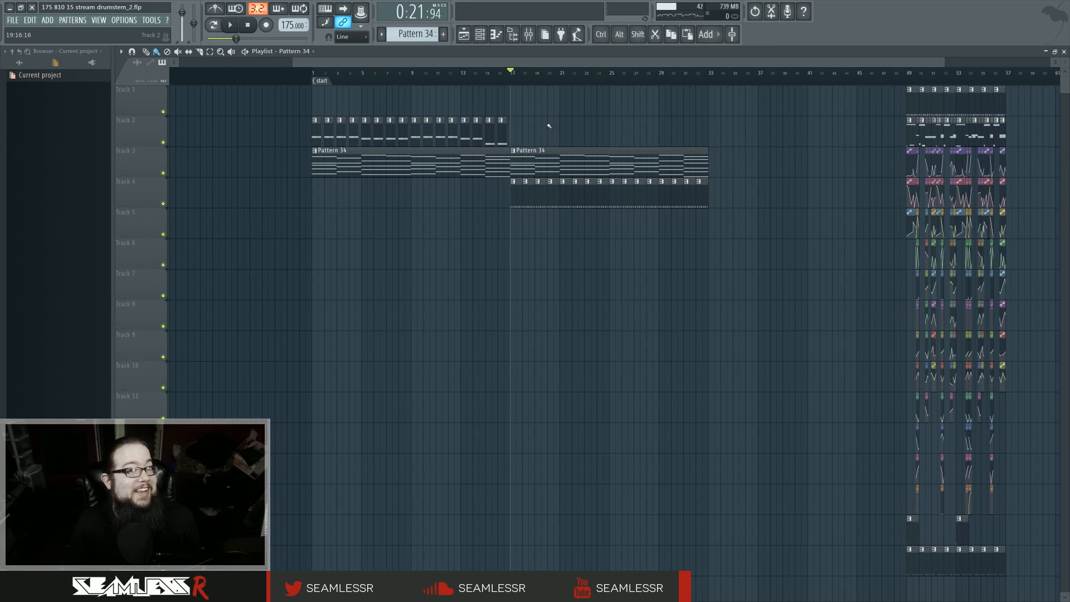
pyautogui.press('space')
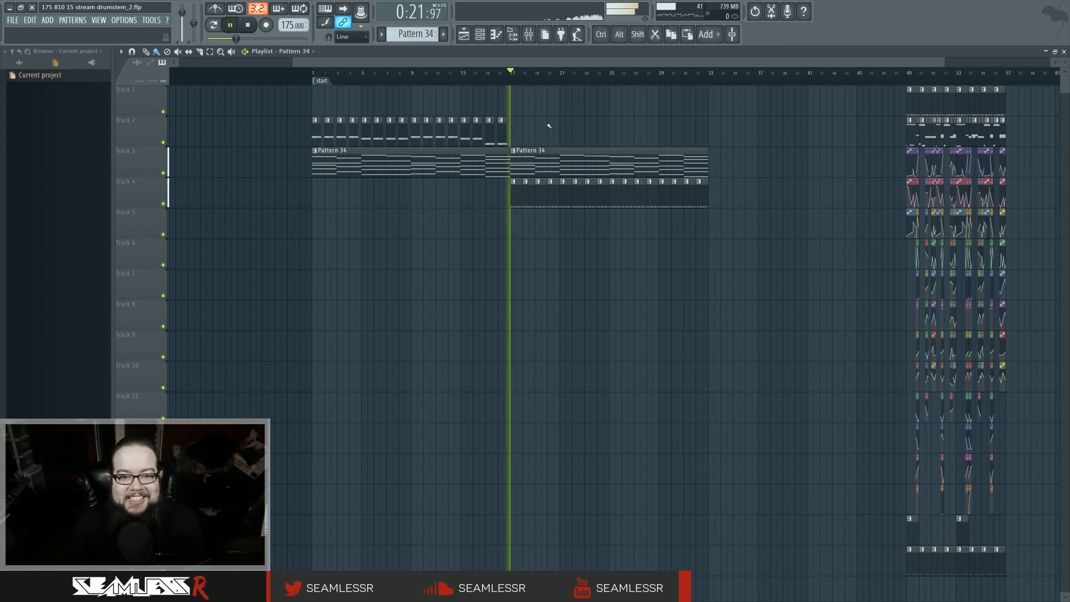
pyautogui.press('space')
# Step: Place a Pattern 34 clip on track 5 at bar 17, make it unique as Pattern 35, and open it
pyautogui.click(514, 222)
pyautogui.click(513, 212)
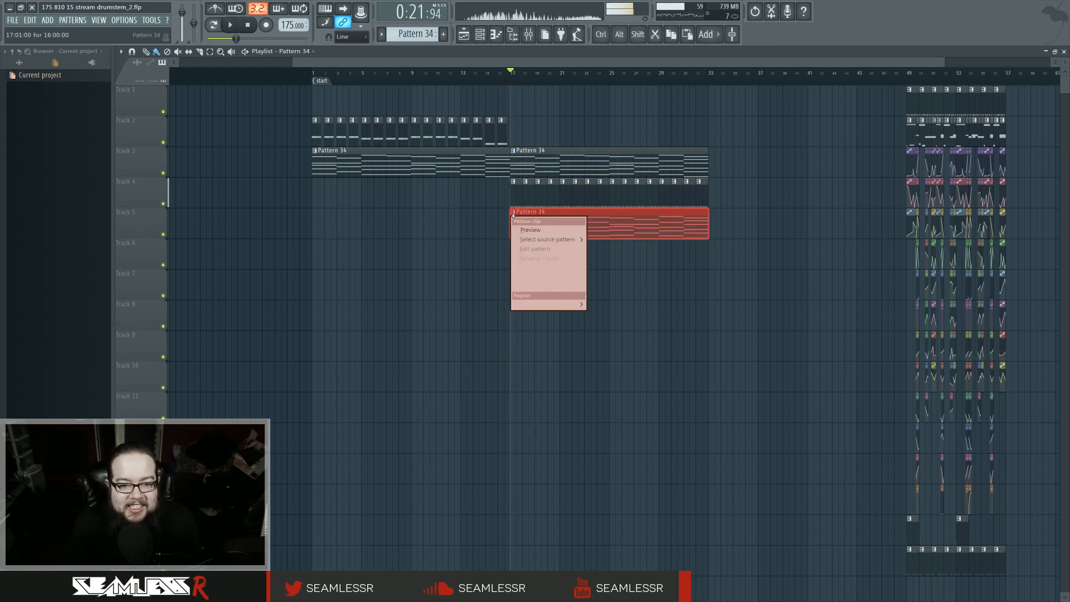
pyautogui.click(540, 267)
pyautogui.doubleClick(544, 225)
pyautogui.click(480, 36)
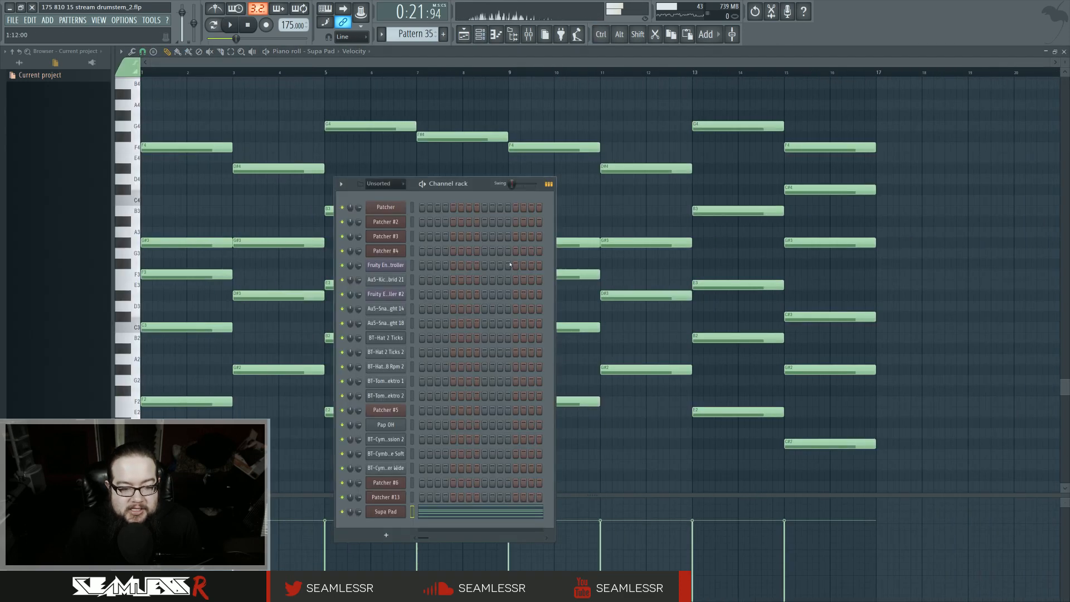
# Step: Preview Pattern 35 in pattern mode and add a new Patcher instrument channel to the channel rack
pyautogui.click(214, 26)
pyautogui.press('space')
pyautogui.press('space')
pyautogui.rightClick(399, 513)
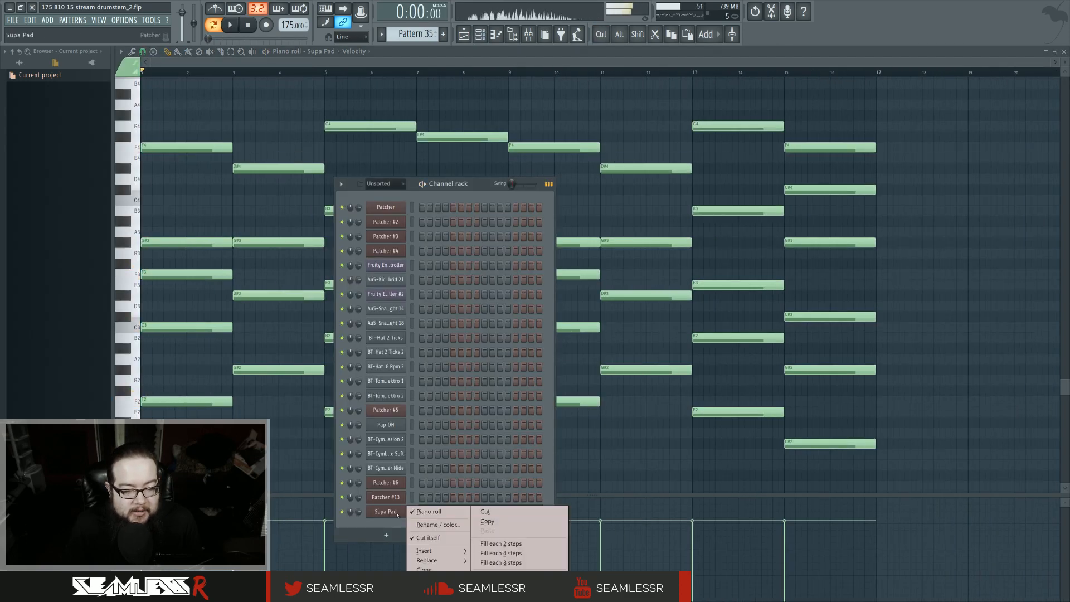
pyautogui.click(400, 523)
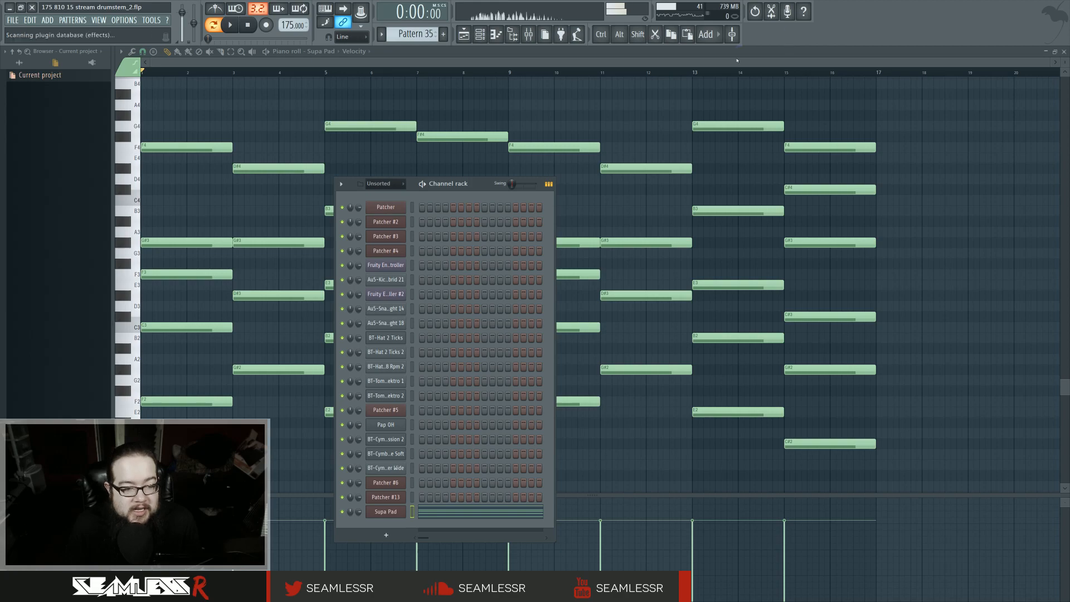
pyautogui.press('F8')
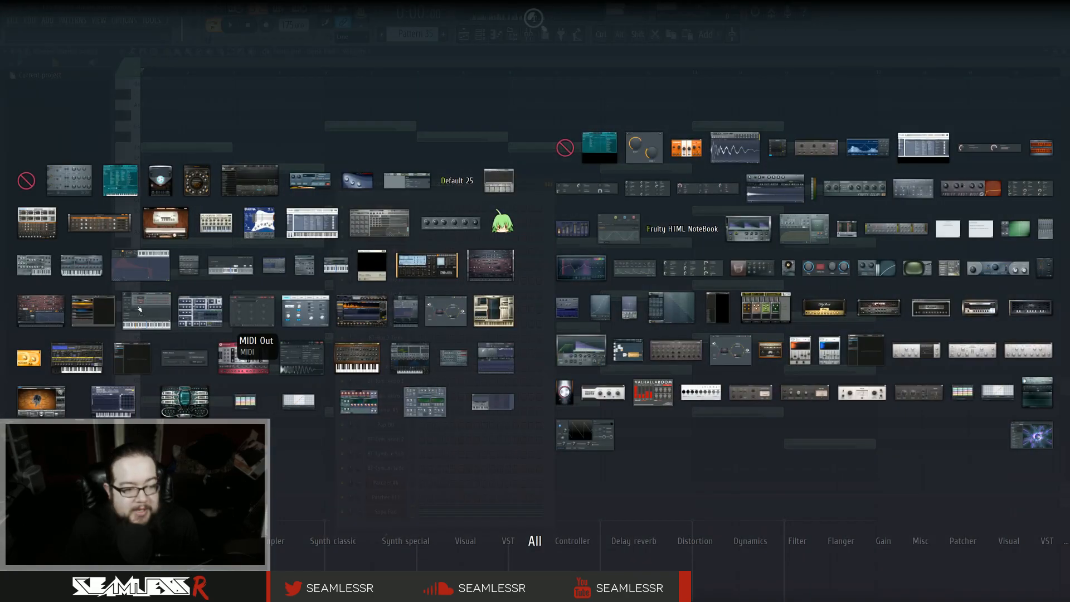
pyautogui.click(426, 465)
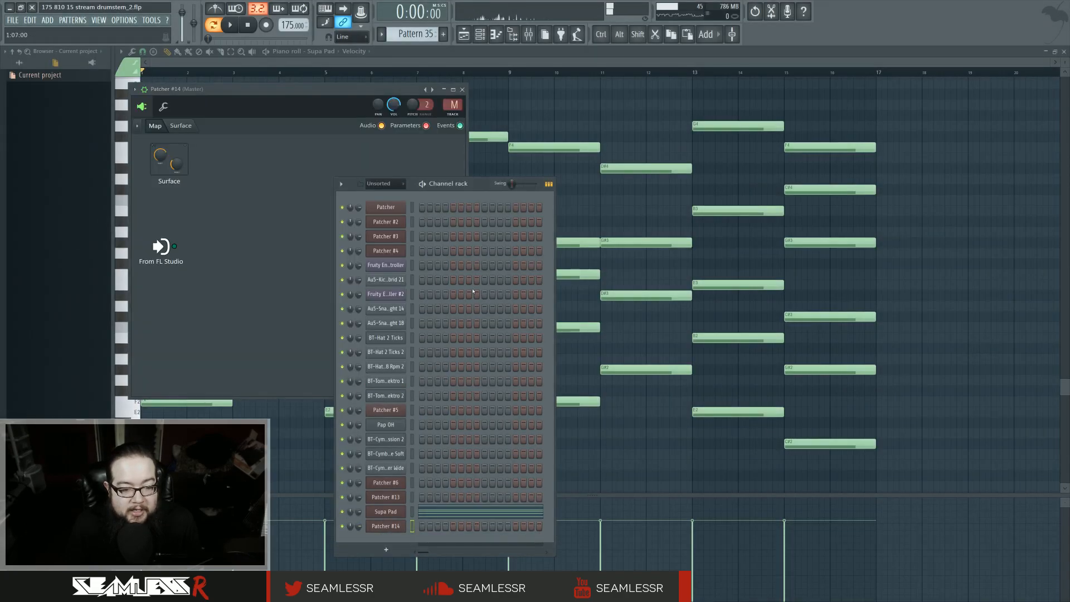
# Step: Select the Patcher #14 channel and load Harmor into its patcher
pyautogui.click(416, 527)
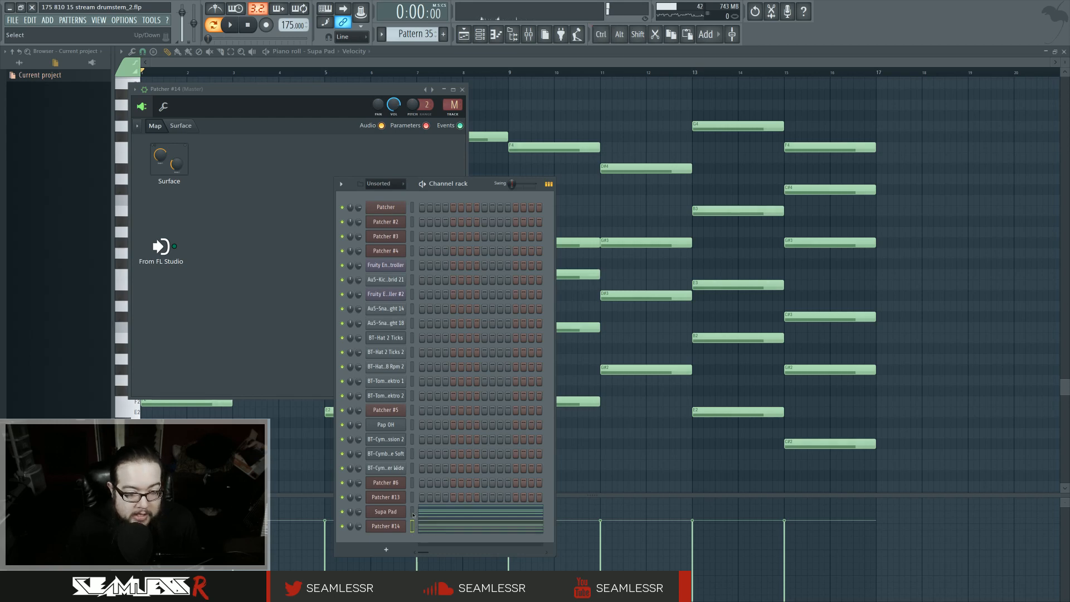
pyautogui.keyDown('ctrl'); pyautogui.click(413, 513); pyautogui.keyUp('ctrl')
pyautogui.click(397, 526)
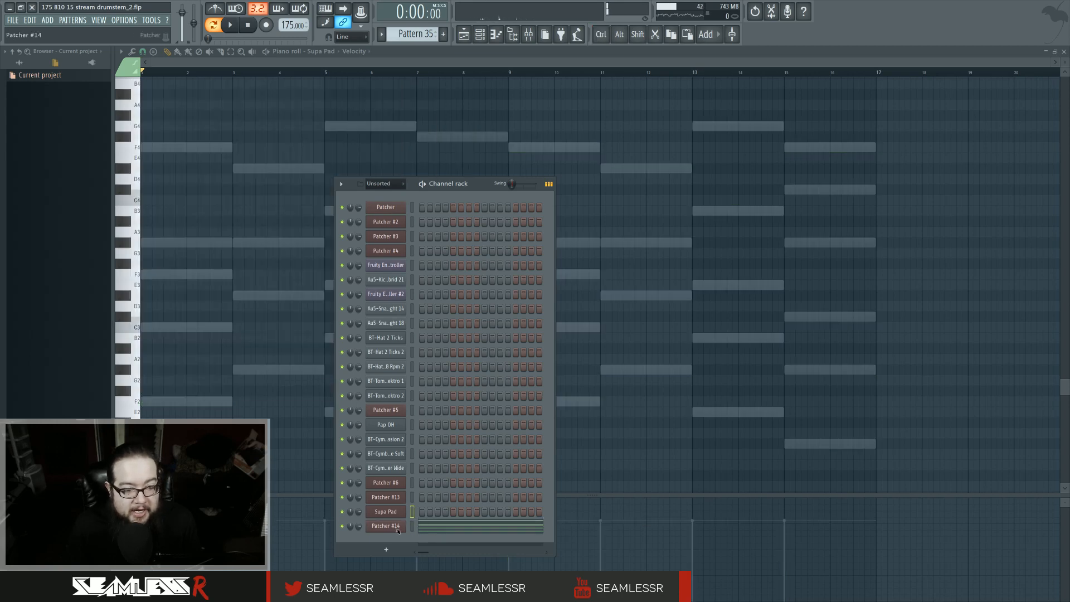
pyautogui.click(398, 527)
pyautogui.press('F8')
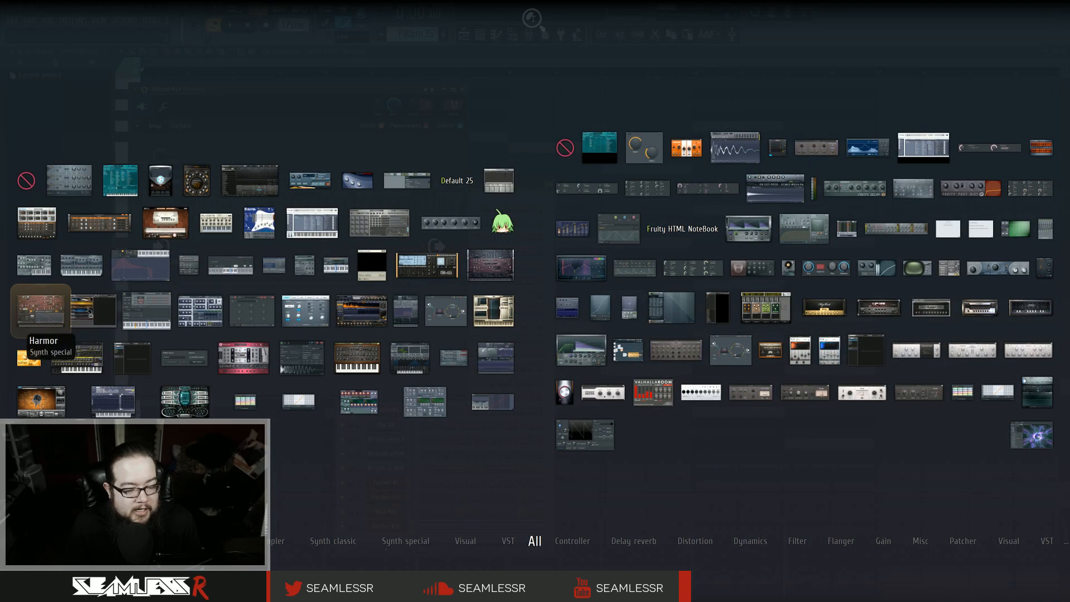
pyautogui.click(40, 310)
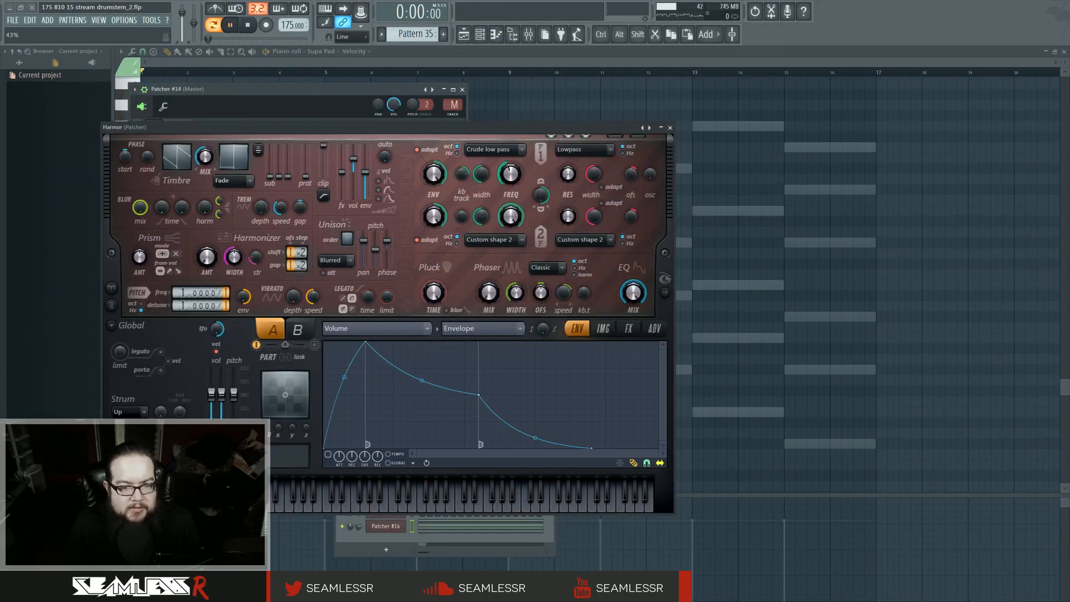
# Step: Open Harmor's spectral display and preview the pattern playing through it
pyautogui.click(665, 292)
pyautogui.press('space')
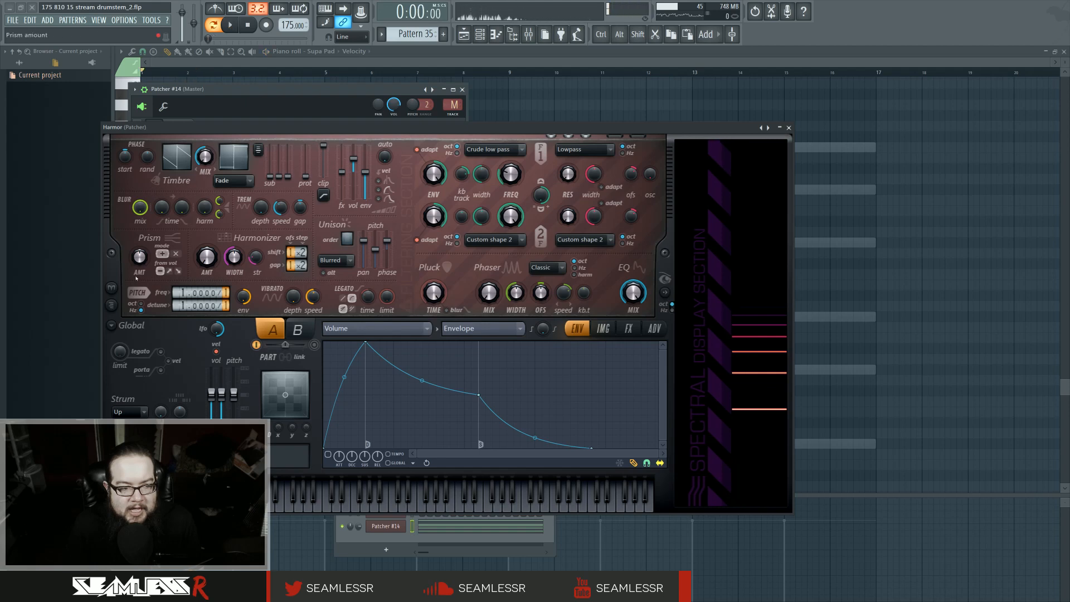
pyautogui.press('space')
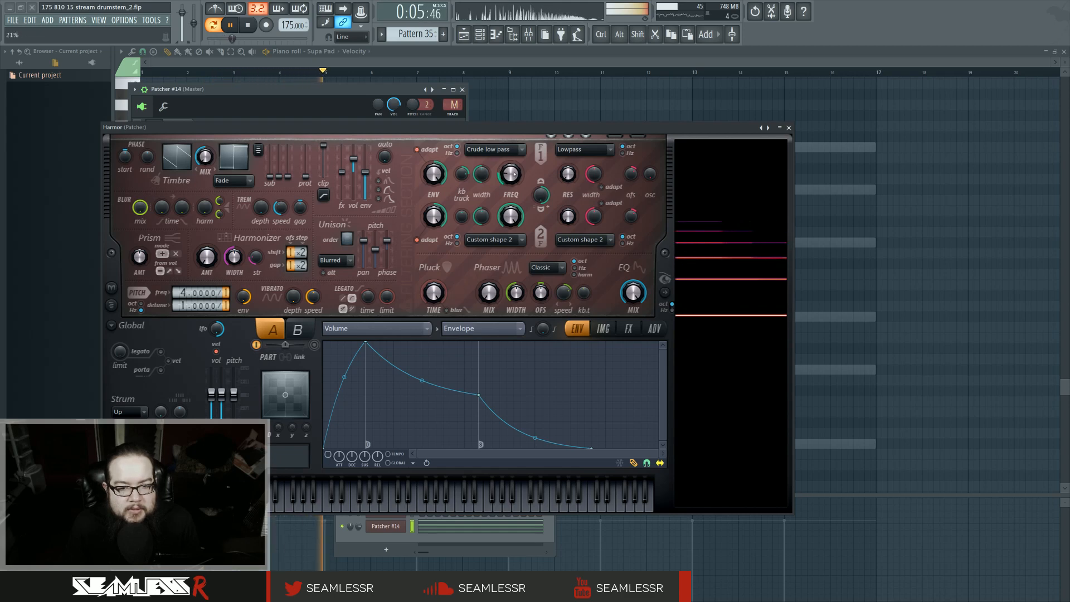
# Step: Open Harmor's effects page, set the distortion mode to Log, and close Harmor
pyautogui.click(629, 328)
pyautogui.click(408, 357)
pyautogui.click(407, 370)
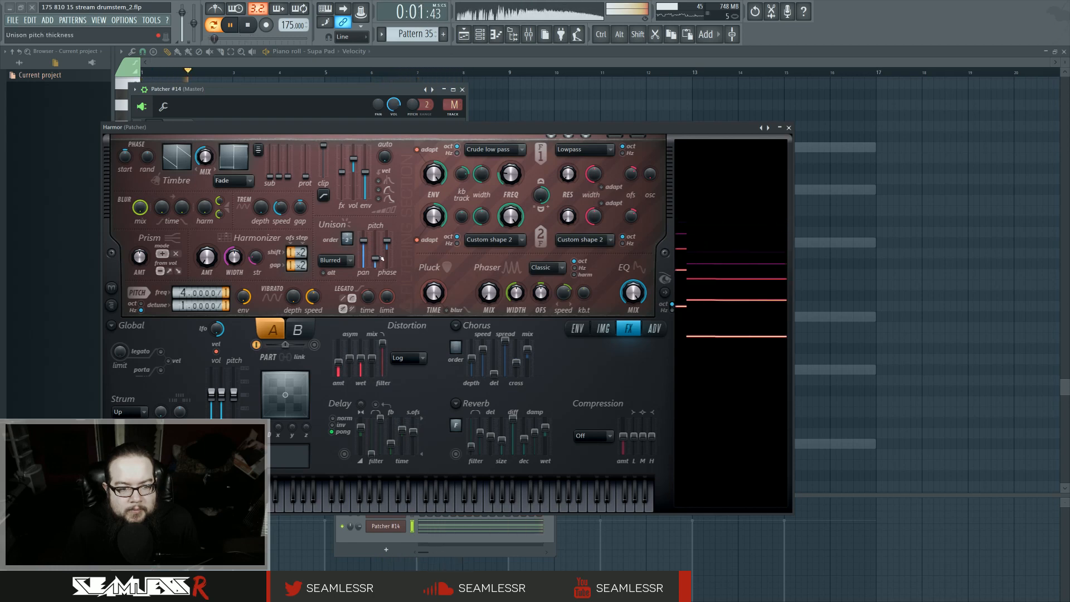
pyautogui.click(788, 127)
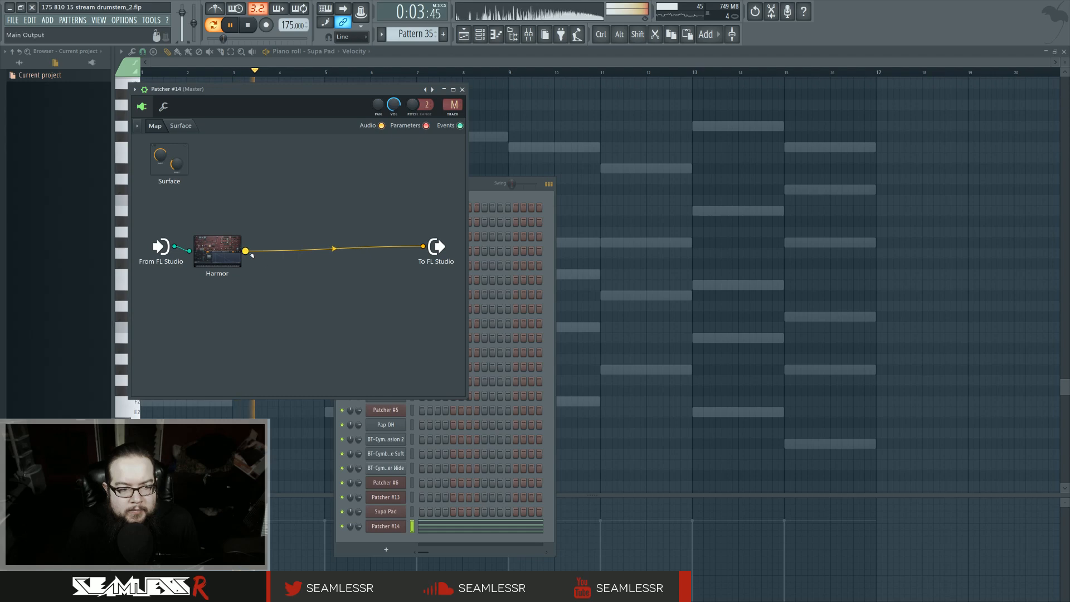
# Step: Add ValhallaRoom after Harmor in the patcher and lengthen its decay to about 6.5 s
pyautogui.press('F8')
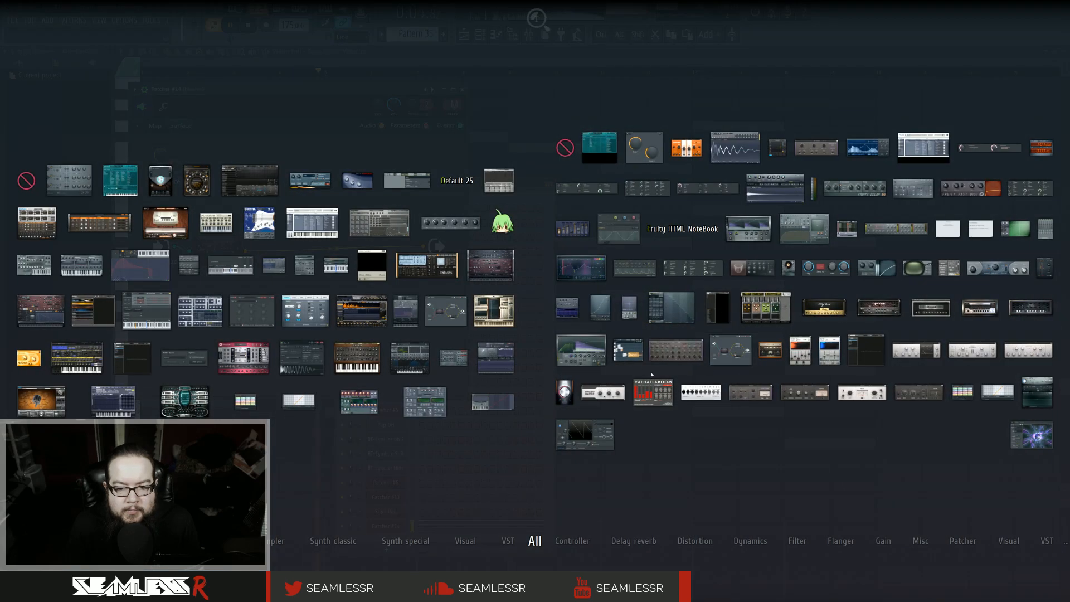
pyautogui.moveTo(602, 386); pyautogui.dragTo(276, 249)
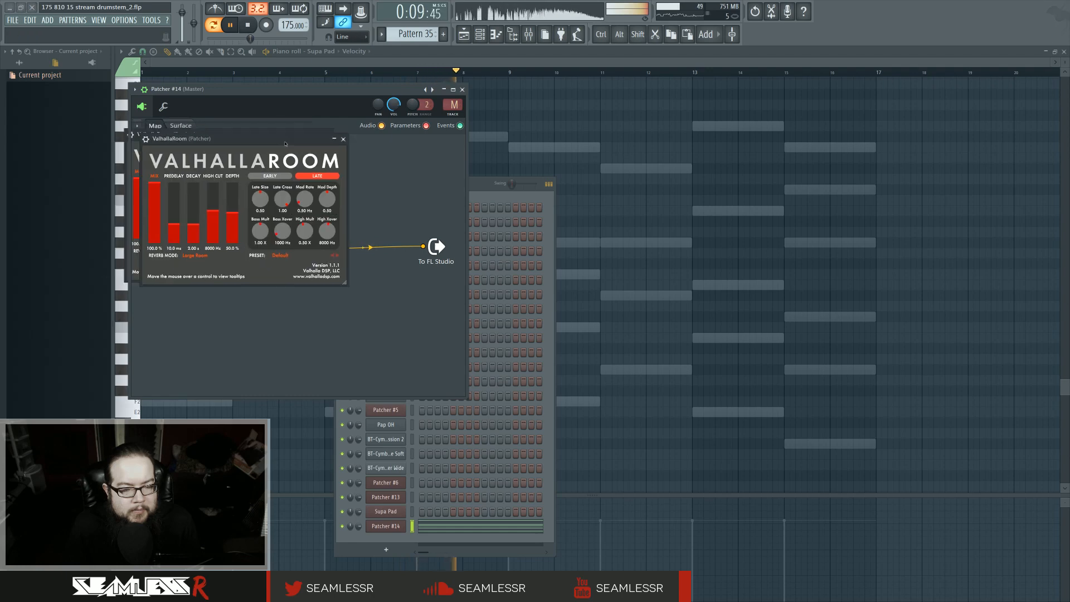
pyautogui.moveTo(246, 140); pyautogui.dragTo(575, 226)
pyautogui.moveTo(484, 307); pyautogui.dragTo(504, 268)
pyautogui.moveTo(464, 306); pyautogui.dragTo(469, 320)
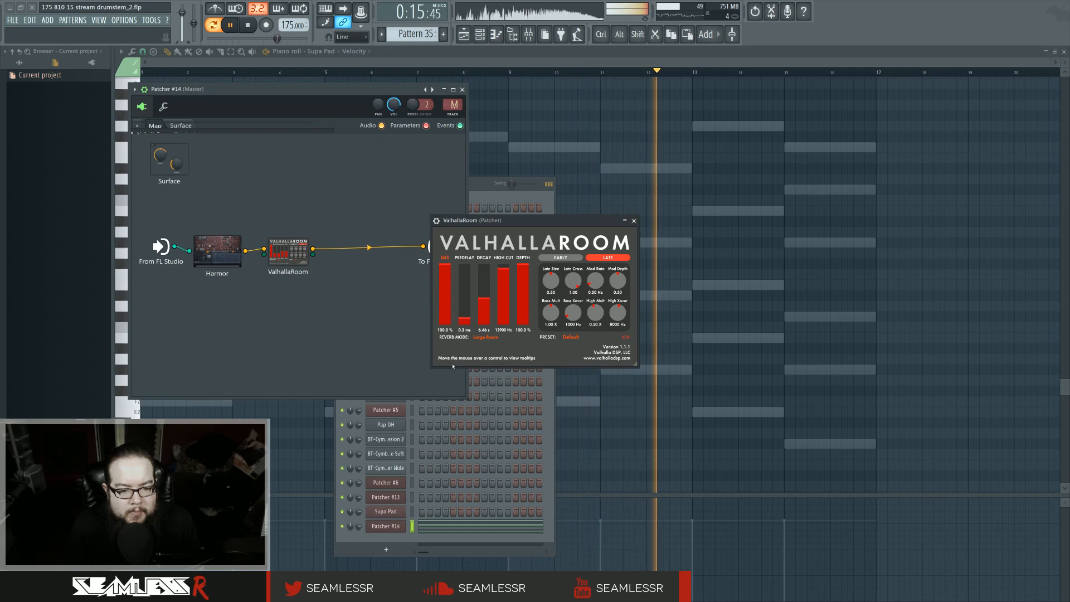
# Step: Raise Harmor's frequency multiplier to 8
pyautogui.click(235, 271)
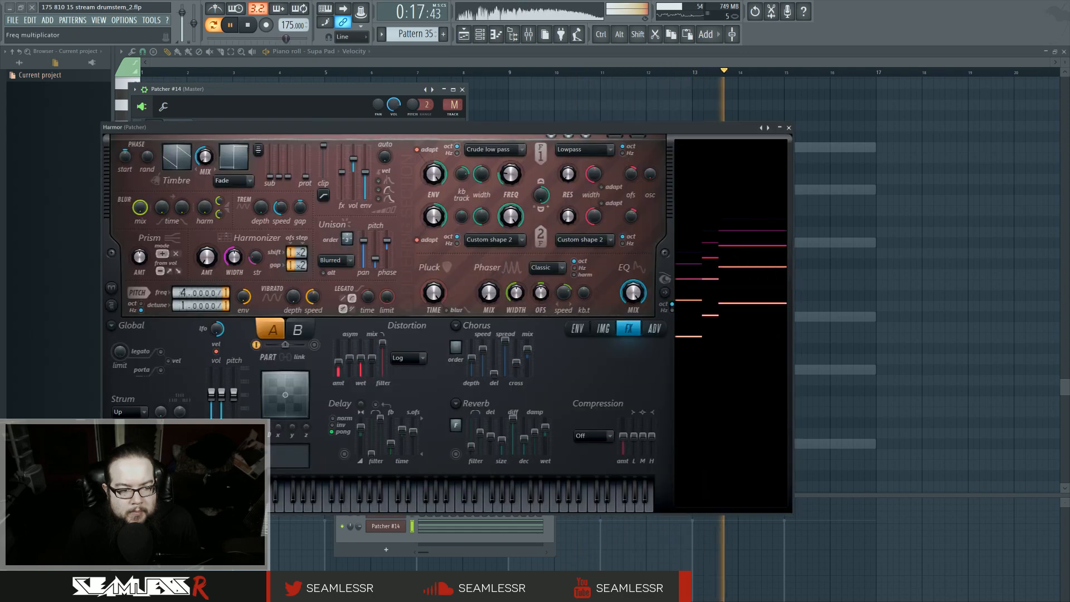
pyautogui.scroll(1, 181, 292)
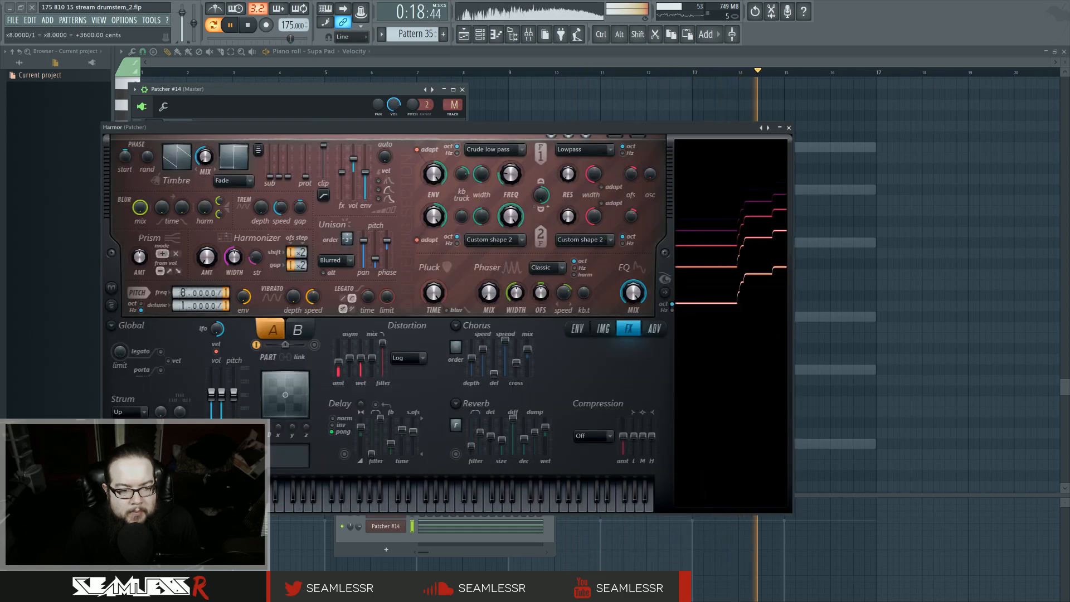
# Step: Route the Patcher channel to mixer insert 32 and lower that insert's fader to about -19.8 dB
pyautogui.click(528, 34)
pyautogui.moveTo(453, 105); pyautogui.dragTo(453, 64)
pyautogui.click(788, 127)
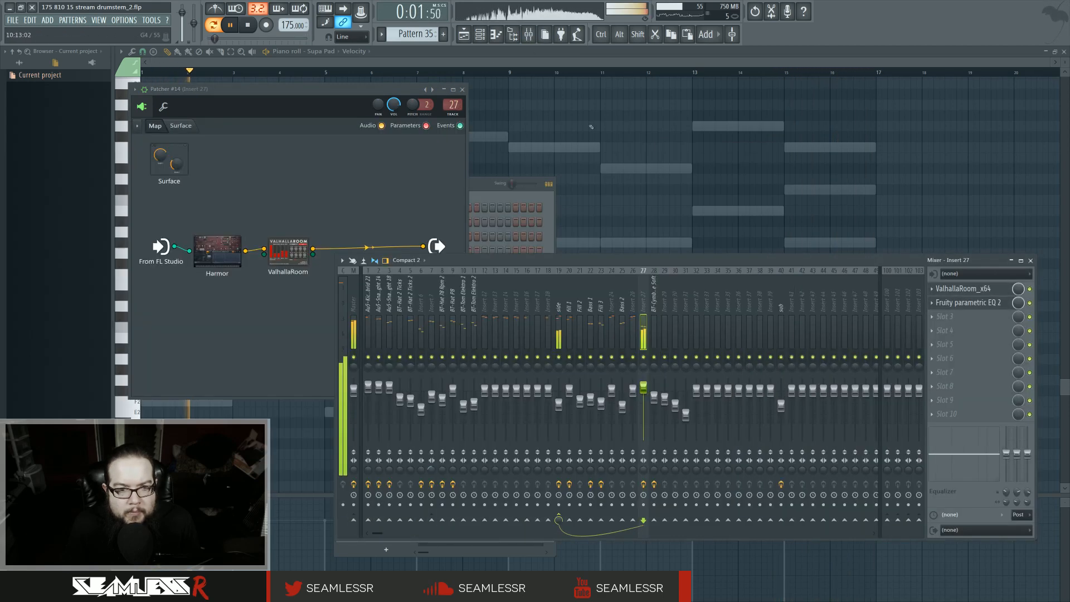
pyautogui.moveTo(452, 105); pyautogui.dragTo(453, 98)
pyautogui.moveTo(696, 389); pyautogui.dragTo(697, 424)
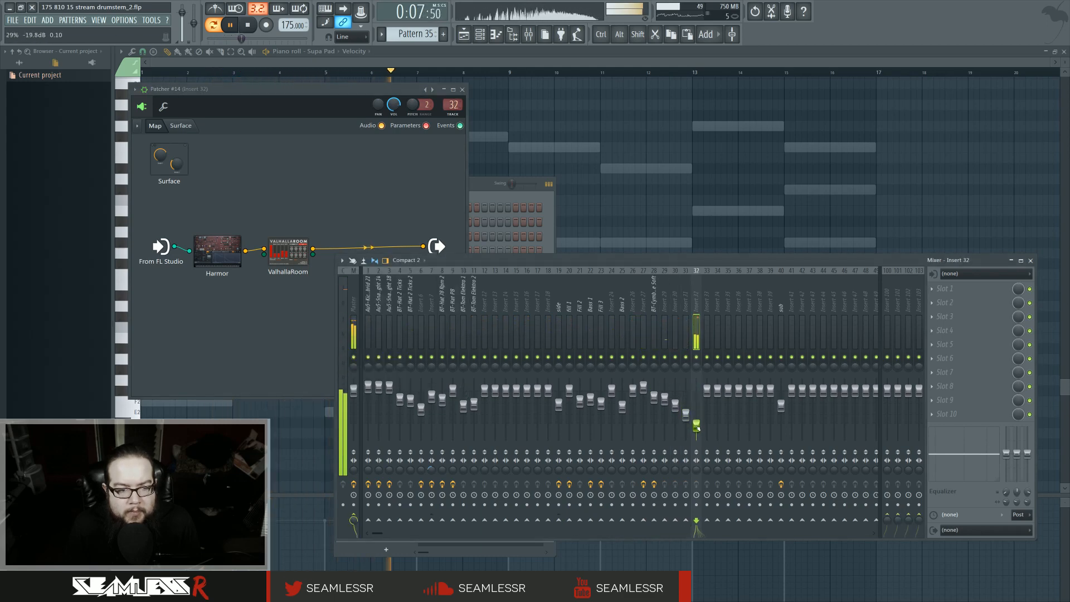
# Step: Set ValhallaRoom's decay to about 13.4 s and its reverb mode to Medium Room
pyautogui.click(210, 259)
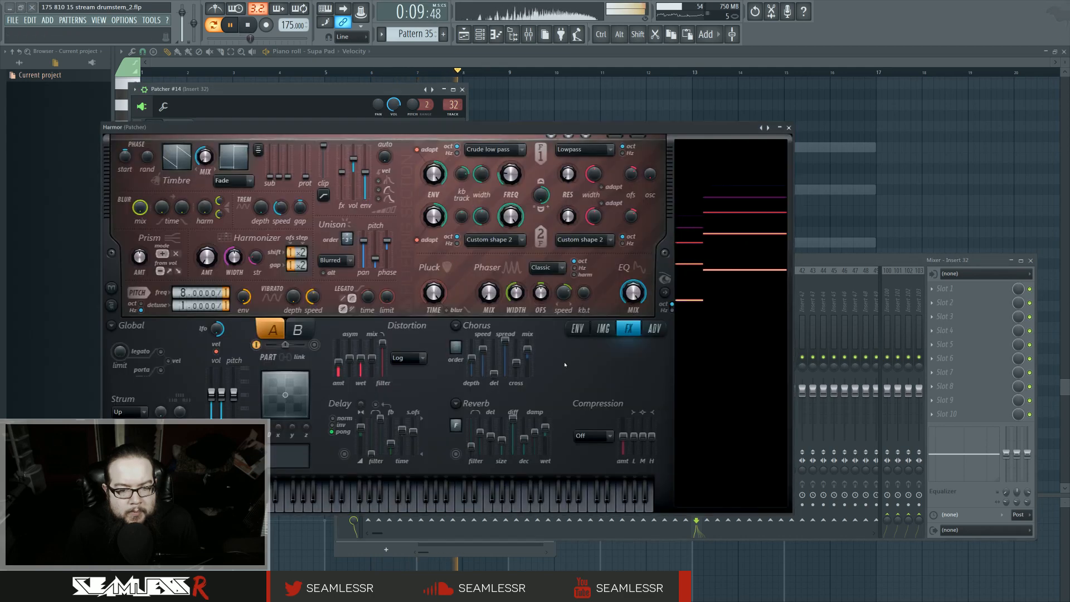
pyautogui.click(788, 127)
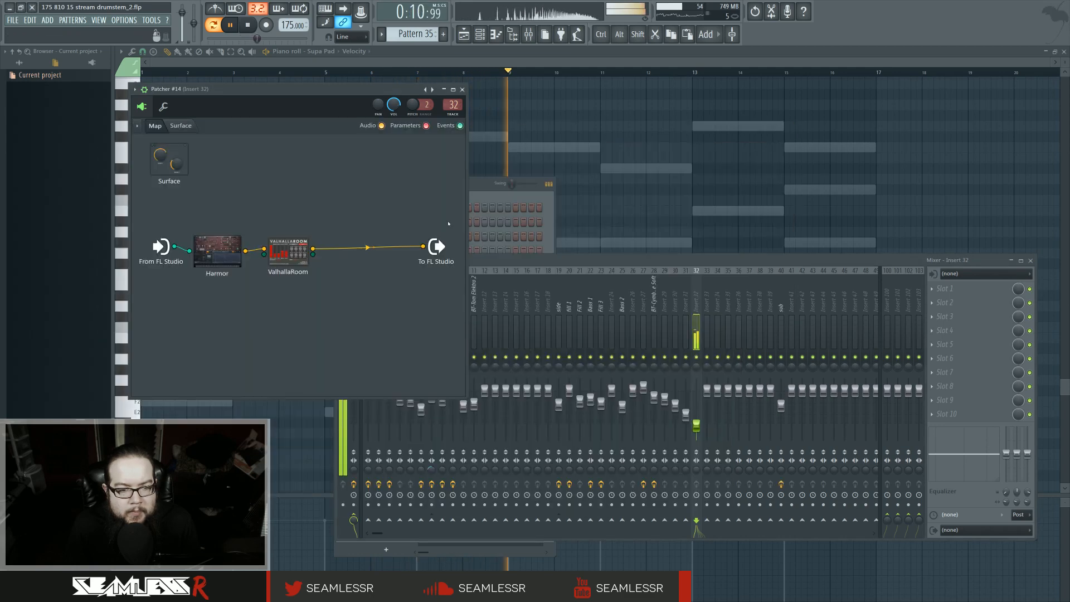
pyautogui.doubleClick(293, 250)
pyautogui.moveTo(483, 299); pyautogui.dragTo(524, 286)
pyautogui.click(498, 336)
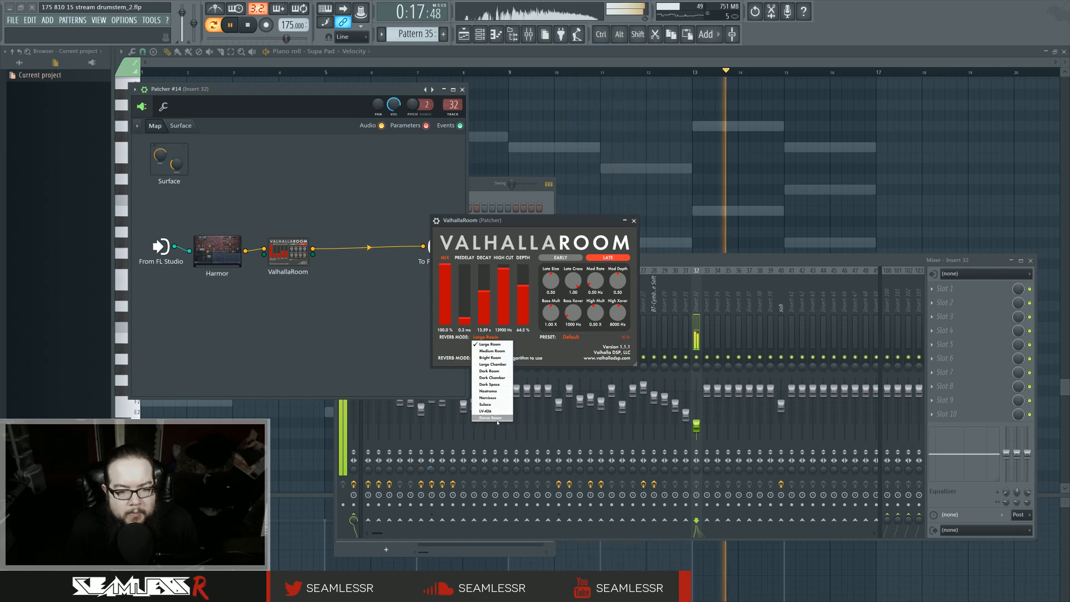
pyautogui.click(489, 349)
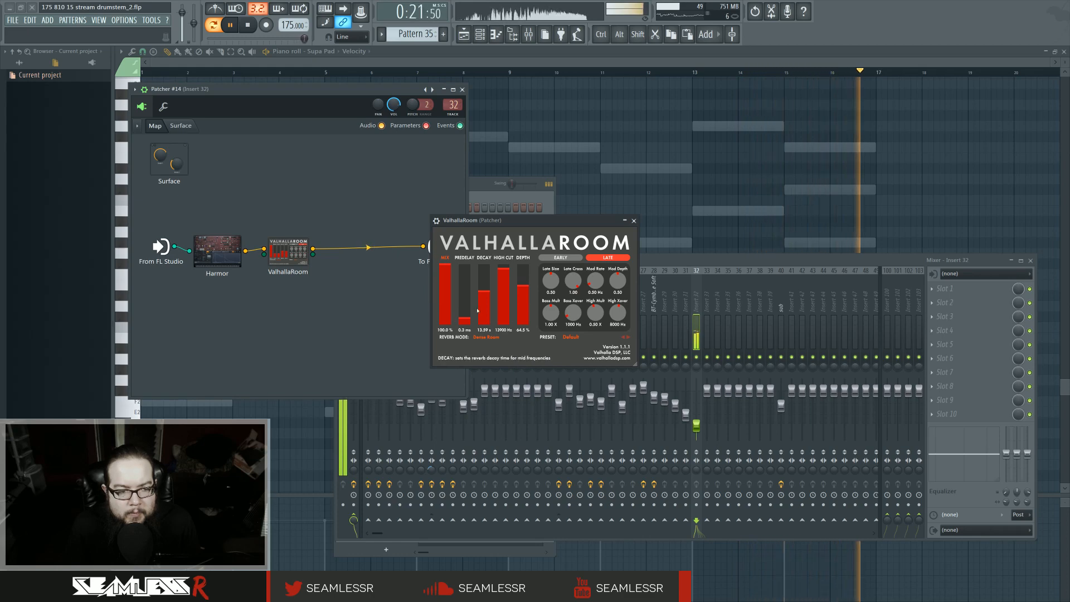
# Step: Return Harmor's frequency multiplier to 4 and move the Harmonizer below Filter 2 in the unit order
pyautogui.doubleClick(219, 248)
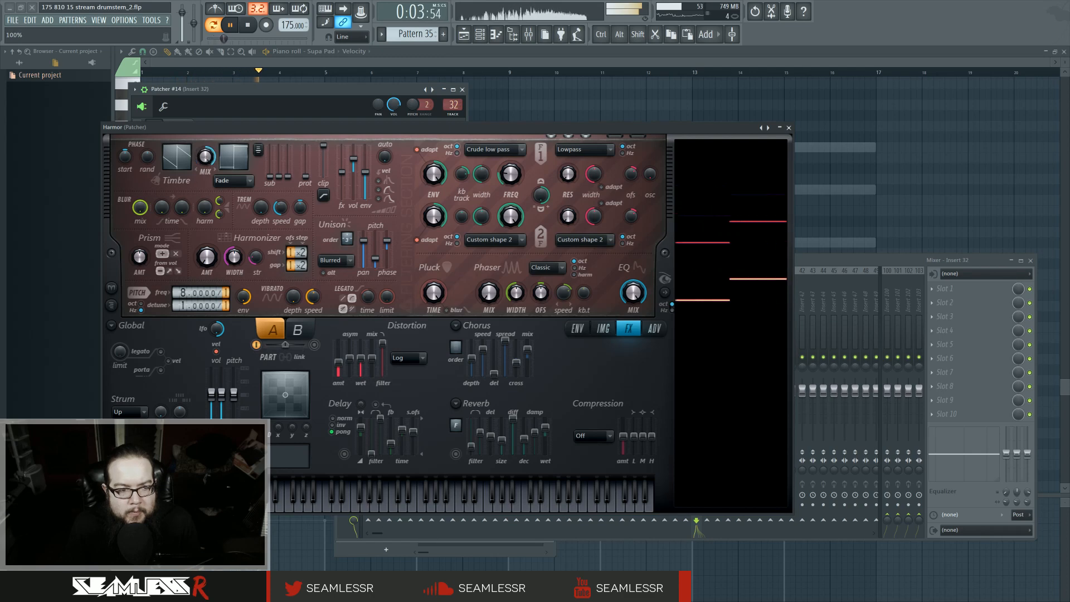
pyautogui.scroll(-4, 177, 293)
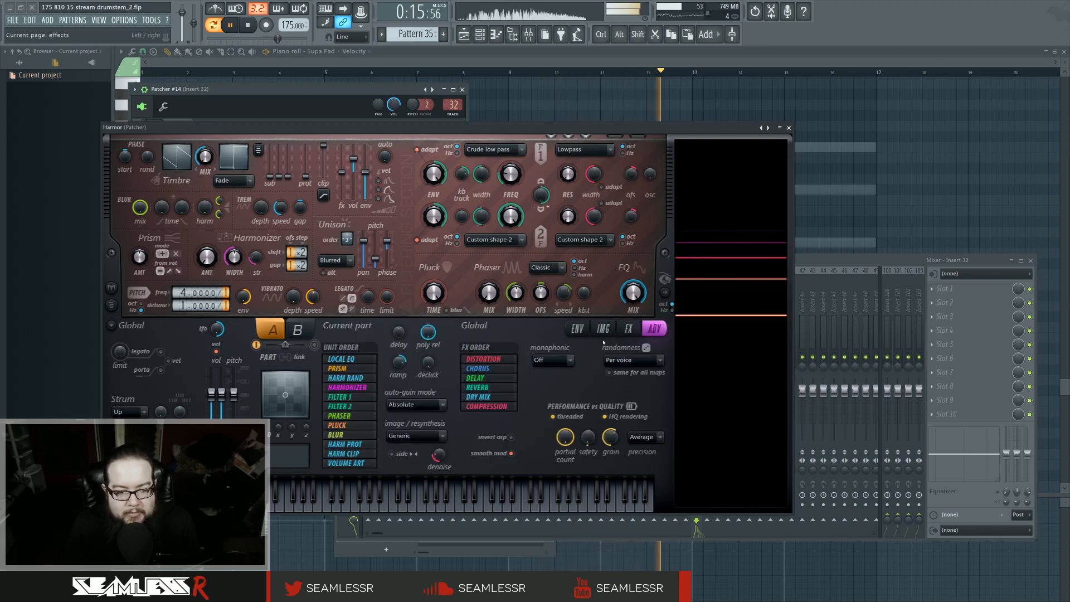
pyautogui.click(654, 329)
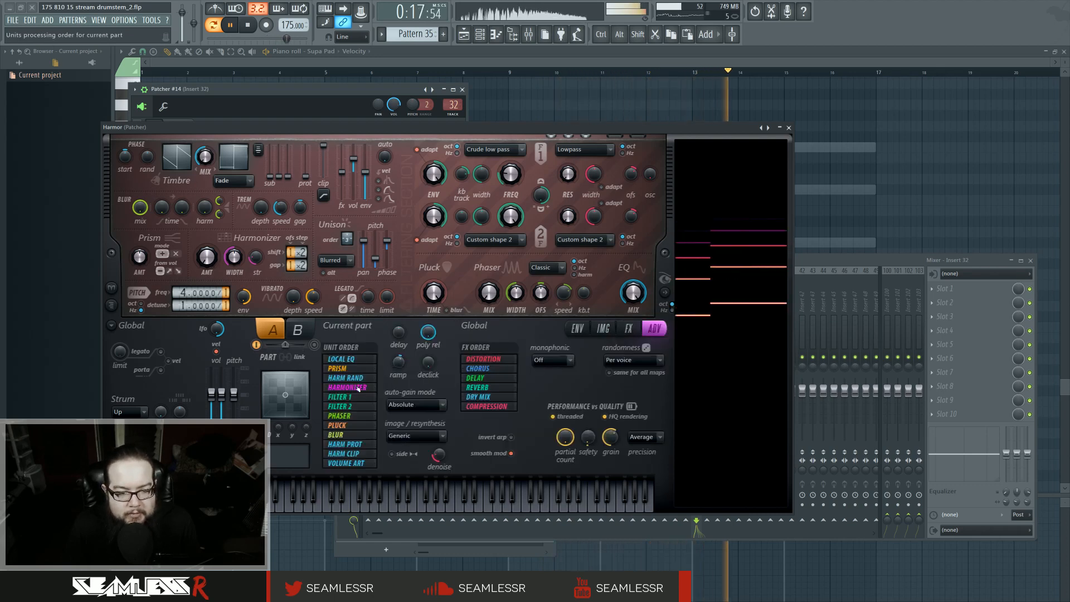
pyautogui.moveTo(360, 388); pyautogui.dragTo(360, 406)
# Step: Raise Harmor's Prism amount to about 75% and adjust the prism width, distortion mix and unison pitch
pyautogui.moveTo(206, 256)
pyautogui.mouseDown()
pyautogui.moveTo(207, 235)
pyautogui.moveTo(210, 256)
pyautogui.mouseUp()
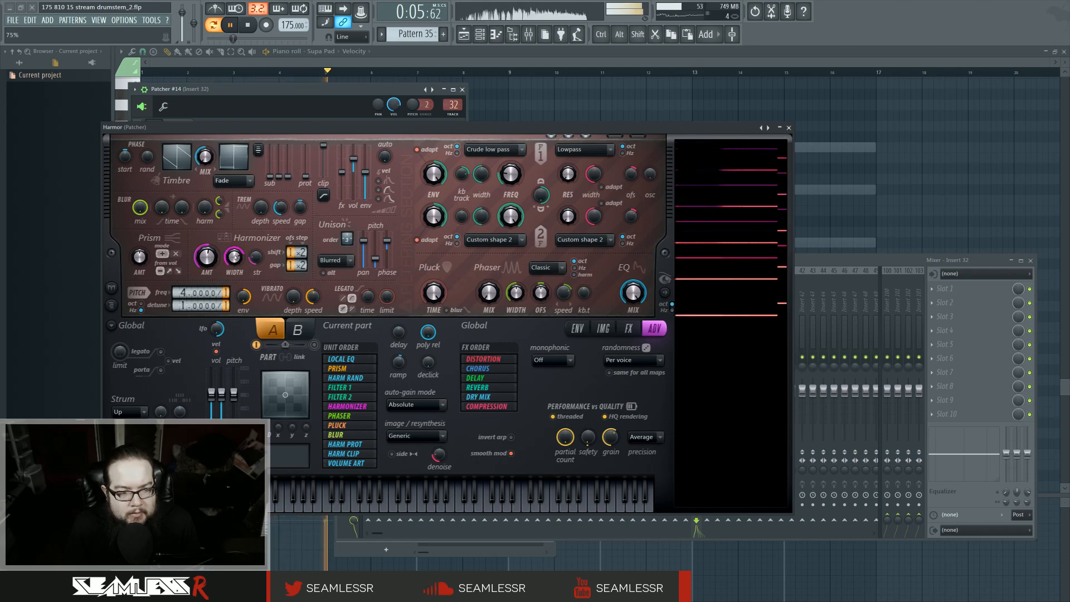
pyautogui.moveTo(235, 257); pyautogui.dragTo(235, 258)
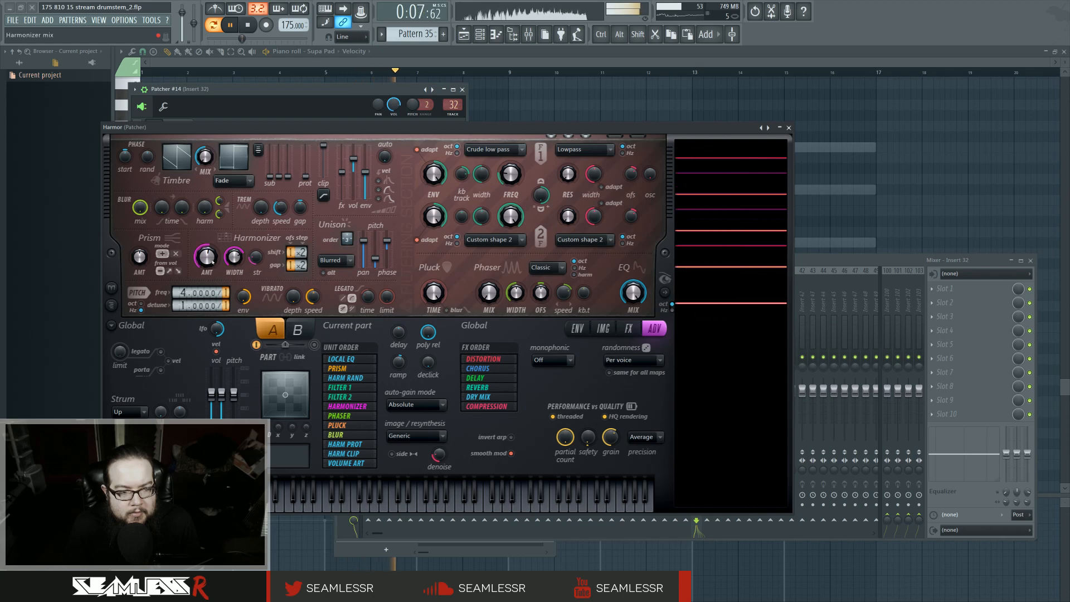
pyautogui.click(629, 329)
pyautogui.moveTo(372, 358); pyautogui.dragTo(338, 365)
pyautogui.moveTo(375, 258)
pyautogui.mouseDown()
pyautogui.moveTo(375, 238)
pyautogui.moveTo(376, 259)
pyautogui.mouseUp()
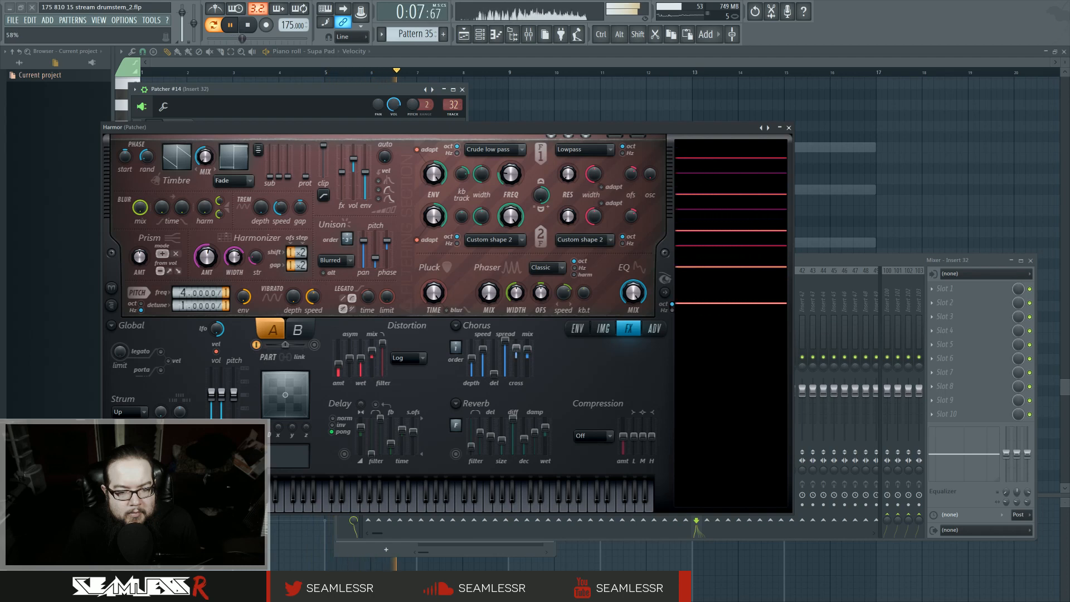
# Step: Set Harmor's compression to Burning, lower its amount, and close Harmor
pyautogui.click(605, 436)
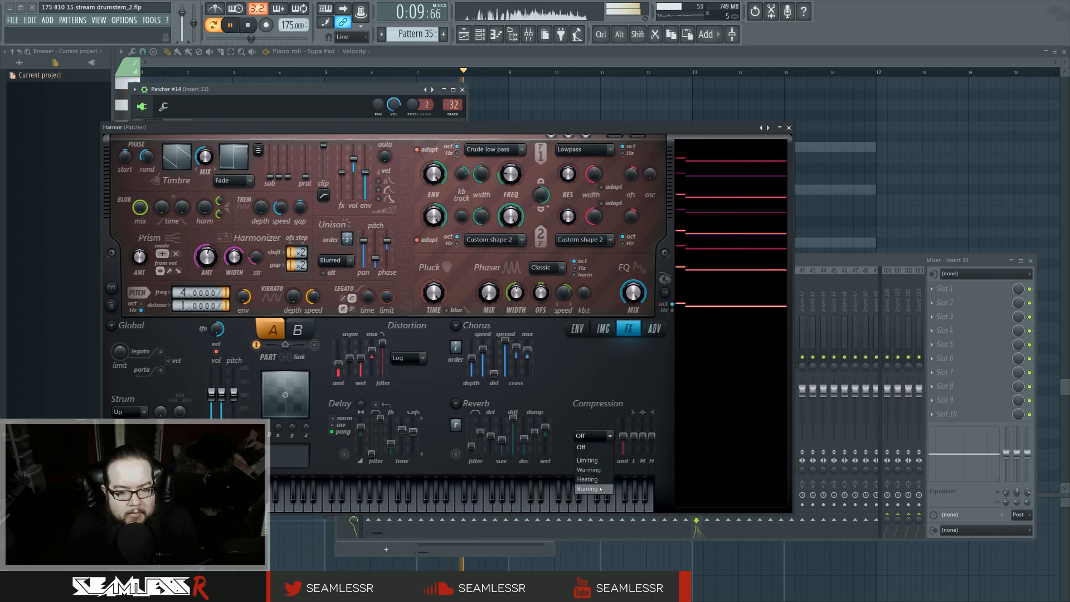
pyautogui.click(594, 484)
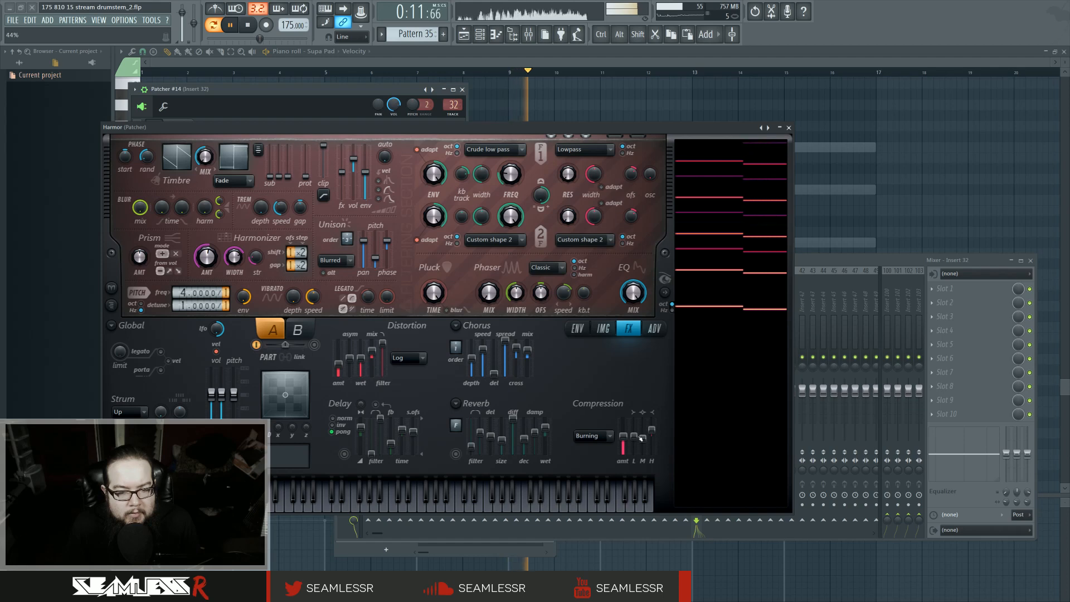
pyautogui.moveTo(634, 436)
pyautogui.mouseDown()
pyautogui.moveTo(642, 433)
pyautogui.moveTo(623, 435)
pyautogui.mouseUp()
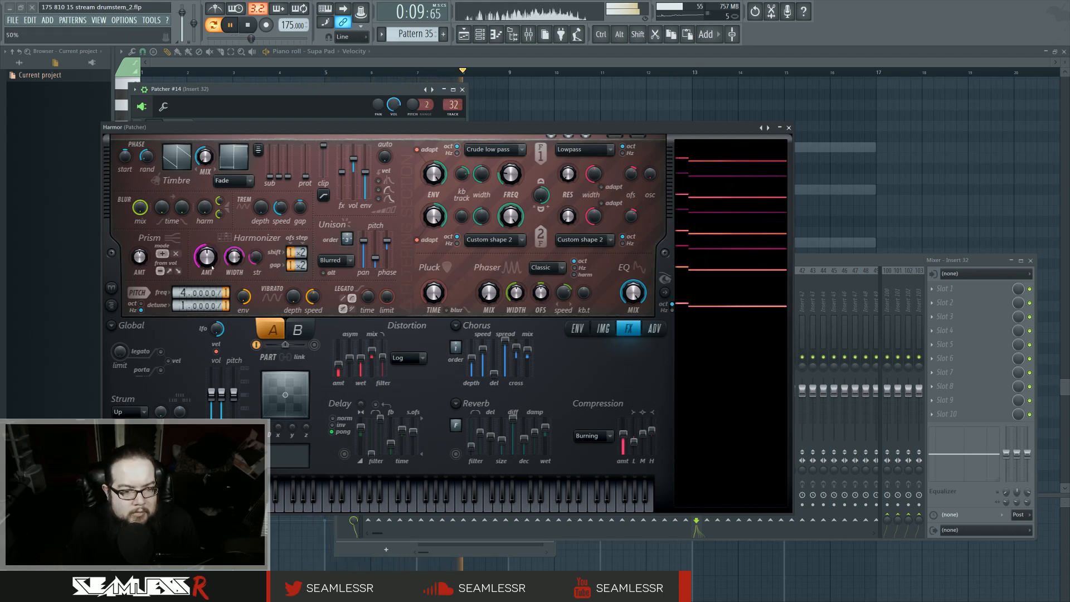
pyautogui.click(788, 128)
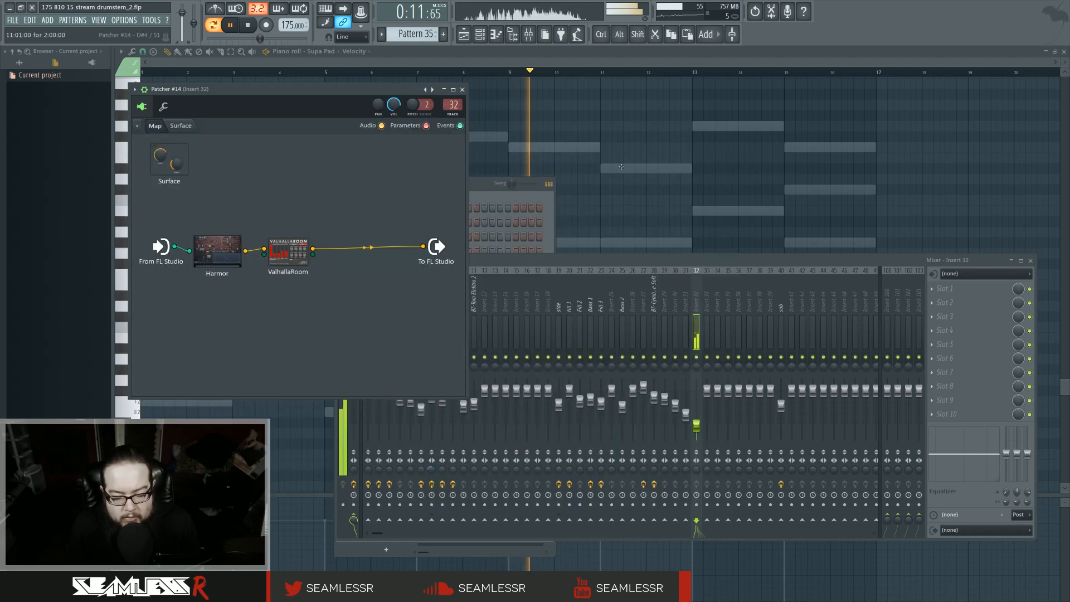
# Step: Add Fruity Parametric EQ 2 to the patcher and shape a low cut with a high-frequency boost
pyautogui.press('space')
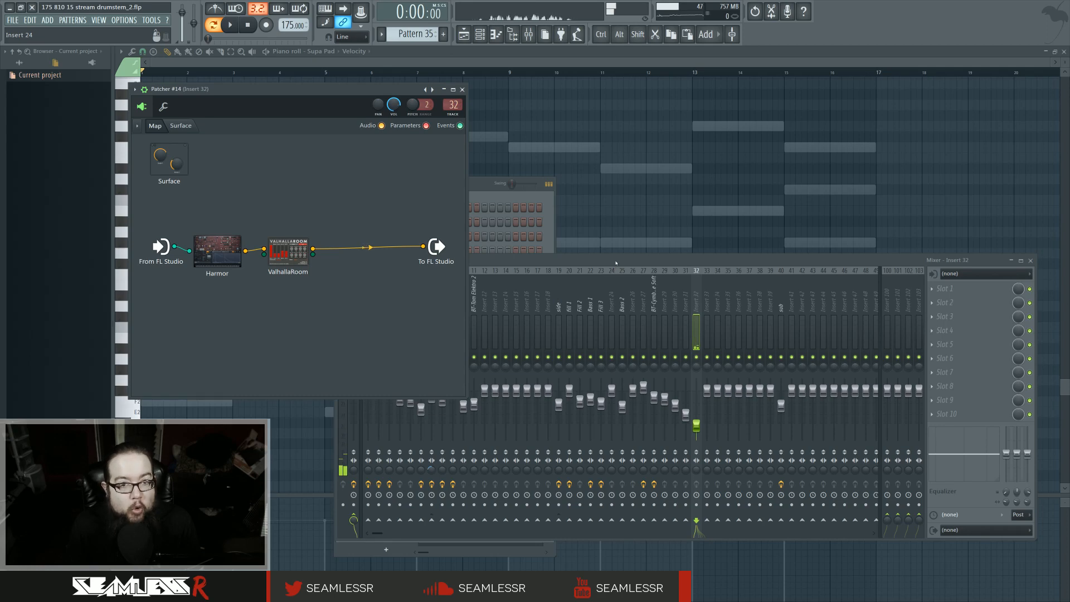
pyautogui.press('F8')
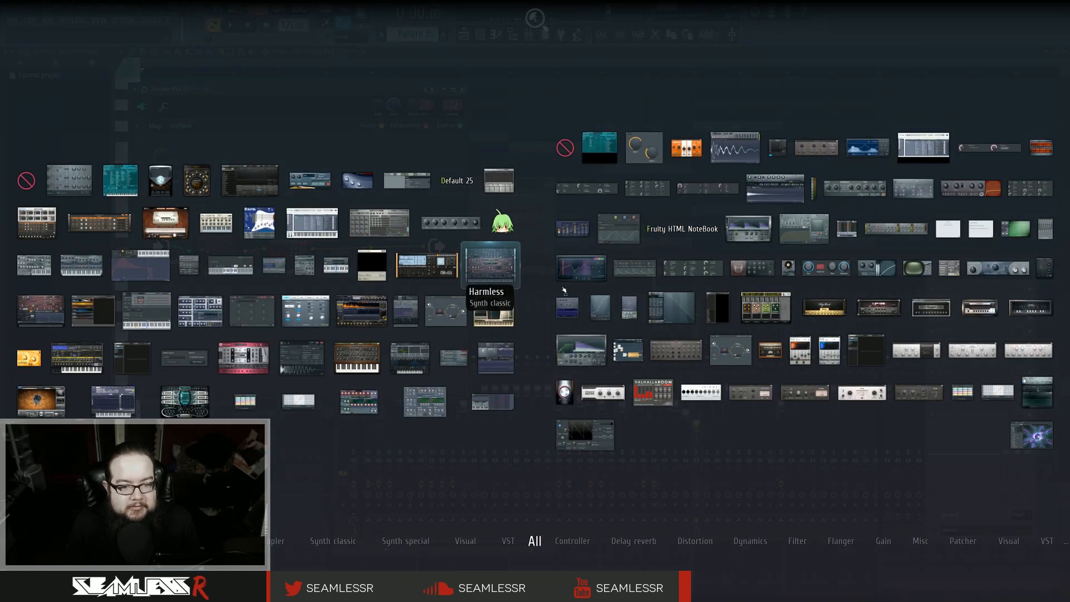
pyautogui.moveTo(579, 295); pyautogui.dragTo(317, 277)
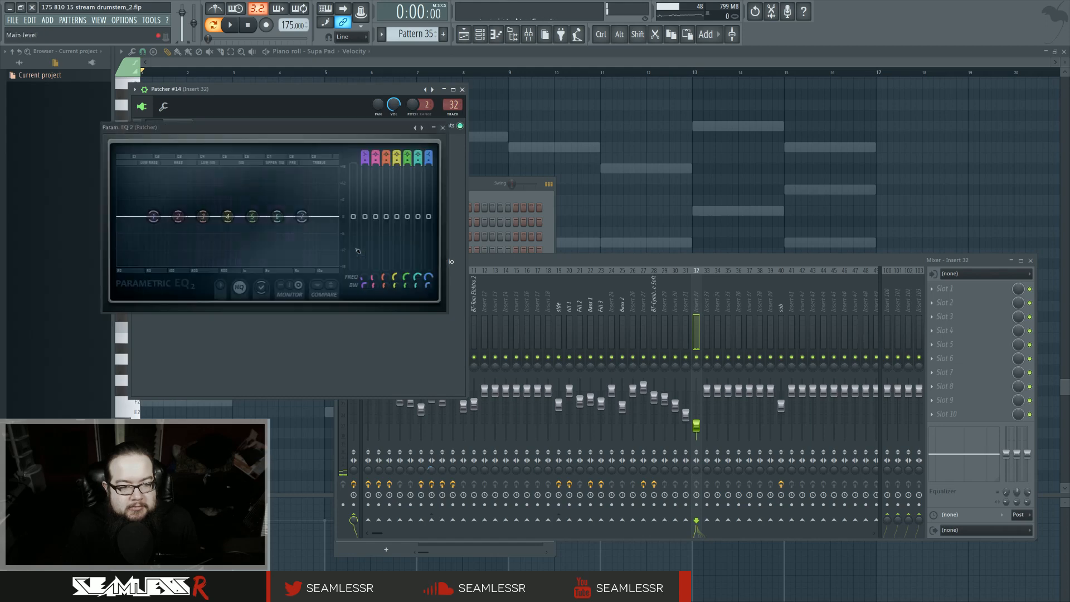
pyautogui.press('space')
pyautogui.moveTo(206, 222); pyautogui.dragTo(212, 229)
pyautogui.moveTo(252, 216); pyautogui.dragTo(278, 224)
pyautogui.moveTo(302, 216); pyautogui.dragTo(297, 190)
pyautogui.moveTo(278, 224); pyautogui.dragTo(286, 217)
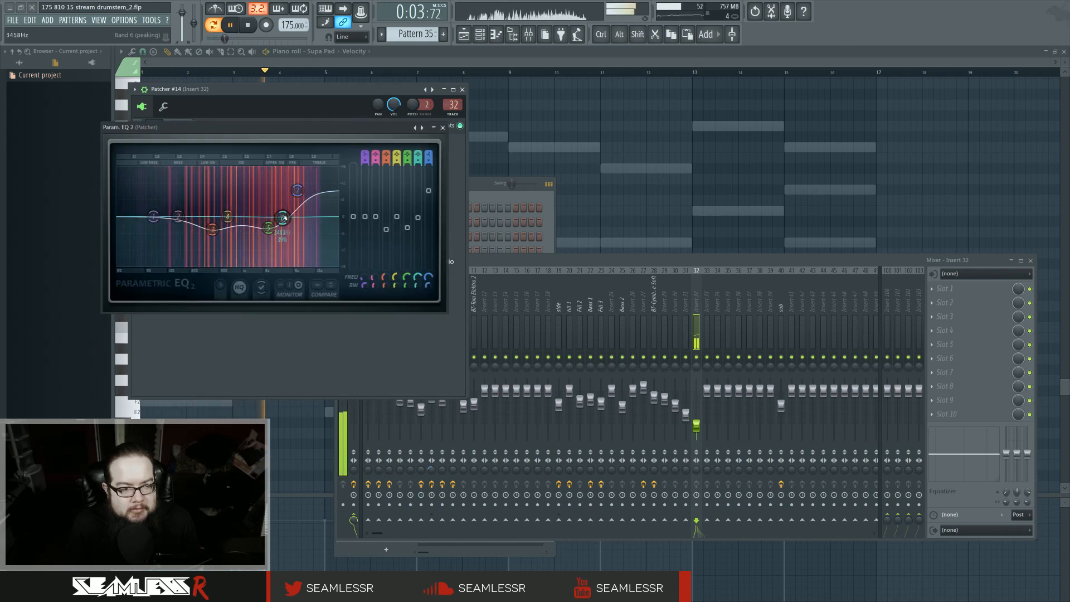
pyautogui.moveTo(153, 217); pyautogui.dragTo(169, 248)
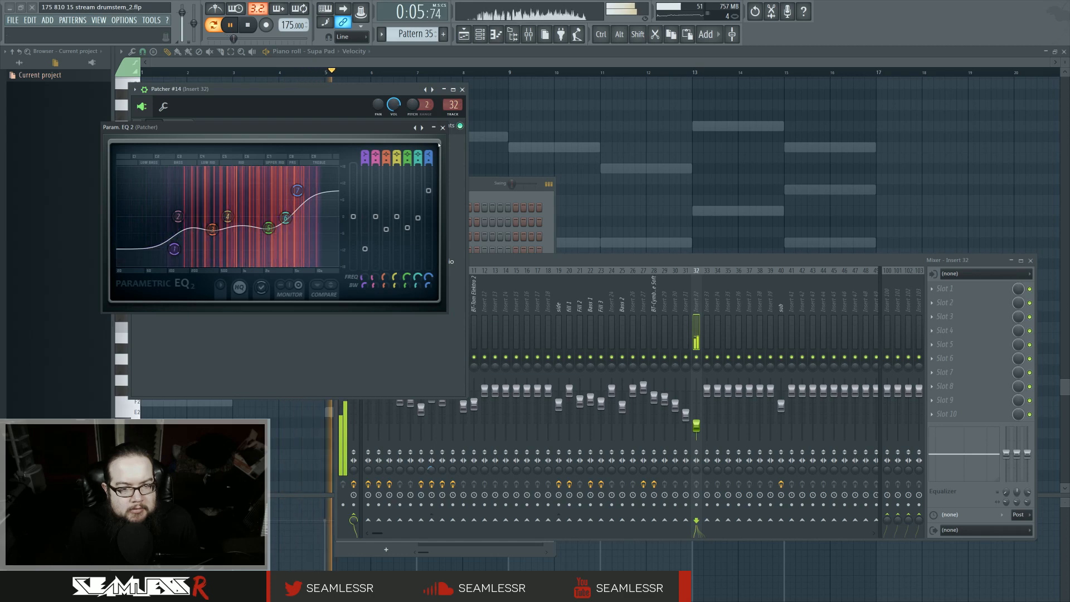
# Step: Close the EQ and view the Patcher #14 notes in the piano roll
pyautogui.click(443, 128)
pyautogui.click(485, 159)
pyautogui.rightClick(482, 138)
pyautogui.rightClick(482, 138)
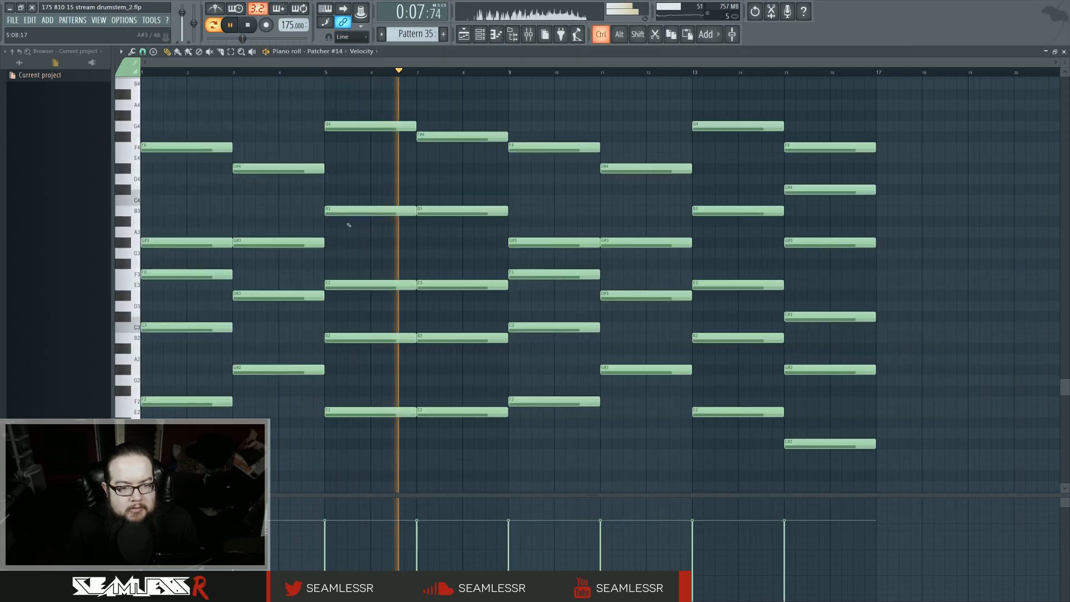
# Step: Select the upper chord notes in the Patcher #14 piano roll and move them up one octave
pyautogui.moveTo(949, 300); pyautogui.dragTo(217, 119)
pyautogui.scroll(3, 306, 308)
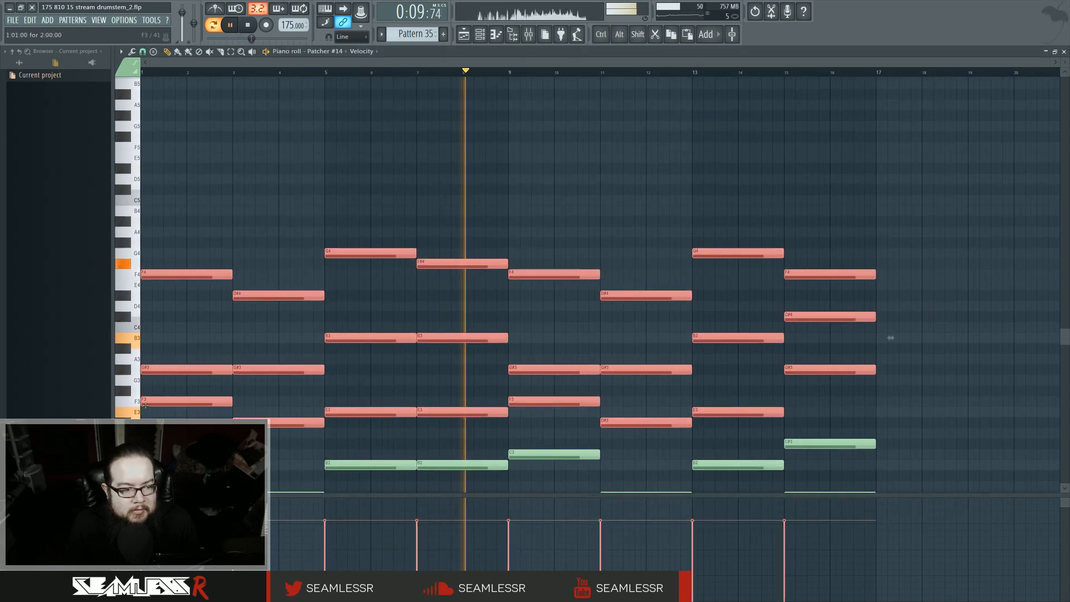
pyautogui.moveTo(145, 401); pyautogui.dragTo(144, 281)
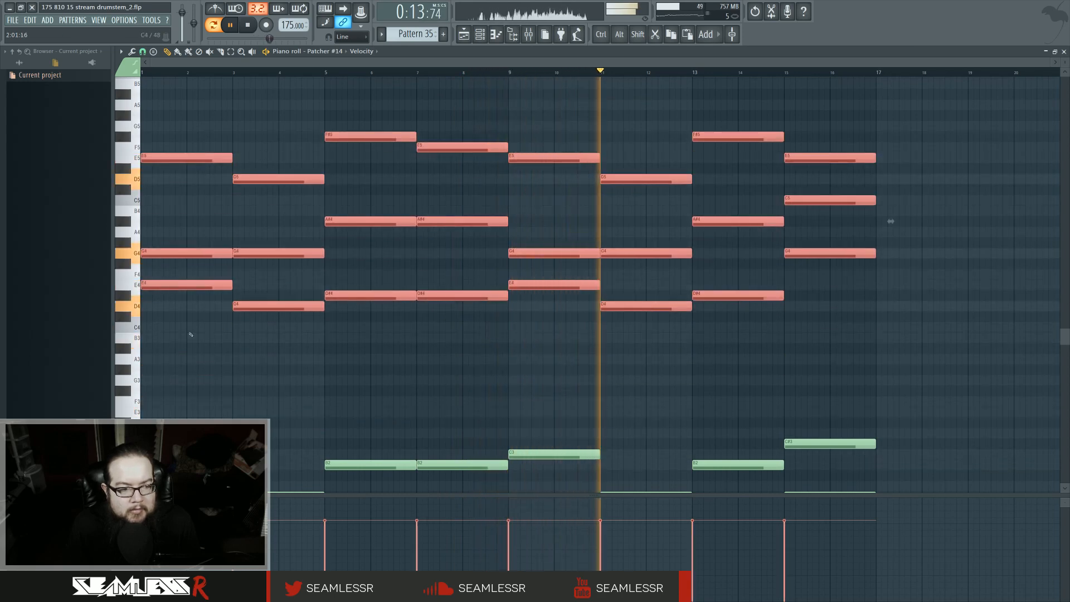
pyautogui.moveTo(159, 286); pyautogui.dragTo(159, 275)
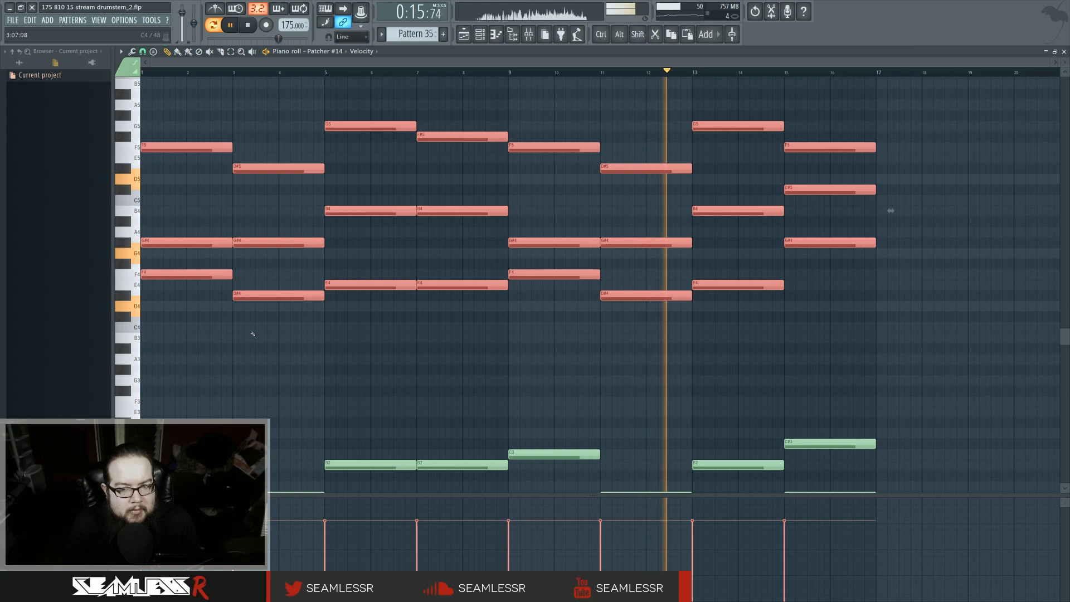
pyautogui.scroll(-2, 253, 334)
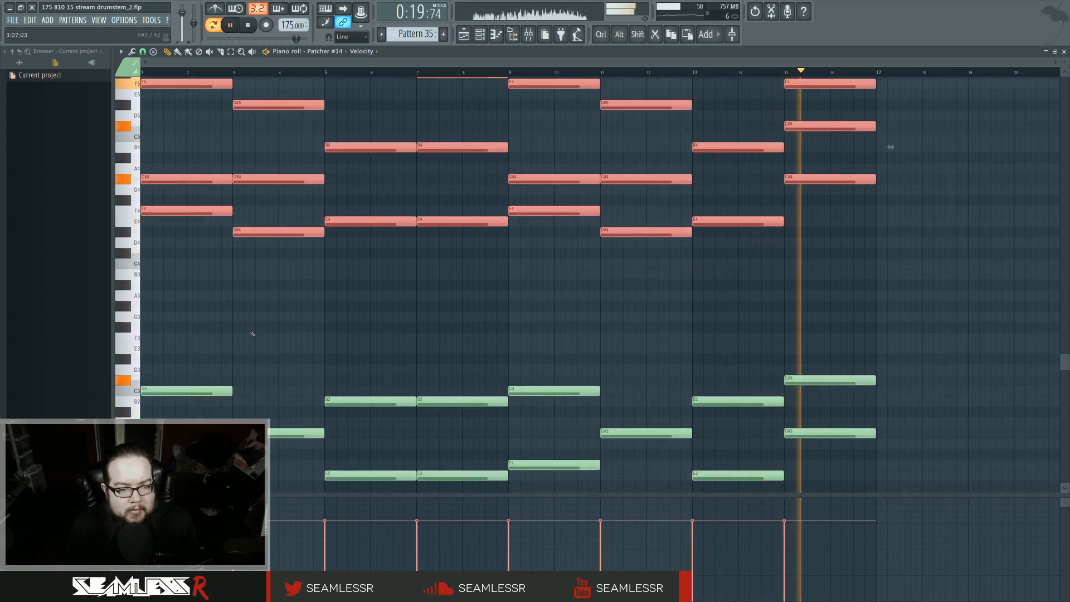
pyautogui.scroll(1, 252, 334)
pyautogui.hotkey('ctrl', 'd')
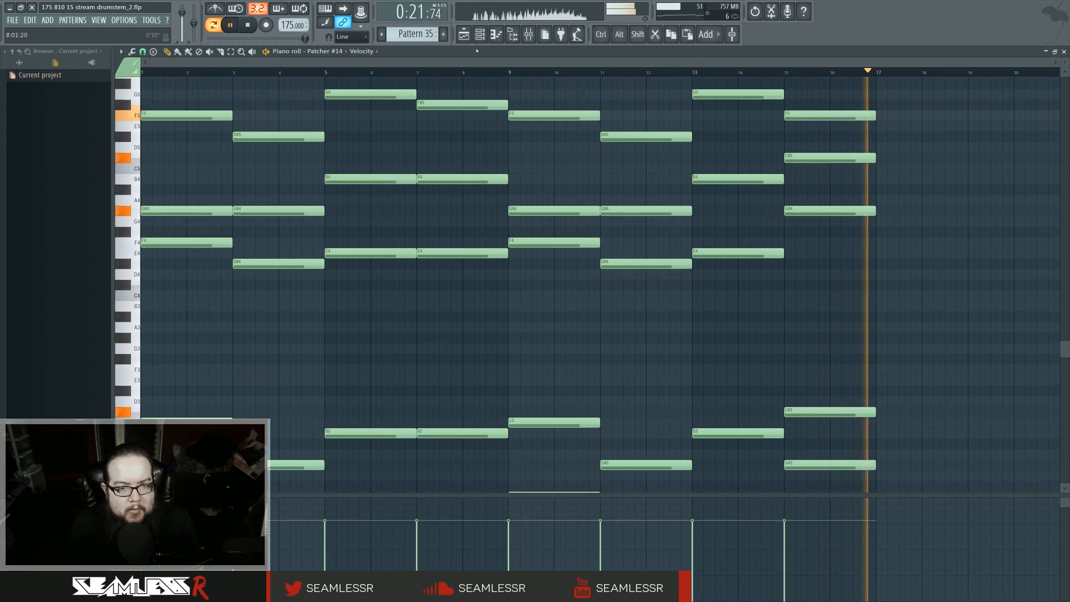
# Step: Open ValhallaRoom in Patcher #14, raise its late Mod Rate to 0.70 and Mod Depth to 0.74, and close it
pyautogui.press('F6')
pyautogui.click(398, 527)
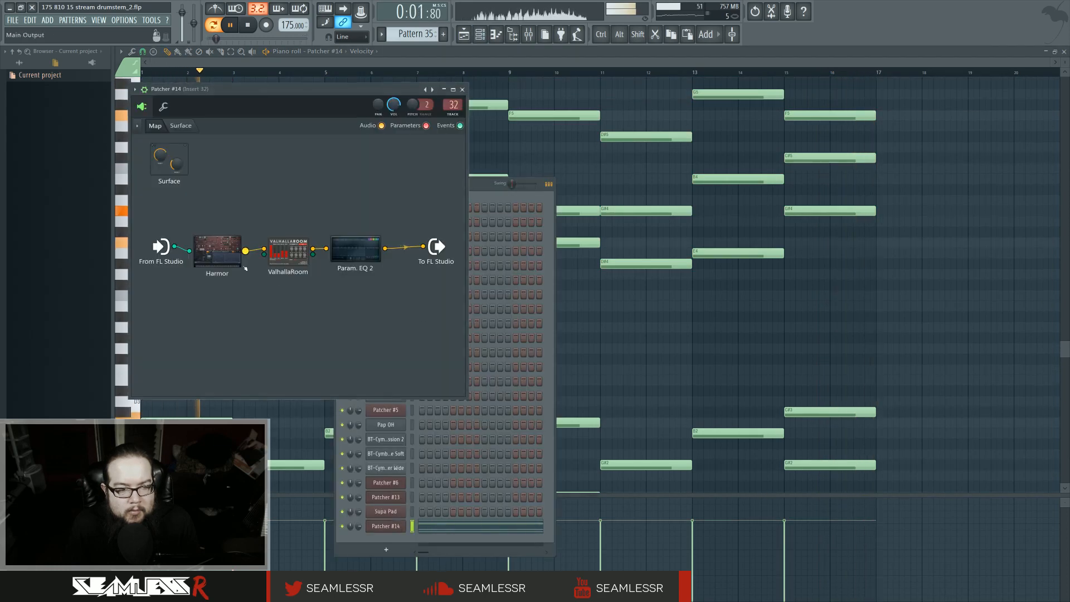
pyautogui.click(288, 252)
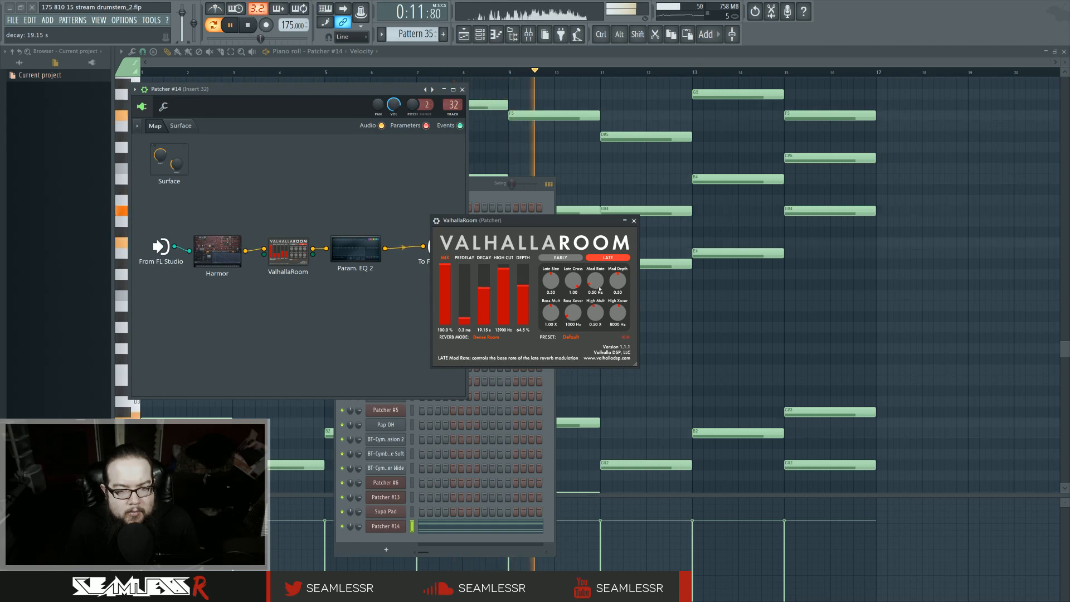
pyautogui.moveTo(596, 282); pyautogui.dragTo(618, 240)
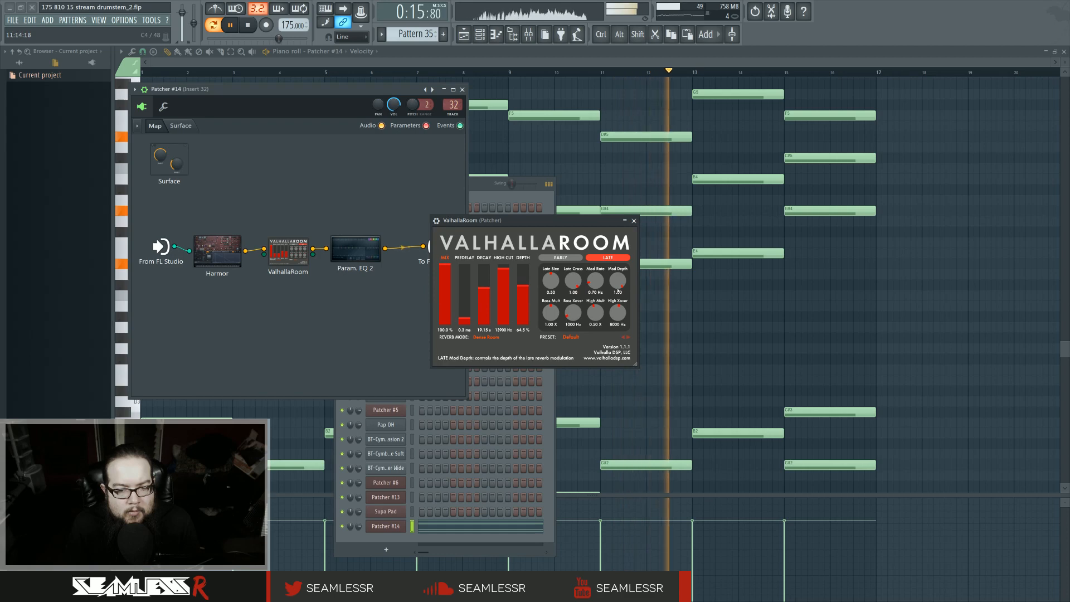
pyautogui.moveTo(621, 285); pyautogui.dragTo(664, 315)
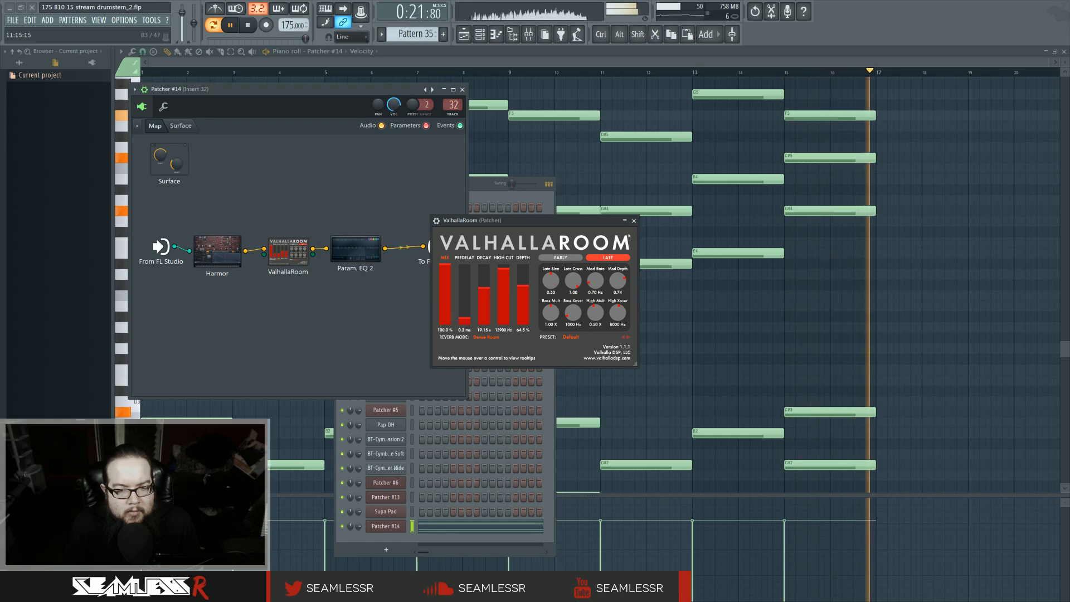
pyautogui.click(633, 221)
# Step: Copy the Track 2 drum clips and paste them so they continue through the next 16 bars
pyautogui.click(463, 34)
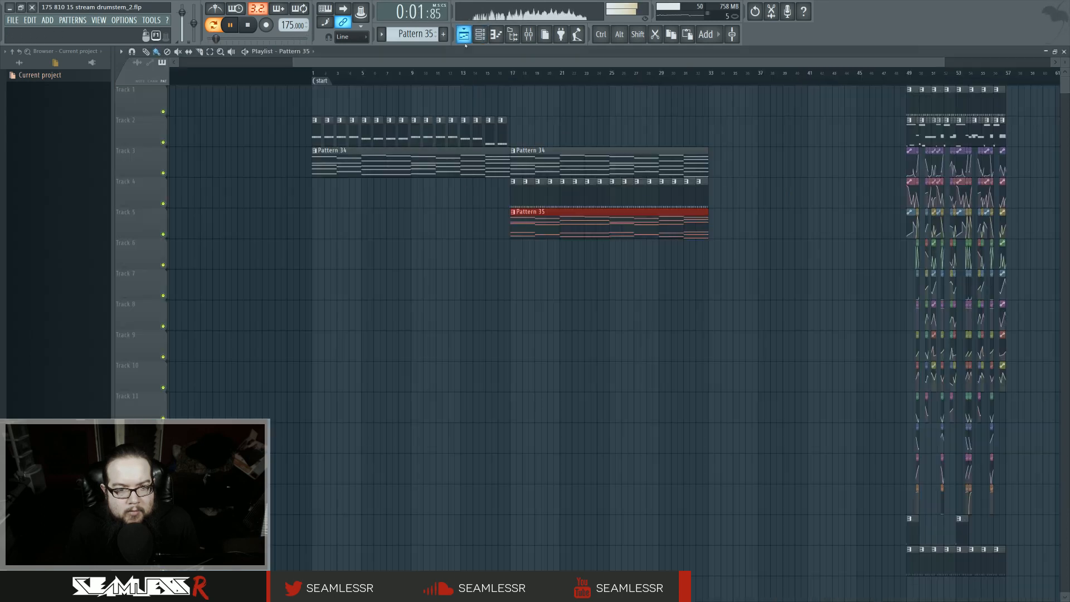
pyautogui.click(488, 76)
pyautogui.moveTo(286, 115); pyautogui.dragTo(535, 144)
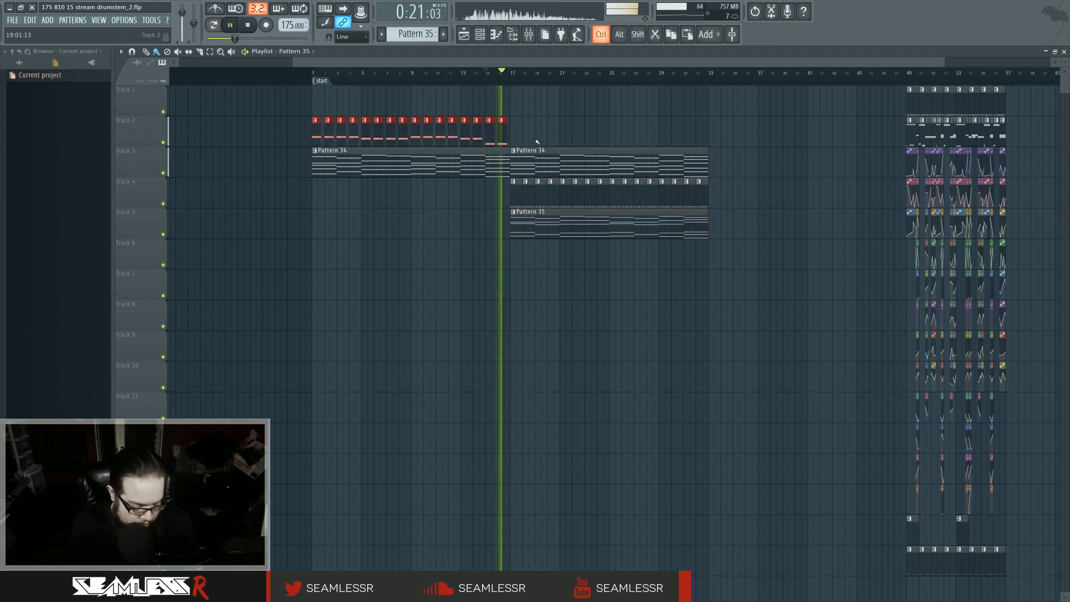
pyautogui.hotkey('ctrl', 'c')
pyautogui.hotkey('ctrl', 'v')
pyautogui.moveTo(183, 129); pyautogui.dragTo(518, 129)
pyautogui.keyDown('ctrl'); pyautogui.click(511, 263); pyautogui.keyUp('ctrl')
pyautogui.moveTo(498, 268); pyautogui.dragTo(435, 280)
pyautogui.scroll(-1, 447, 282)
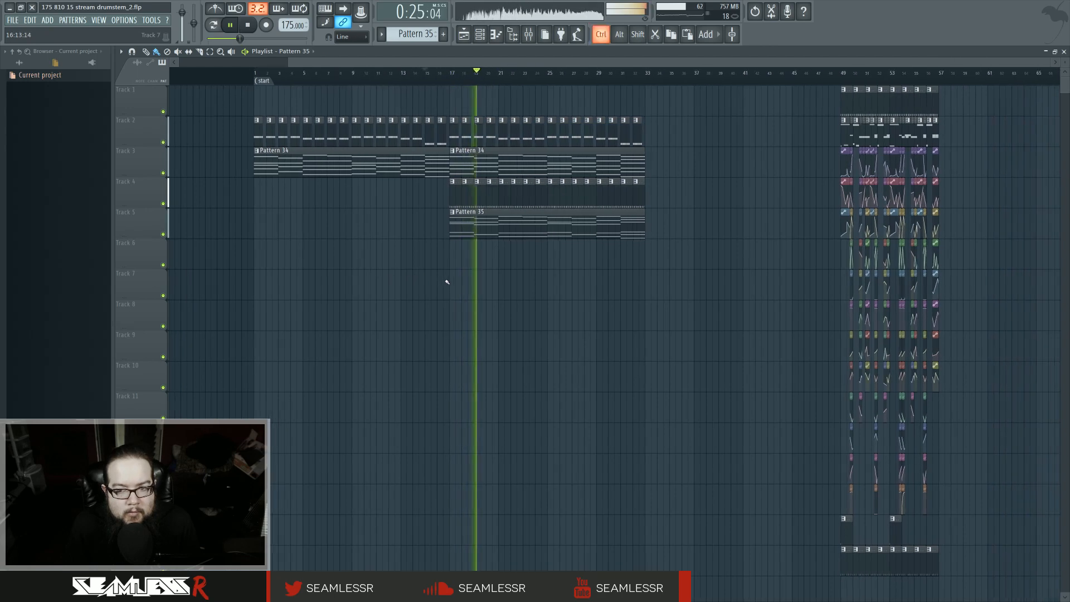
pyautogui.scroll(-2, 447, 282)
pyautogui.moveTo(593, 281)
pyautogui.mouseDown()
pyautogui.moveTo(688, 279)
pyautogui.moveTo(605, 282)
pyautogui.moveTo(588, 268)
pyautogui.mouseUp()
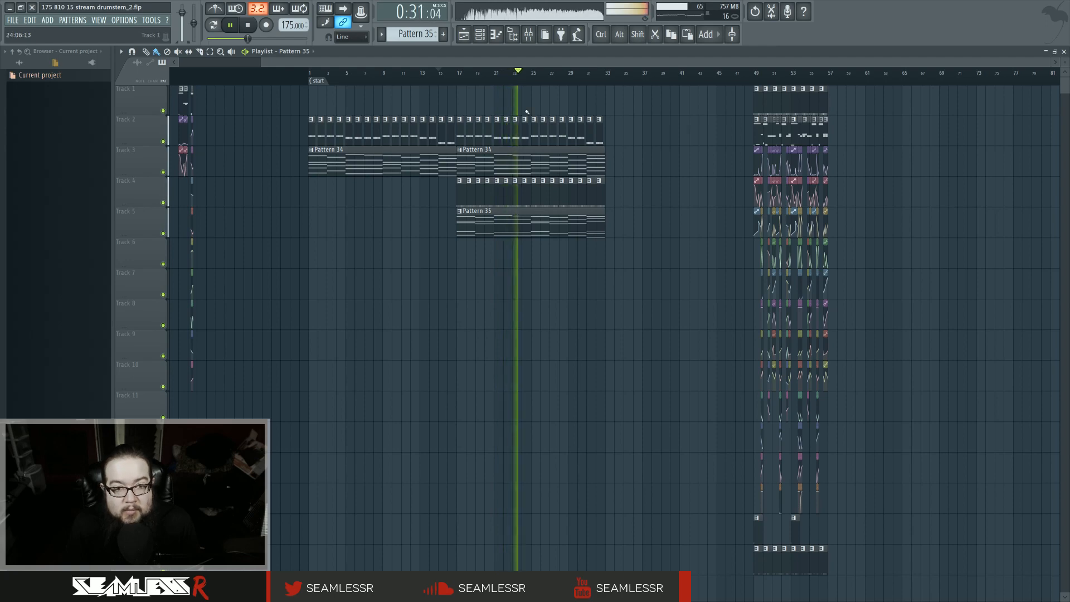
# Step: Reopen ValhallaRoom in Patcher #14, set its reverb mode to Large Chamber, and close the plugin windows
pyautogui.press('F6')
pyautogui.click(528, 34)
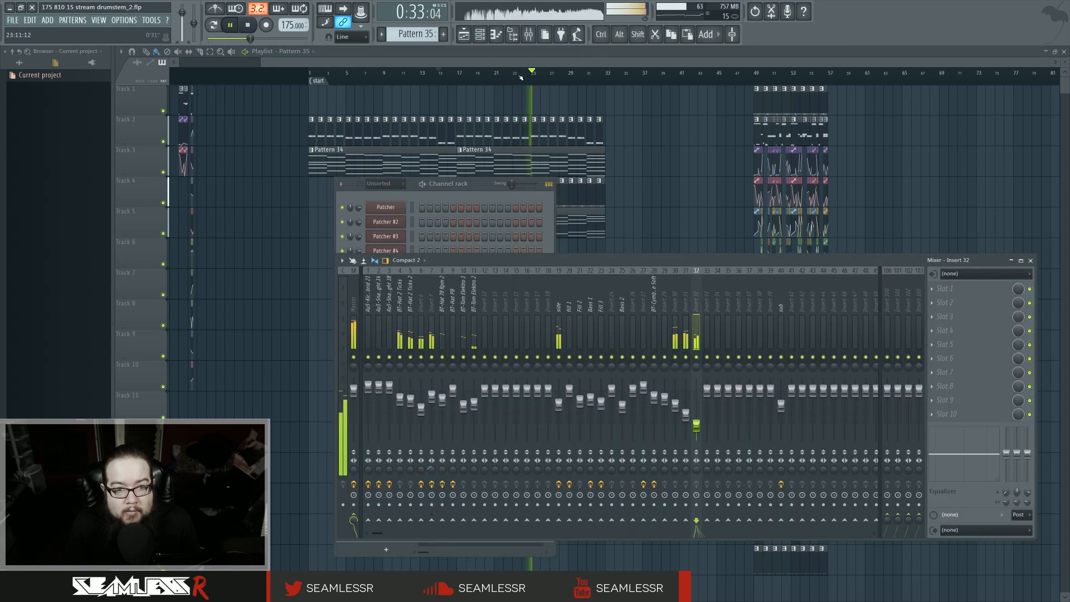
pyautogui.click(481, 35)
pyautogui.click(393, 526)
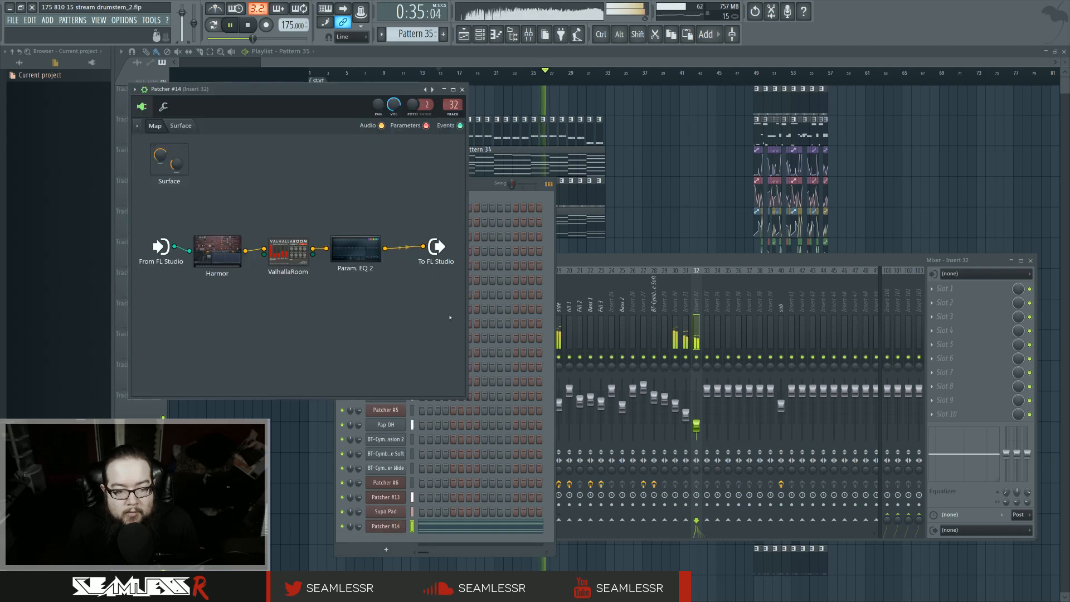
pyautogui.click(298, 255)
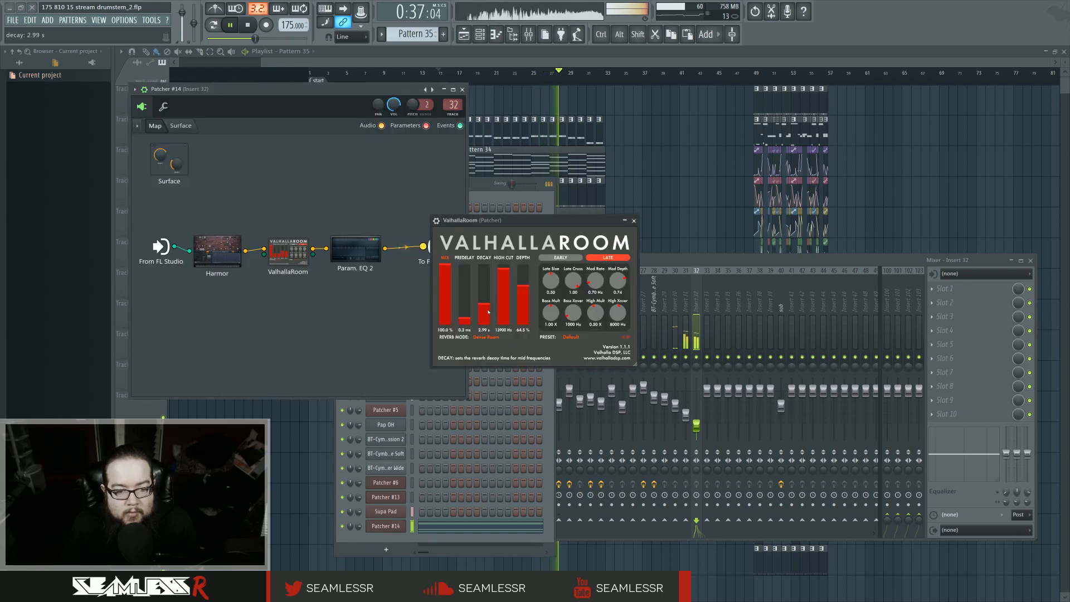
pyautogui.click(490, 338)
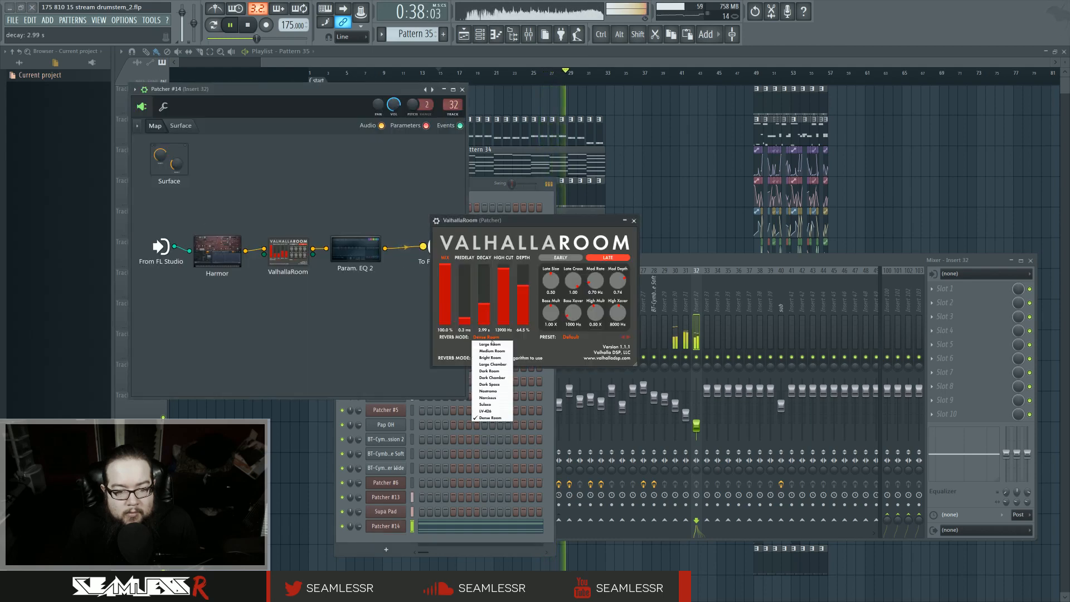
pyautogui.click(501, 372)
pyautogui.click(490, 338)
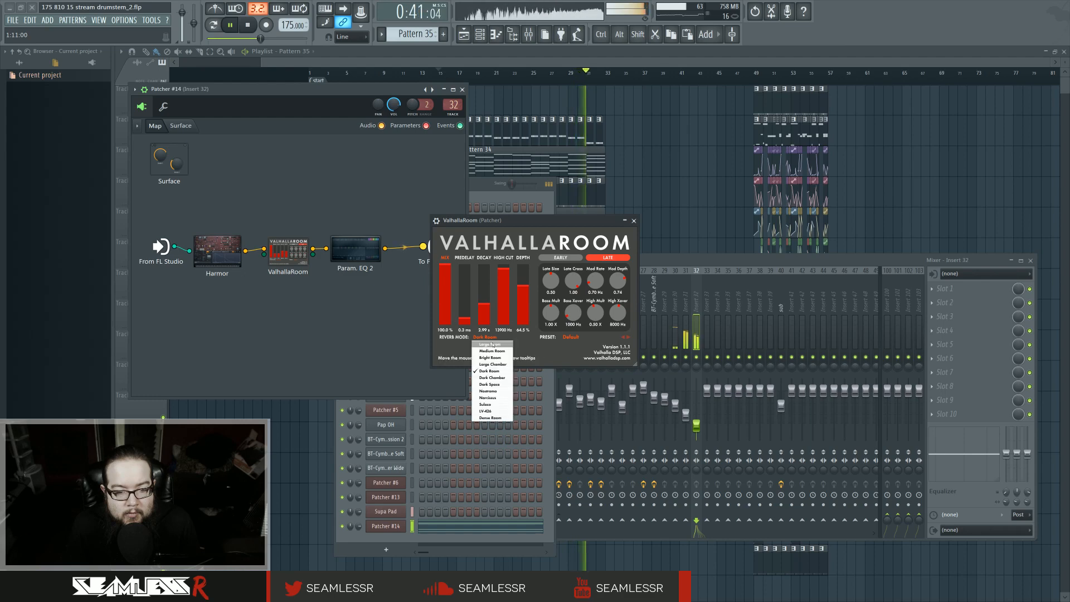
pyautogui.click(501, 365)
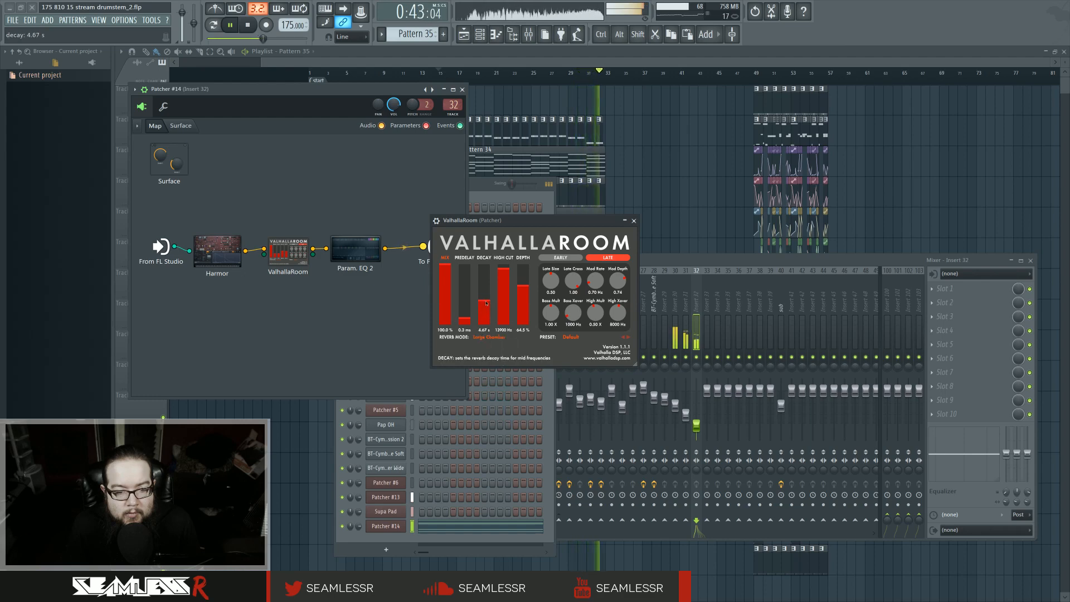
pyautogui.click(633, 221)
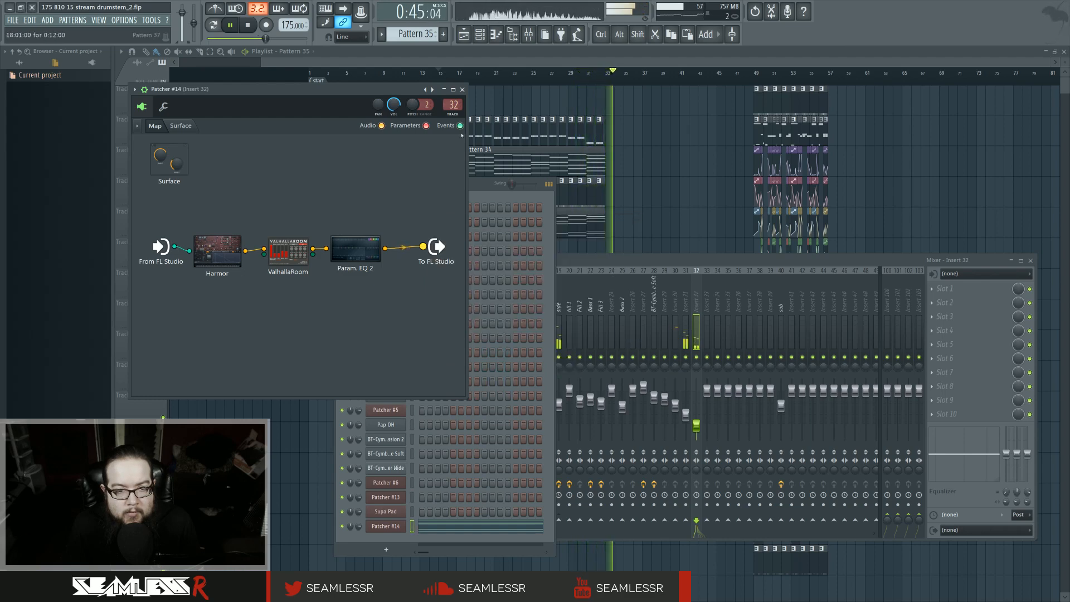
pyautogui.click(462, 90)
pyautogui.rightClick(657, 180)
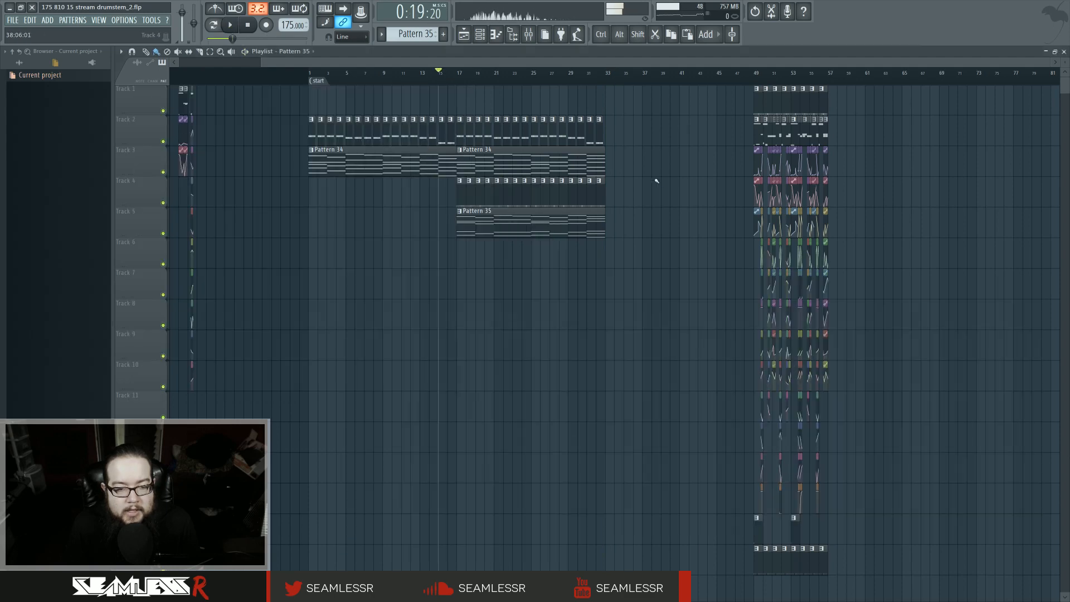
pyautogui.moveTo(664, 182); pyautogui.dragTo(621, 205)
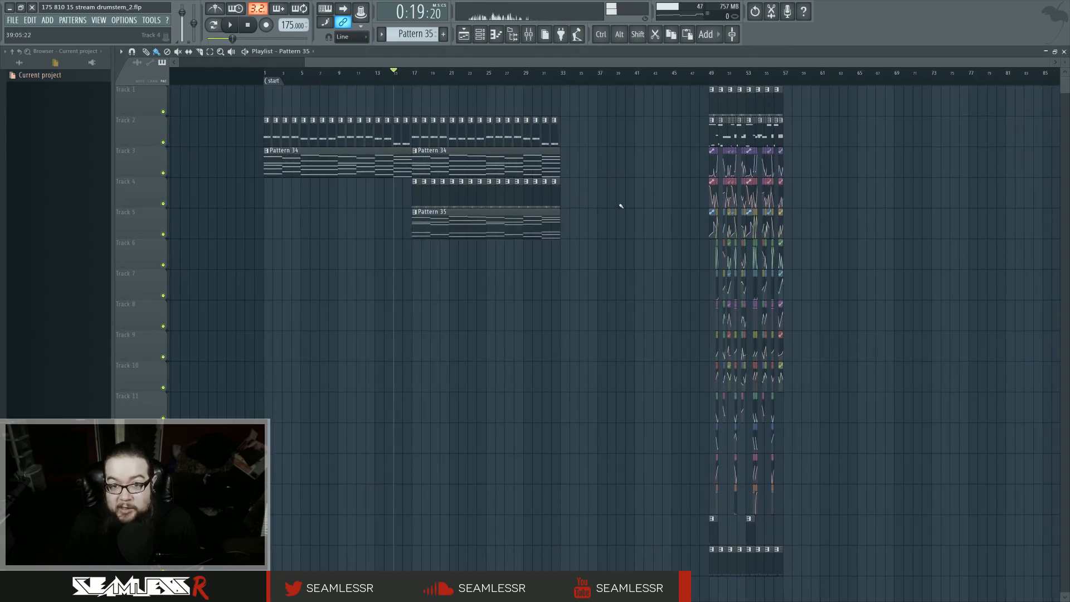